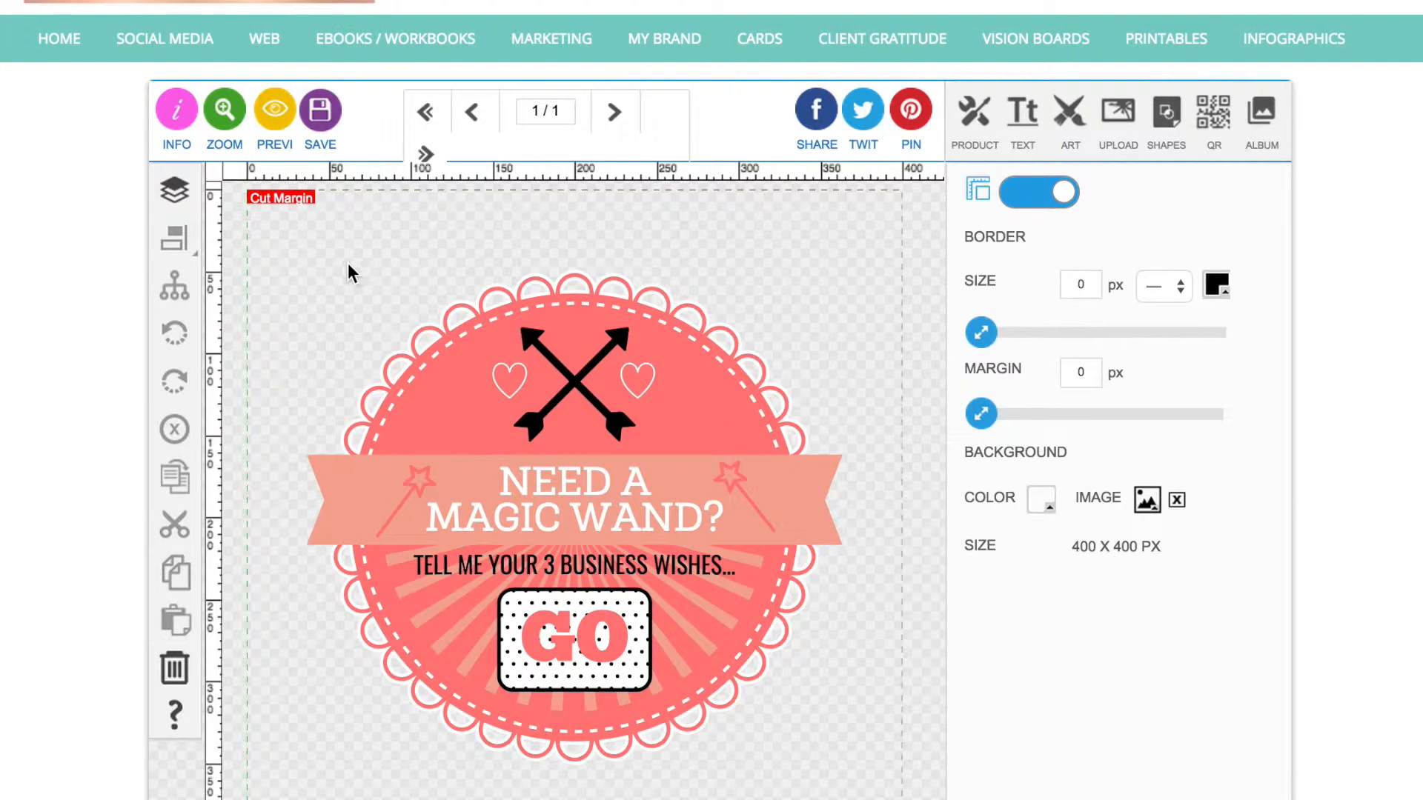
Step: Clear the canvas by deleting every element of the existing "Need a magic wand?" badge design
drag(304, 248, 875, 791)
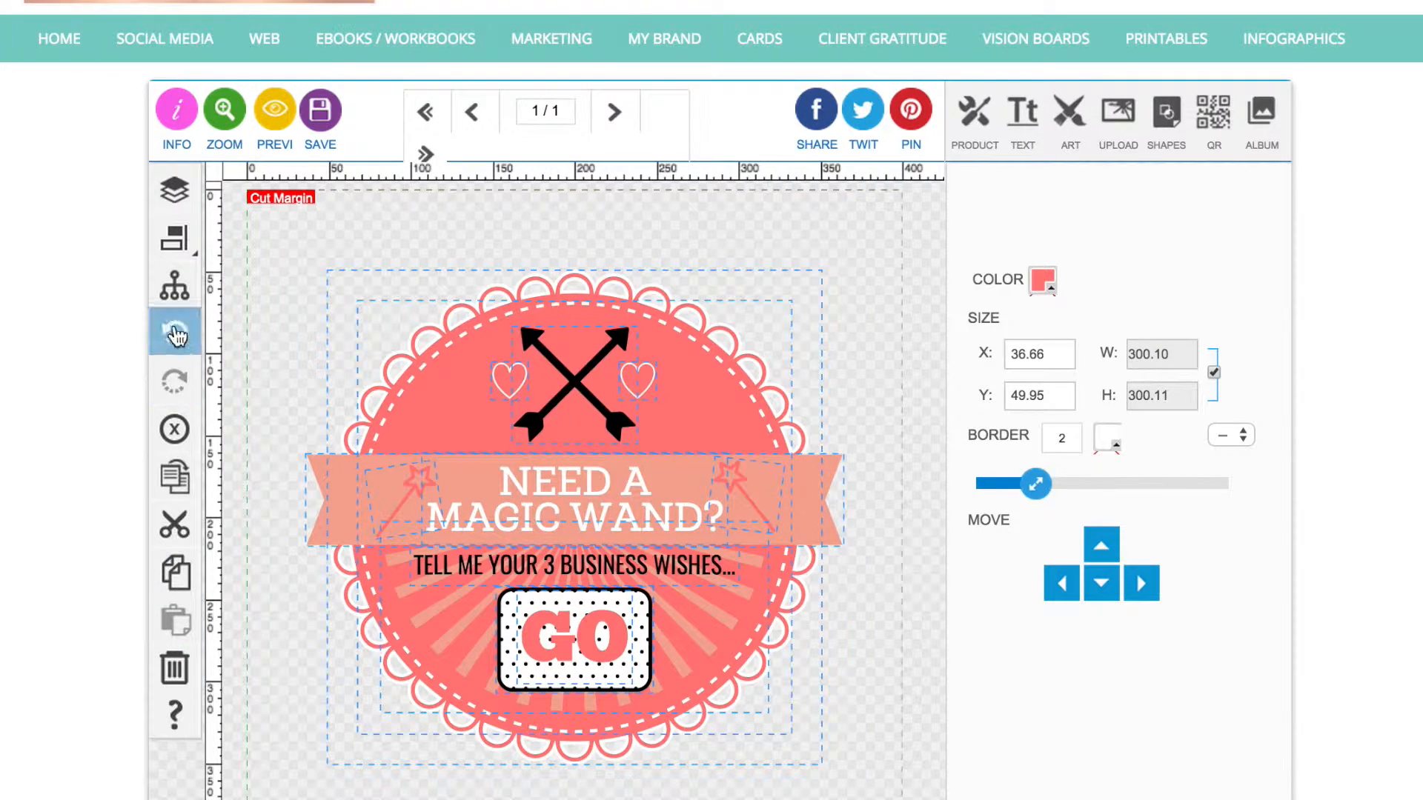
click(176, 429)
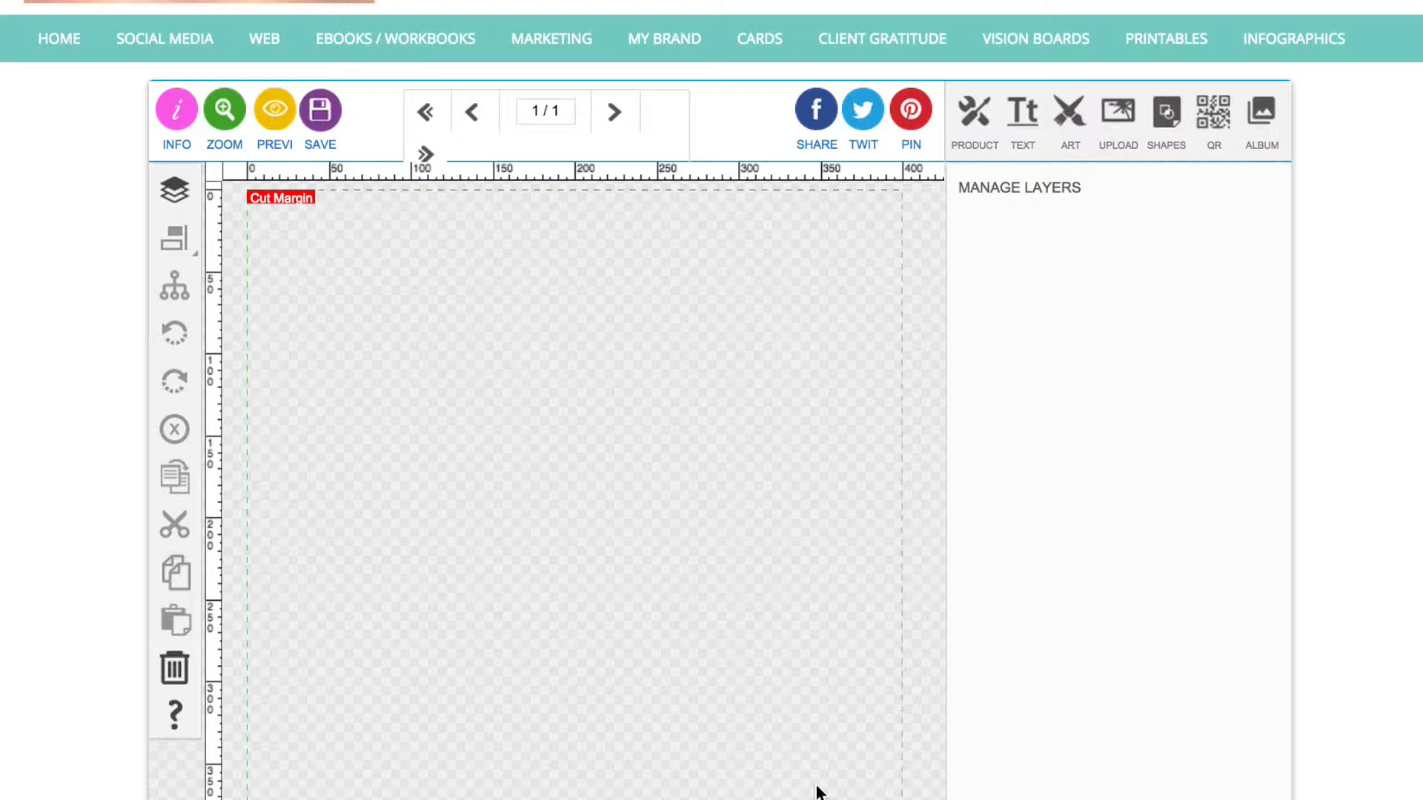
Step: Set the canvas background colour to white (ffffff)
click(975, 117)
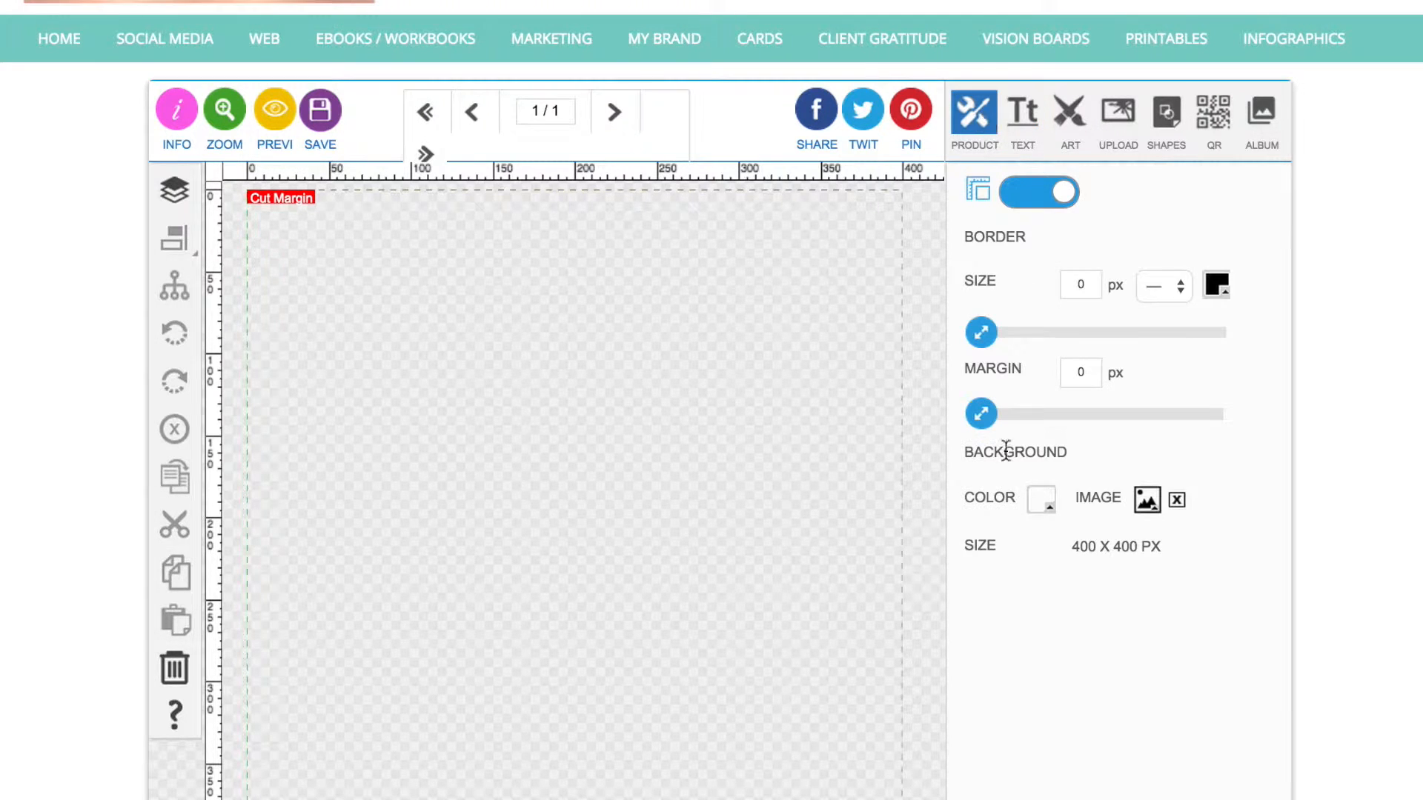
click(1041, 511)
click(1115, 539)
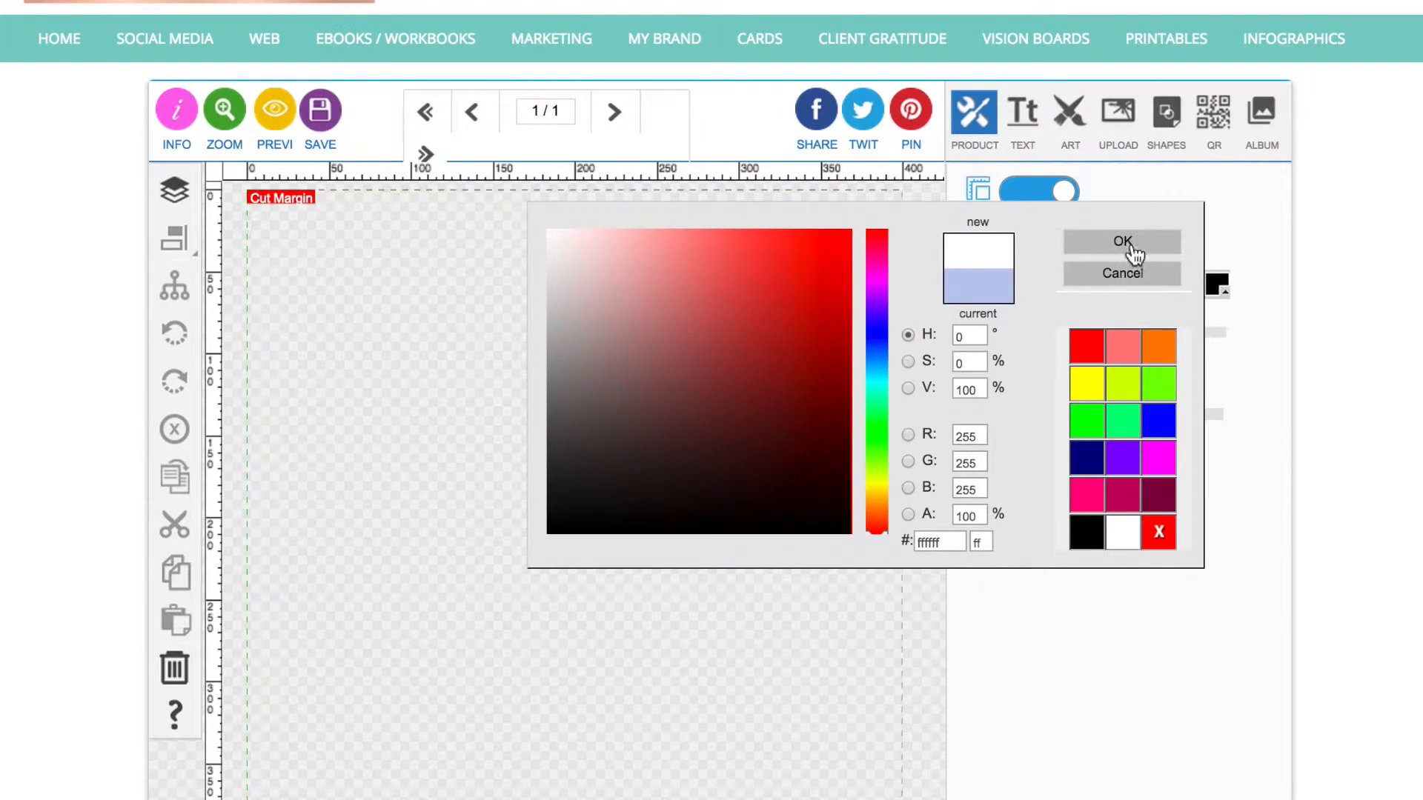
click(1129, 238)
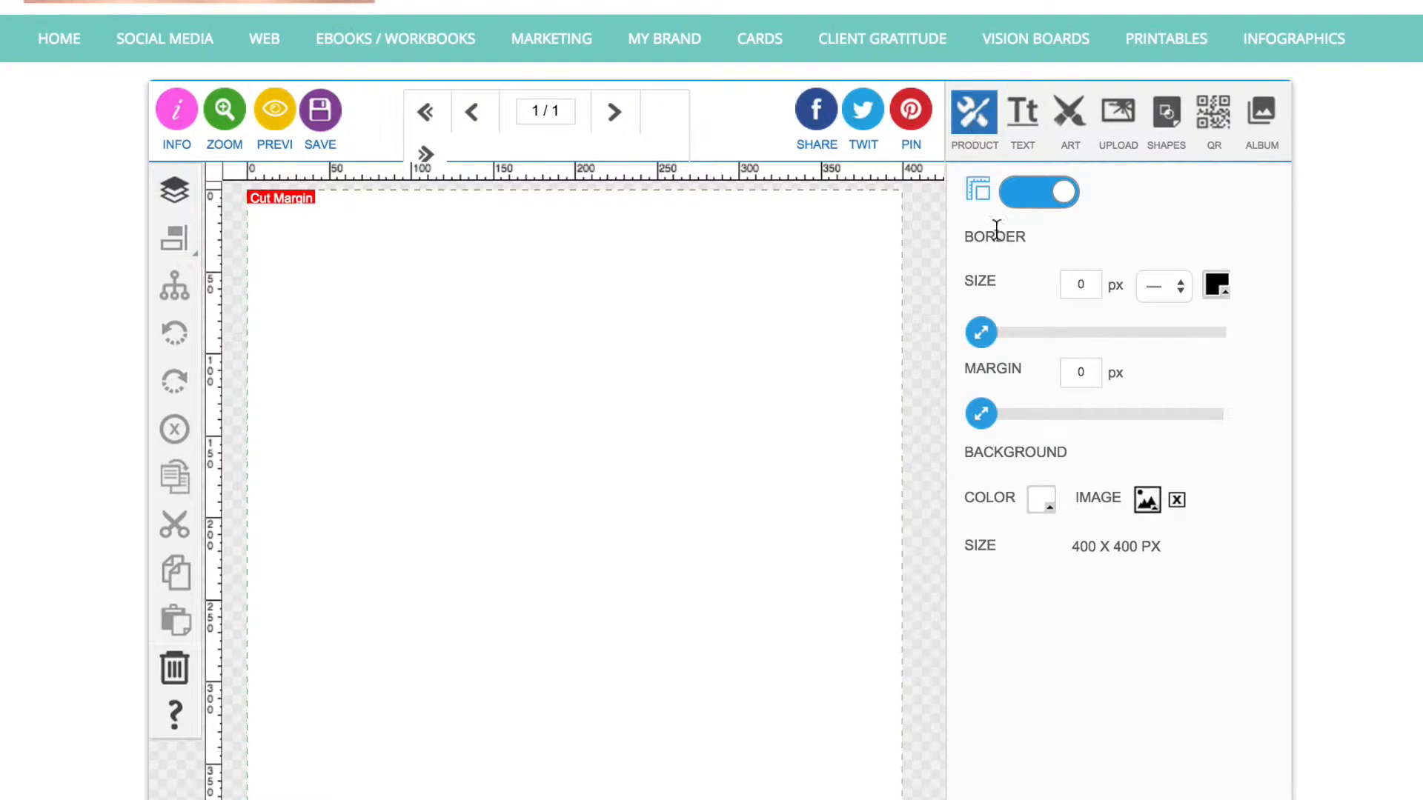
Step: Remove the canvas background colour to make the background transparent
click(1041, 511)
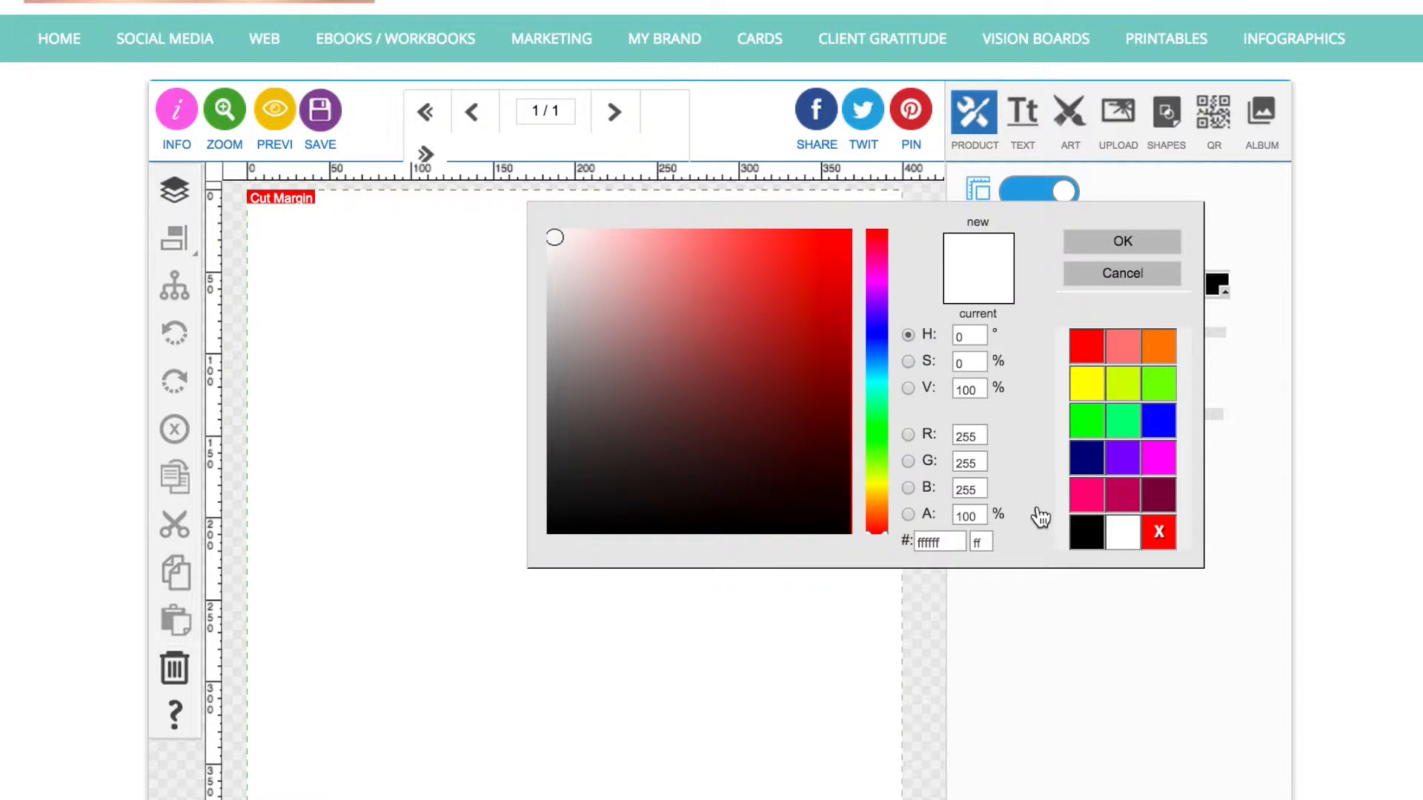
click(1161, 539)
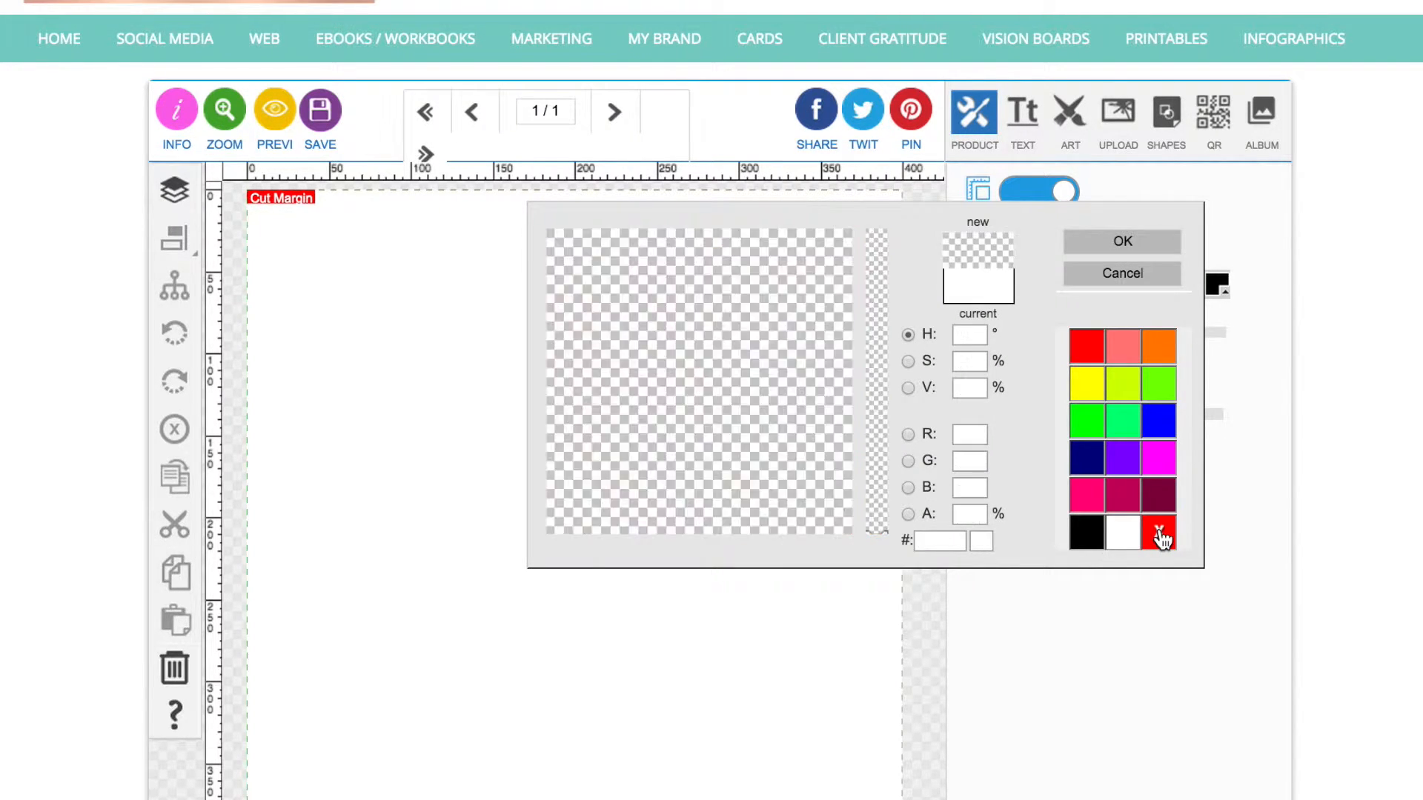
click(1116, 244)
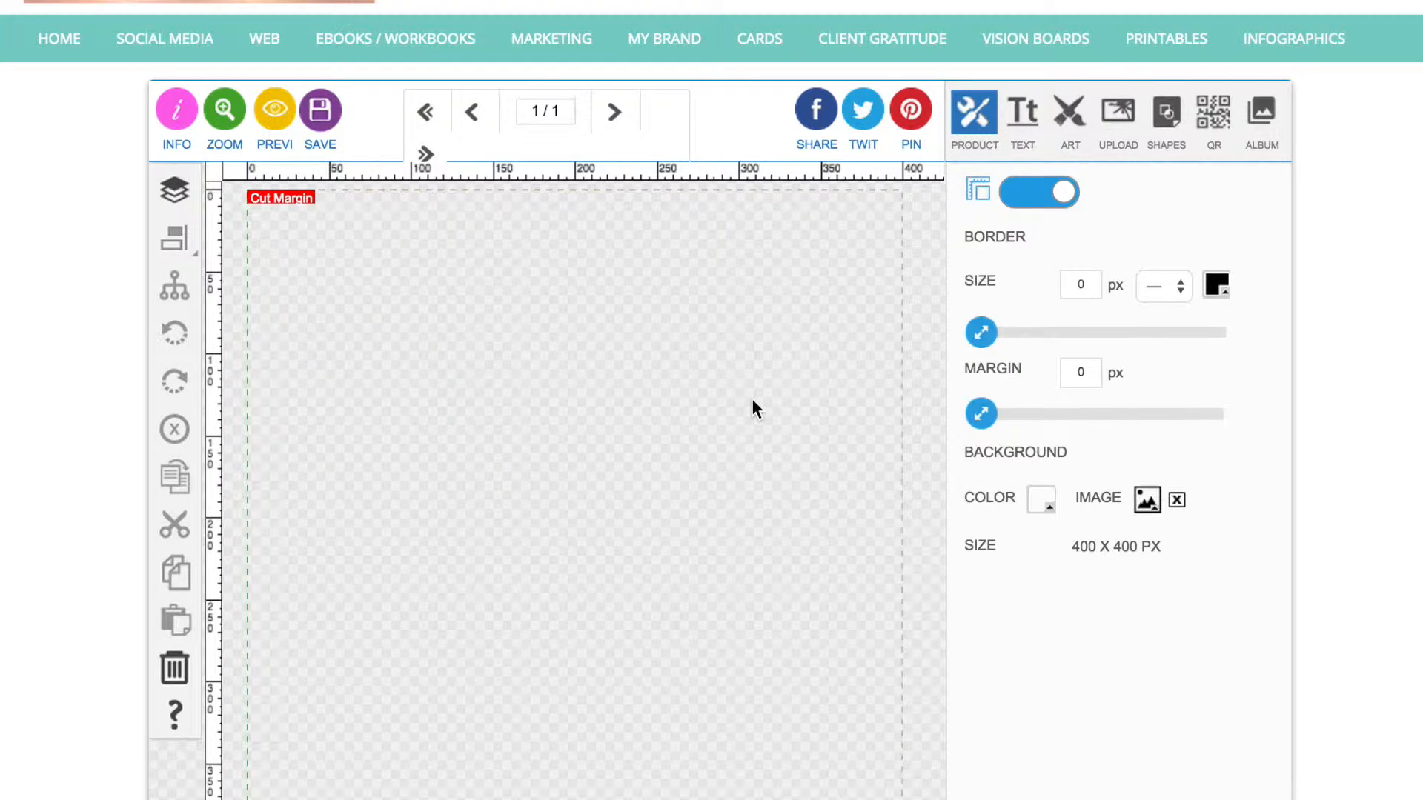
Step: Insert the light blue scalloped circle from the Call to Action Shapes art category
click(1069, 115)
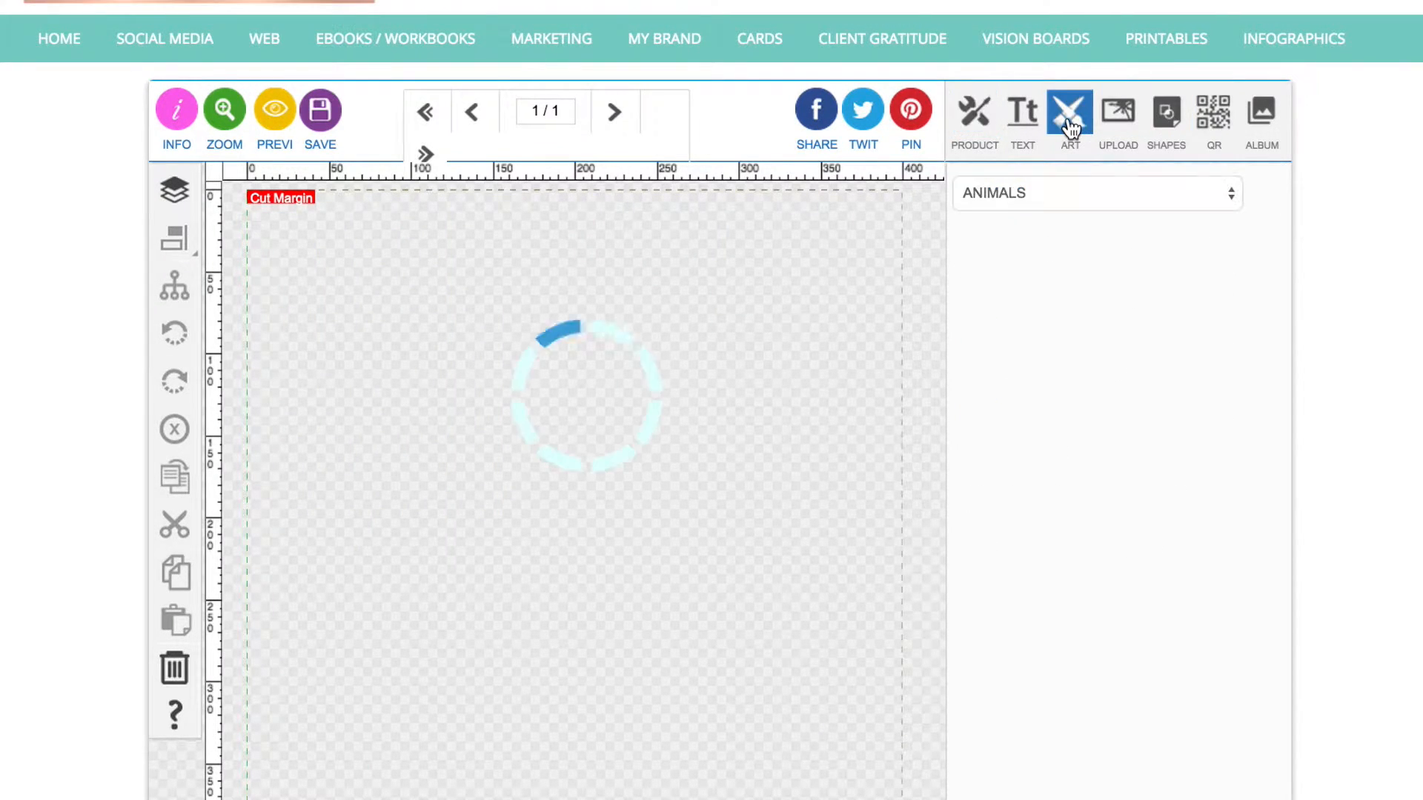
click(1028, 192)
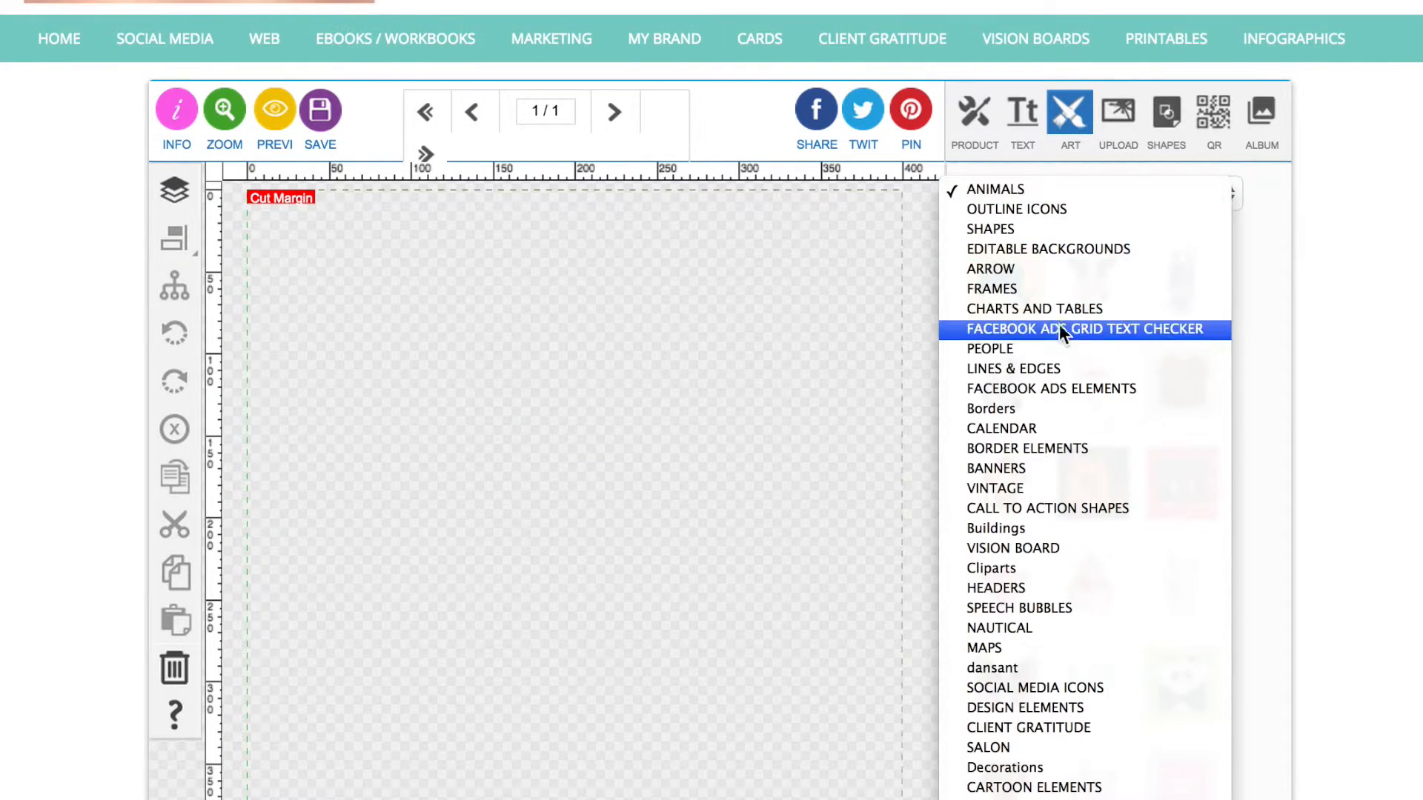
click(1047, 509)
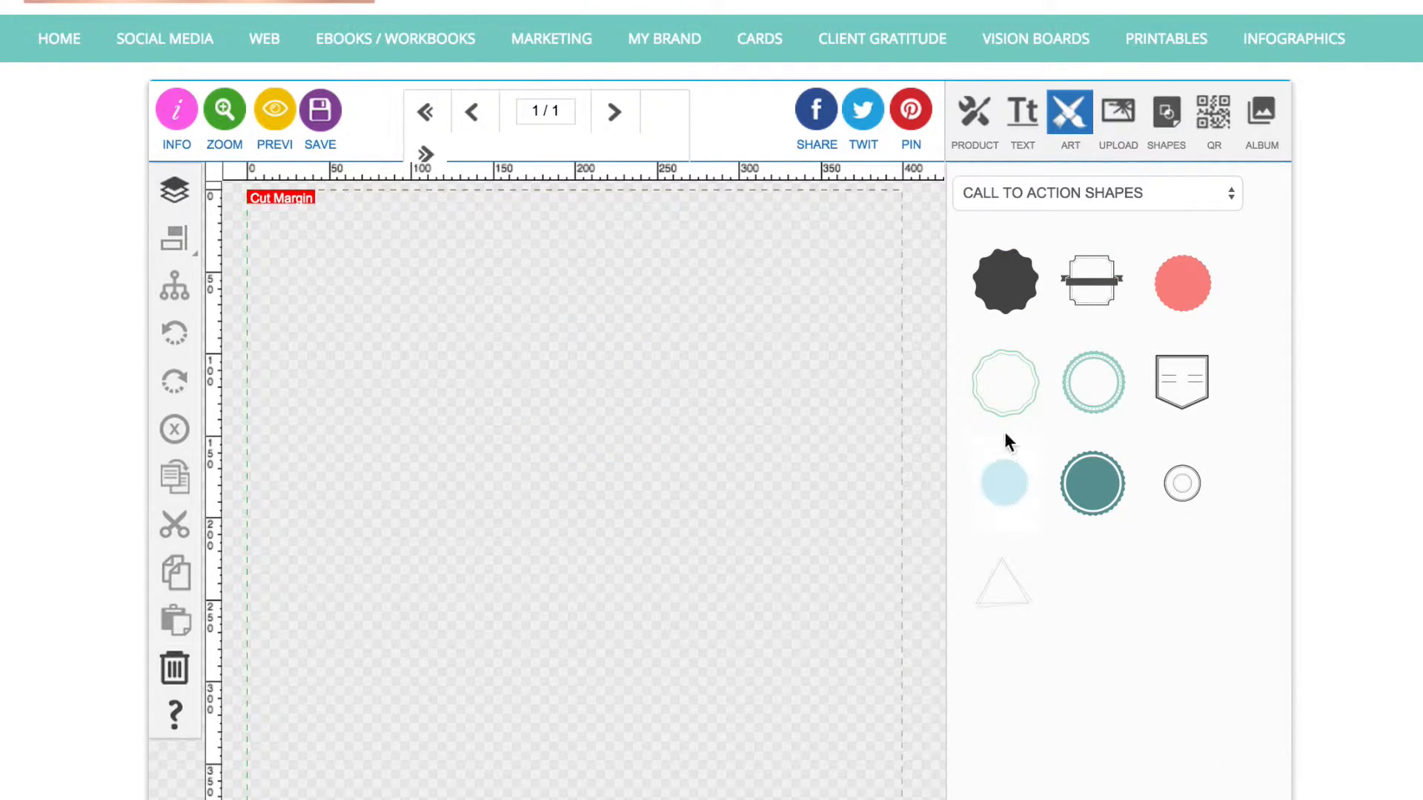
click(1003, 479)
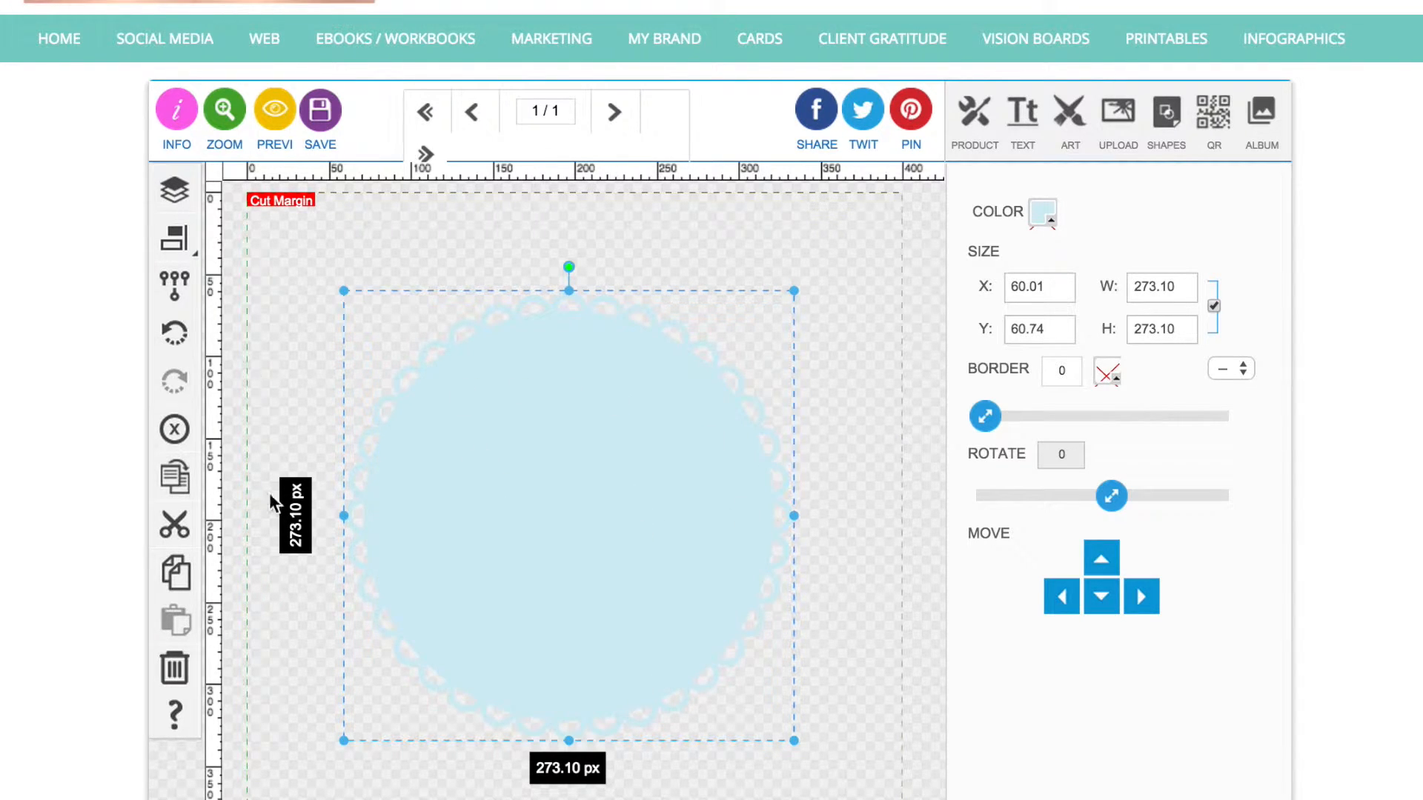
Step: Move the scalloped circle to the canvas's upper-left corner and resize it to about 299 px wide
drag(537, 520, 441, 422)
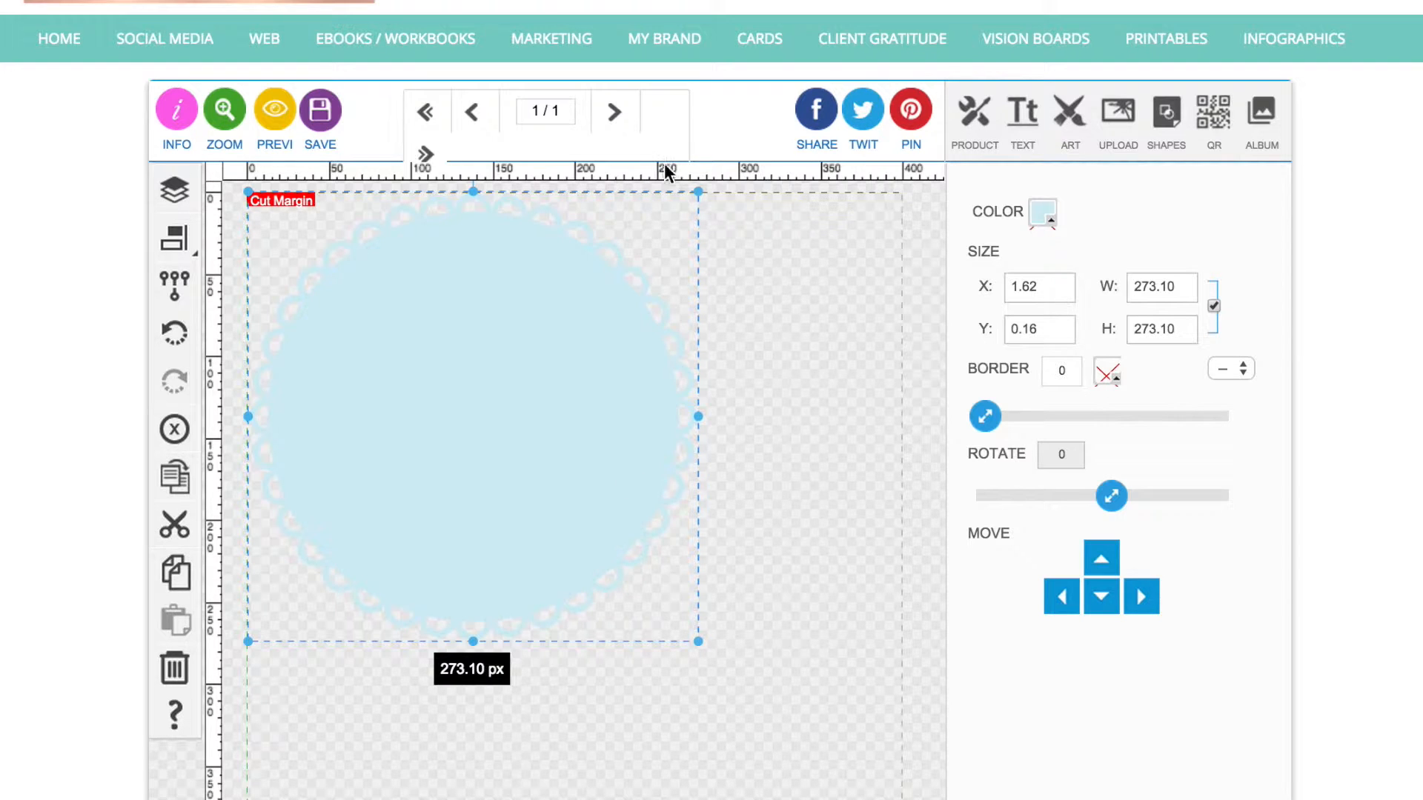
drag(701, 648, 659, 604)
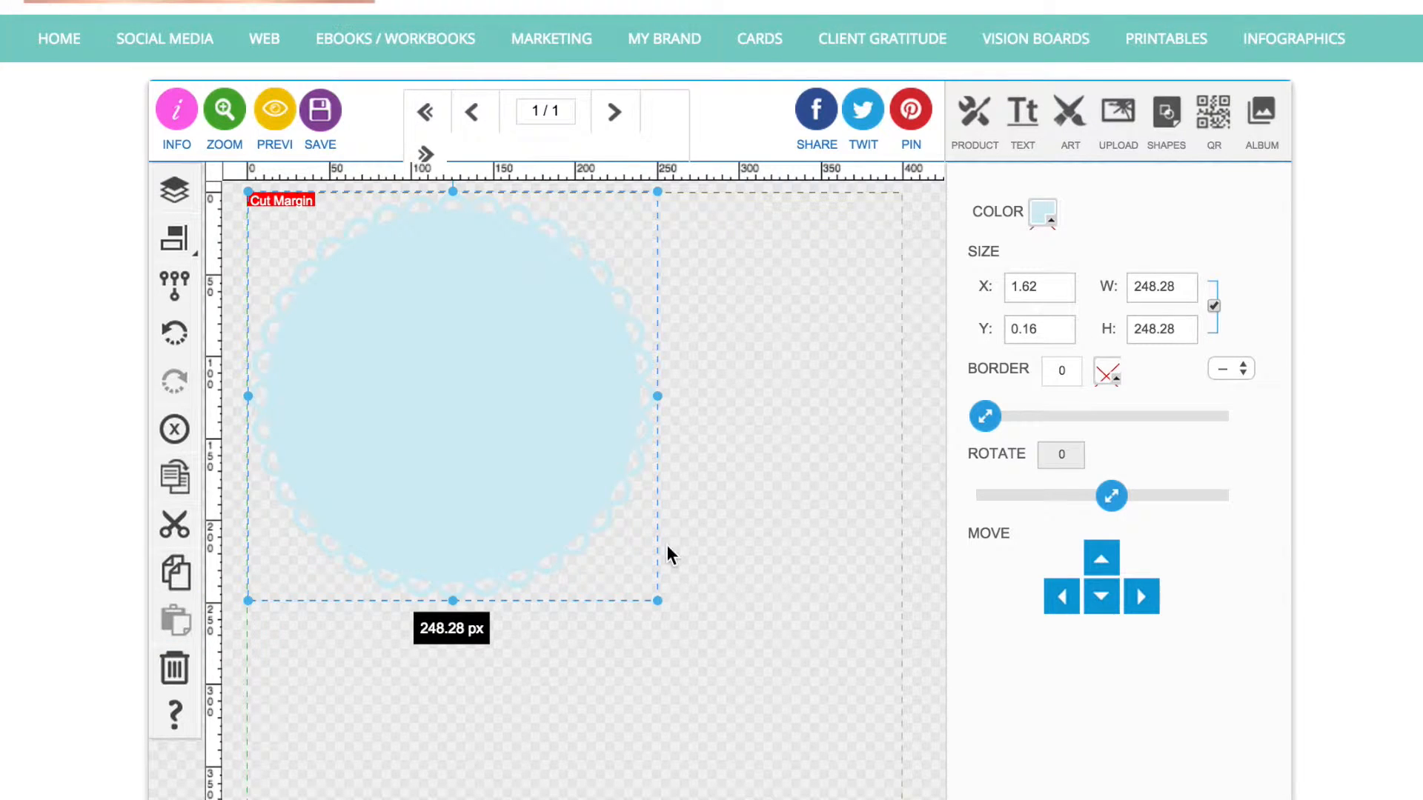
drag(659, 605, 738, 631)
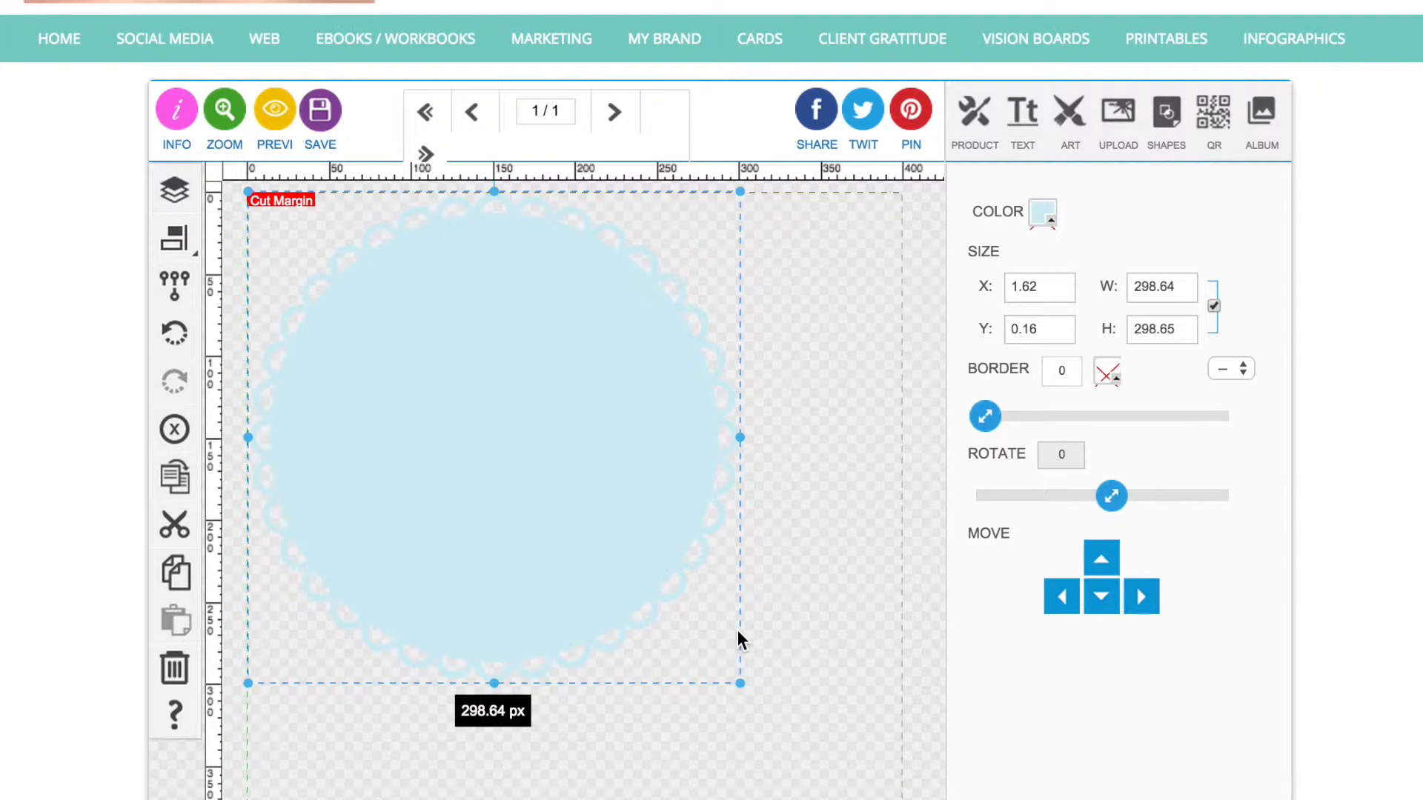
Step: Centre the scalloped circle horizontally and vertically relative to the page
click(174, 189)
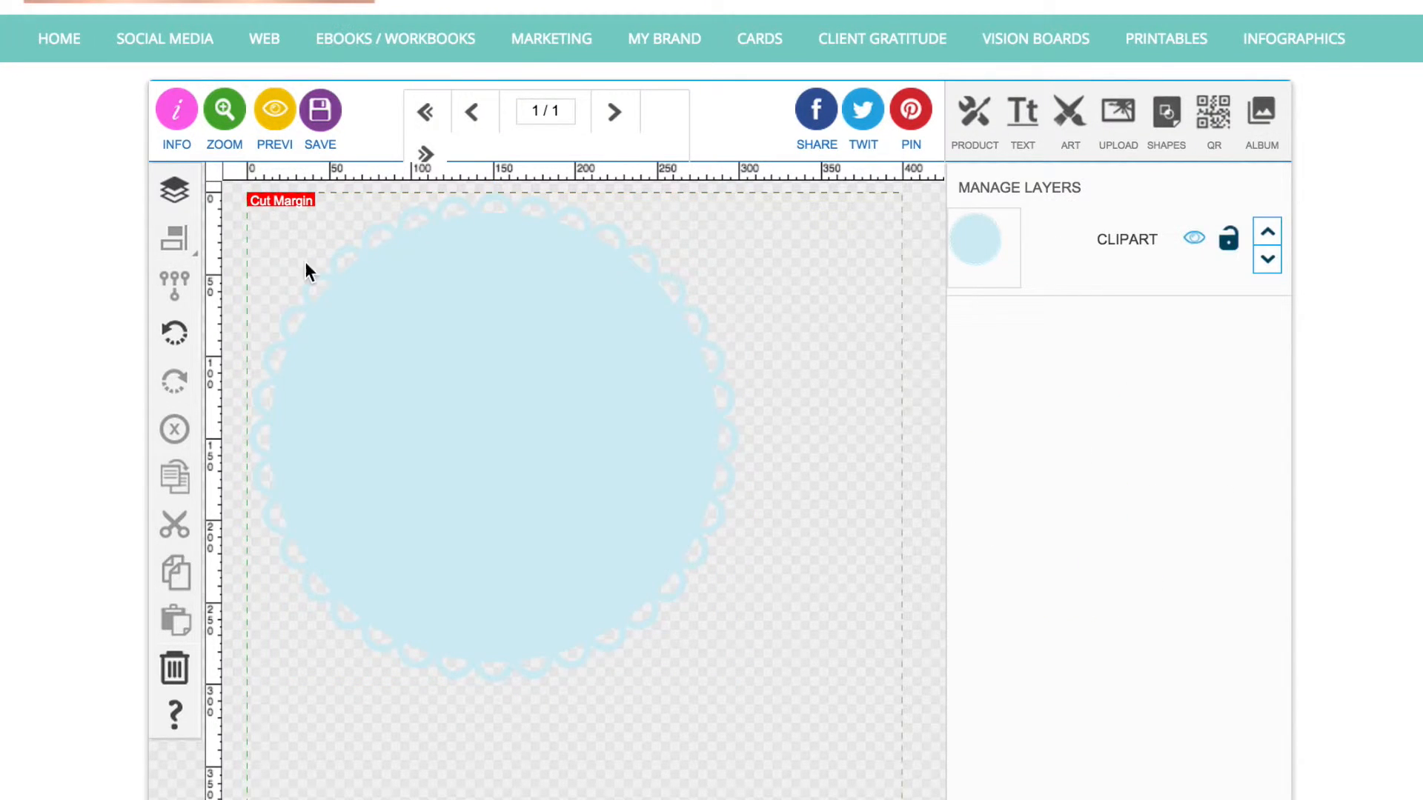
click(388, 321)
click(174, 238)
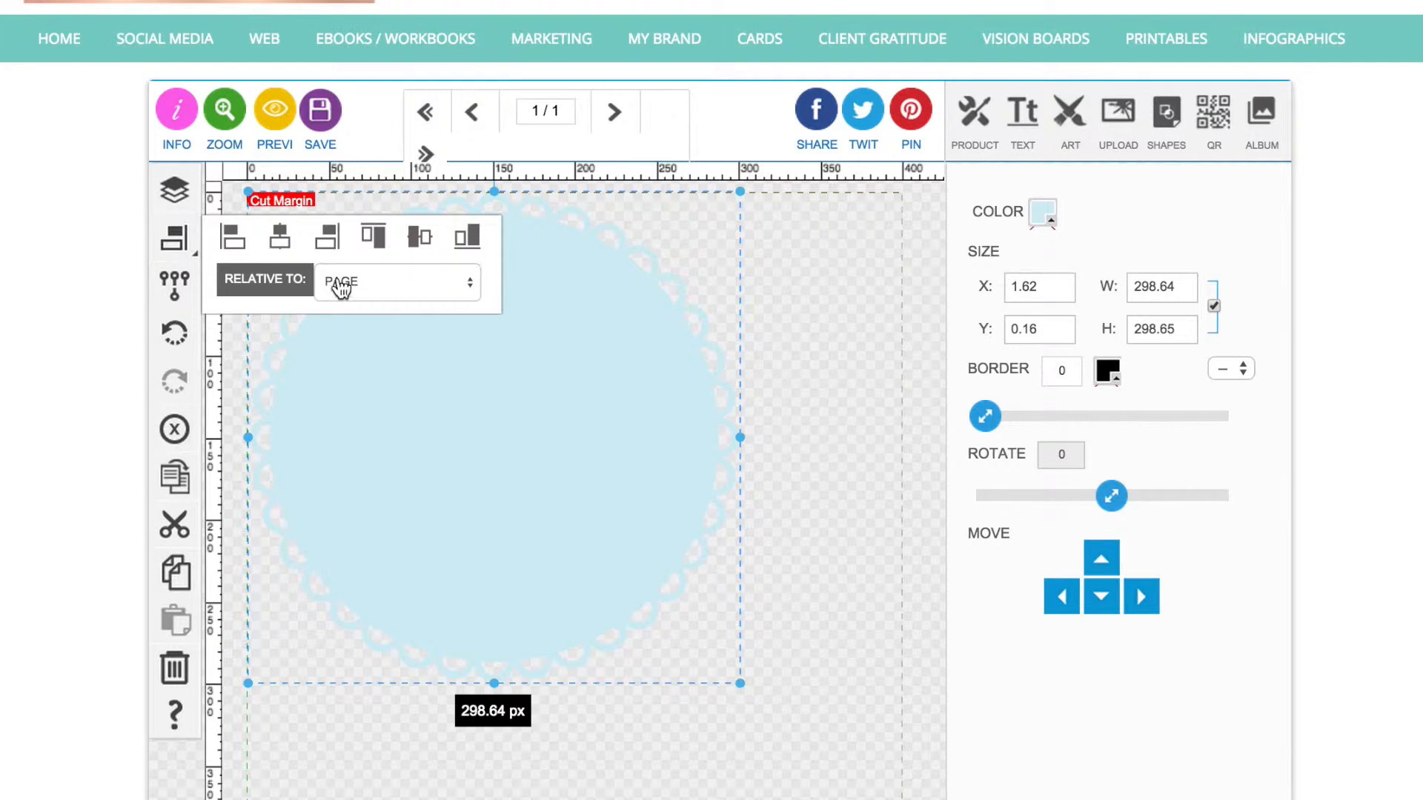
click(280, 237)
click(418, 239)
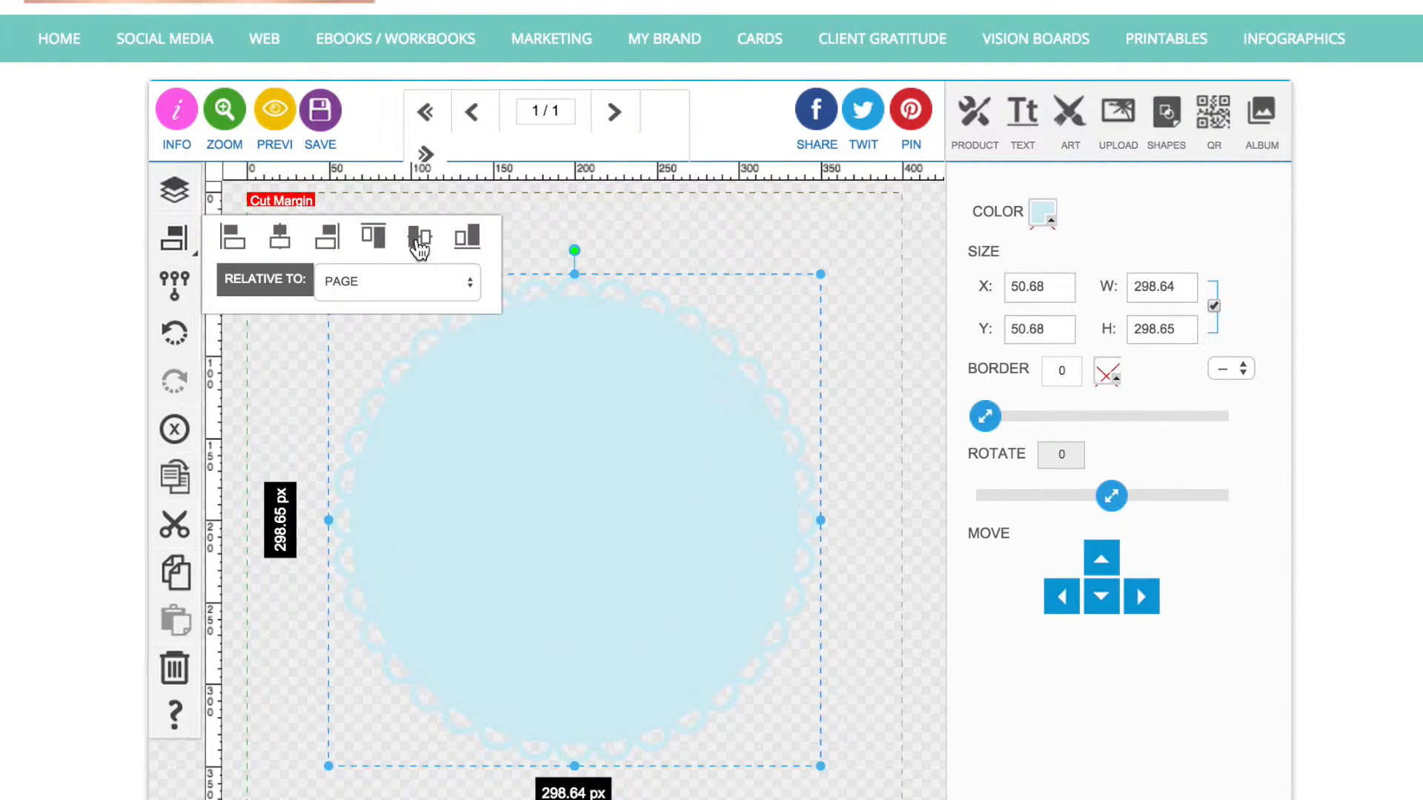
click(615, 214)
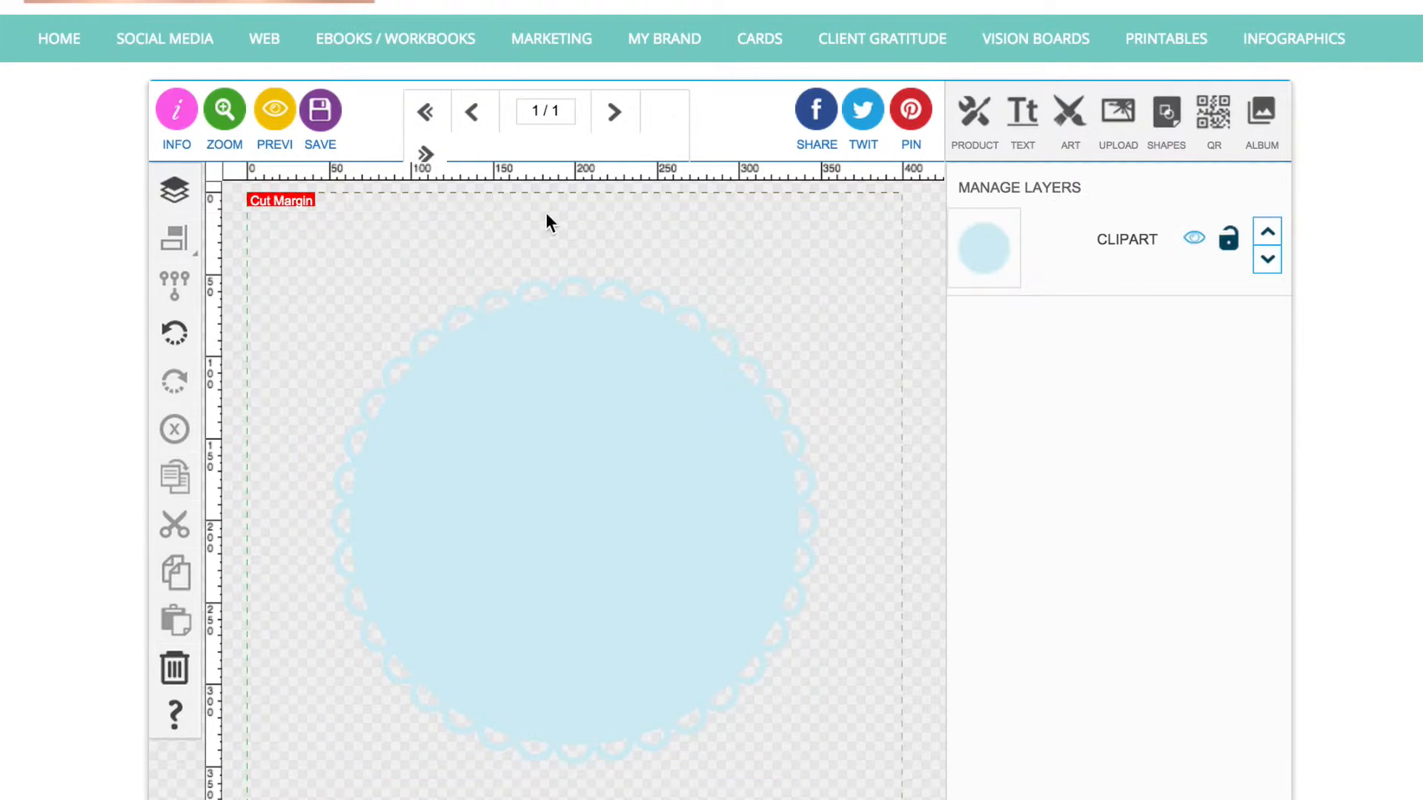
Step: Change the scalloped circle's colour to coral (ff7f7f)
click(499, 407)
click(1051, 226)
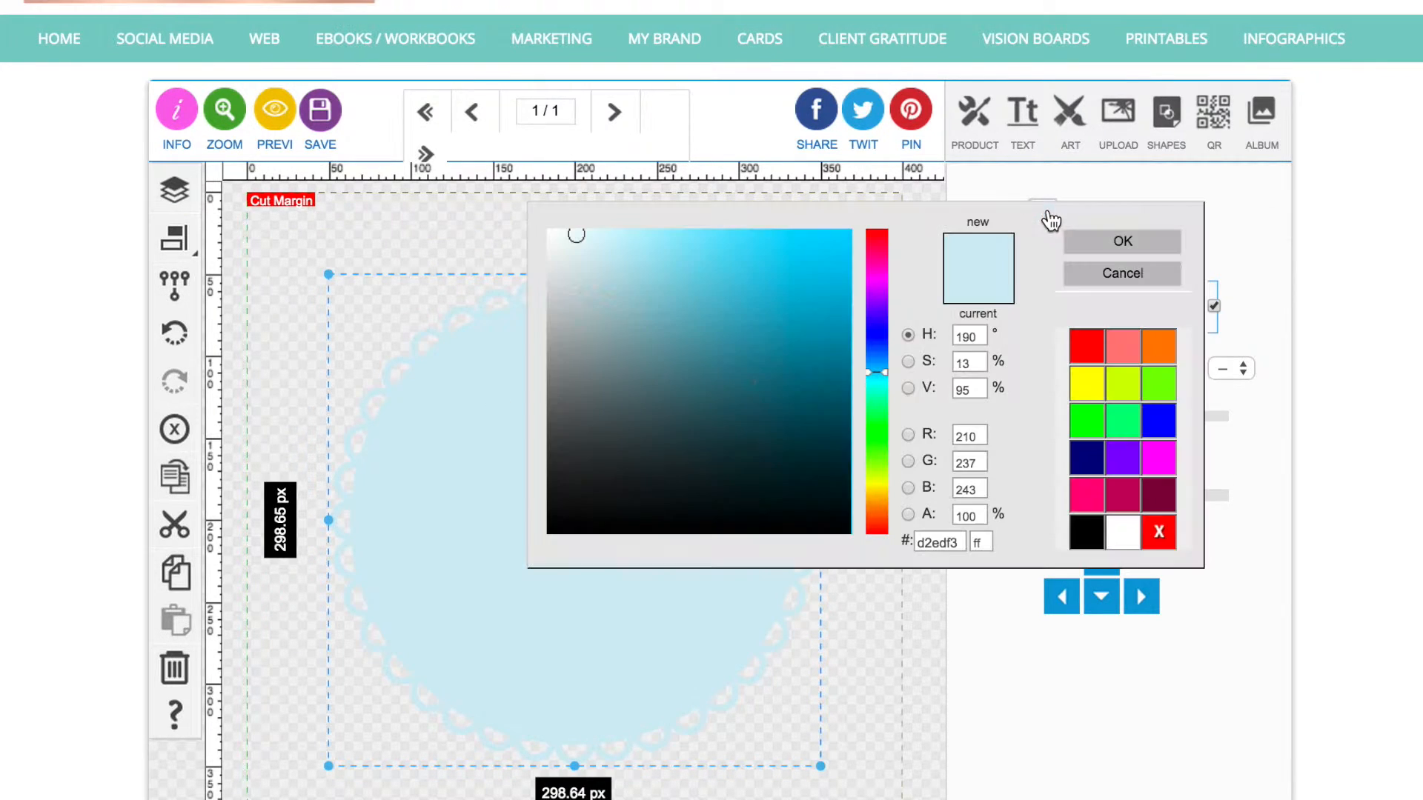
click(1121, 357)
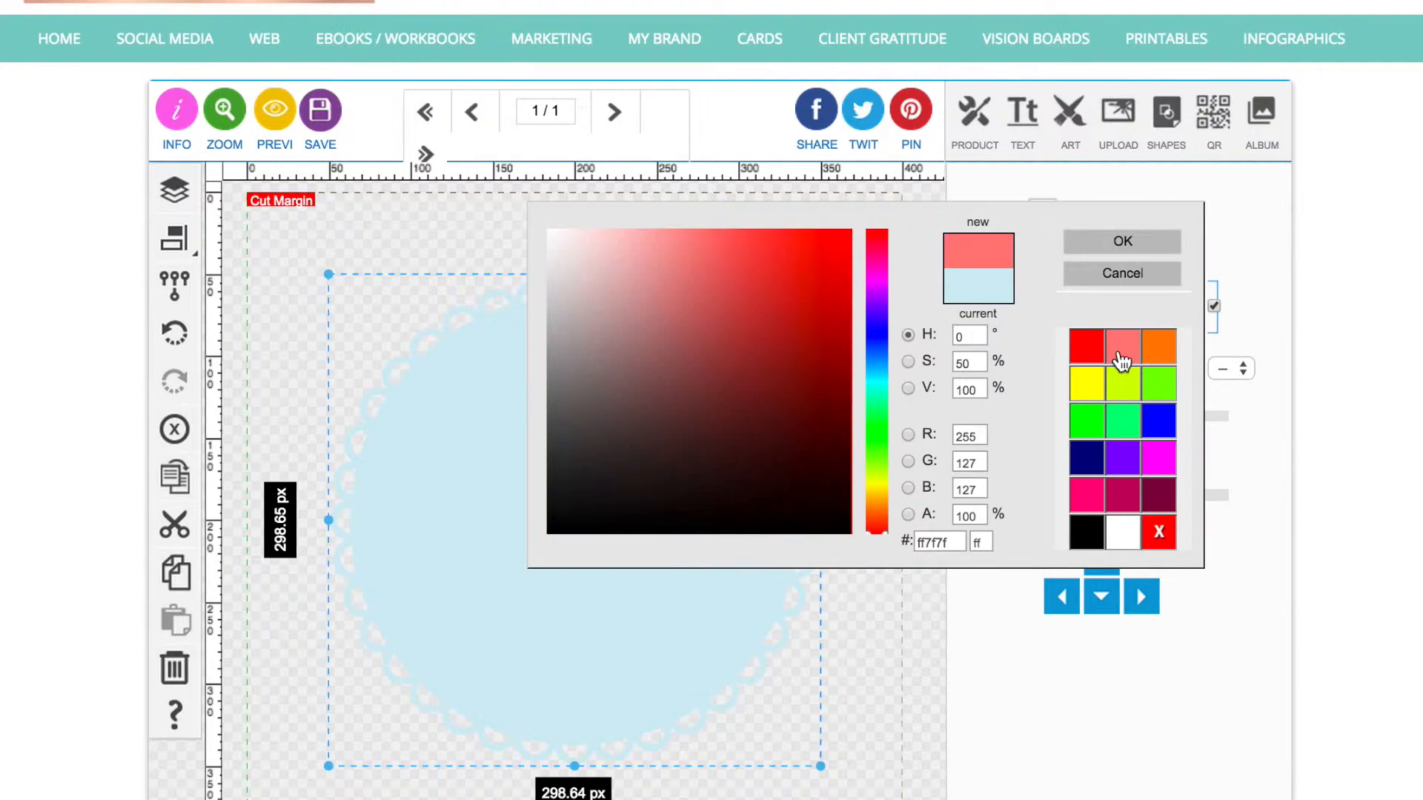
click(1123, 244)
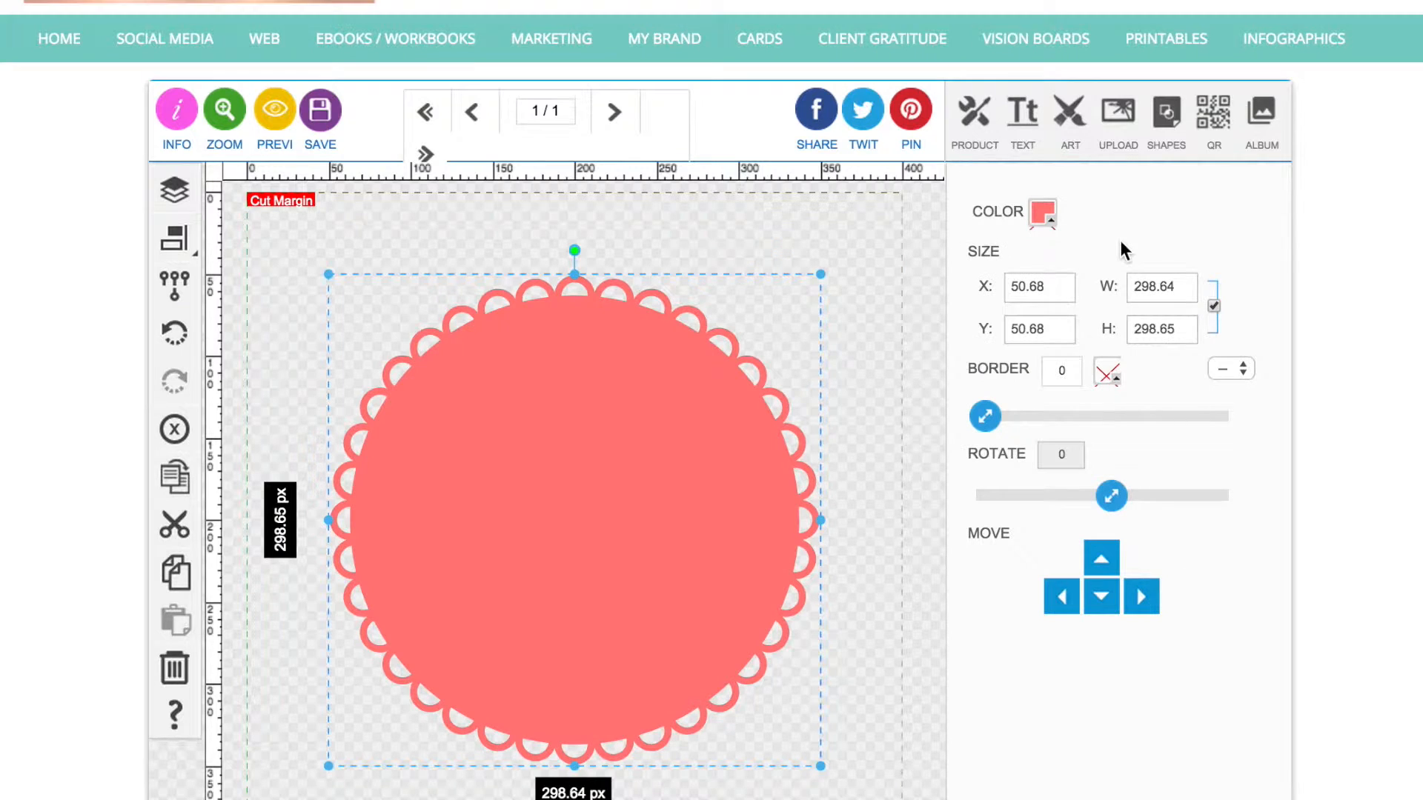
click(896, 606)
Step: Draw a circle about 261 px in diameter over the coral scalloped circle, just inside its scalloped edge
click(718, 469)
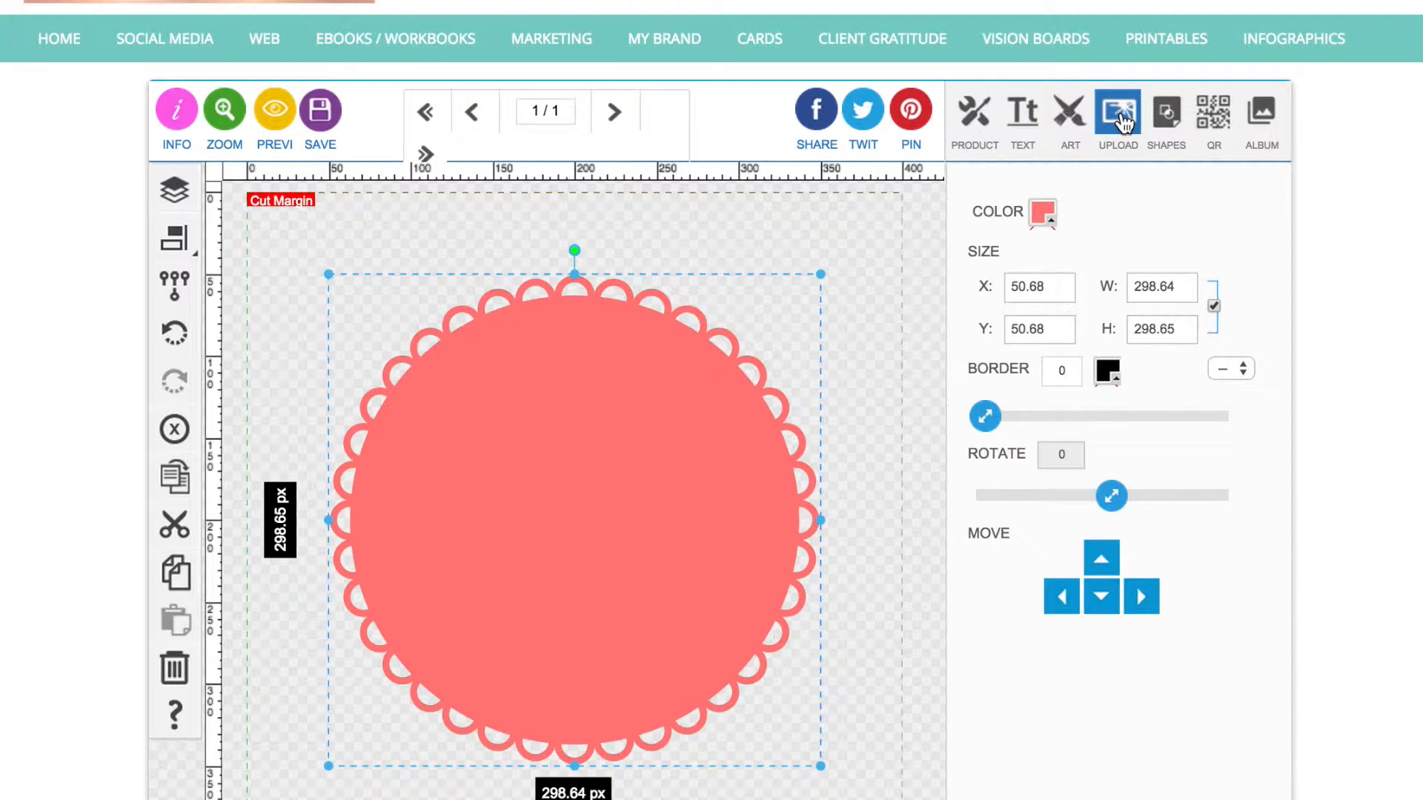
click(1166, 115)
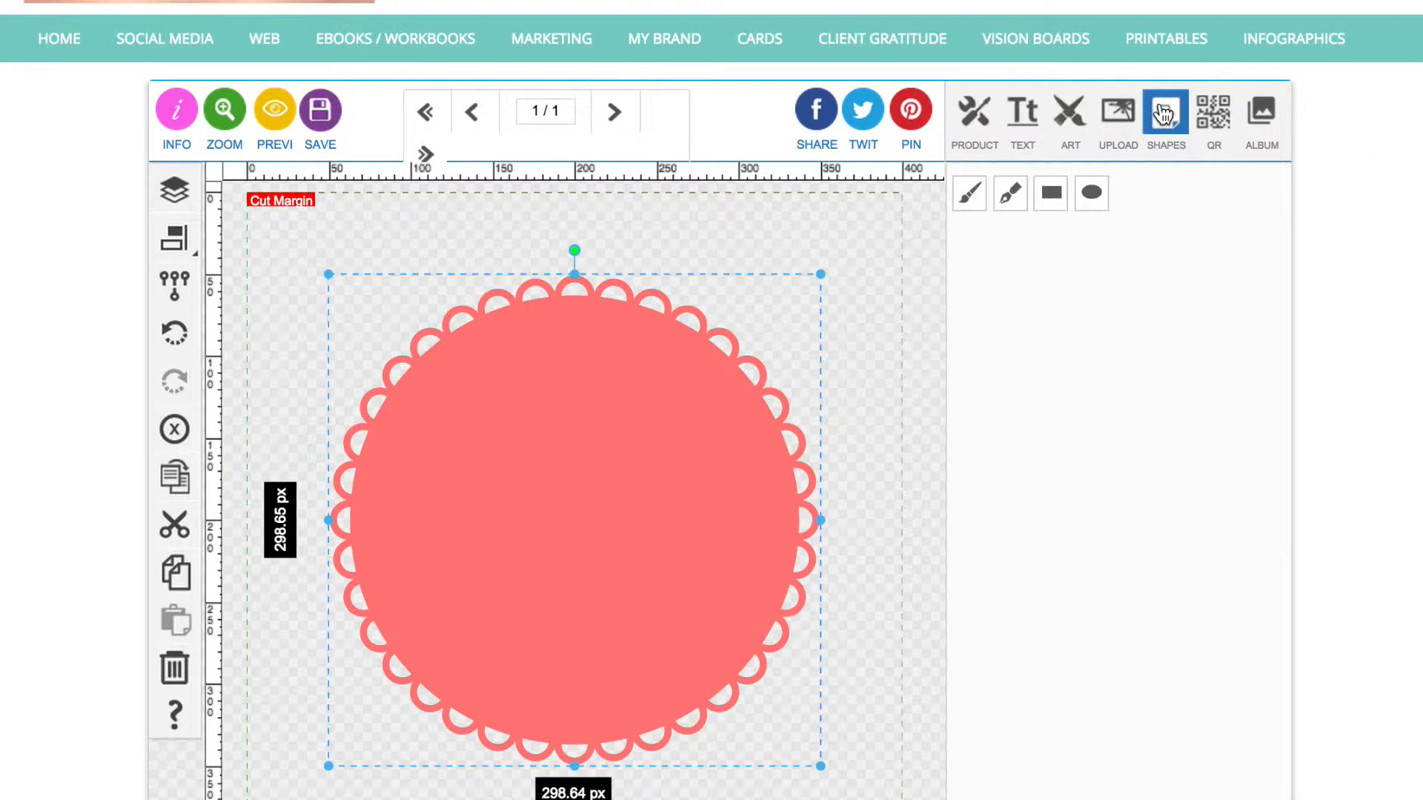
click(1089, 197)
click(1089, 248)
drag(415, 369, 638, 527)
drag(507, 448, 647, 572)
drag(351, 282, 366, 296)
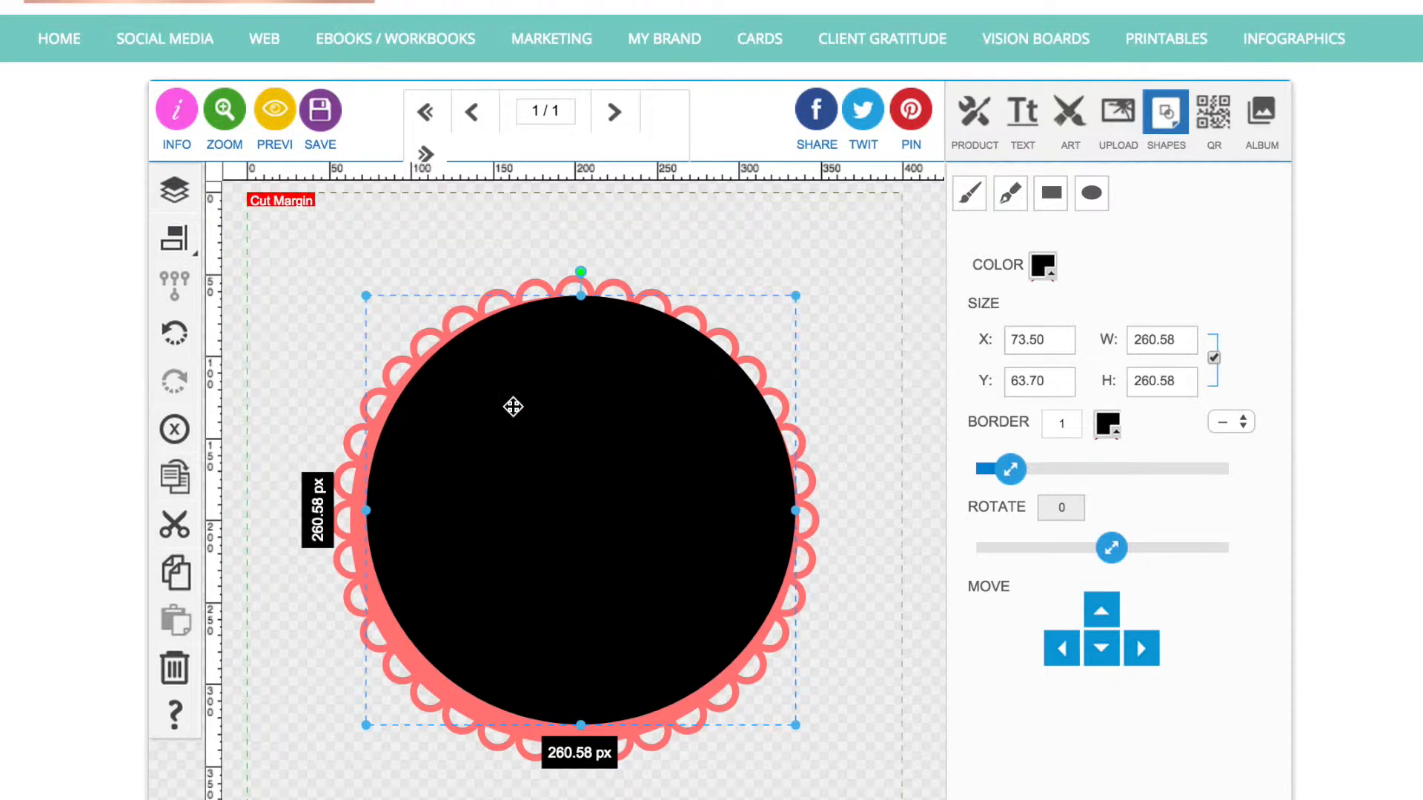
Step: Centre the black circle horizontally and vertically relative to the page
click(175, 238)
click(279, 238)
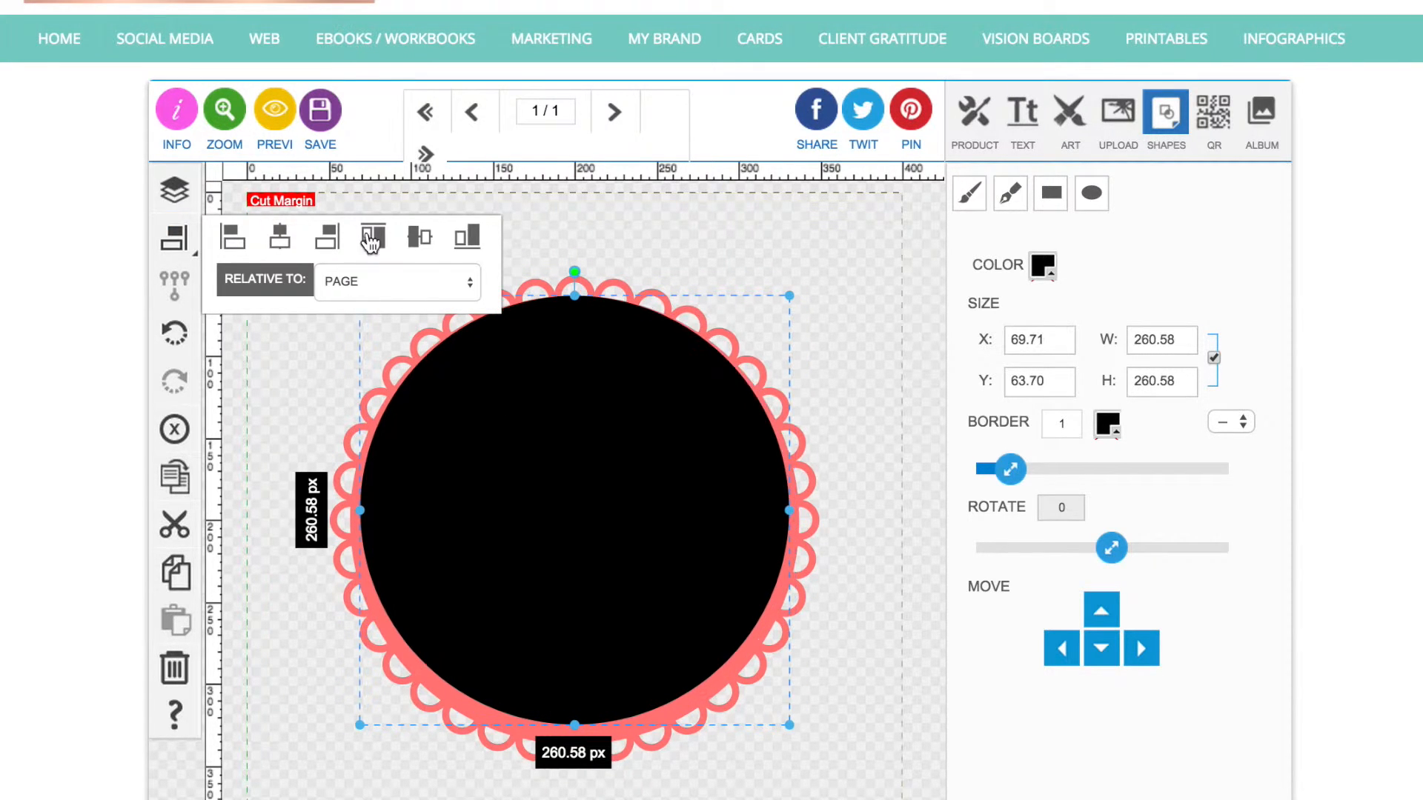
click(420, 237)
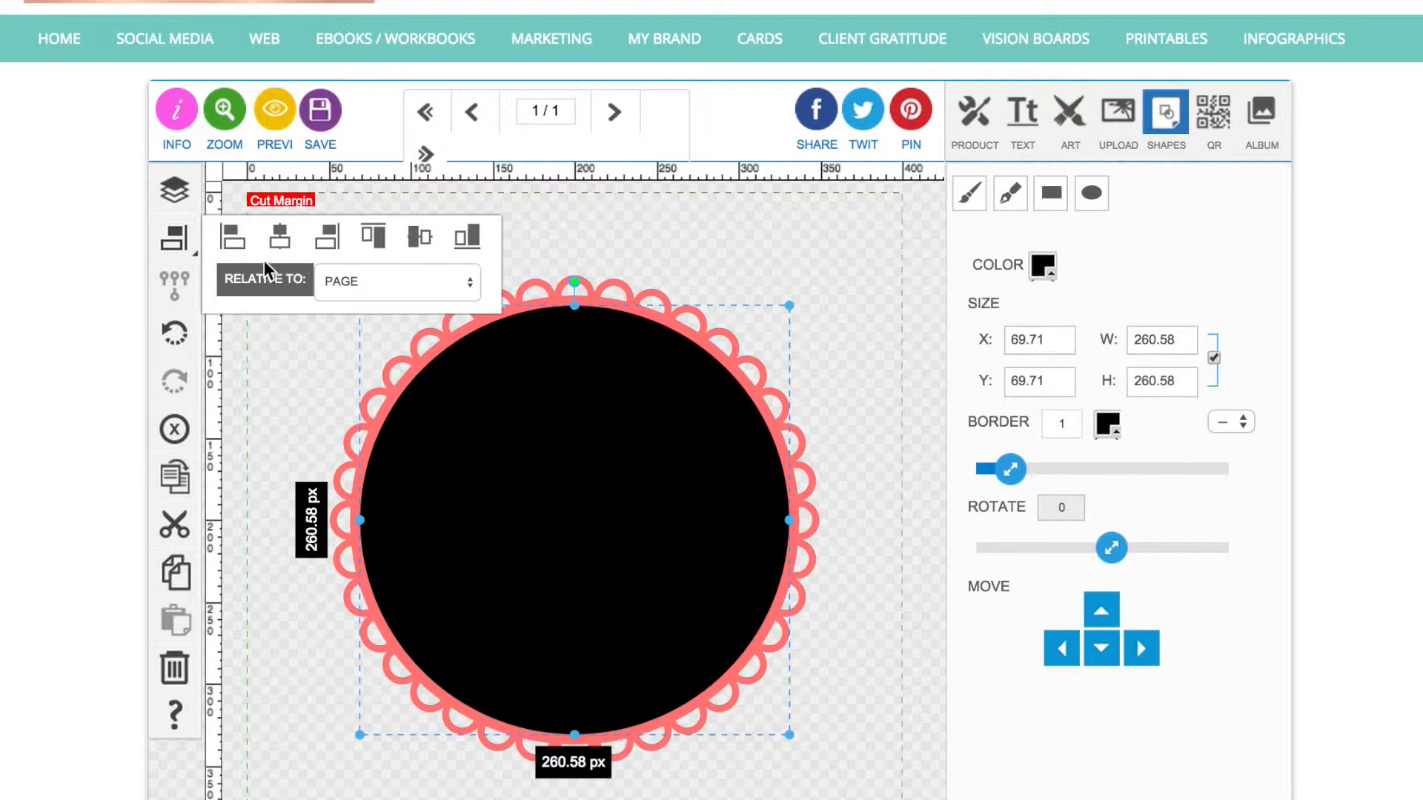
click(175, 189)
Step: Remove the black circle's fill colour so that only its border is drawn
click(584, 436)
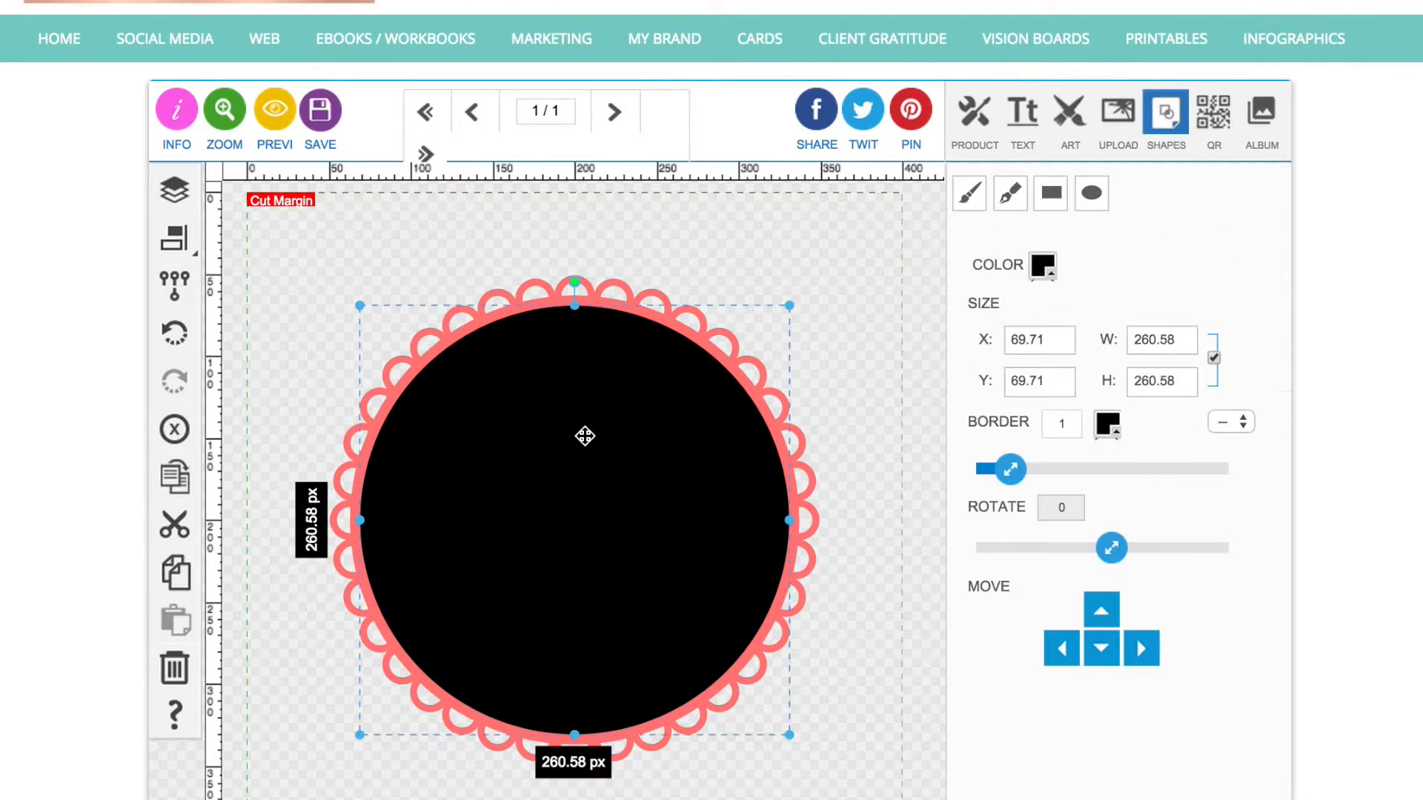
click(1043, 266)
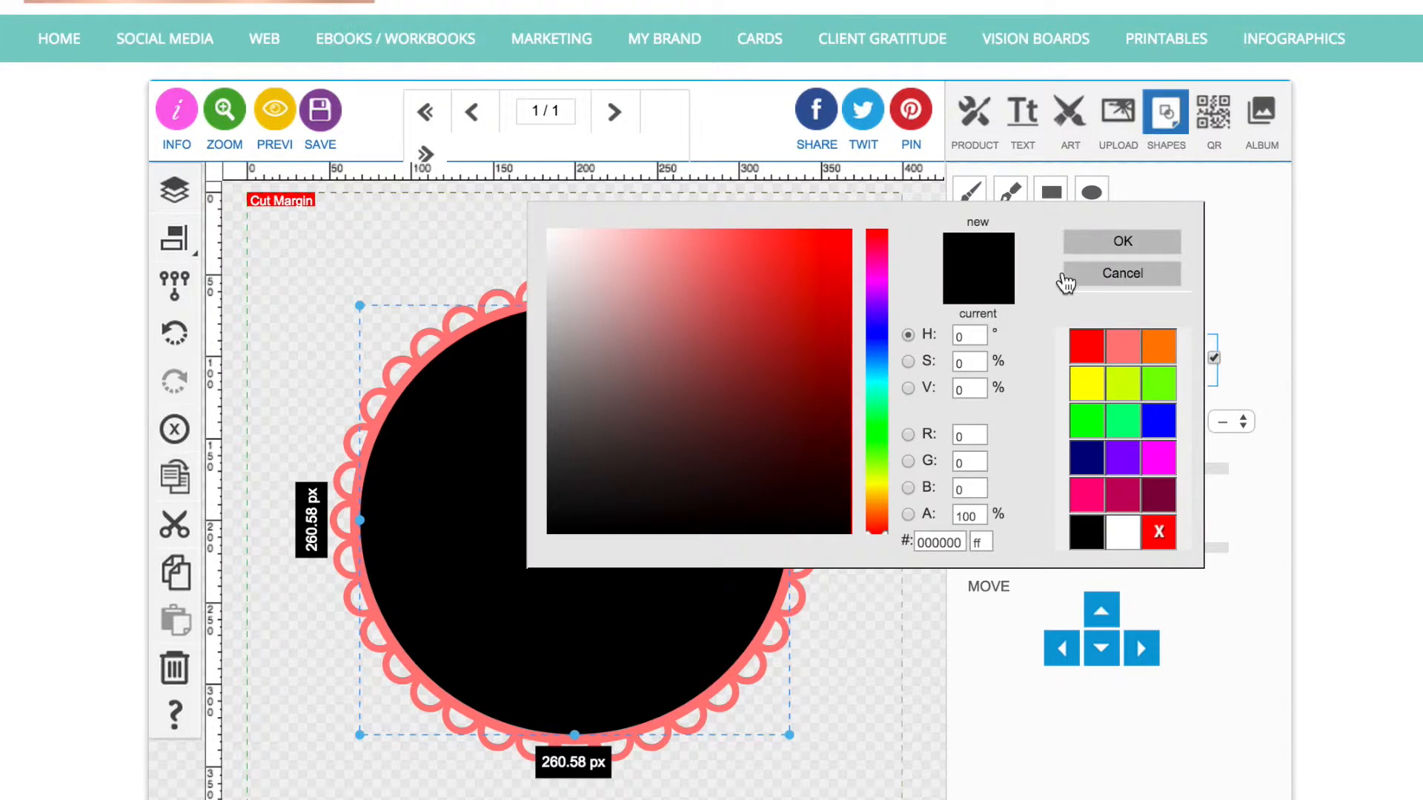
click(1160, 542)
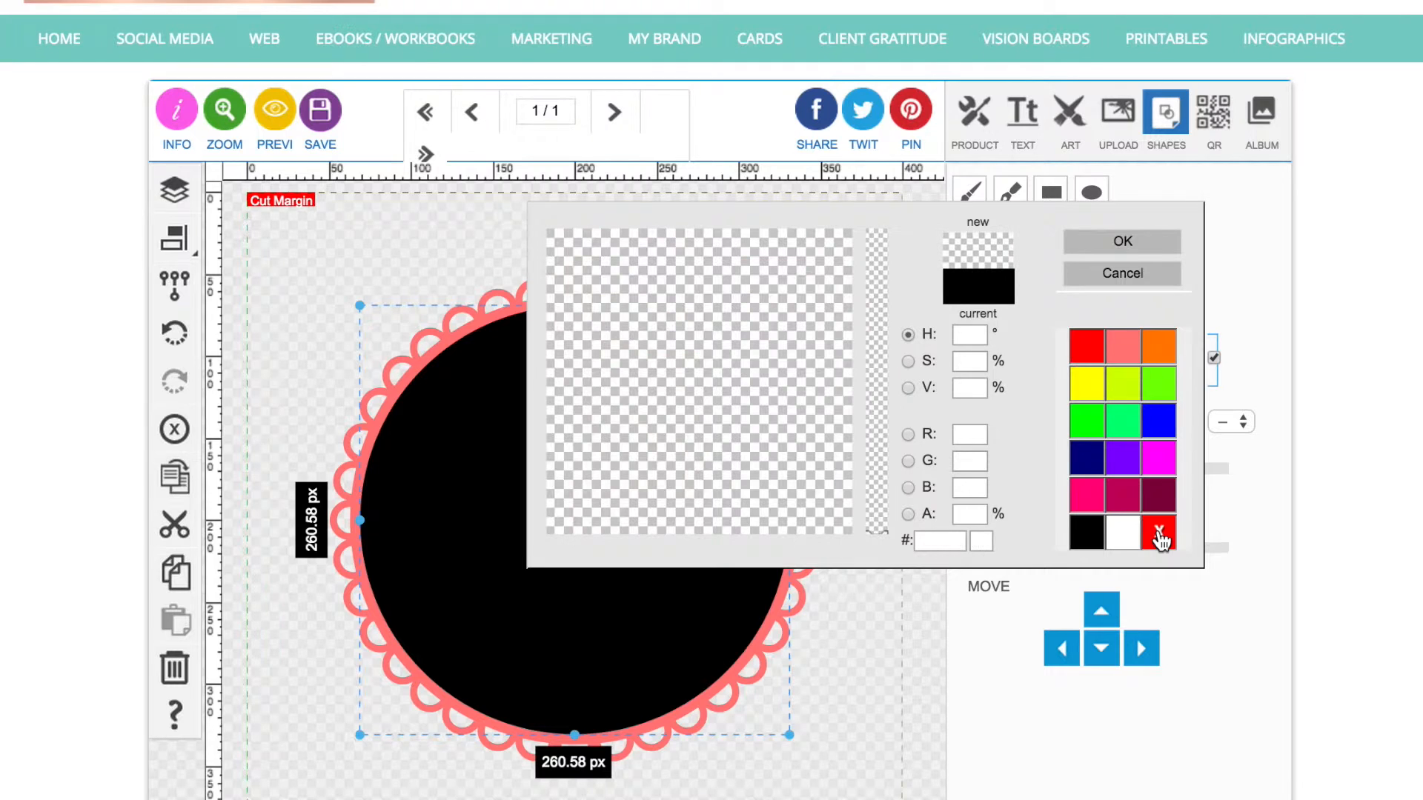
click(1122, 244)
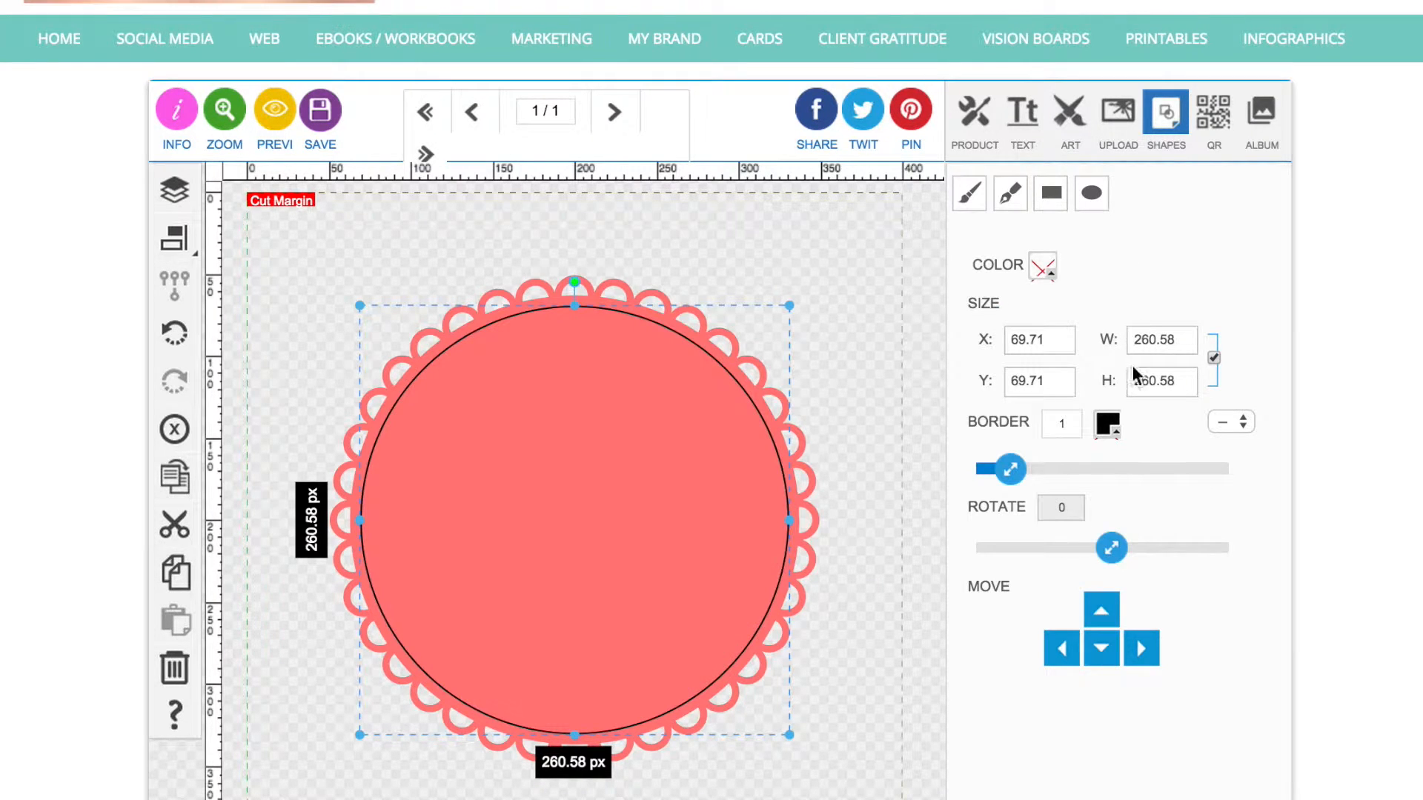
Step: Set the inner circle's border size to 2 px and its line style to dotted
click(1107, 424)
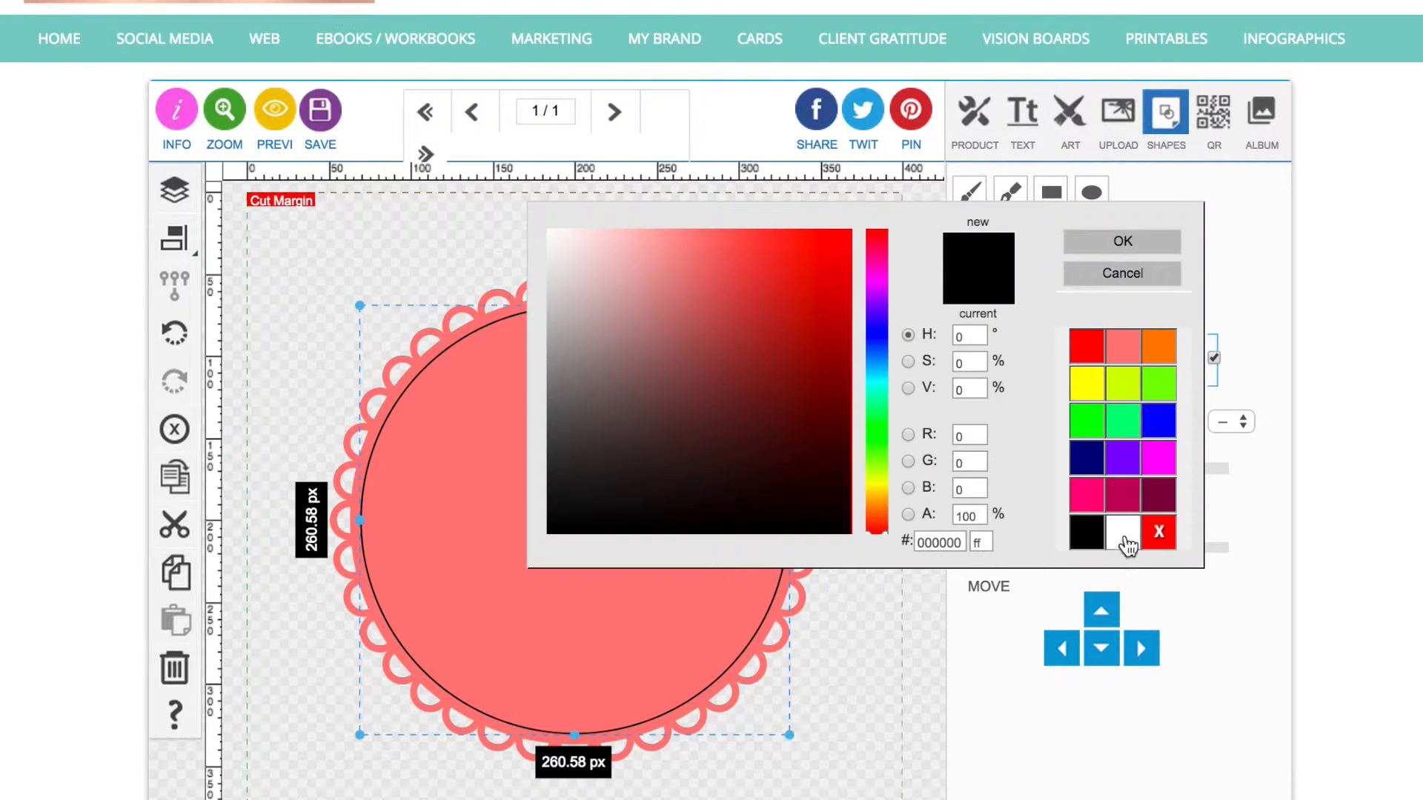
click(1122, 274)
drag(1012, 467, 1028, 466)
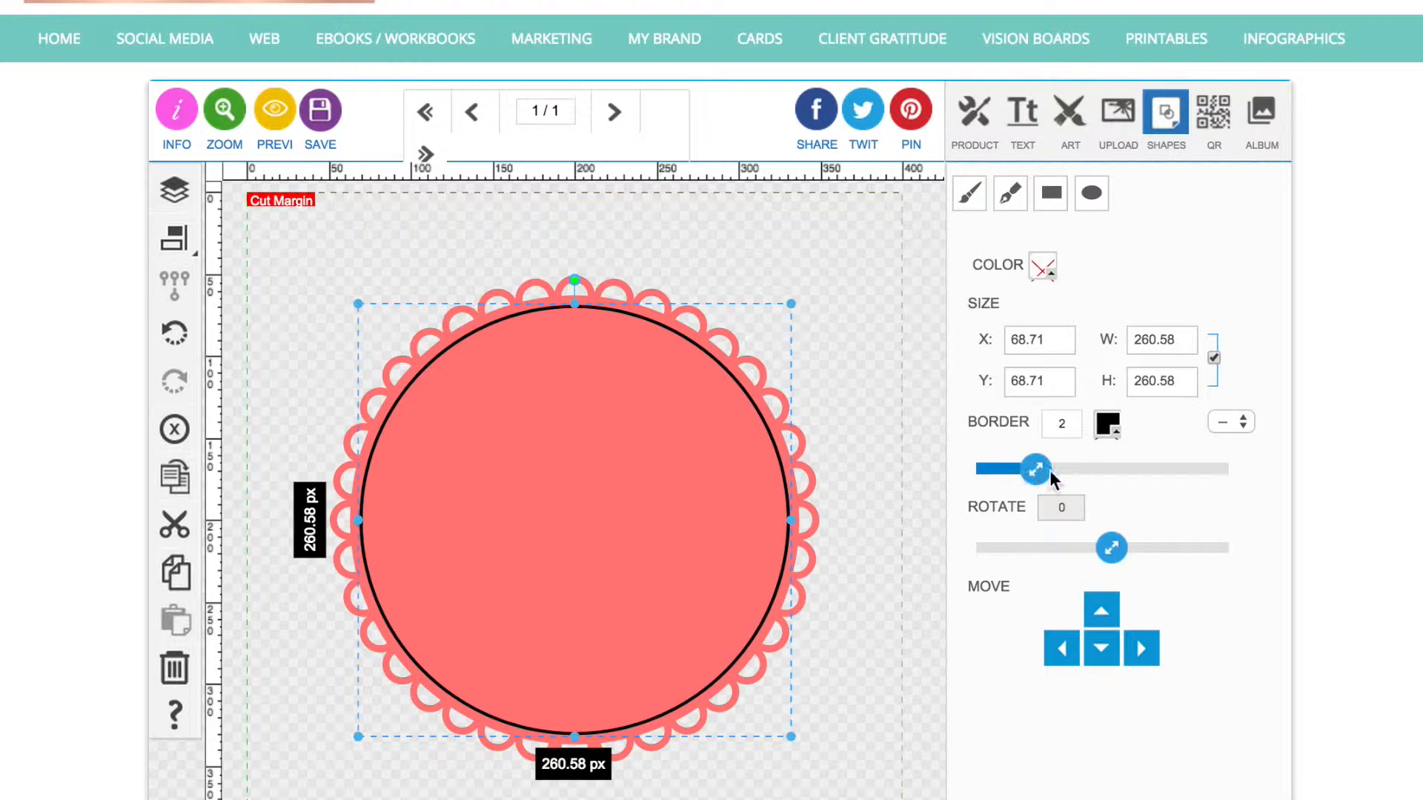
click(1248, 419)
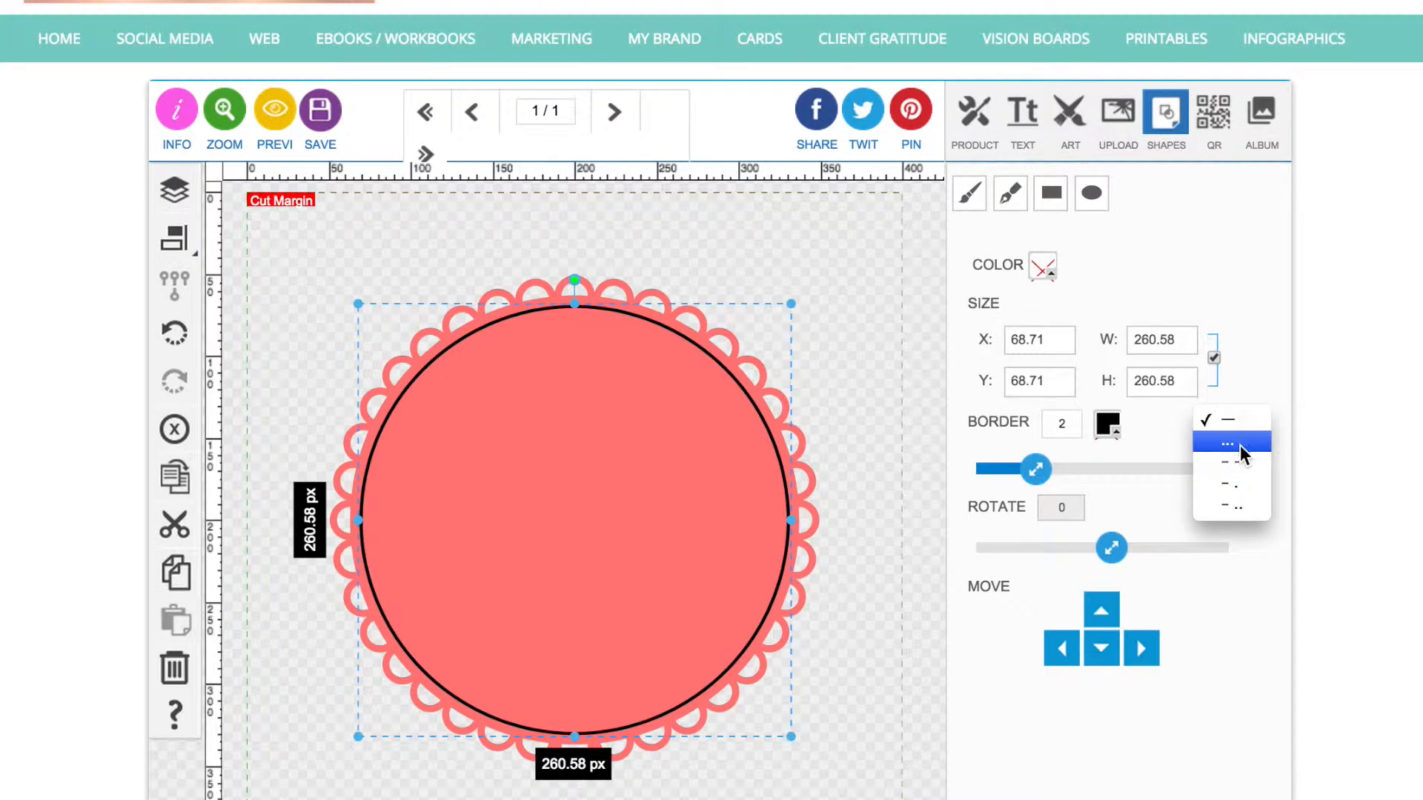
click(1239, 445)
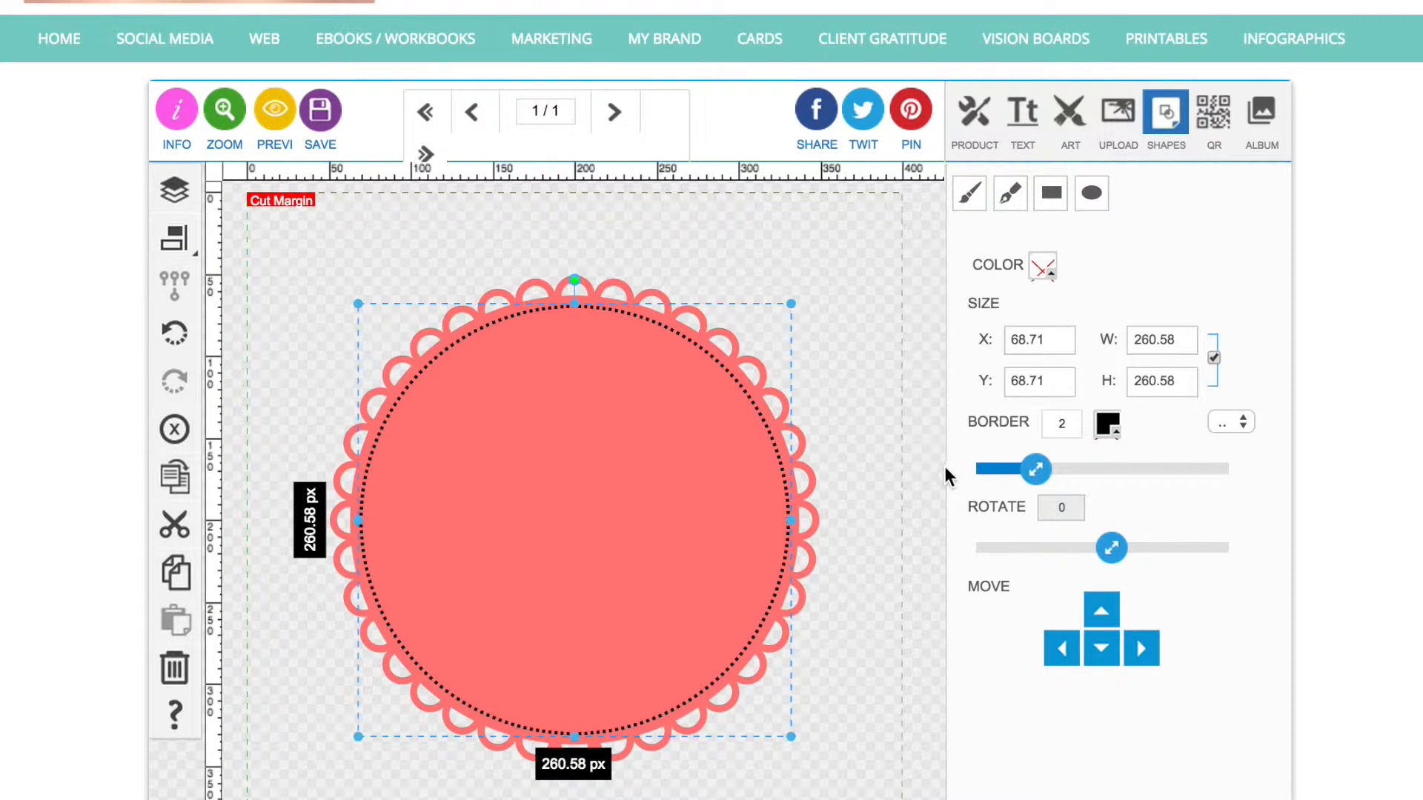
Step: Try border sizes of 1 px and 3 px on the dotted inner circle, and return it to 2 px
click(887, 442)
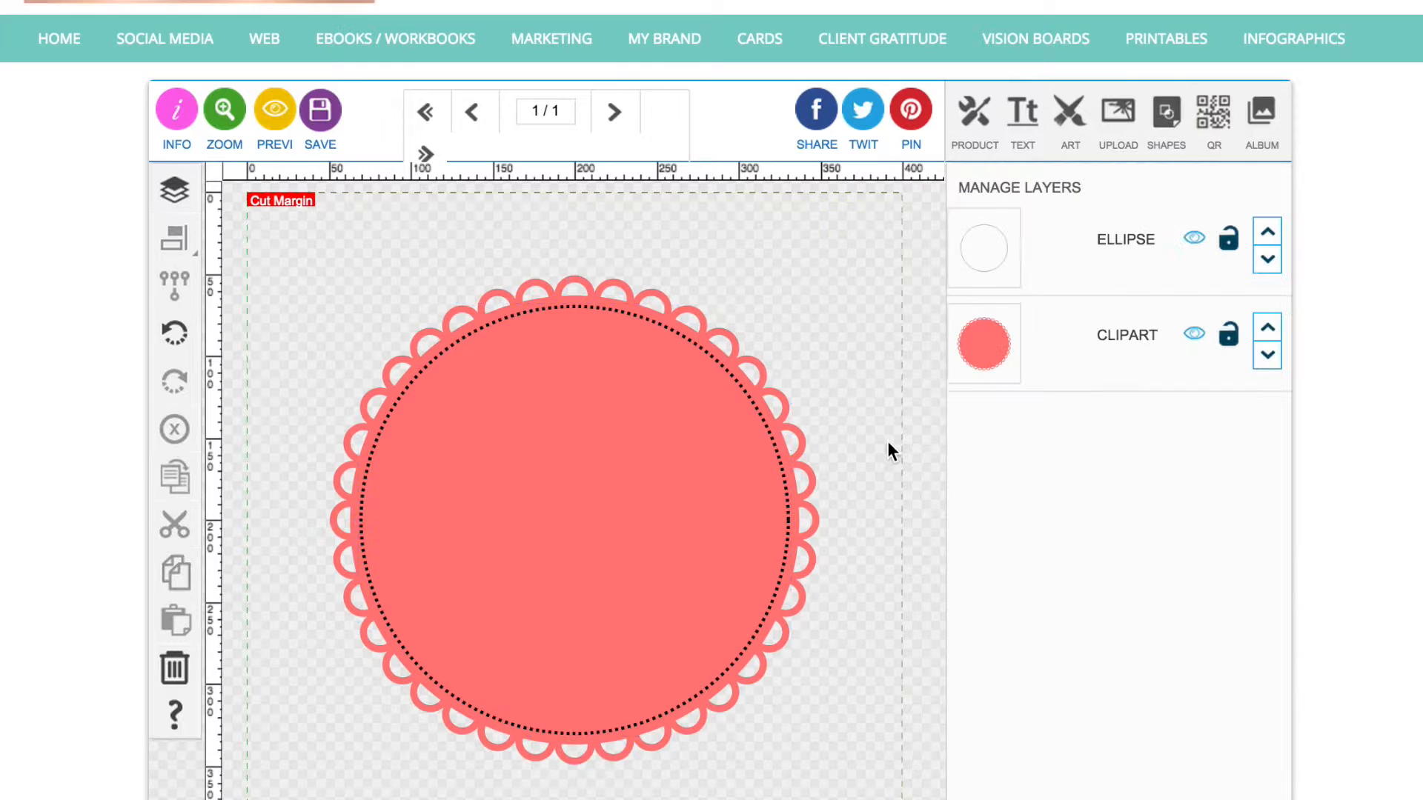
click(785, 541)
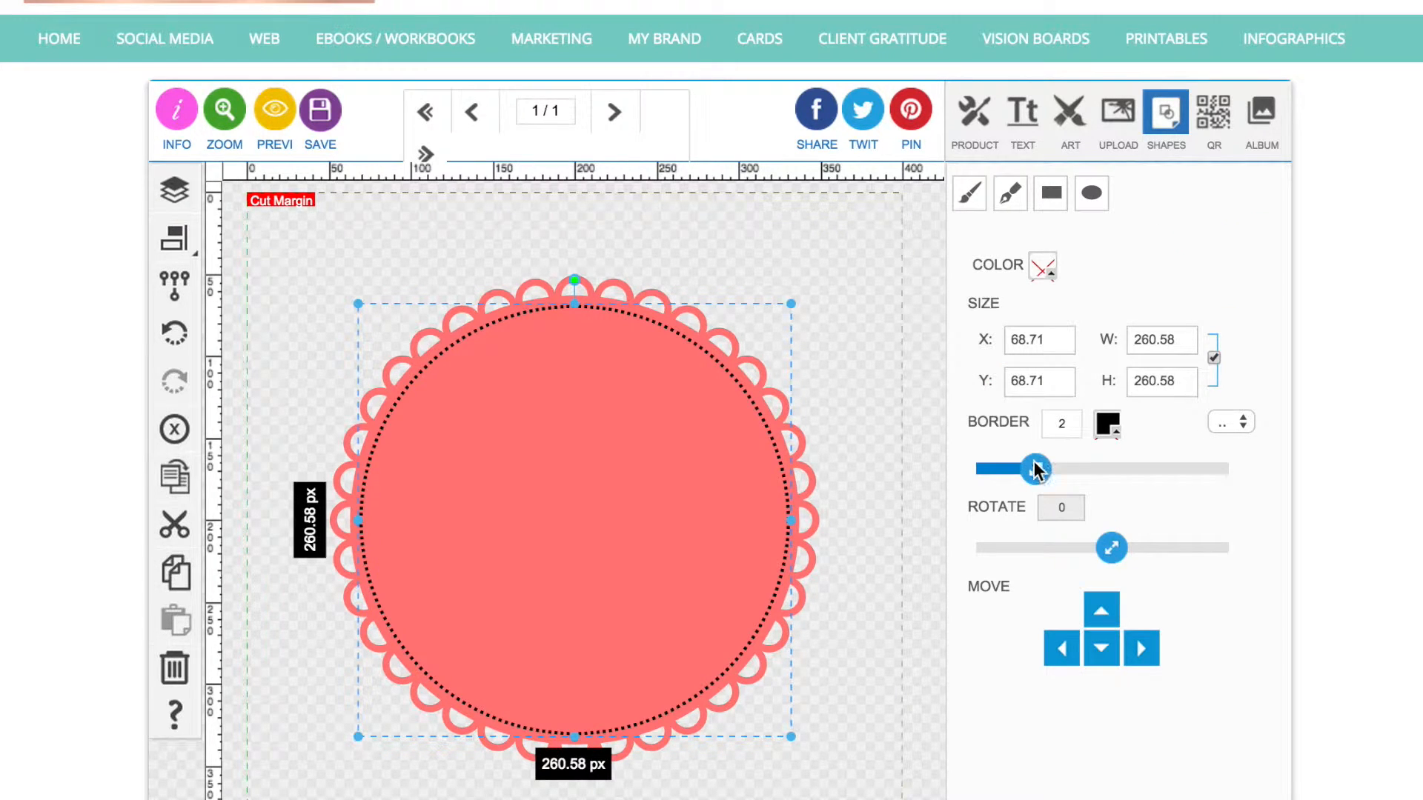
click(1012, 468)
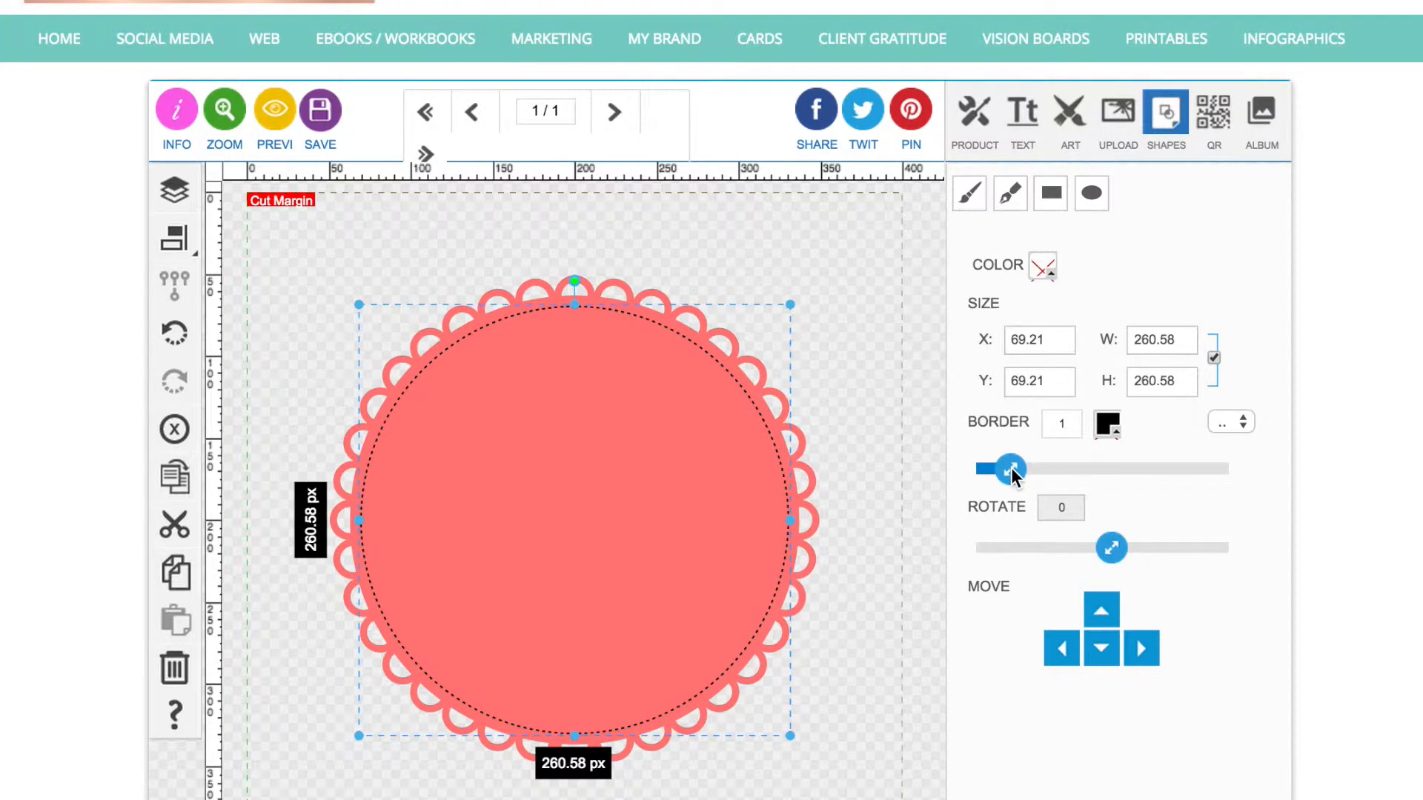
click(898, 526)
click(793, 528)
drag(1011, 474, 1055, 471)
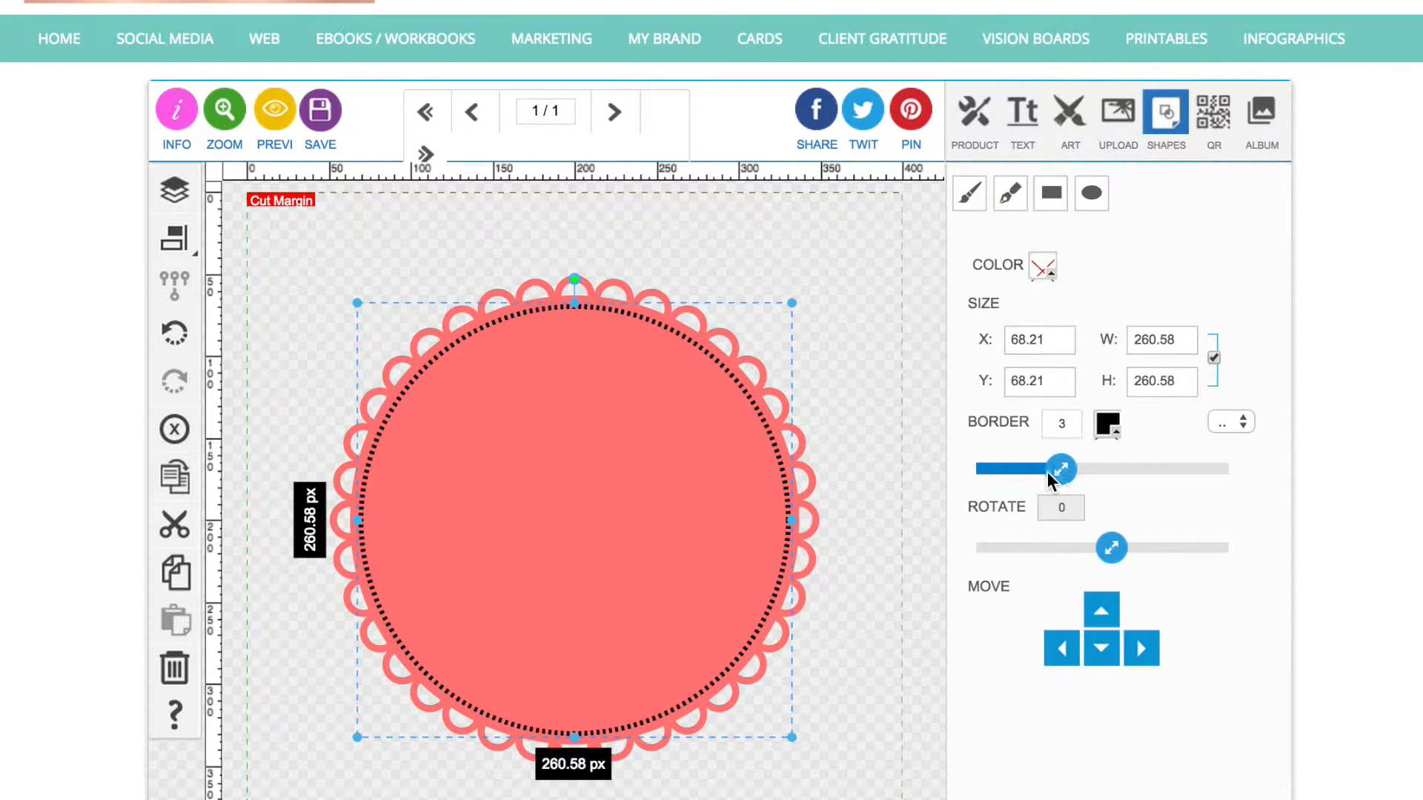
click(870, 578)
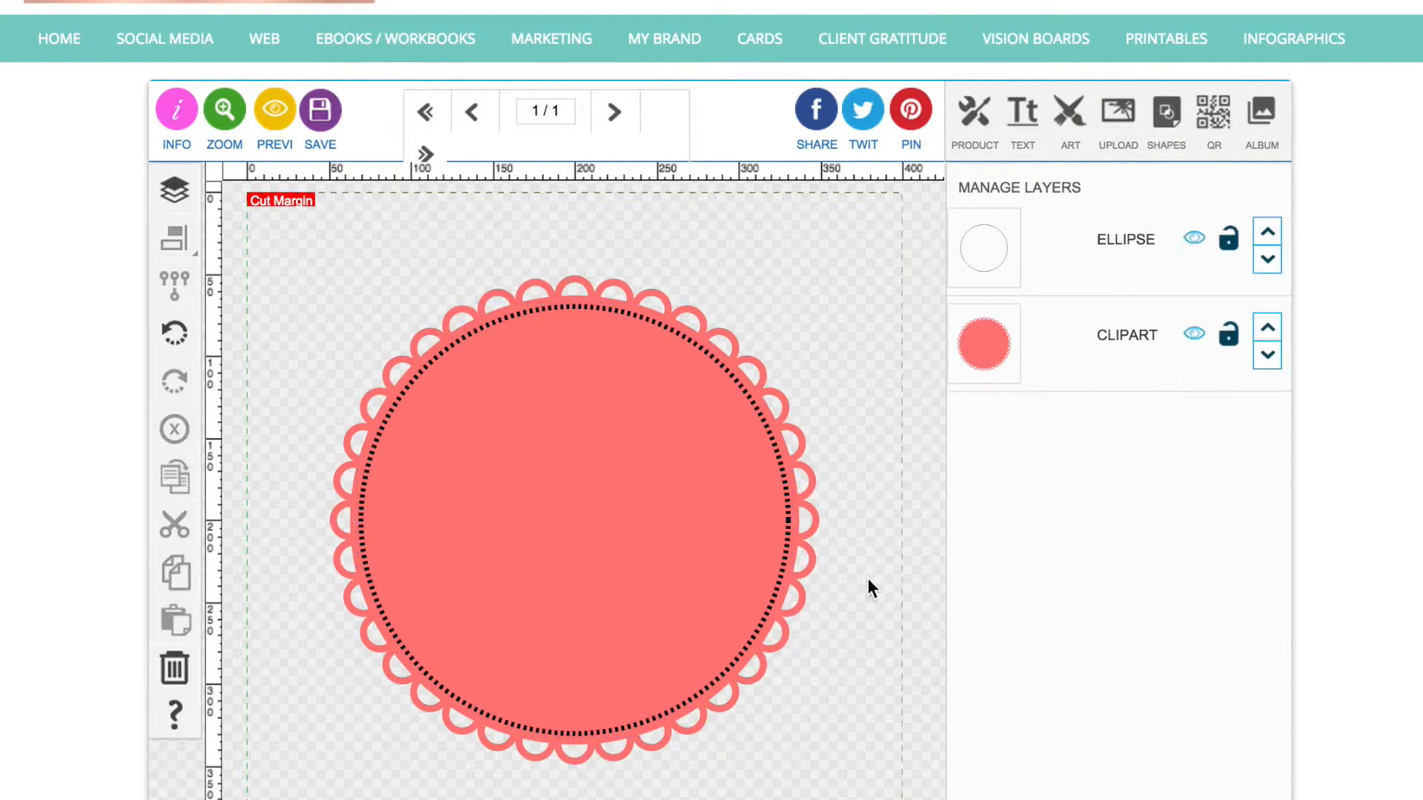
click(789, 552)
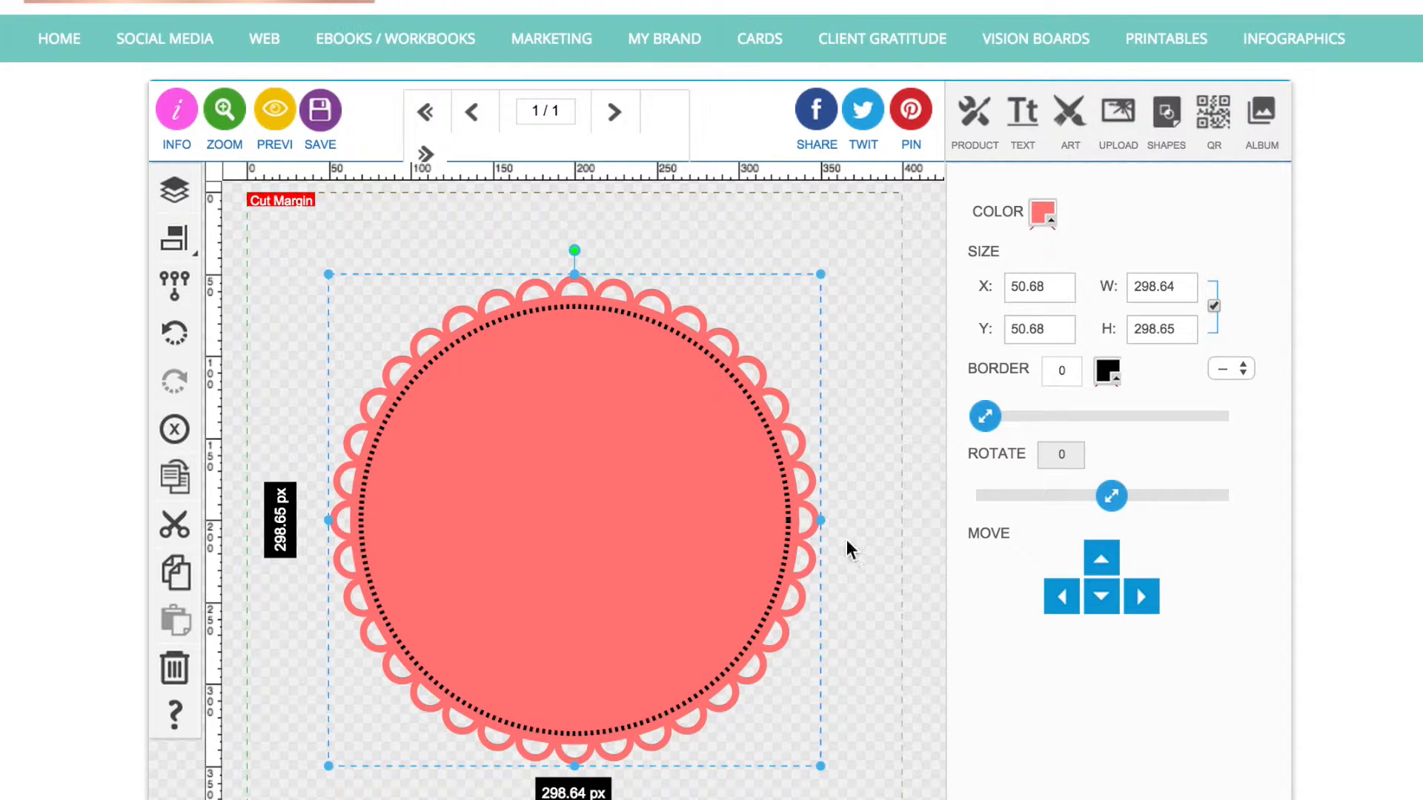
click(789, 532)
drag(1051, 471, 1012, 465)
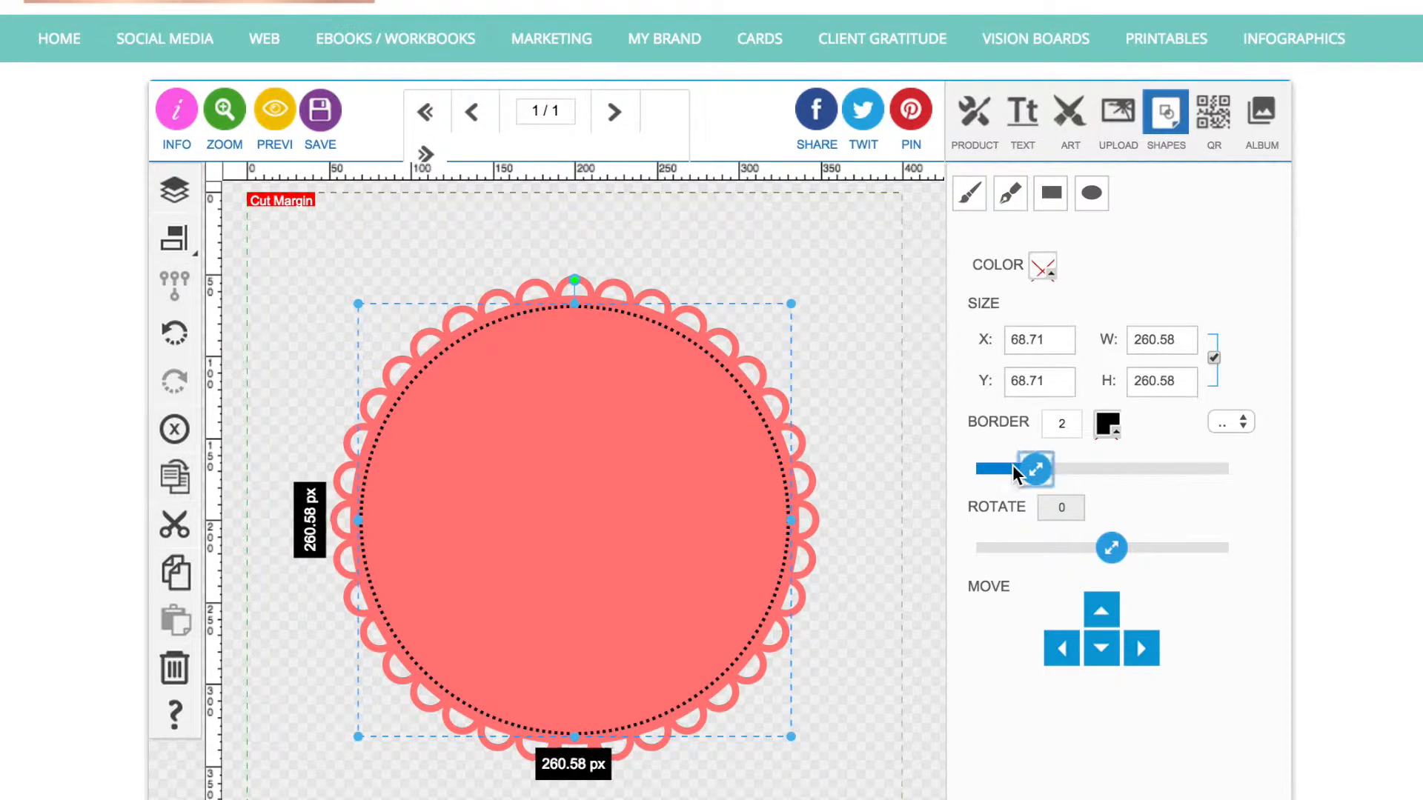
Step: Shrink the dotted inner circle to about 257 px in diameter and centre it horizontally and vertically relative to the page
drag(791, 737, 784, 731)
click(176, 235)
click(279, 237)
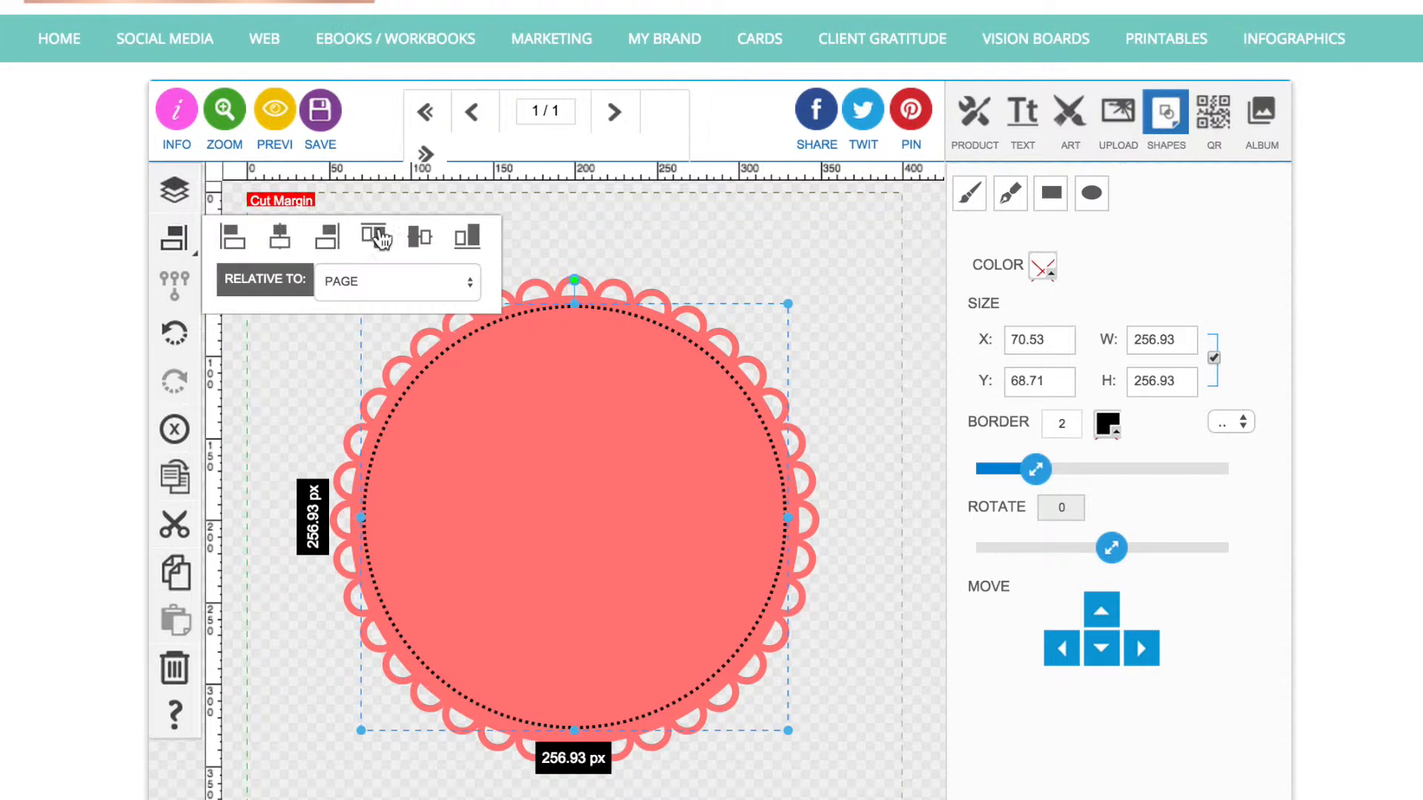
click(419, 237)
click(822, 311)
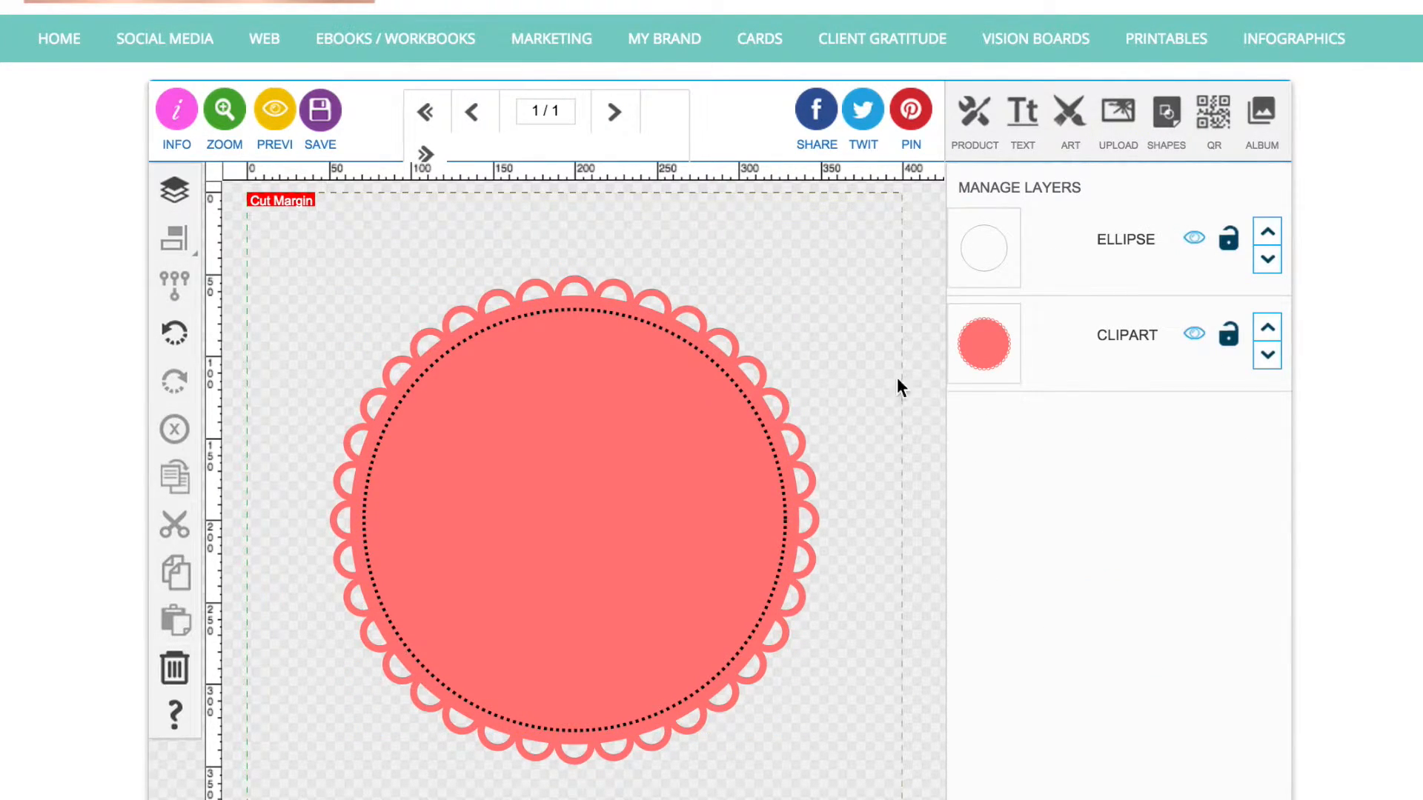
Step: Insert the second plain light teal ribbon from the BANNERS art category
click(1072, 115)
click(1029, 197)
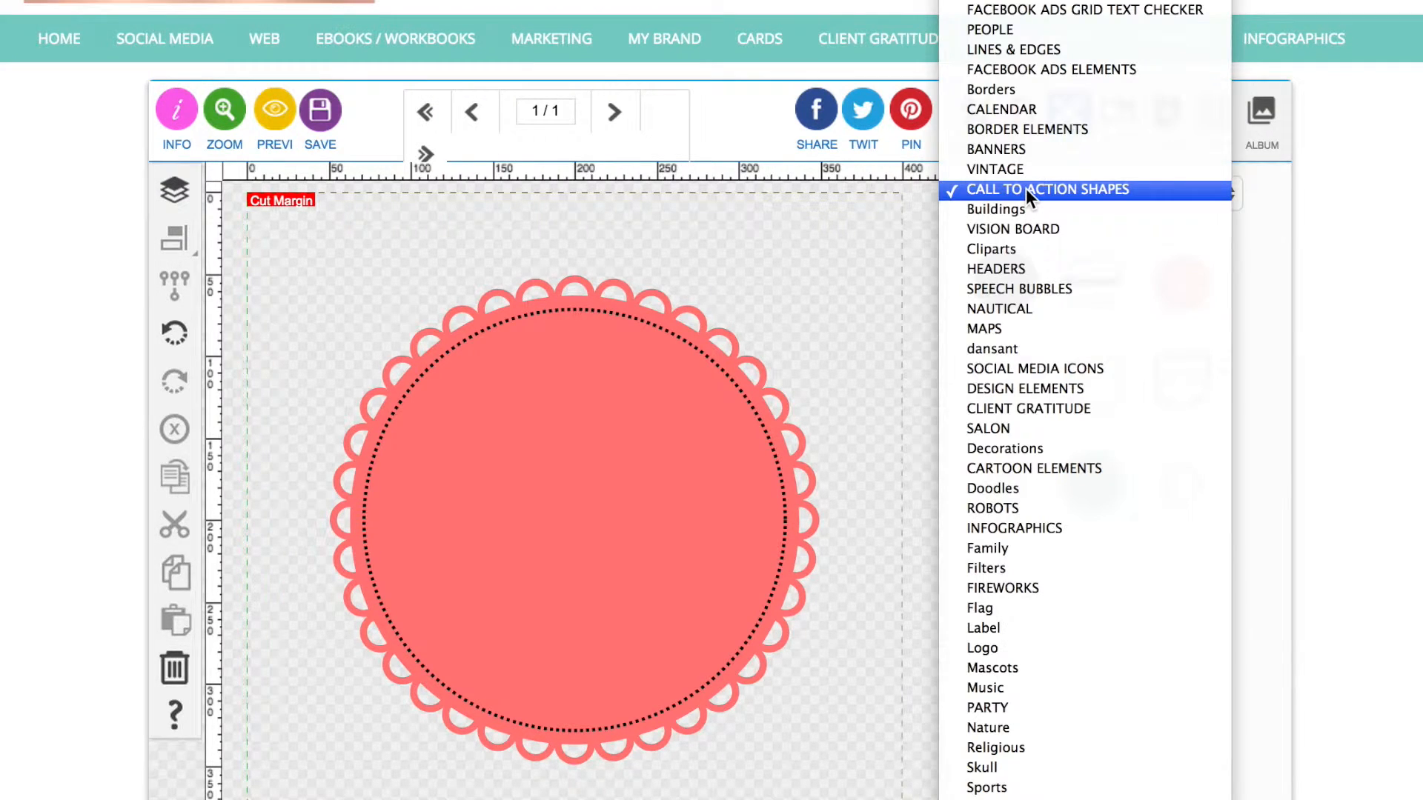
click(1027, 147)
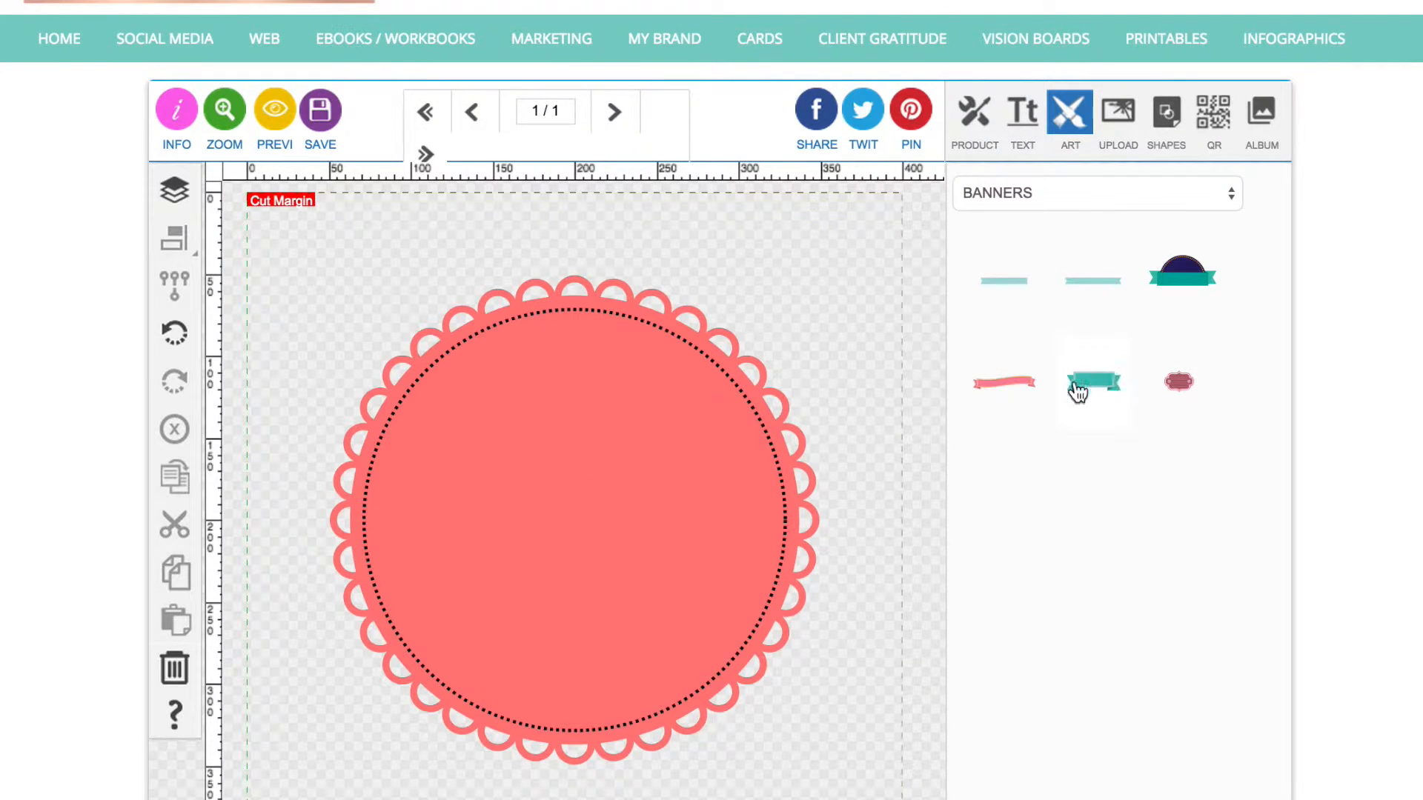
click(1089, 279)
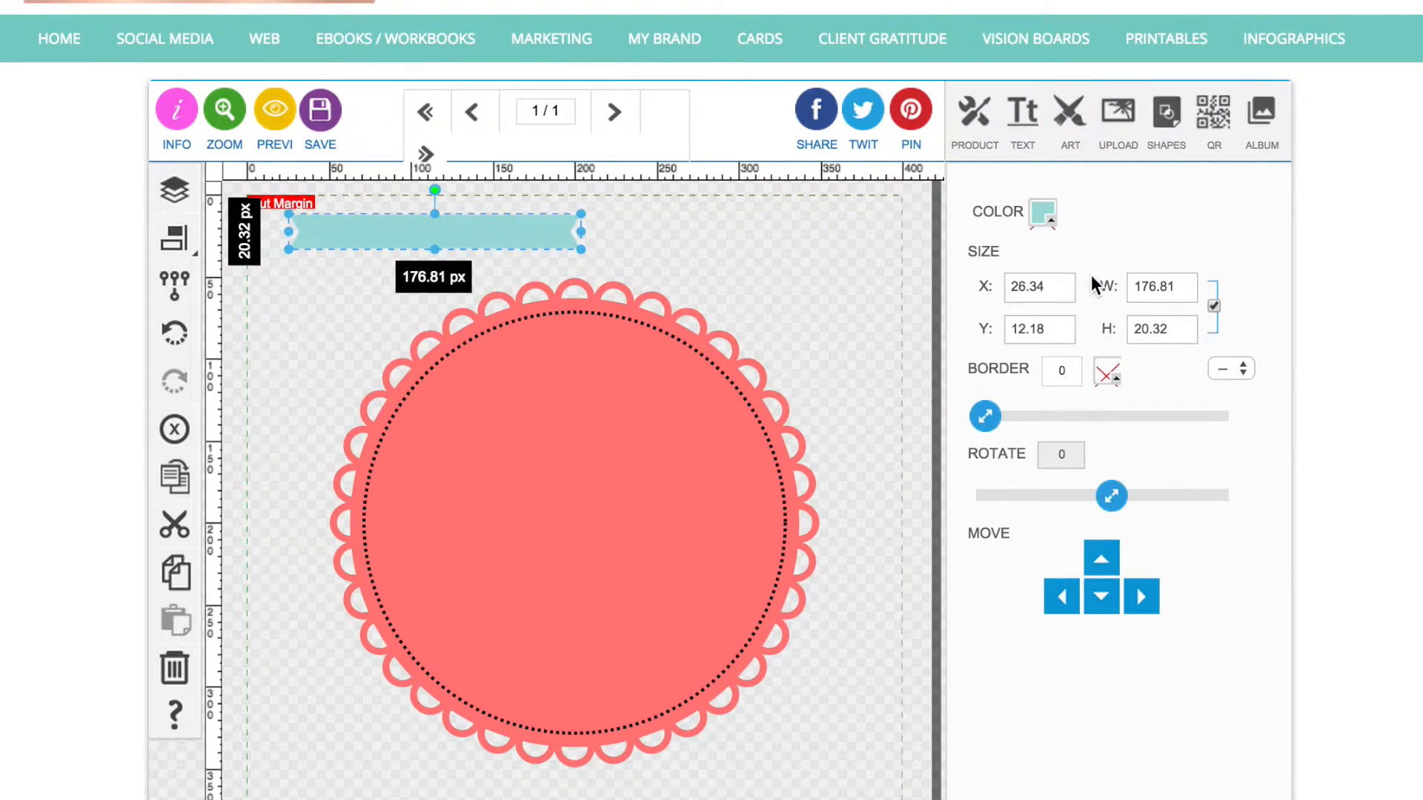
Step: Place the ribbon across the badge and stretch it to about 332 px wide and 61 px high with proportions unlocked
drag(408, 232, 396, 479)
drag(574, 502, 828, 545)
click(1213, 307)
drag(828, 530, 830, 565)
mouse_move(632, 510)
mouse_down()
mouse_move(660, 556)
mouse_move(657, 502)
mouse_up()
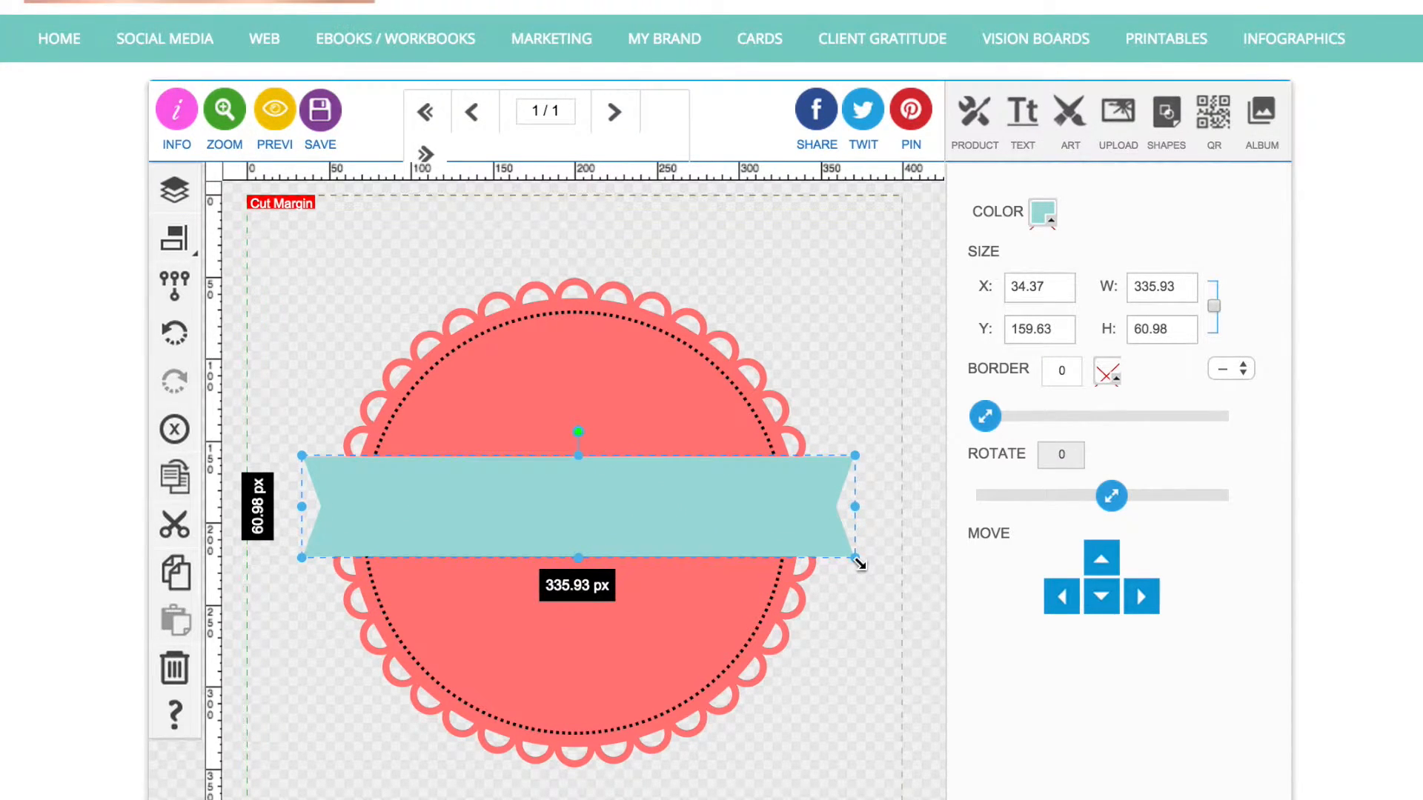
drag(858, 564, 855, 565)
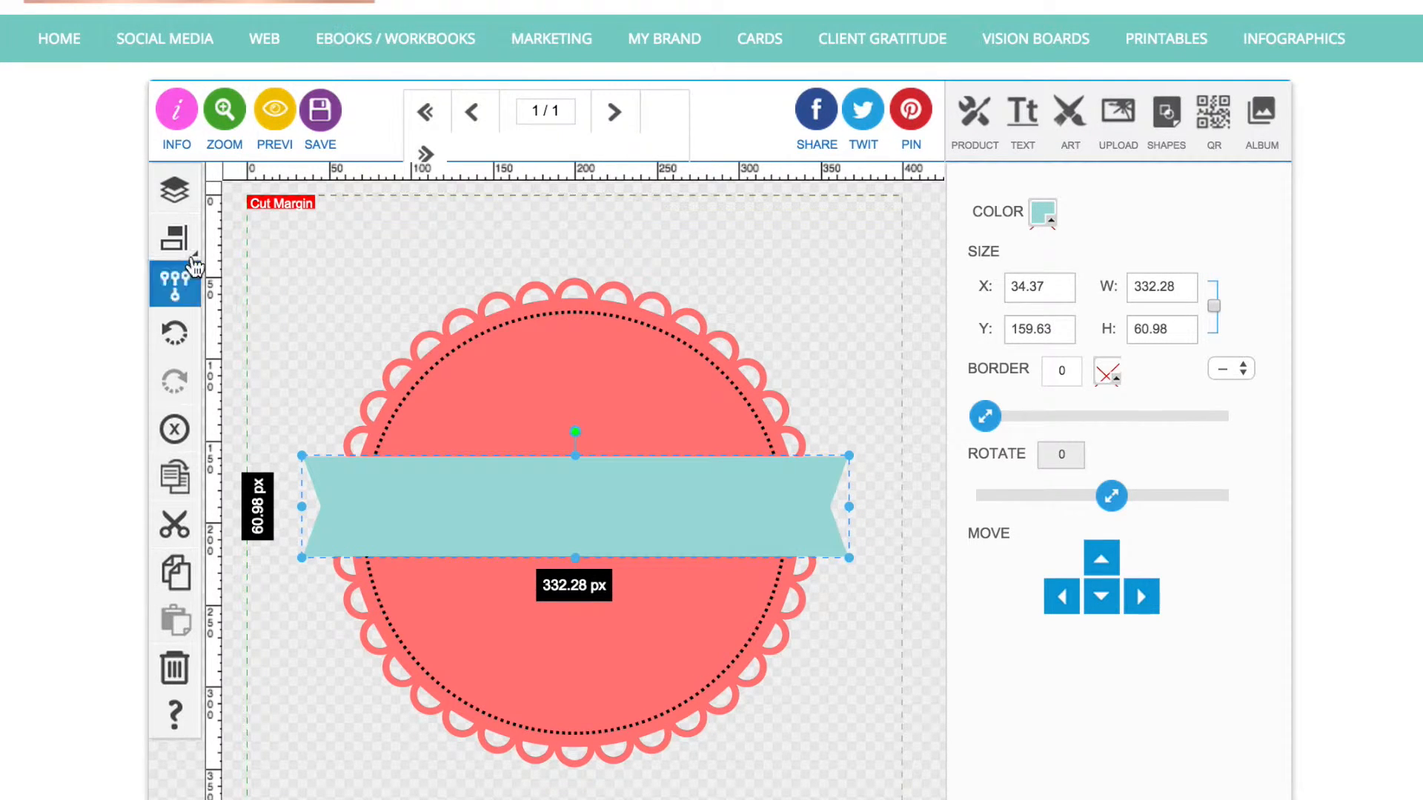
Step: Centre the ribbon horizontally and vertically relative to the page, and nudge it up to Y 162.21
click(174, 237)
click(291, 239)
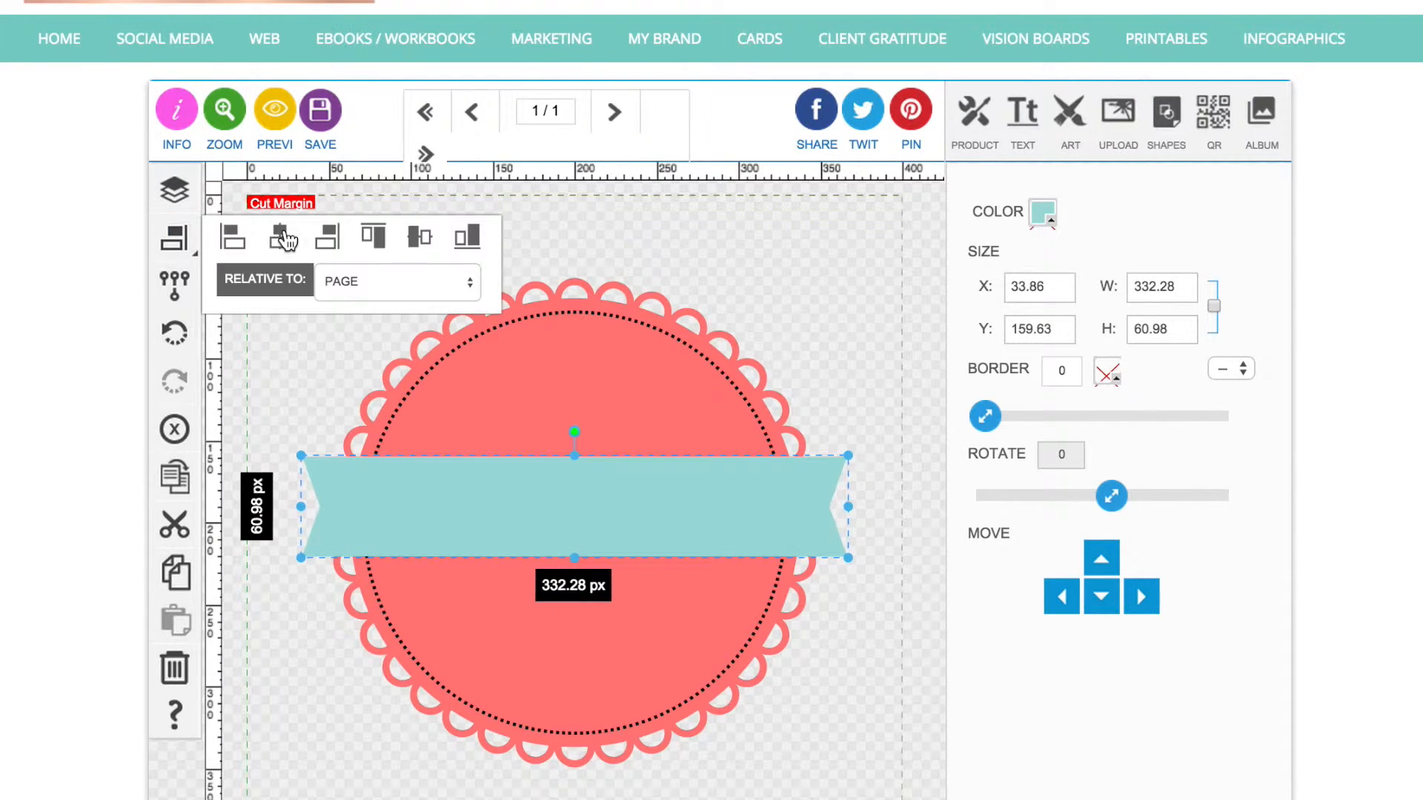
click(417, 236)
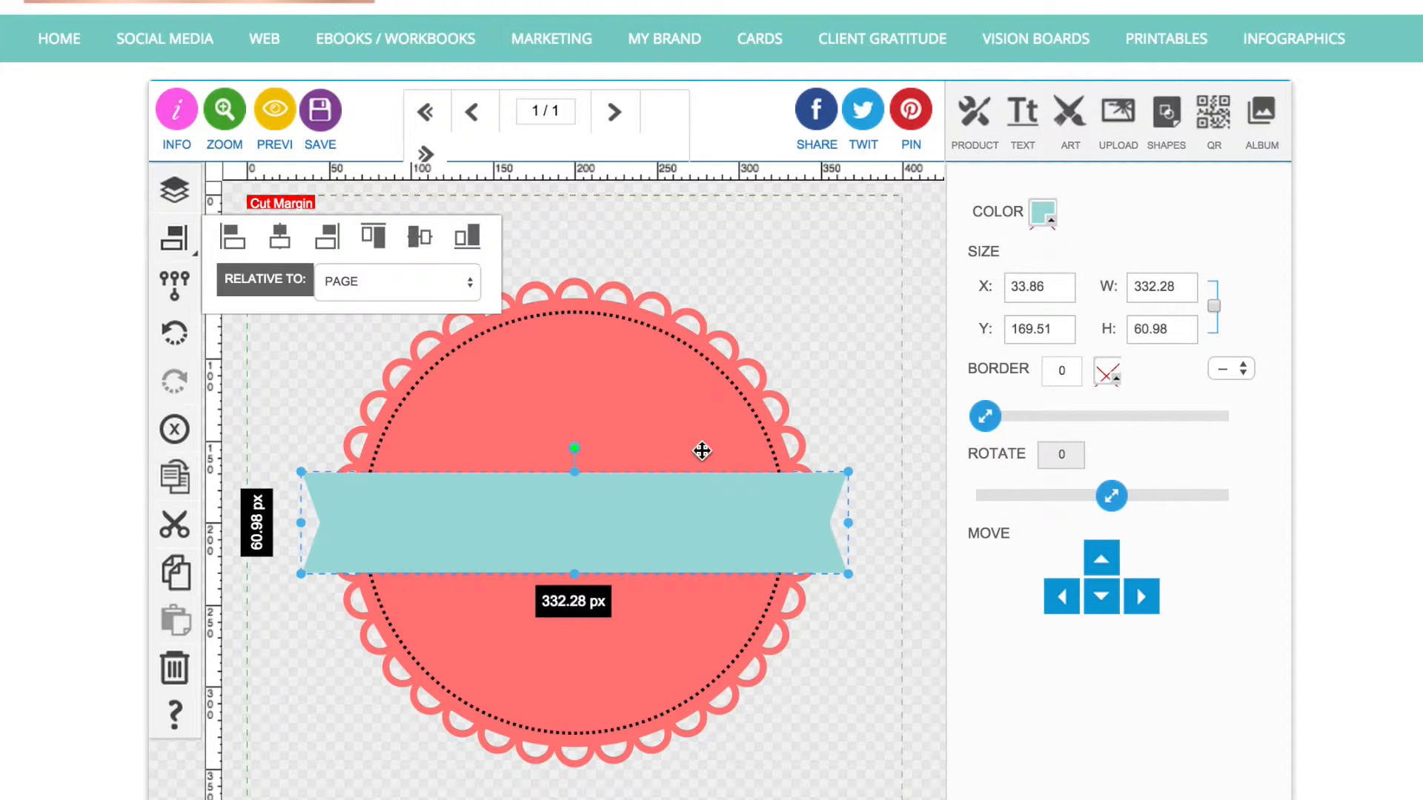
click(1100, 560)
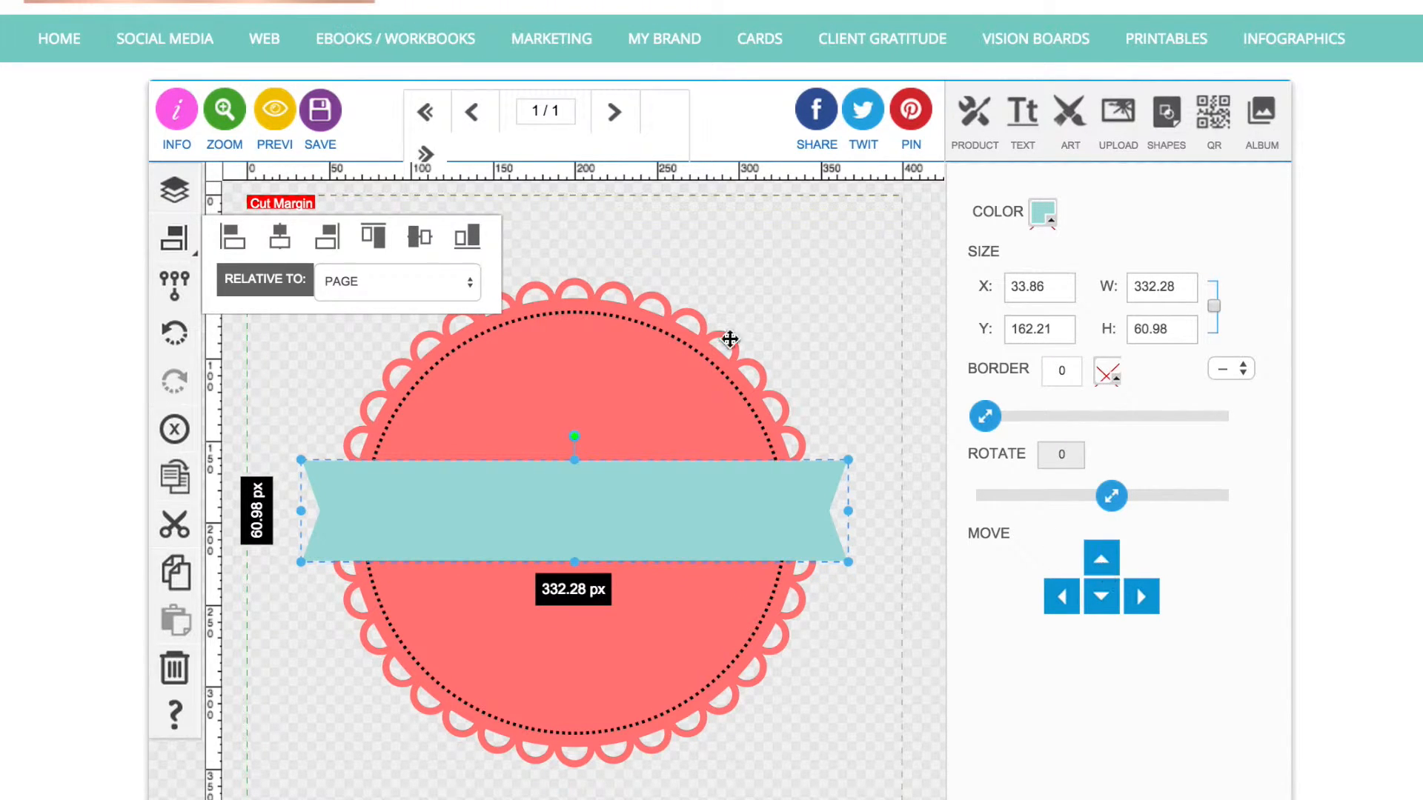
click(804, 291)
Step: Lock the ribbon's proportions again and recolour it light blue (#abebf4)
click(670, 486)
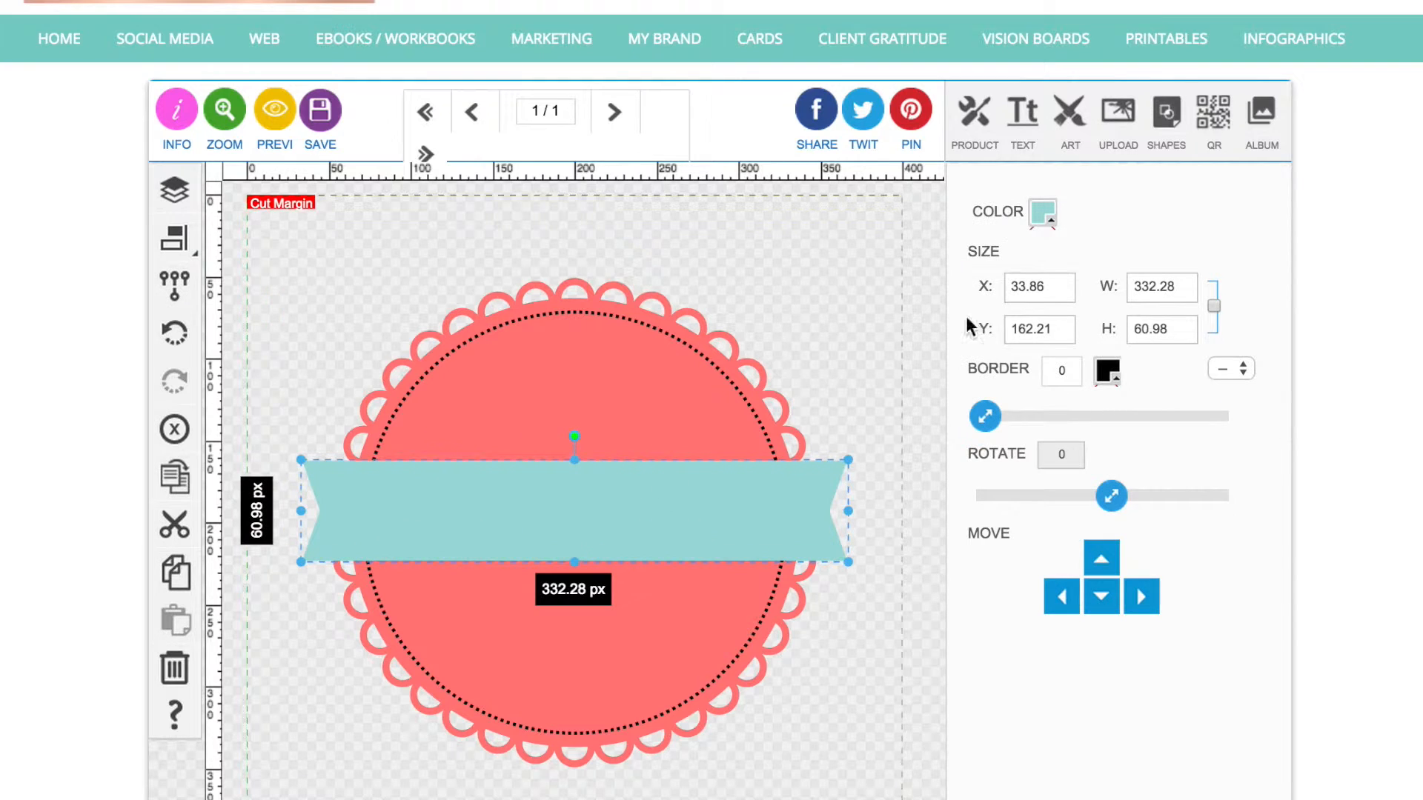
click(1213, 306)
click(1043, 213)
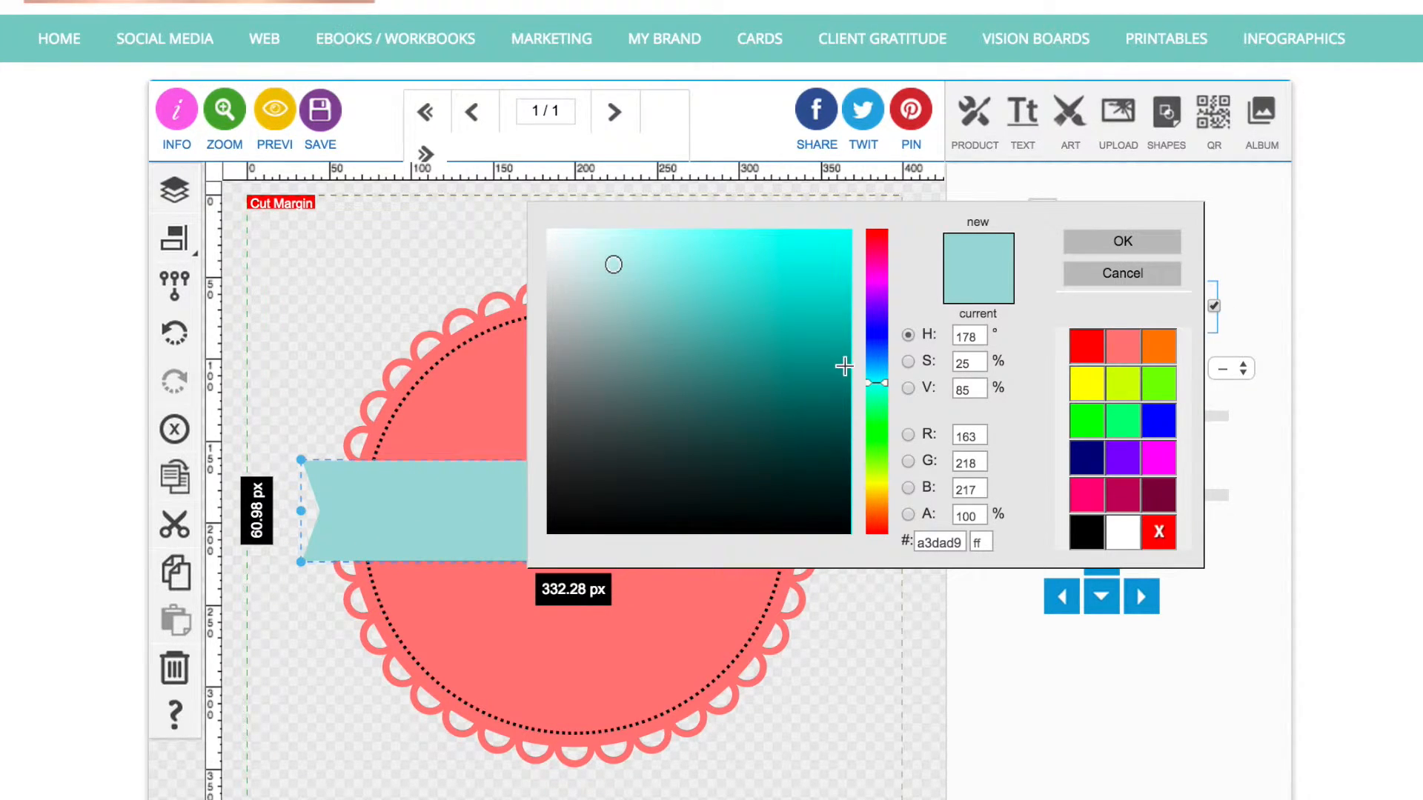
click(877, 375)
click(640, 241)
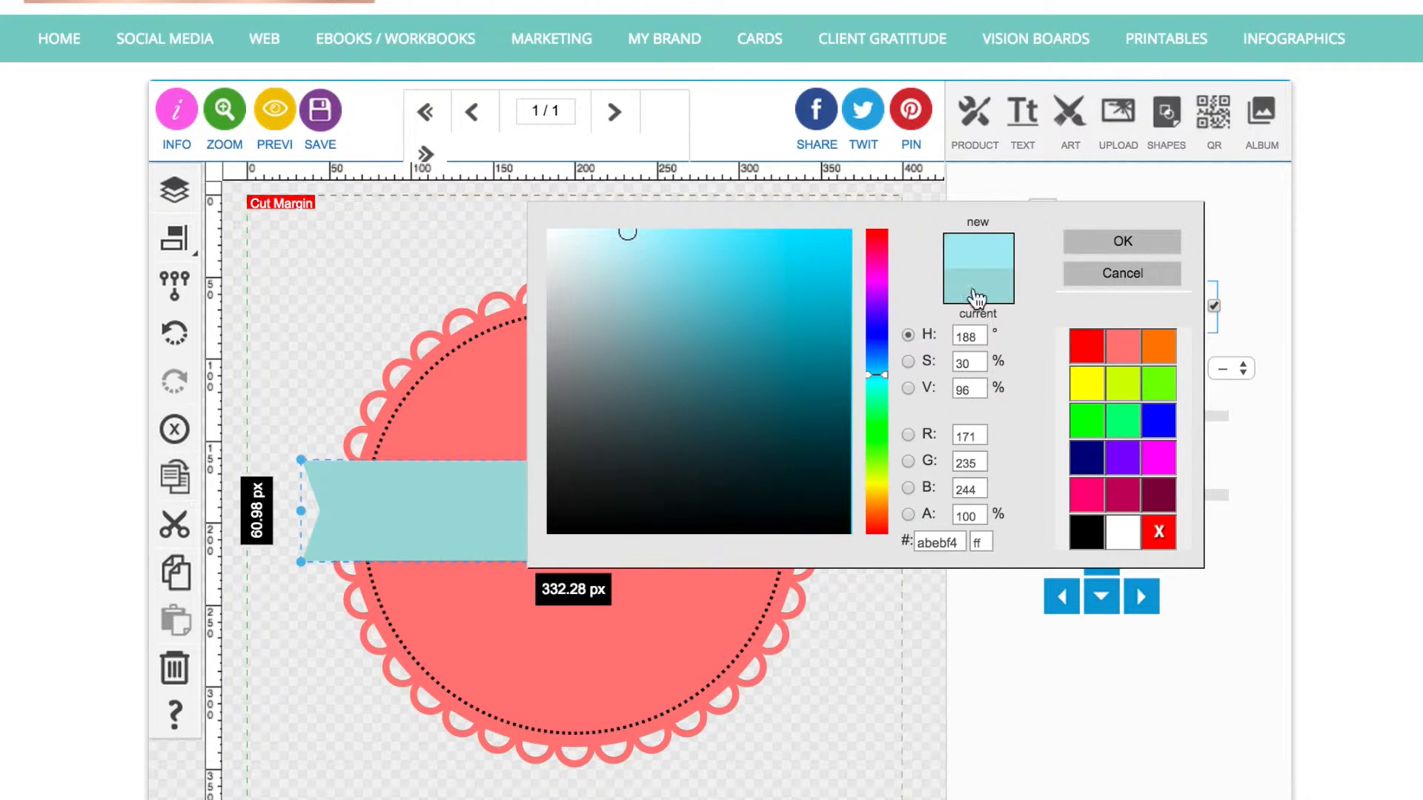
click(1136, 242)
click(772, 299)
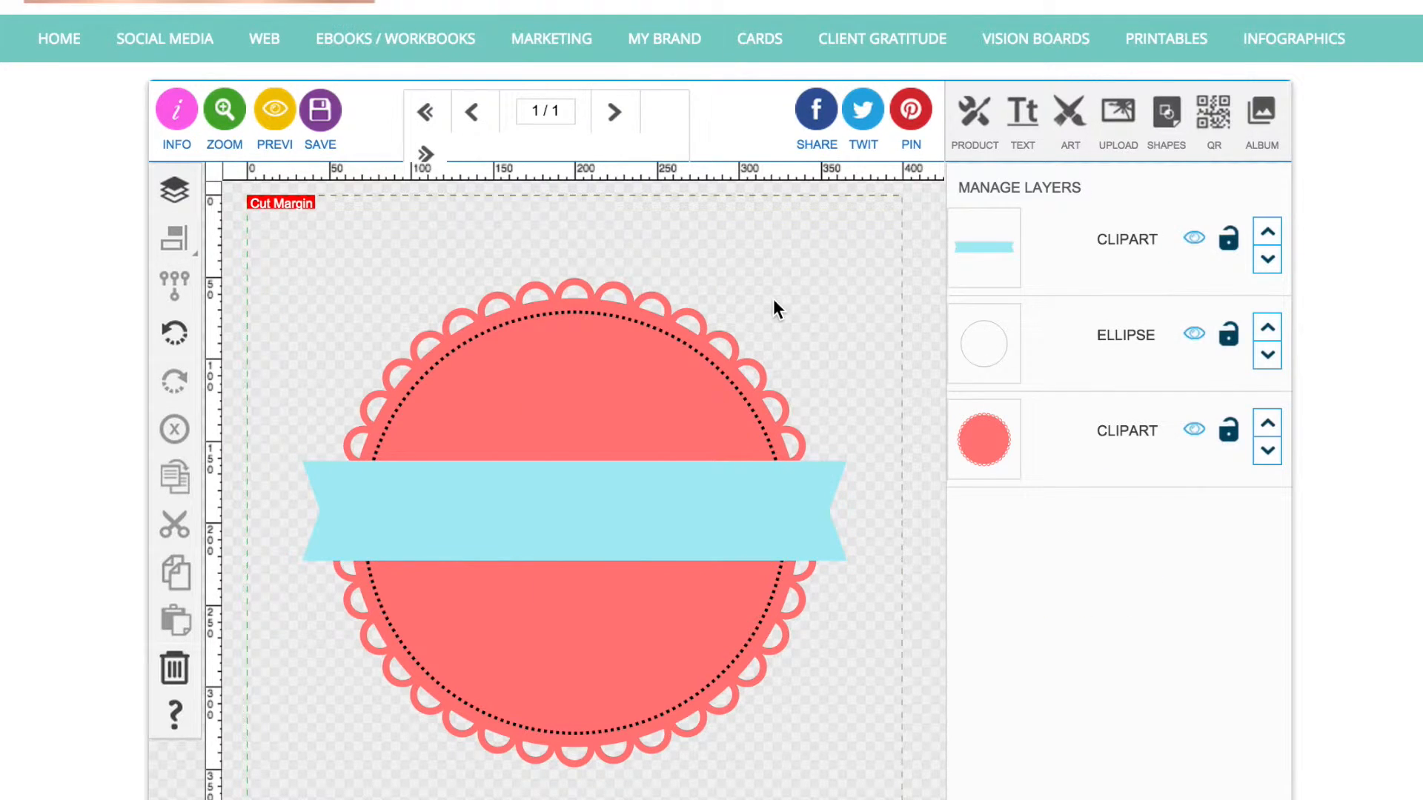
Step: Insert the blue half-circle sunburst from the DESIGN ELEMENTS art category
click(1031, 119)
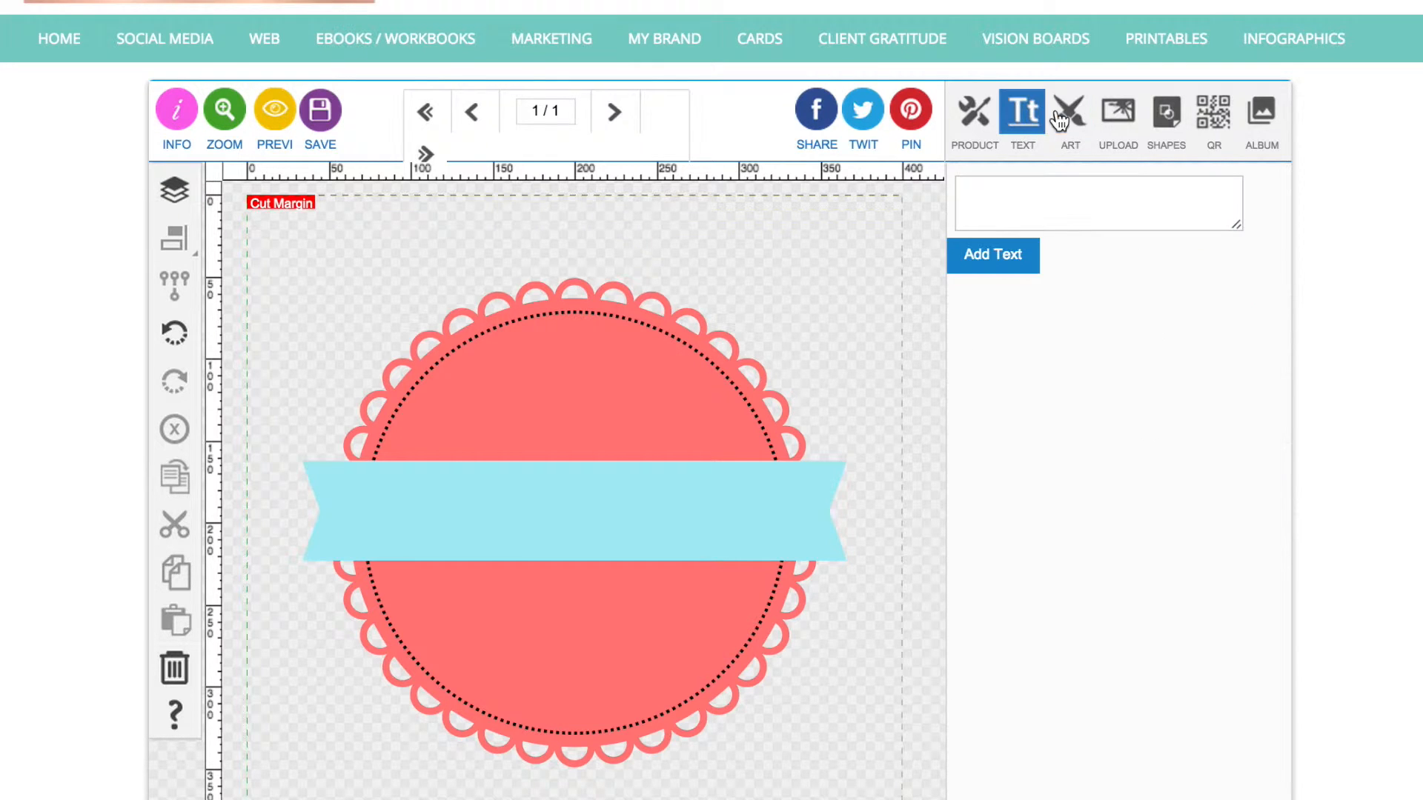
click(1075, 119)
click(1042, 212)
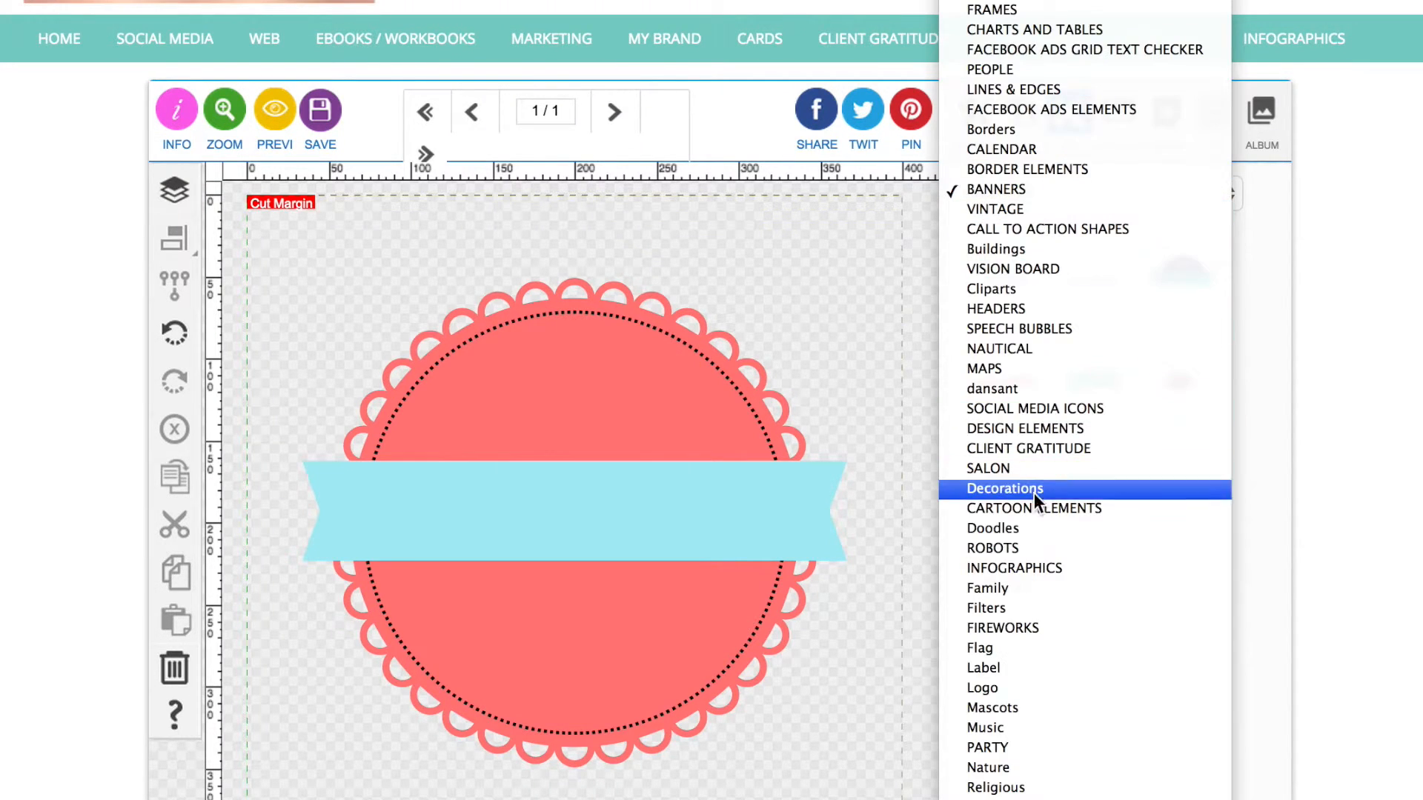
click(1055, 429)
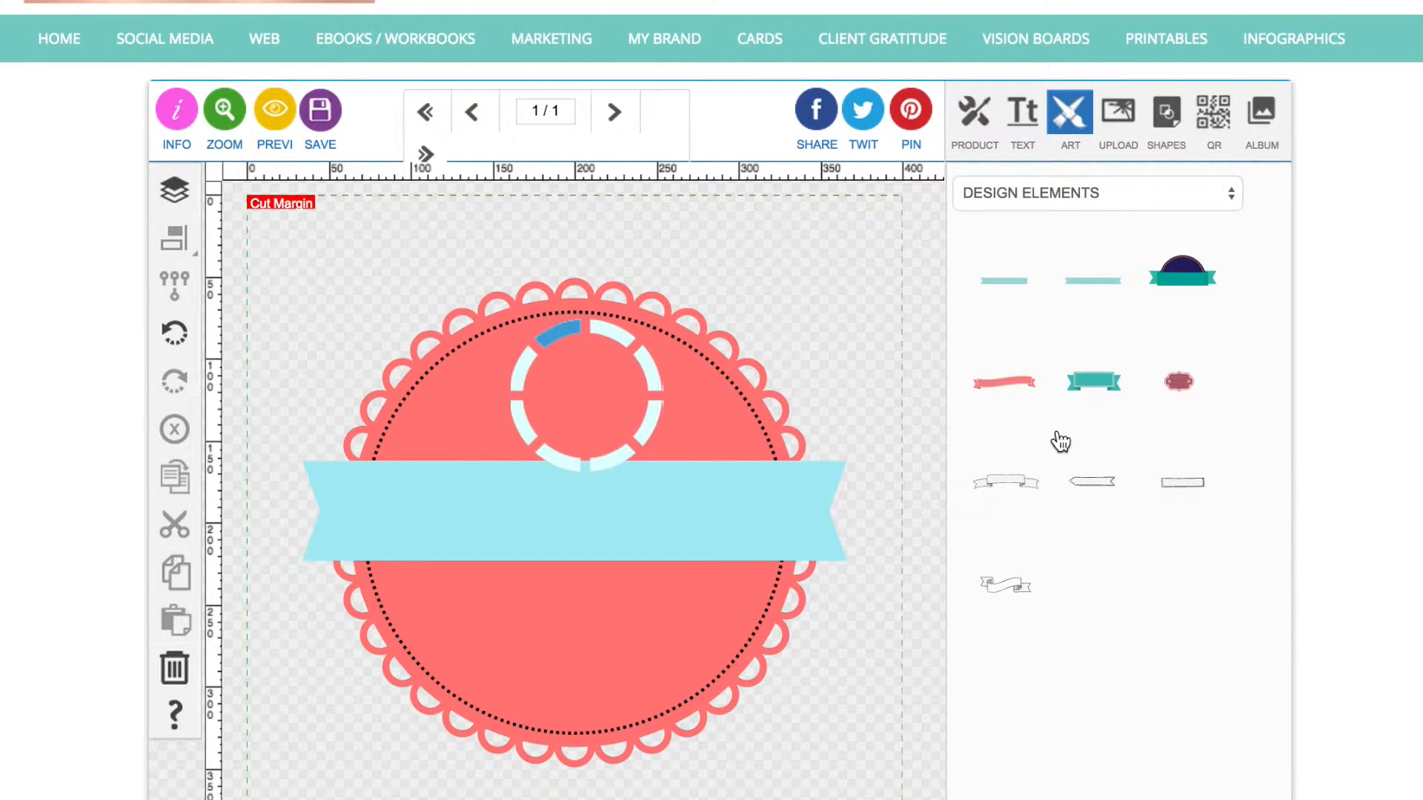
scroll(1040, 353, down, 8)
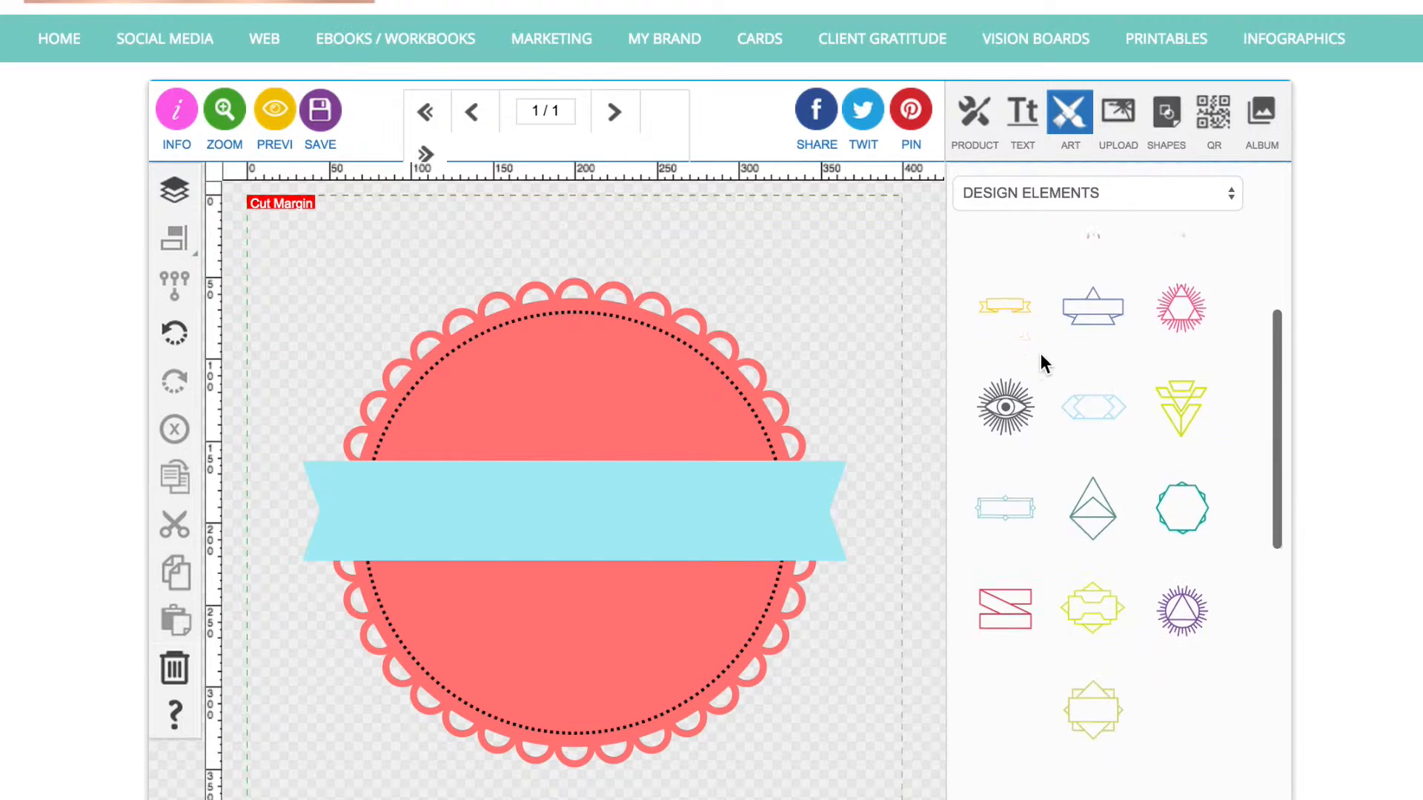
scroll(1040, 354, down, 3)
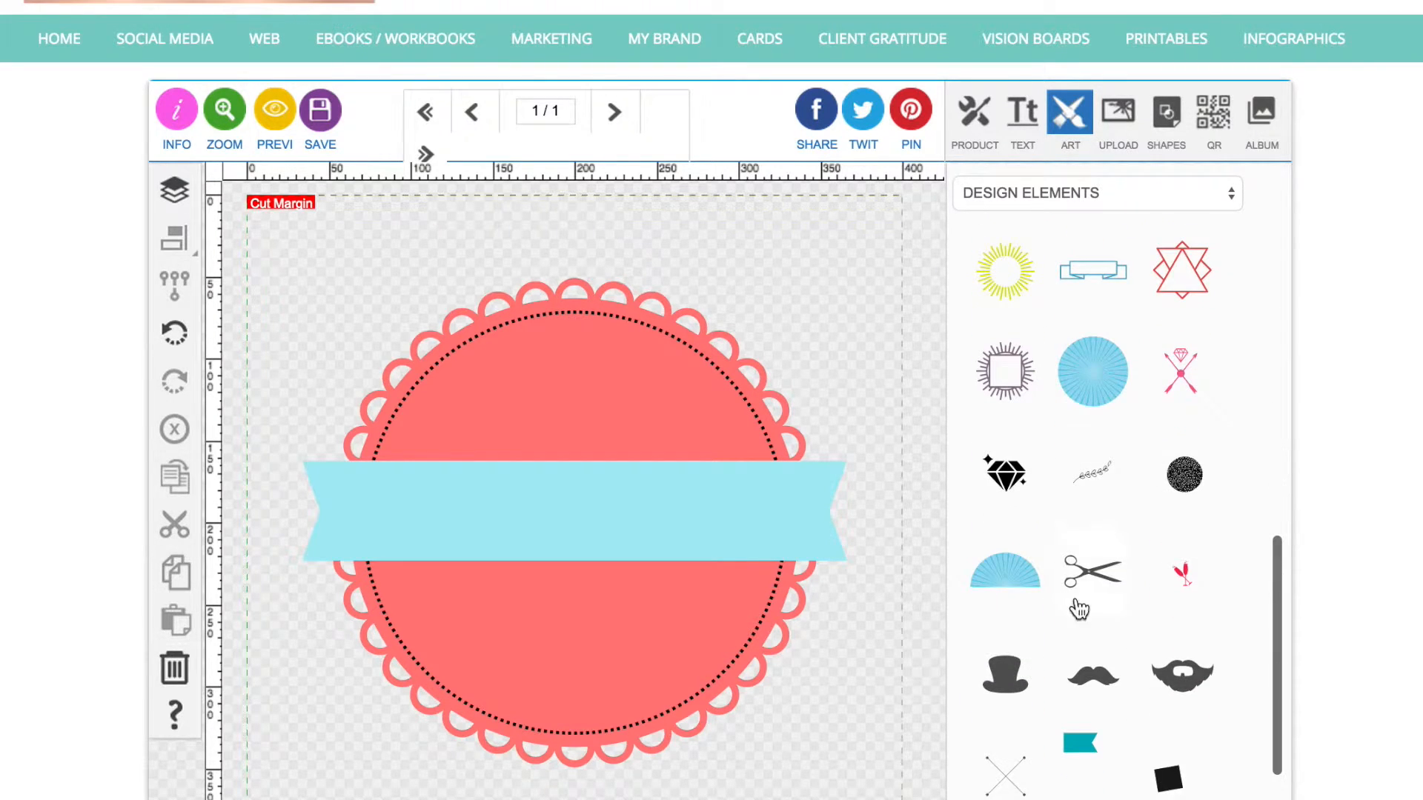
click(995, 557)
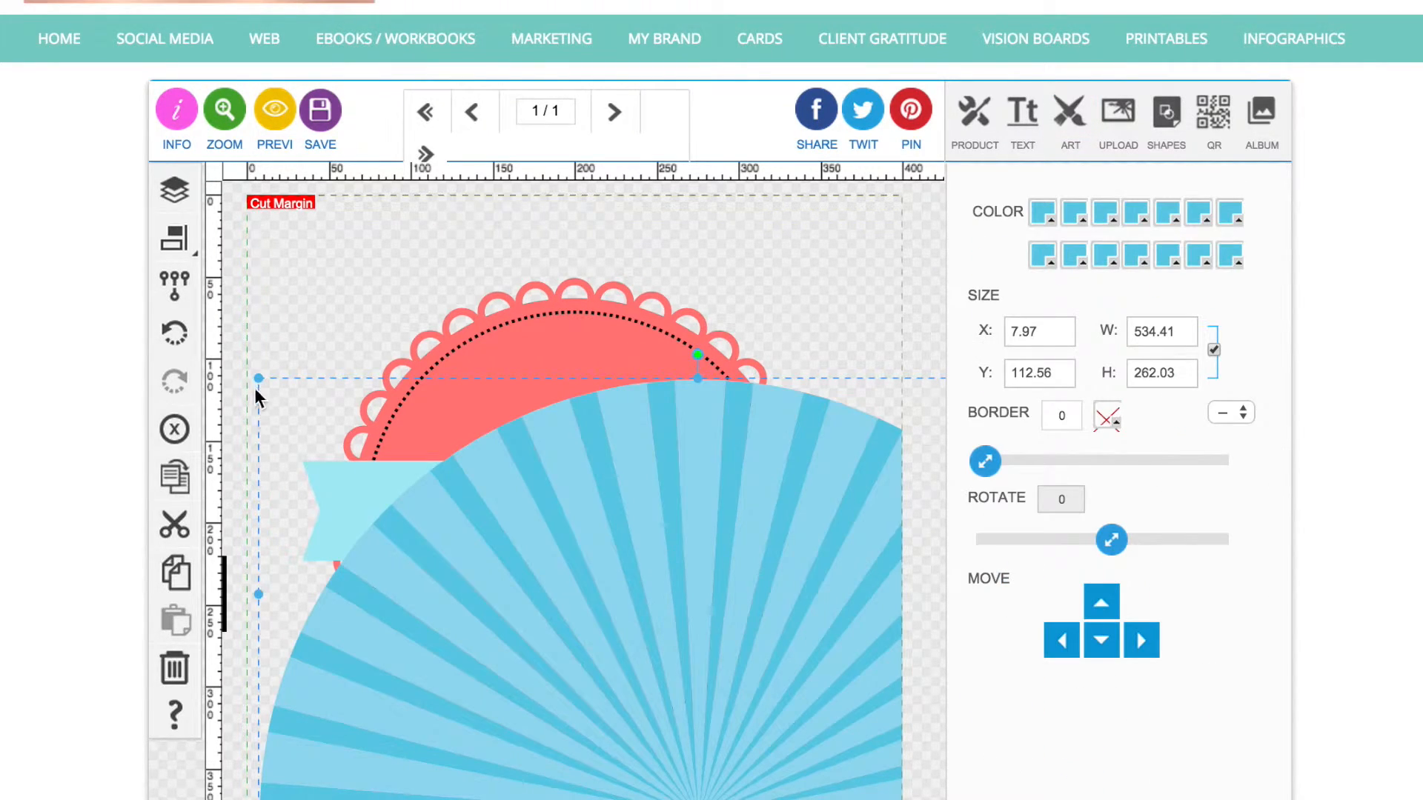
Step: Shrink the half-circle sunburst to about 245 px wide and 120 px high, and rotate it 180 degrees
drag(257, 380, 733, 669)
drag(800, 711, 419, 534)
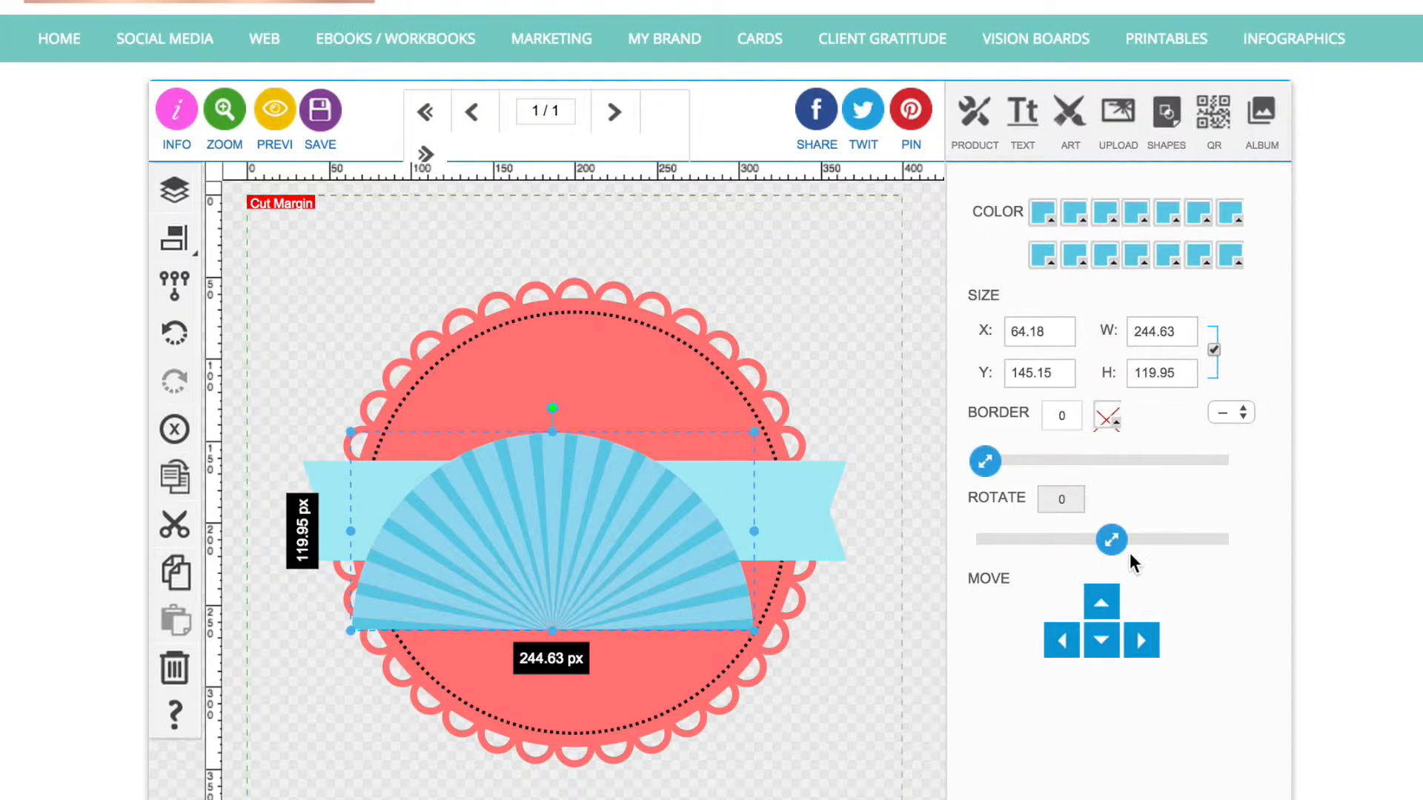
drag(1113, 538, 1230, 547)
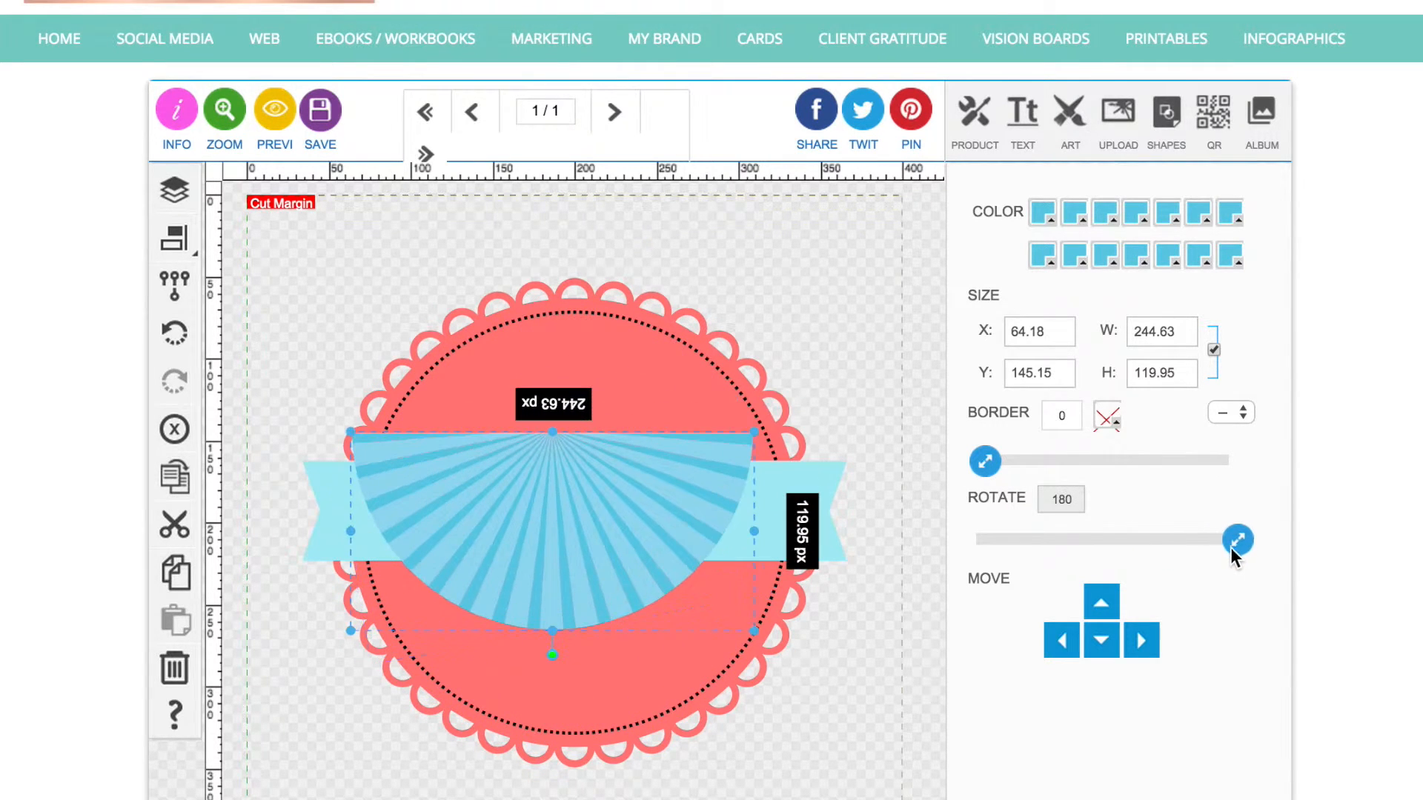
Step: Fit the sunburst into the lower half of the dotted circle and move its layer one level down, behind the ribbon
drag(533, 504, 561, 596)
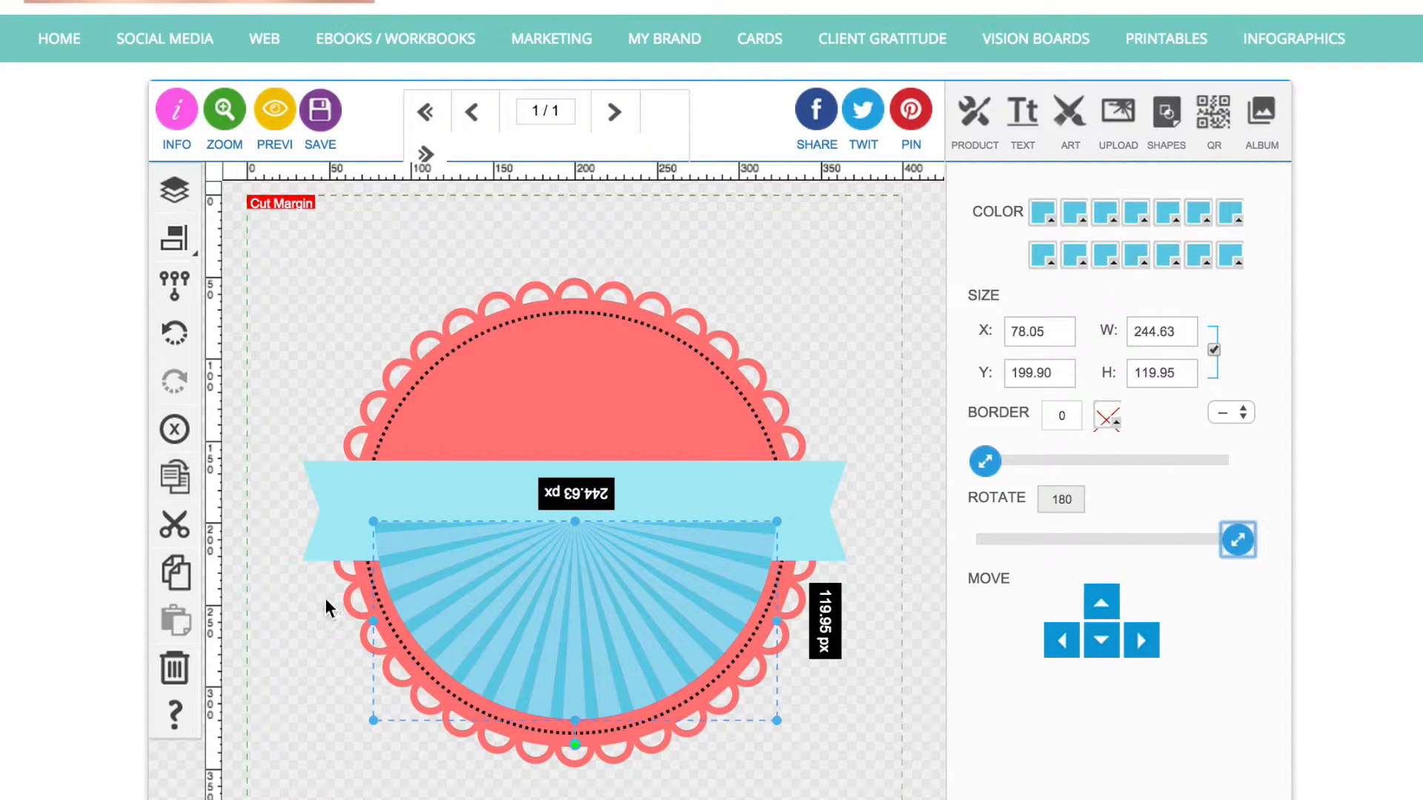
click(174, 190)
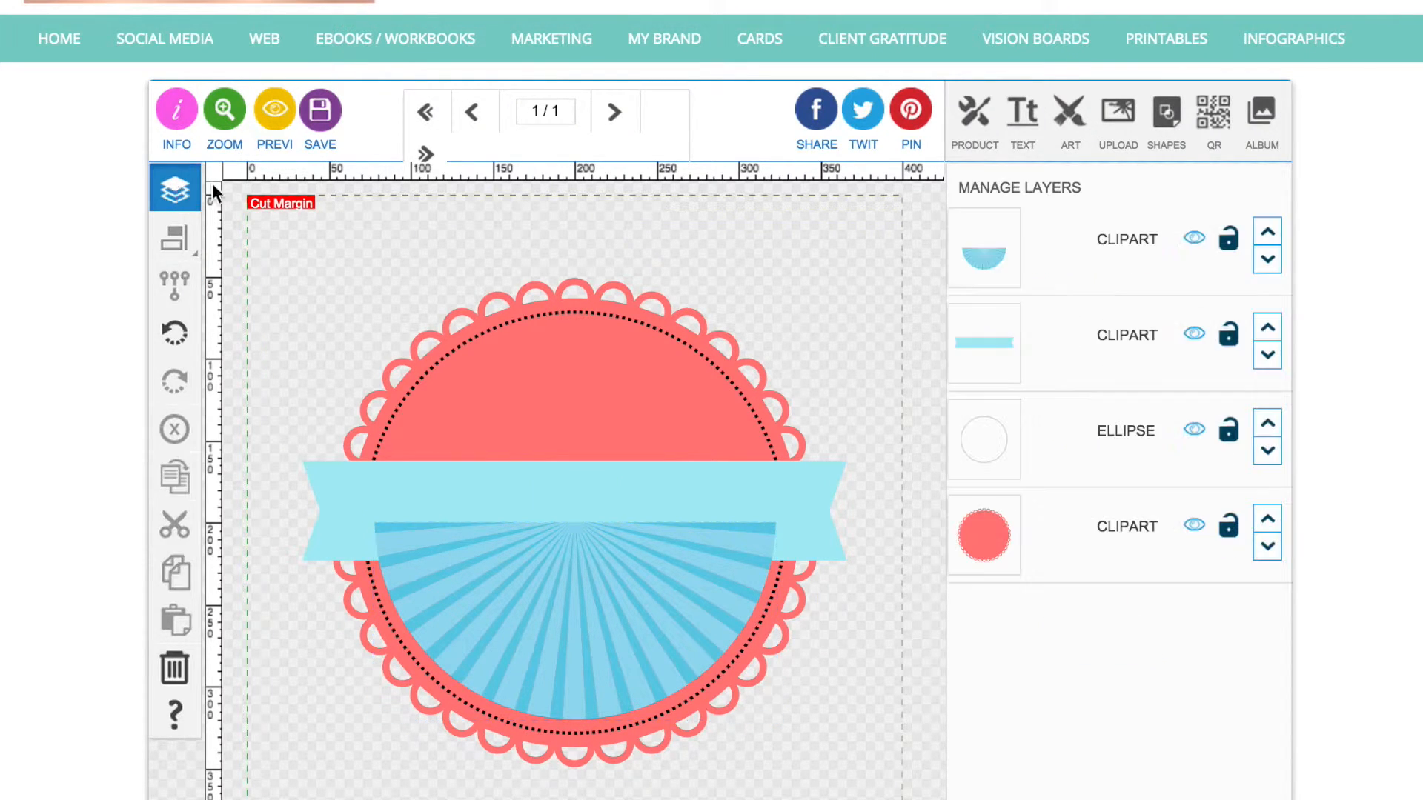
click(1267, 261)
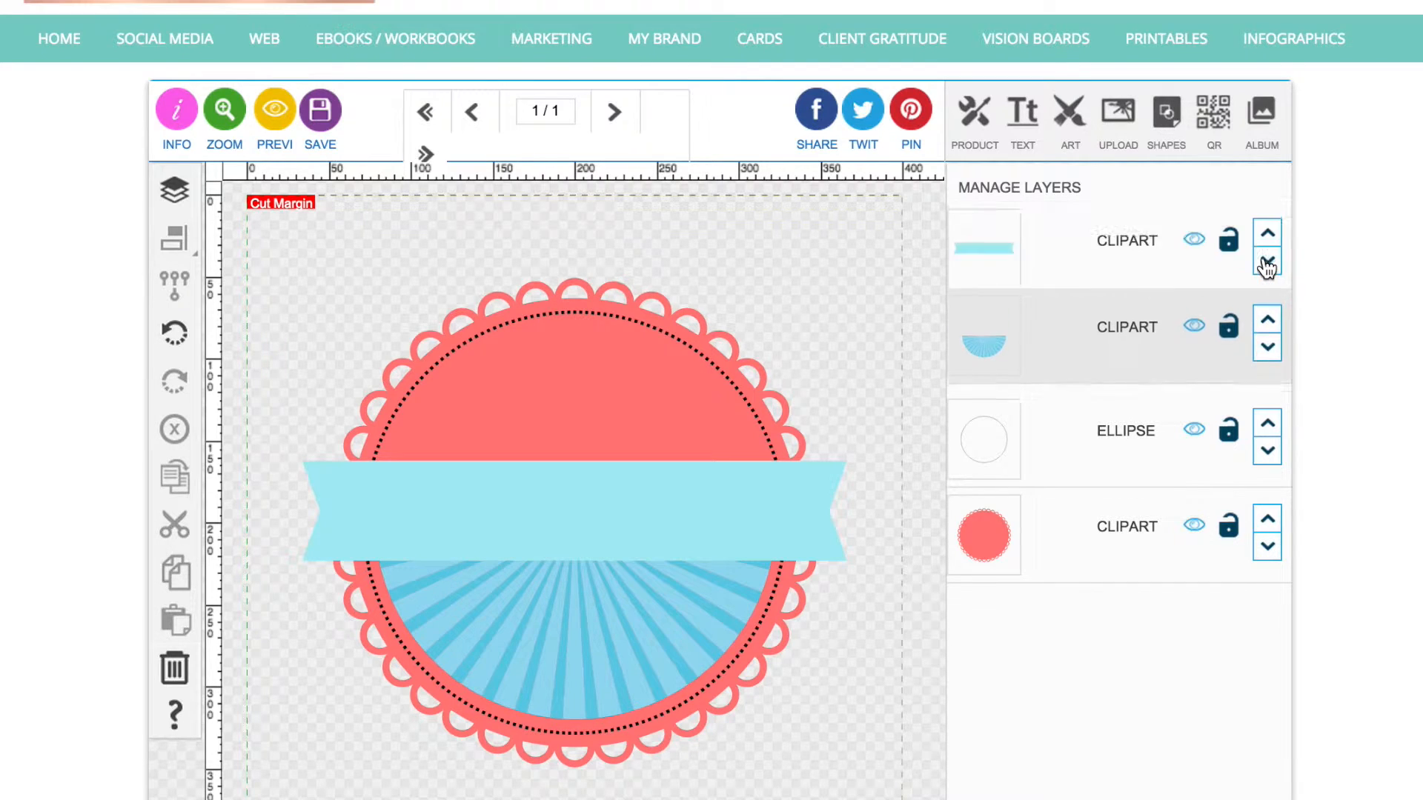
Step: Ungroup the half-circle sunburst, recolour all its pieces pale pink (#fcbdbd), and group them again
click(588, 648)
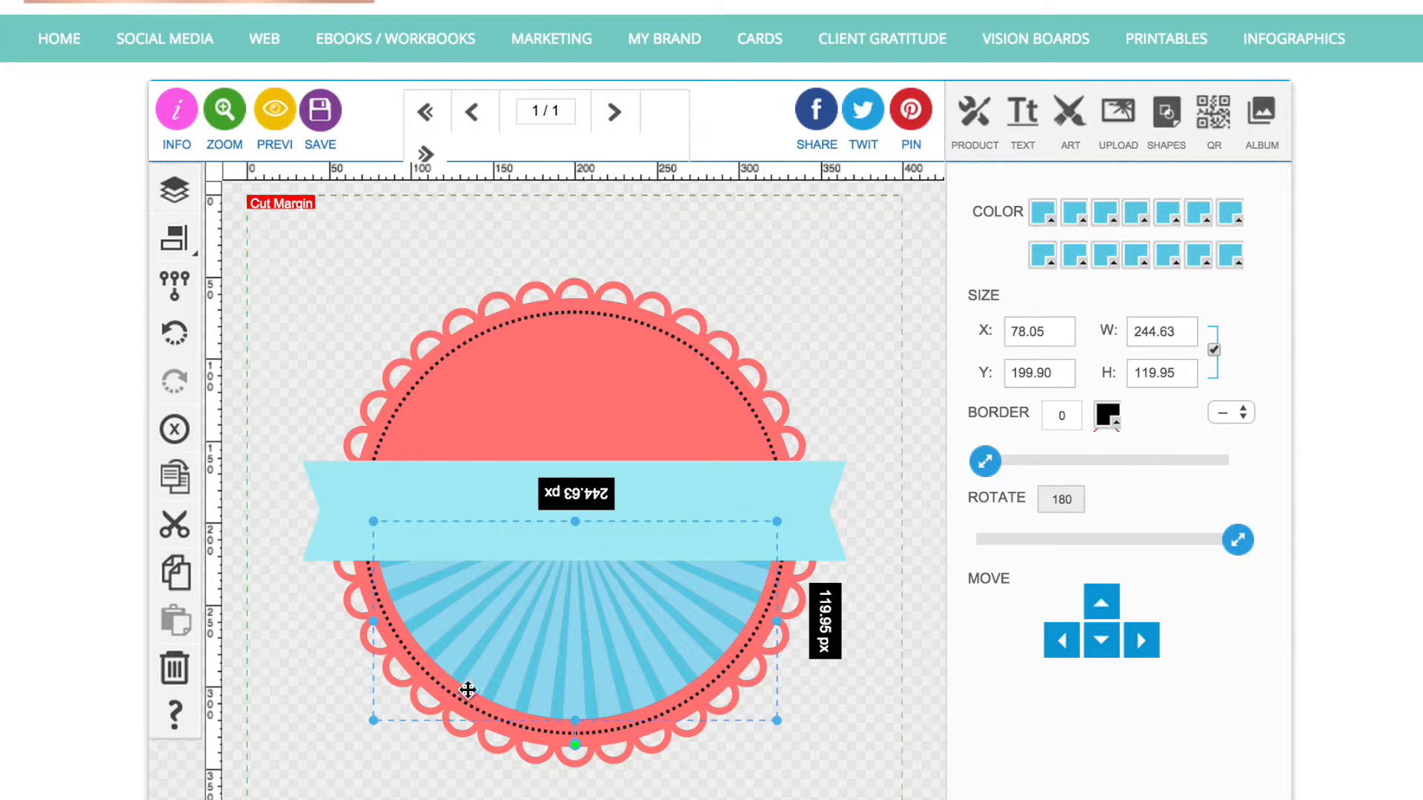
click(175, 286)
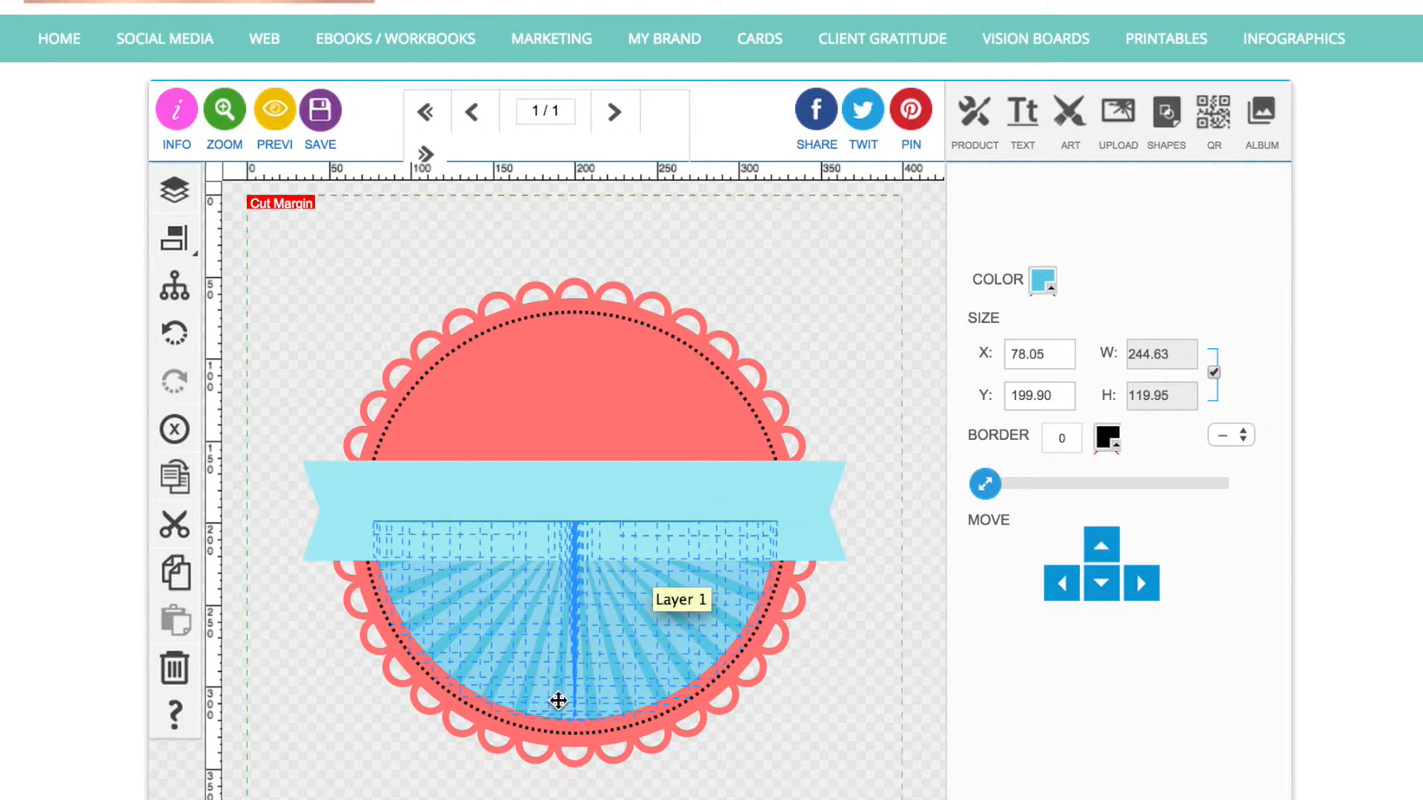
click(1045, 289)
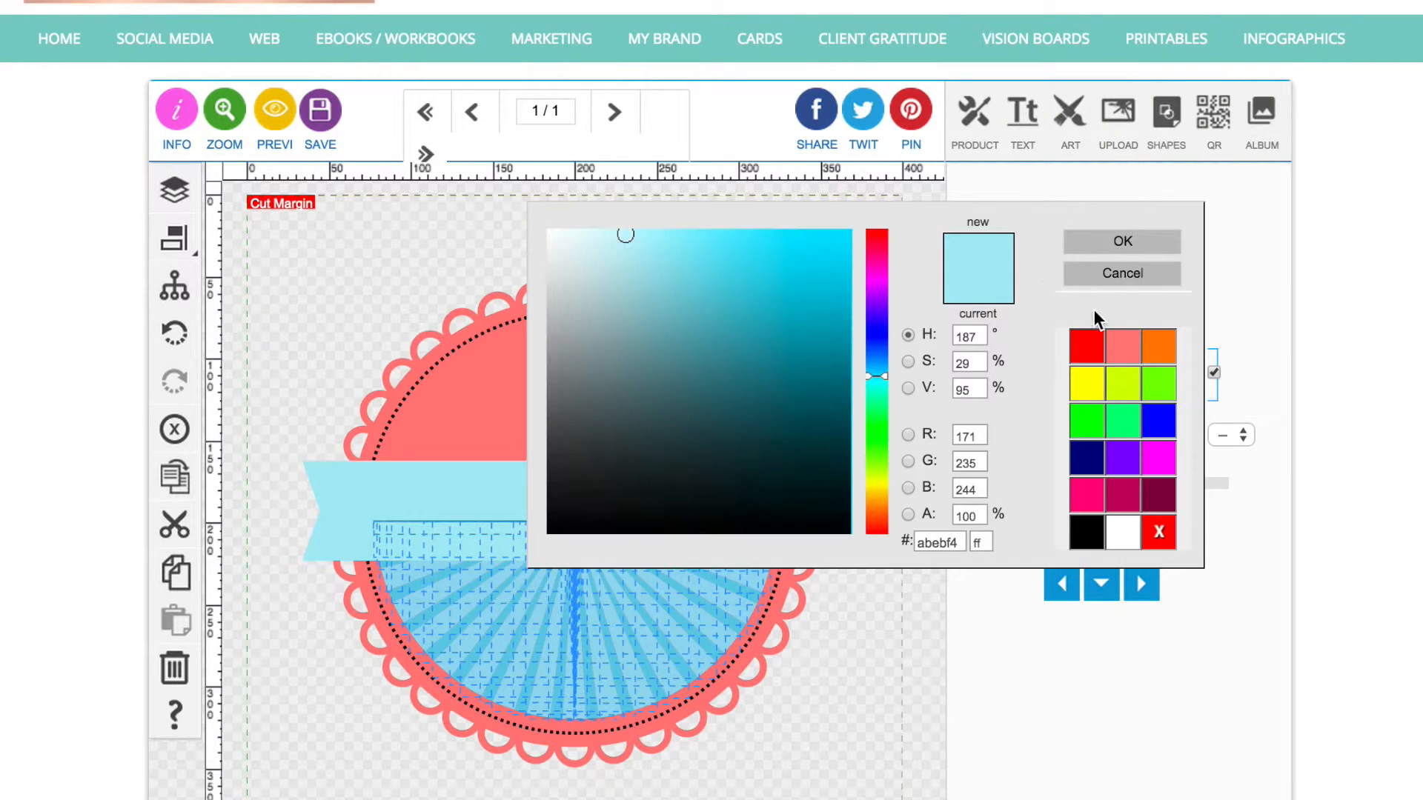
click(1124, 348)
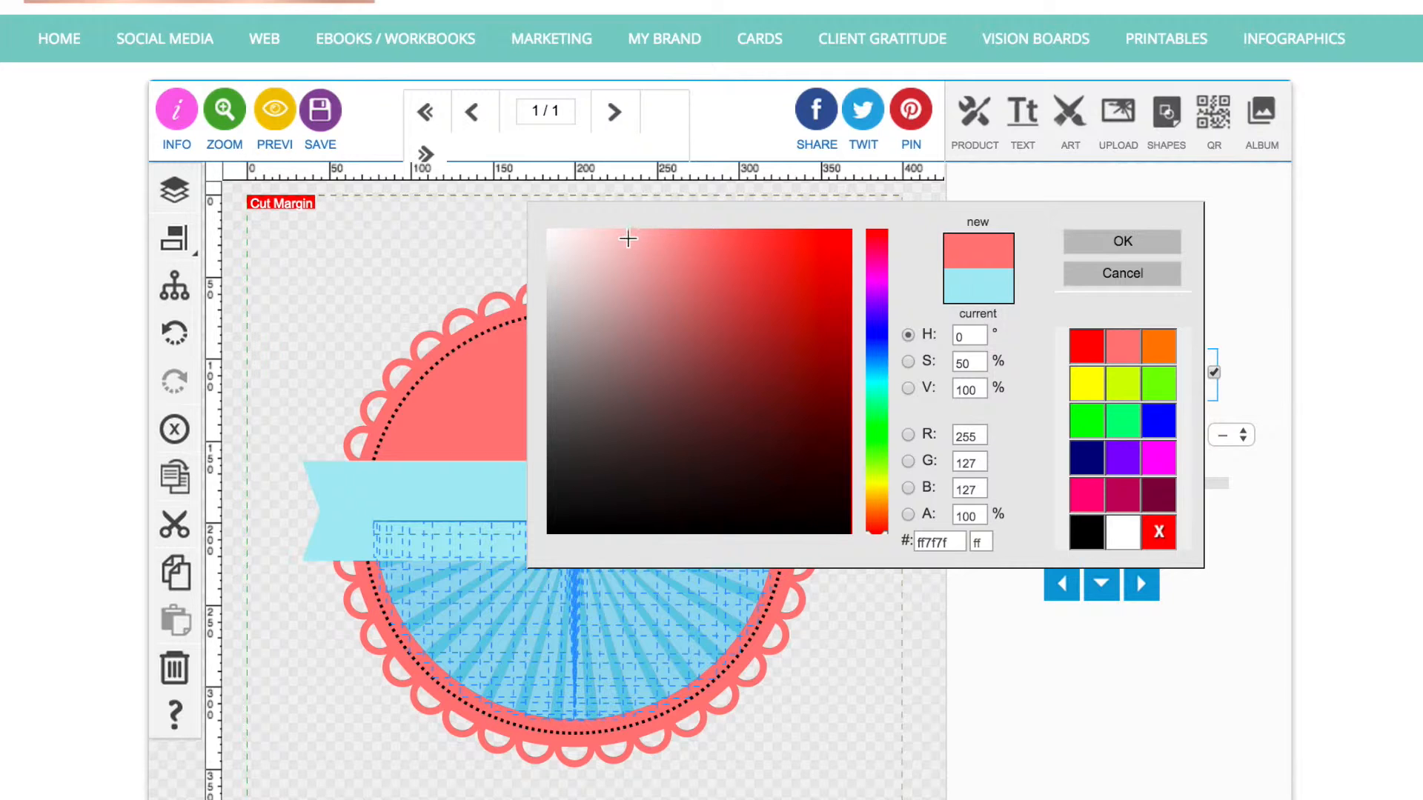
click(650, 237)
click(624, 235)
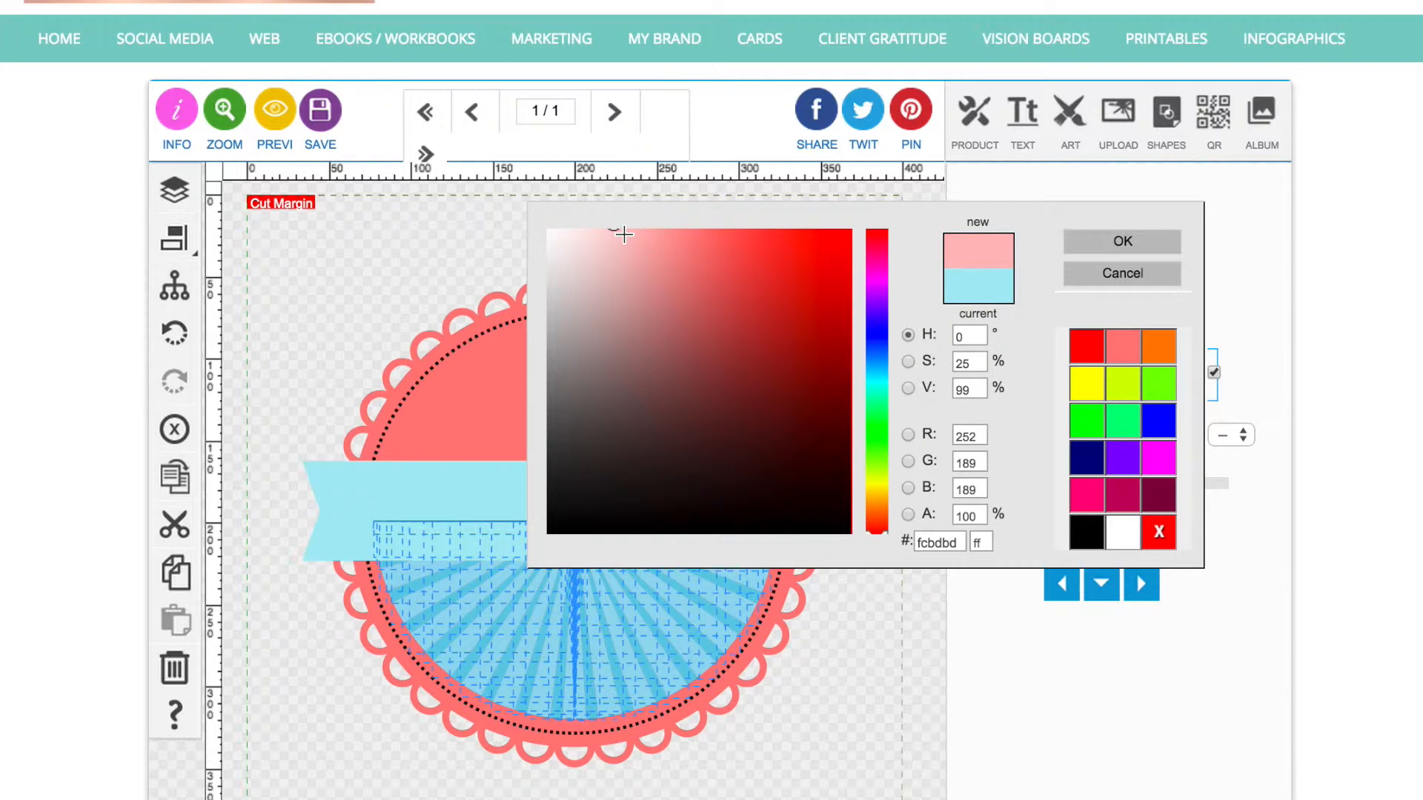
click(1133, 246)
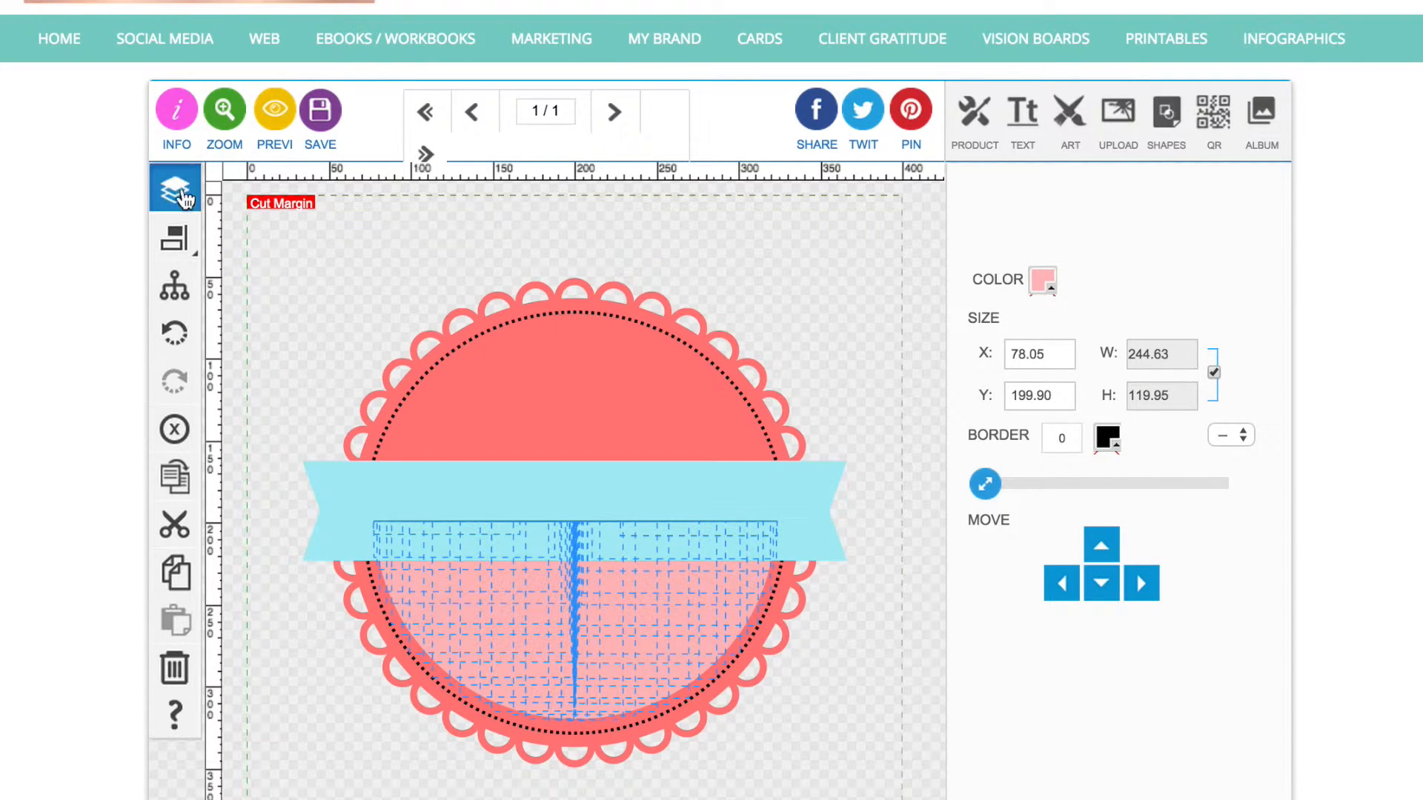
click(177, 291)
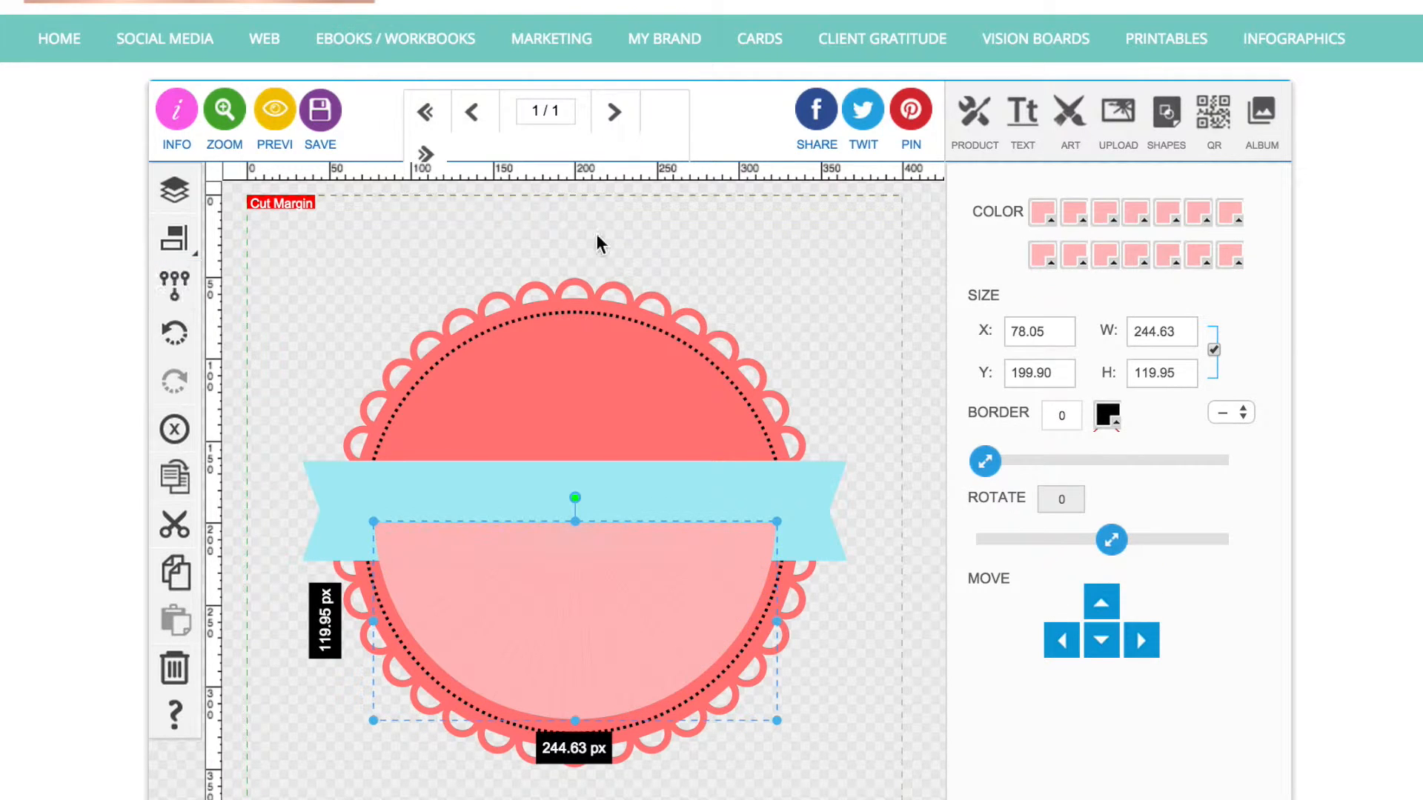
Step: Recolour three rays in the sunburst's lower right coral (#ff7f7f), using the final three colour swatches
scroll(1207, 259, down, 2)
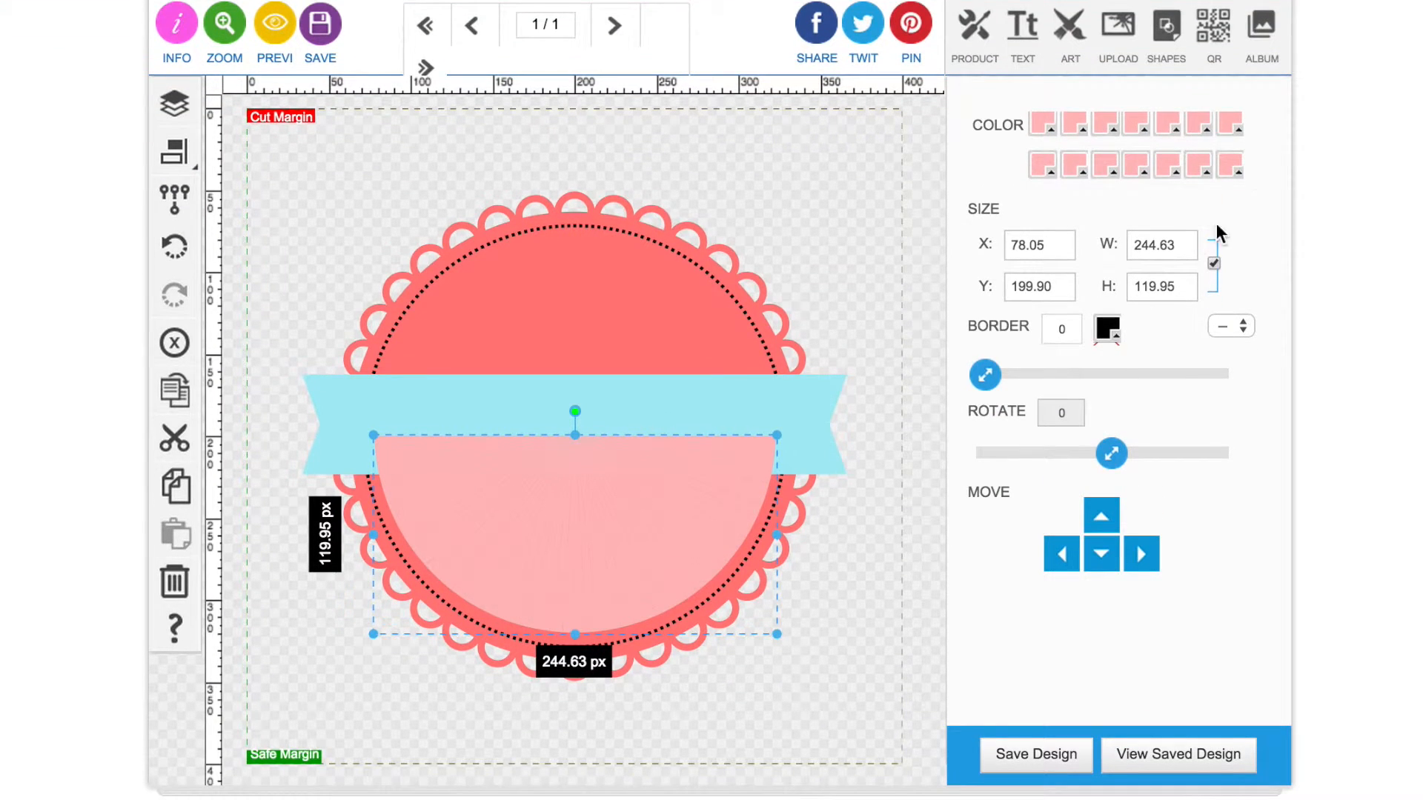
click(1230, 167)
click(1121, 265)
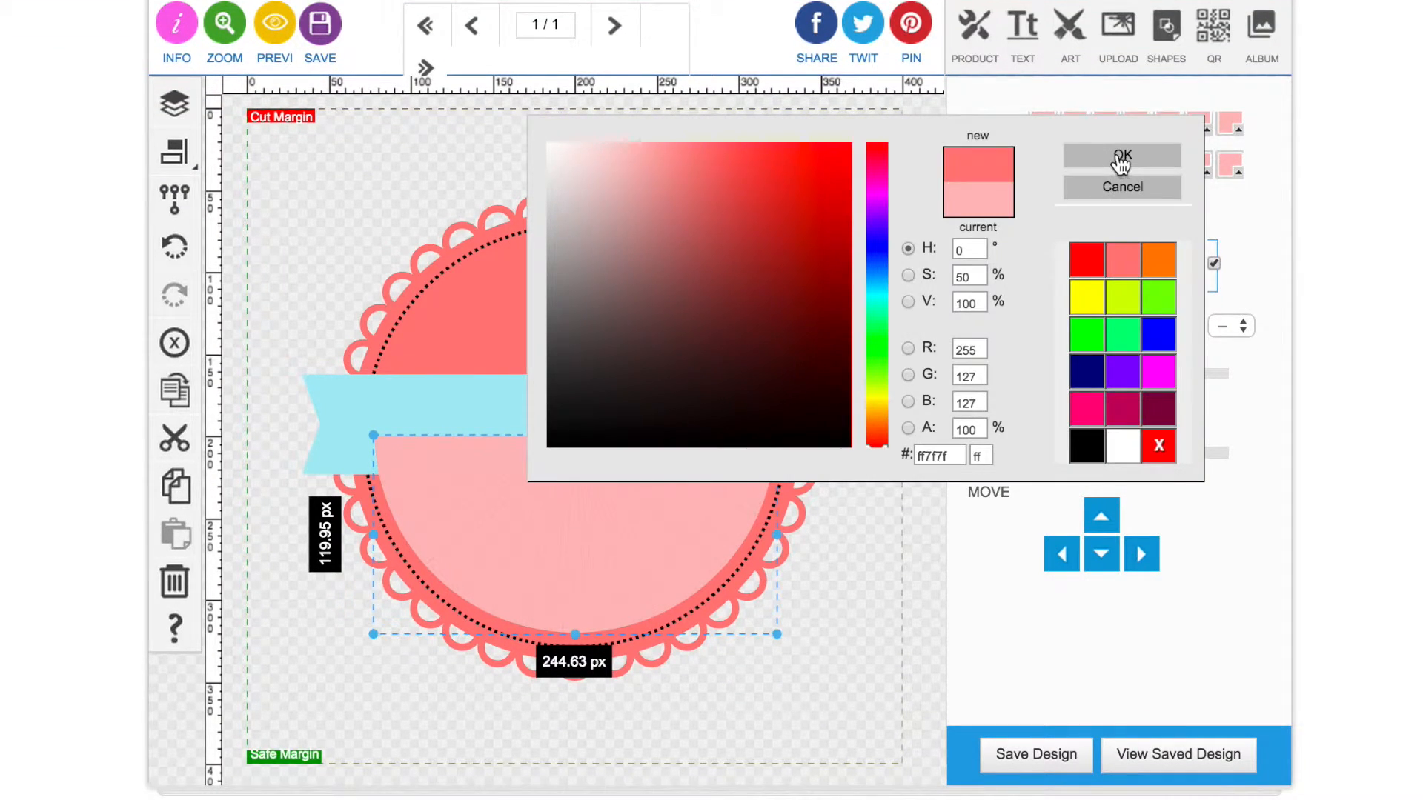
click(1120, 162)
click(1199, 166)
click(1115, 272)
click(1120, 154)
click(1173, 177)
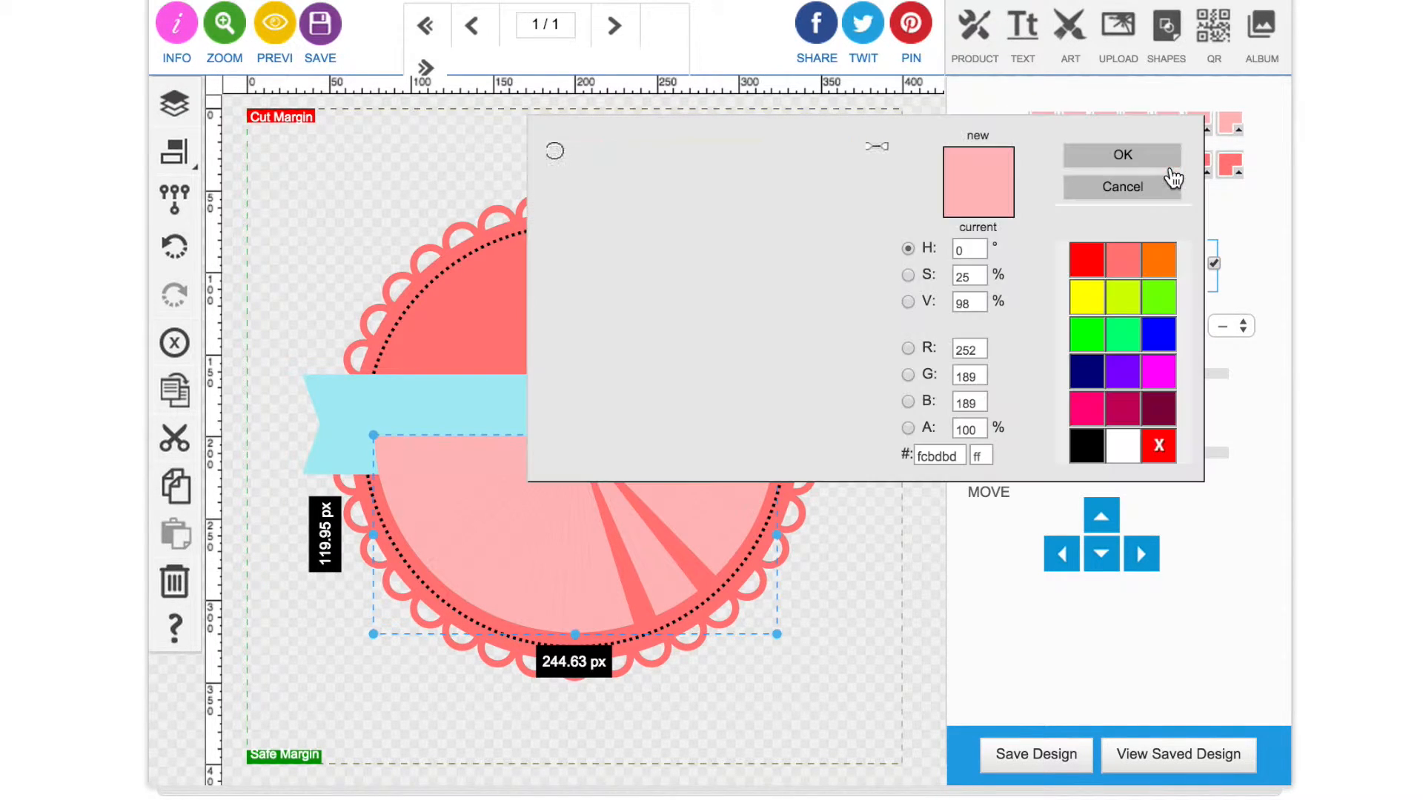
click(1120, 265)
click(1122, 154)
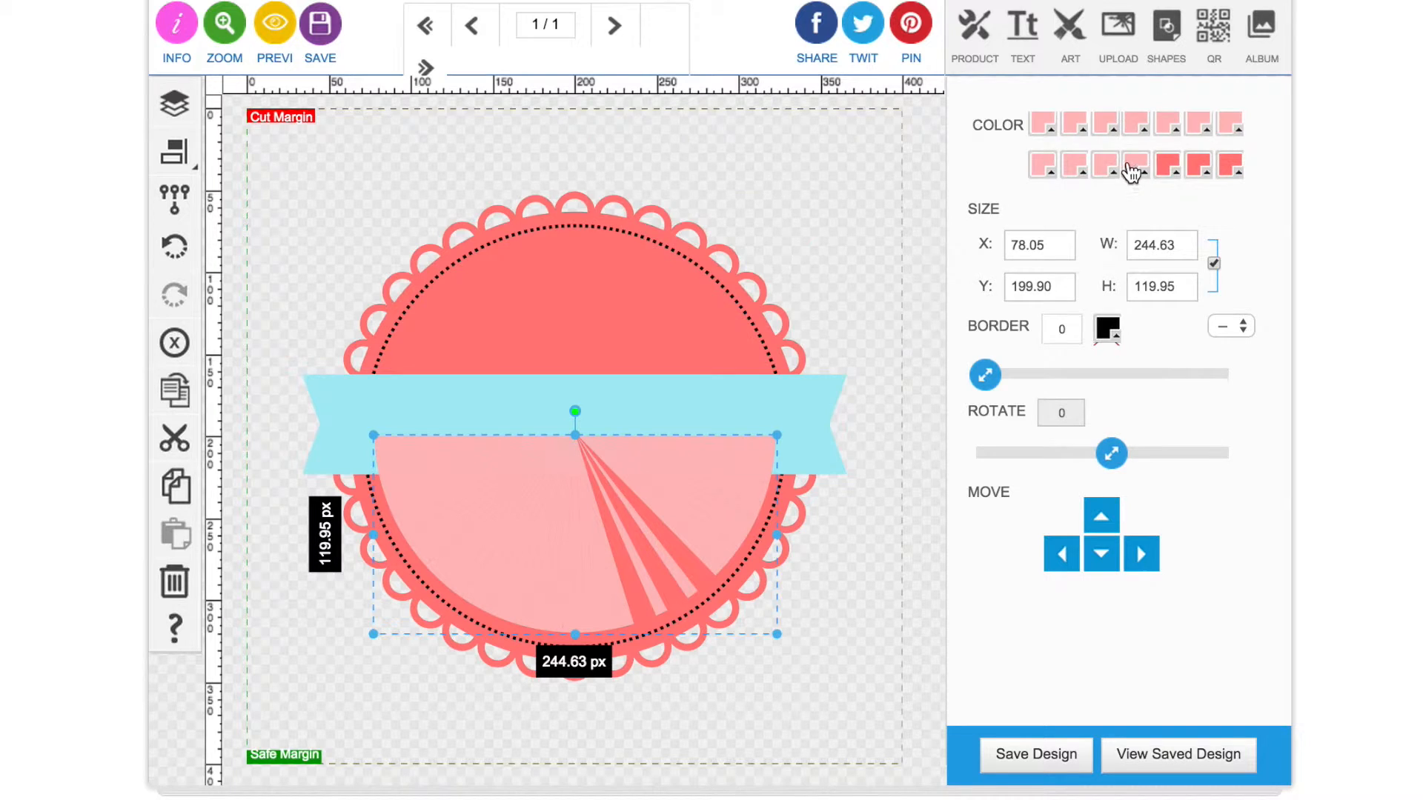
Step: Recolour four more rays in the sunburst's right half coral (#ff7f7f), completing the last row of swatches
click(1131, 169)
click(1113, 267)
click(1121, 157)
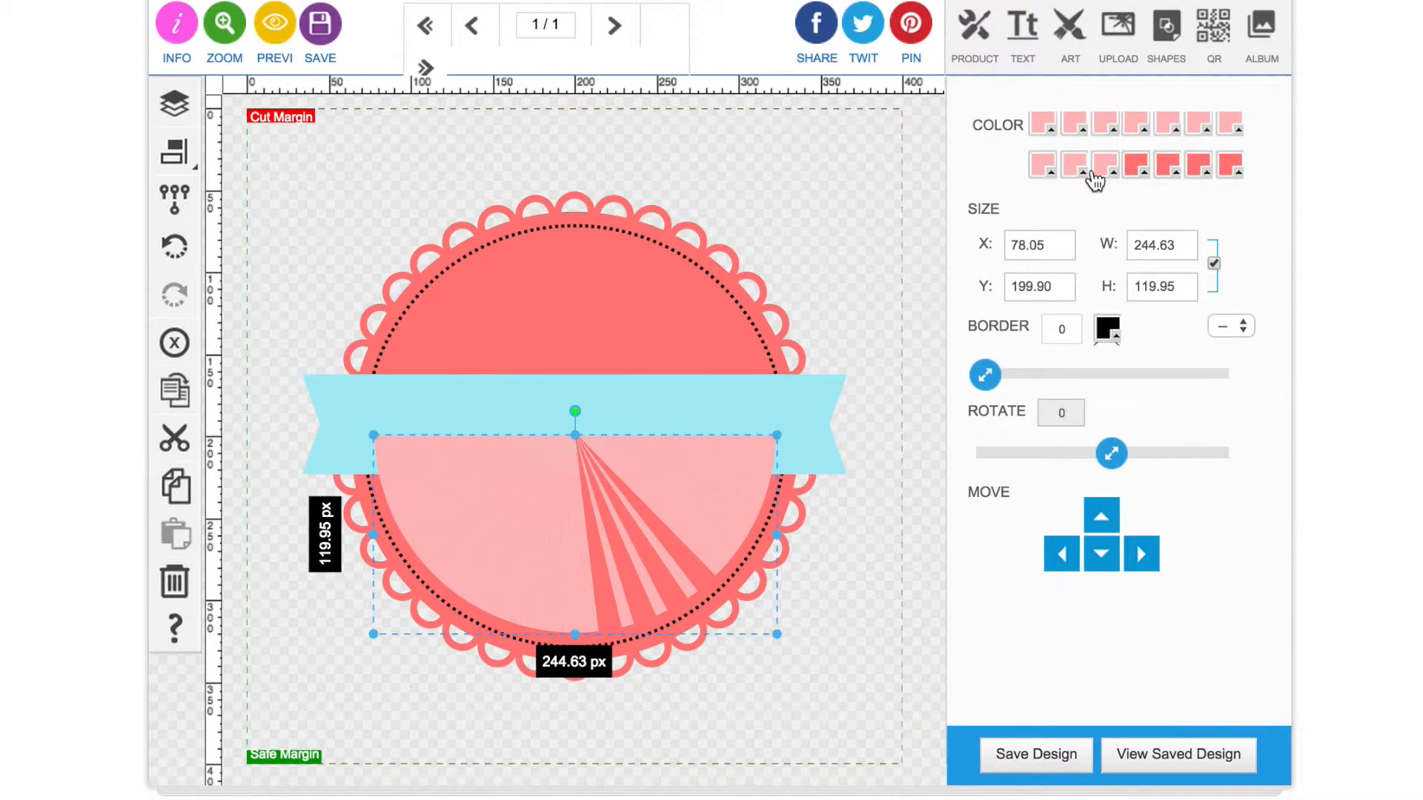
click(1093, 175)
click(1120, 267)
click(1122, 157)
click(1075, 168)
click(1120, 265)
click(1122, 157)
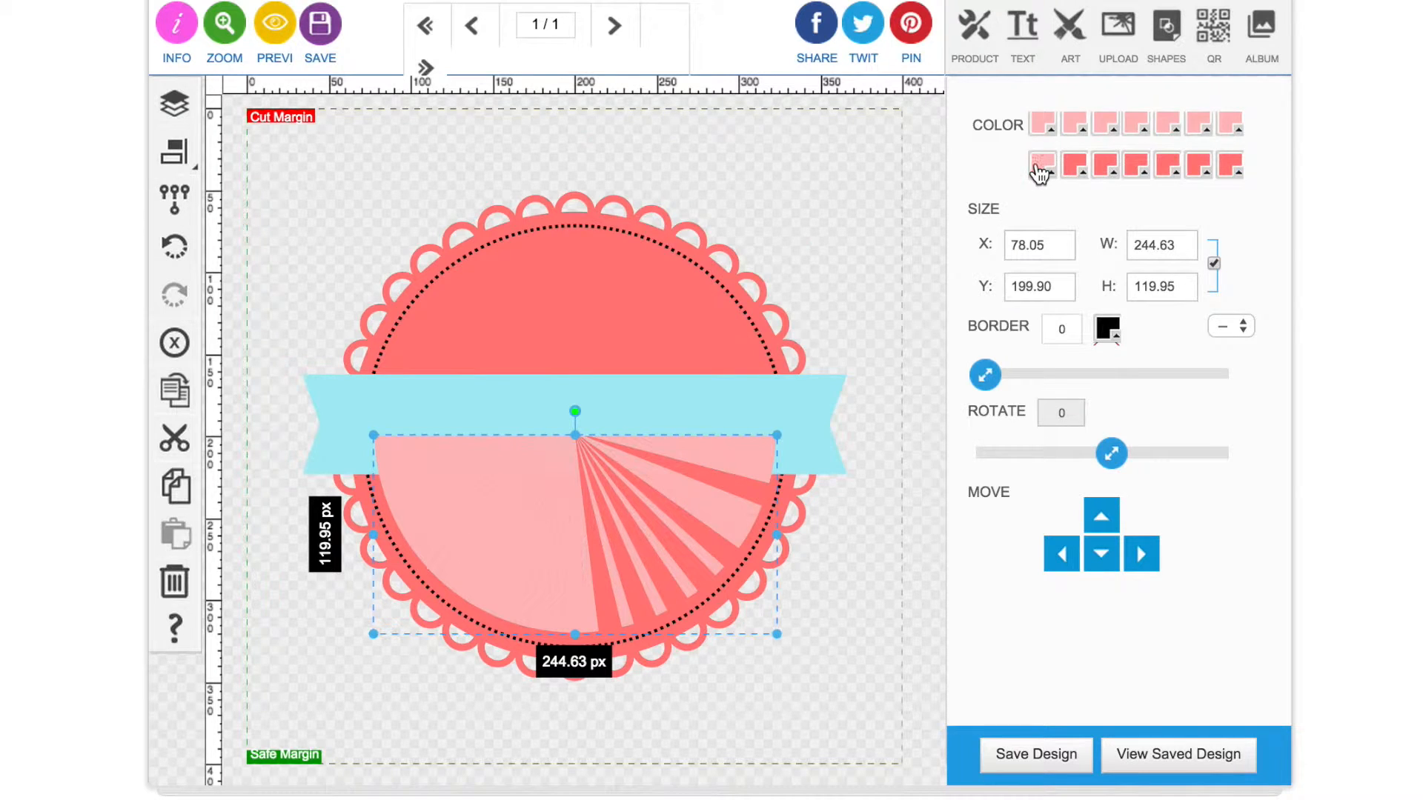
click(1043, 166)
click(1121, 264)
click(1122, 157)
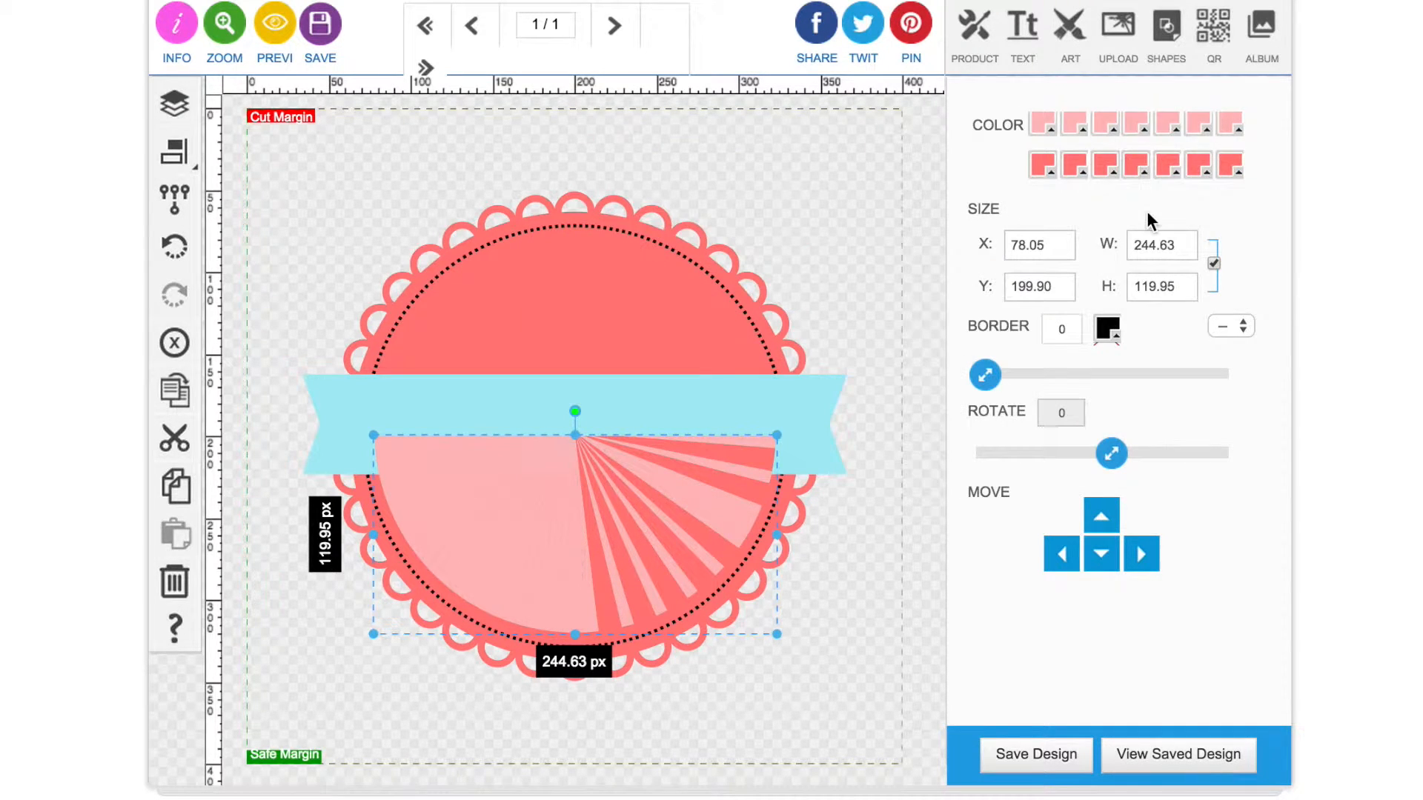
Step: Recolour the rays of the last four swatches in the next row up coral (#ff7f7f)
scroll(1145, 211, up, 1)
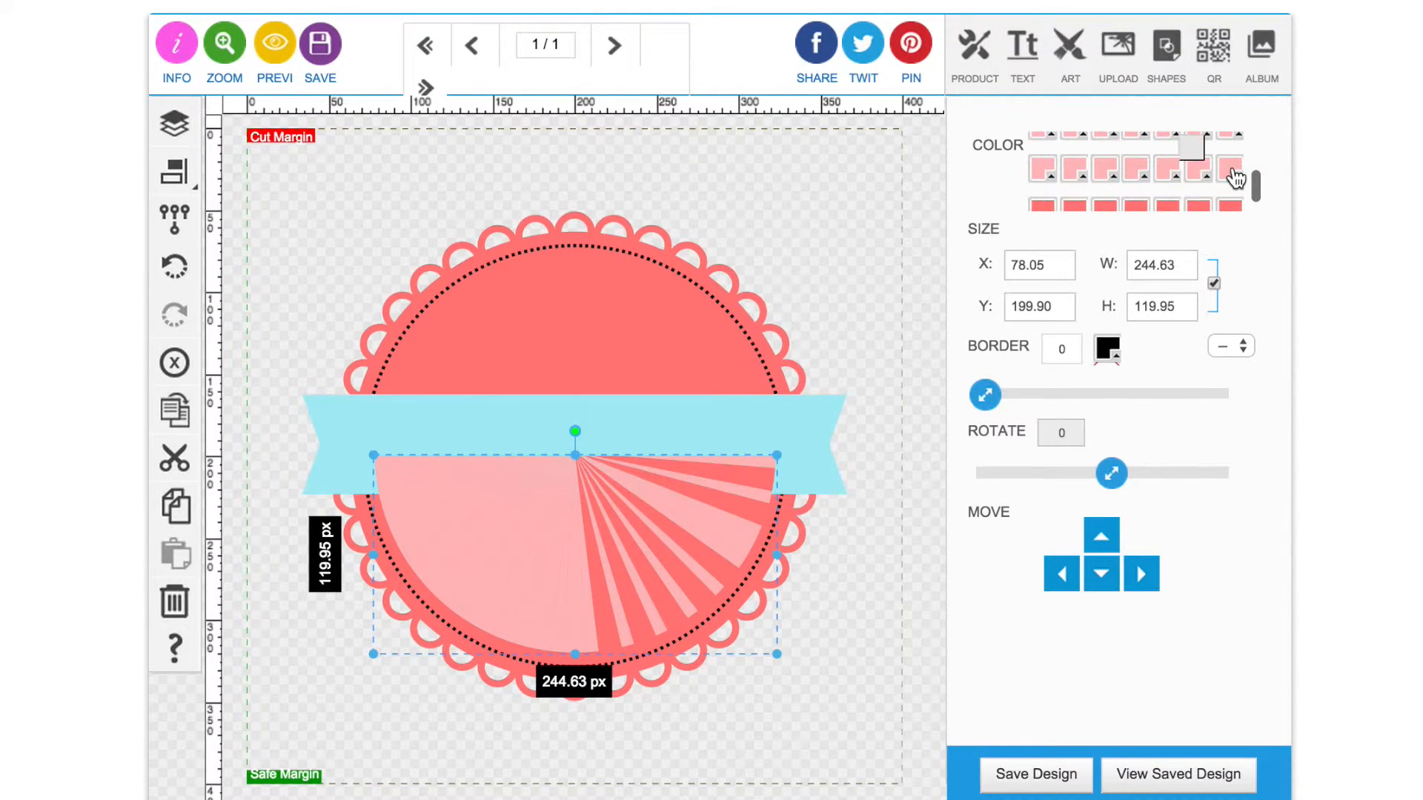
click(1232, 179)
click(1123, 280)
click(1122, 175)
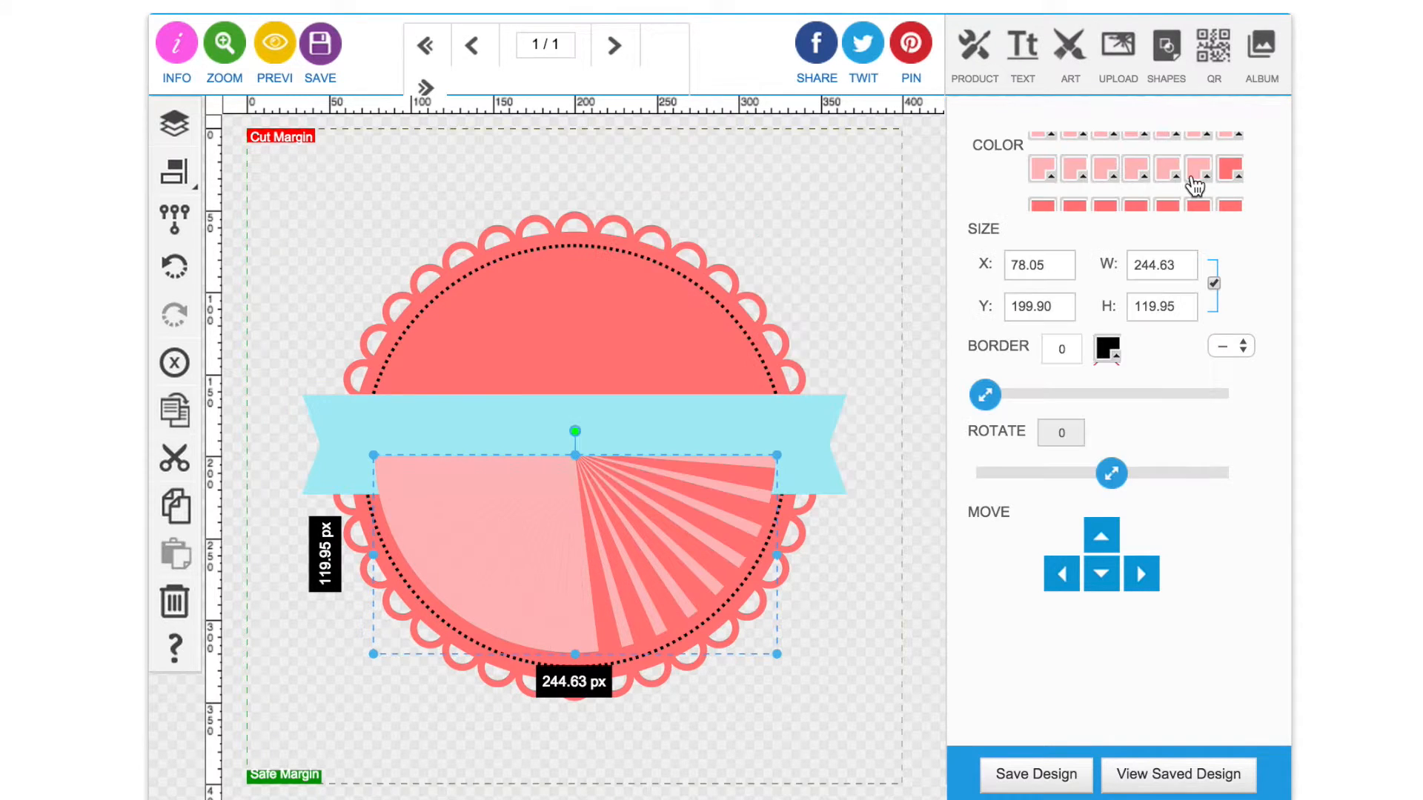
click(1207, 177)
click(1131, 282)
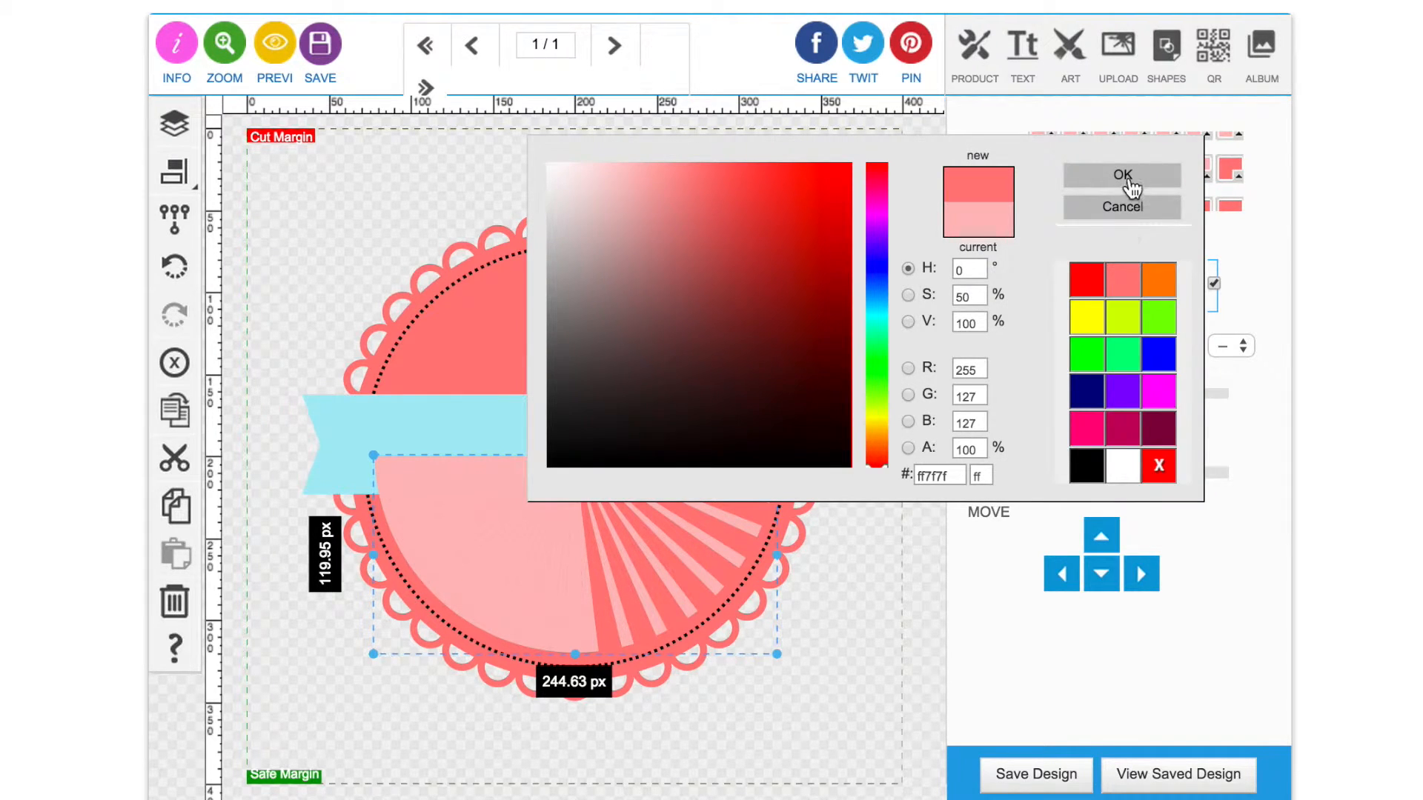
click(1121, 175)
click(1165, 177)
click(1117, 284)
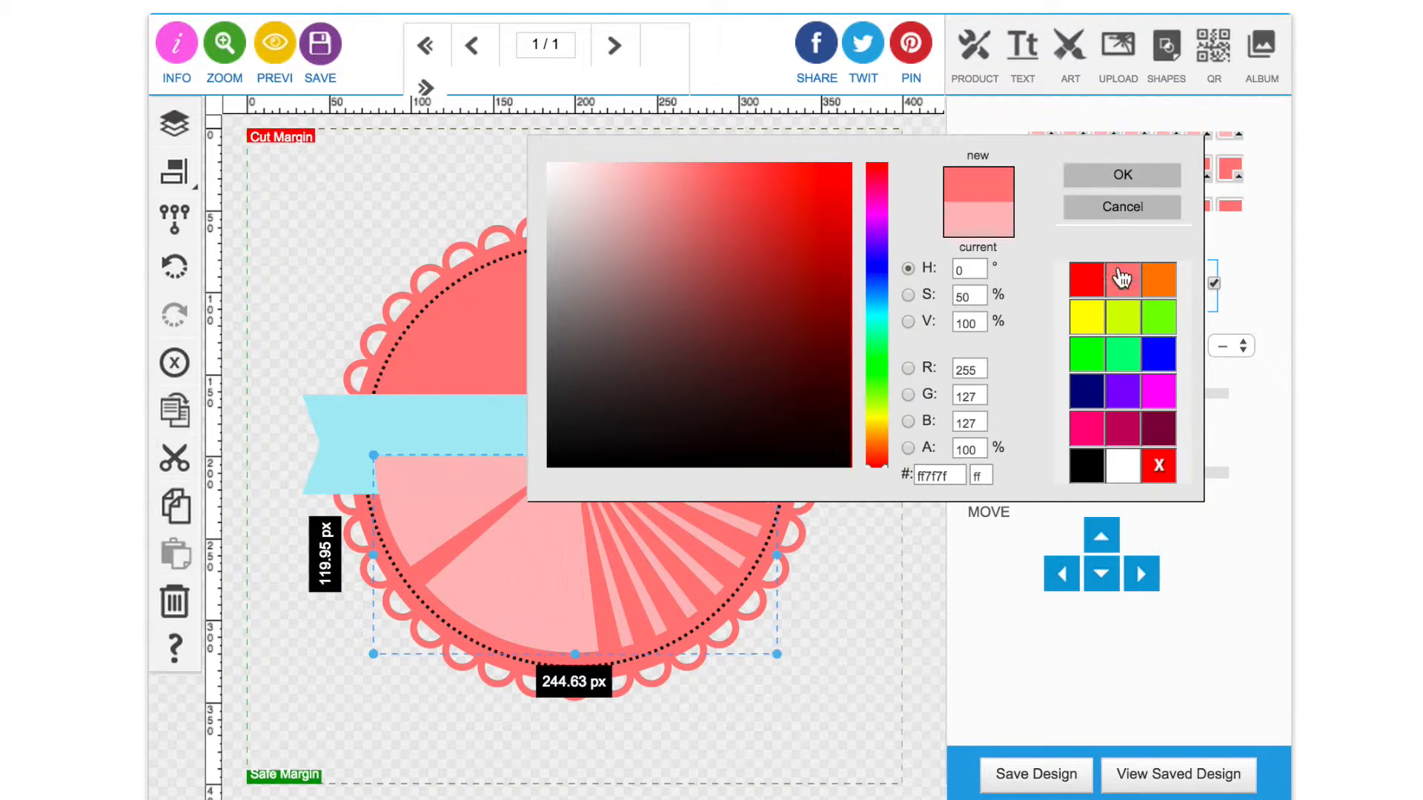
click(1121, 177)
click(1129, 176)
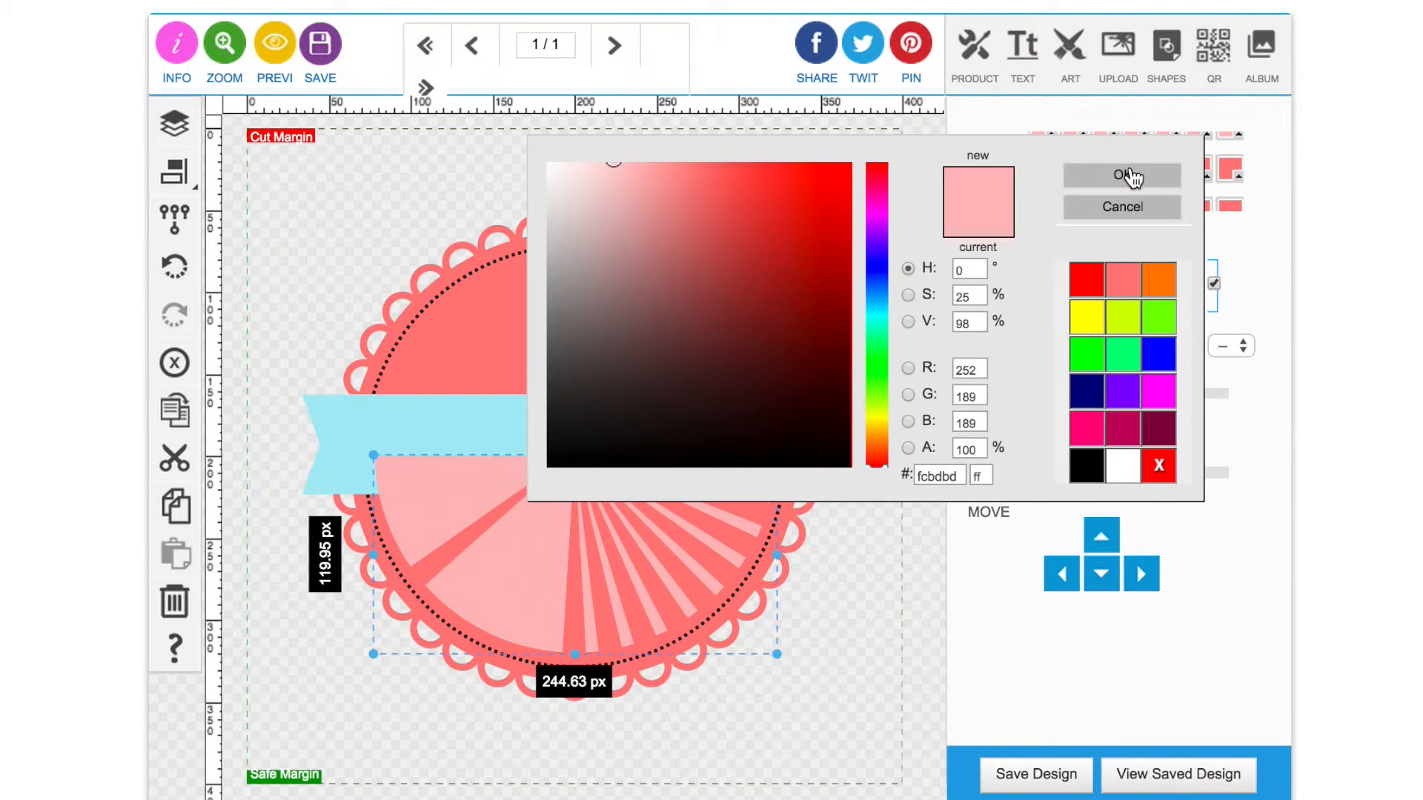
click(1123, 282)
click(1121, 176)
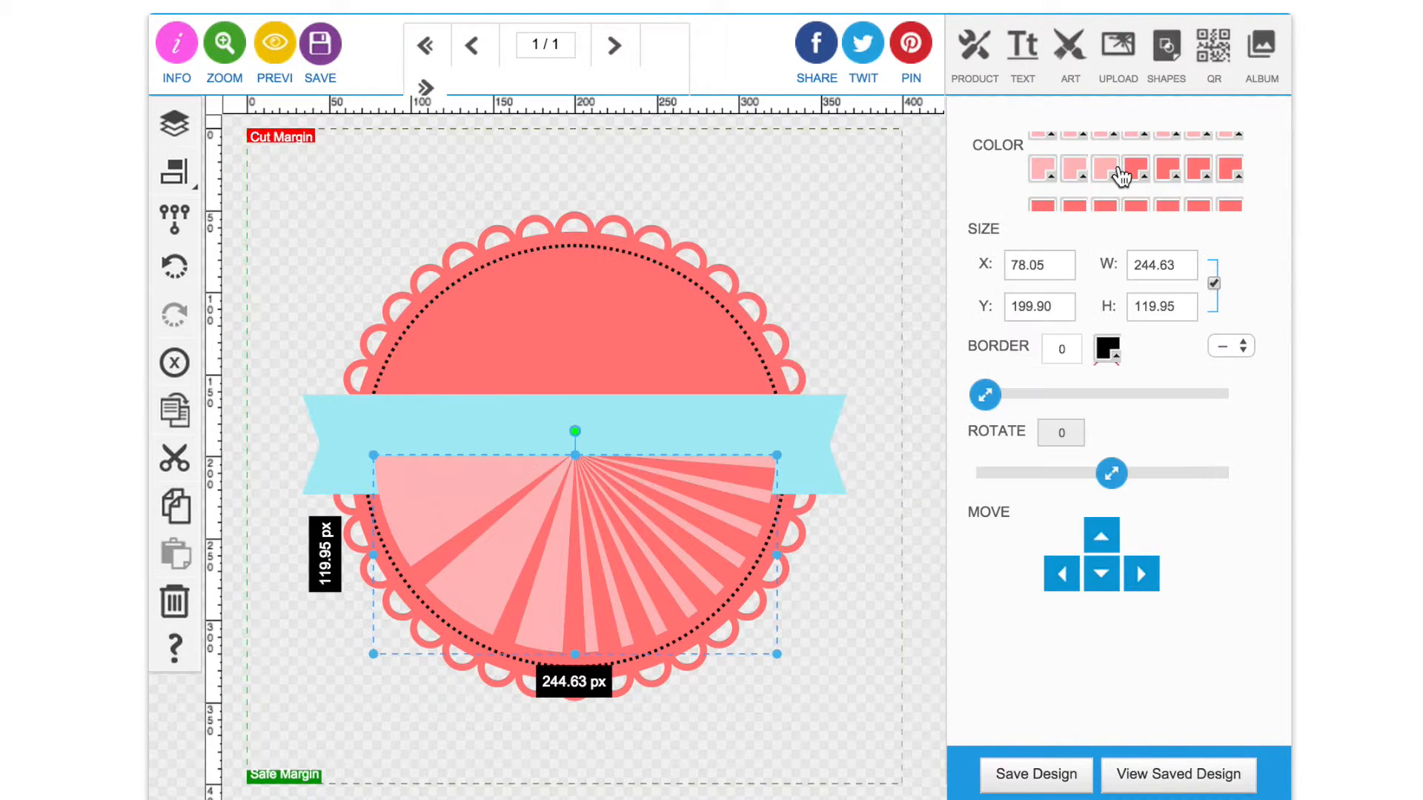
Step: Recolour the rays of that row's three remaining pale pink swatches coral (#ff7f7f)
click(1104, 172)
click(1118, 281)
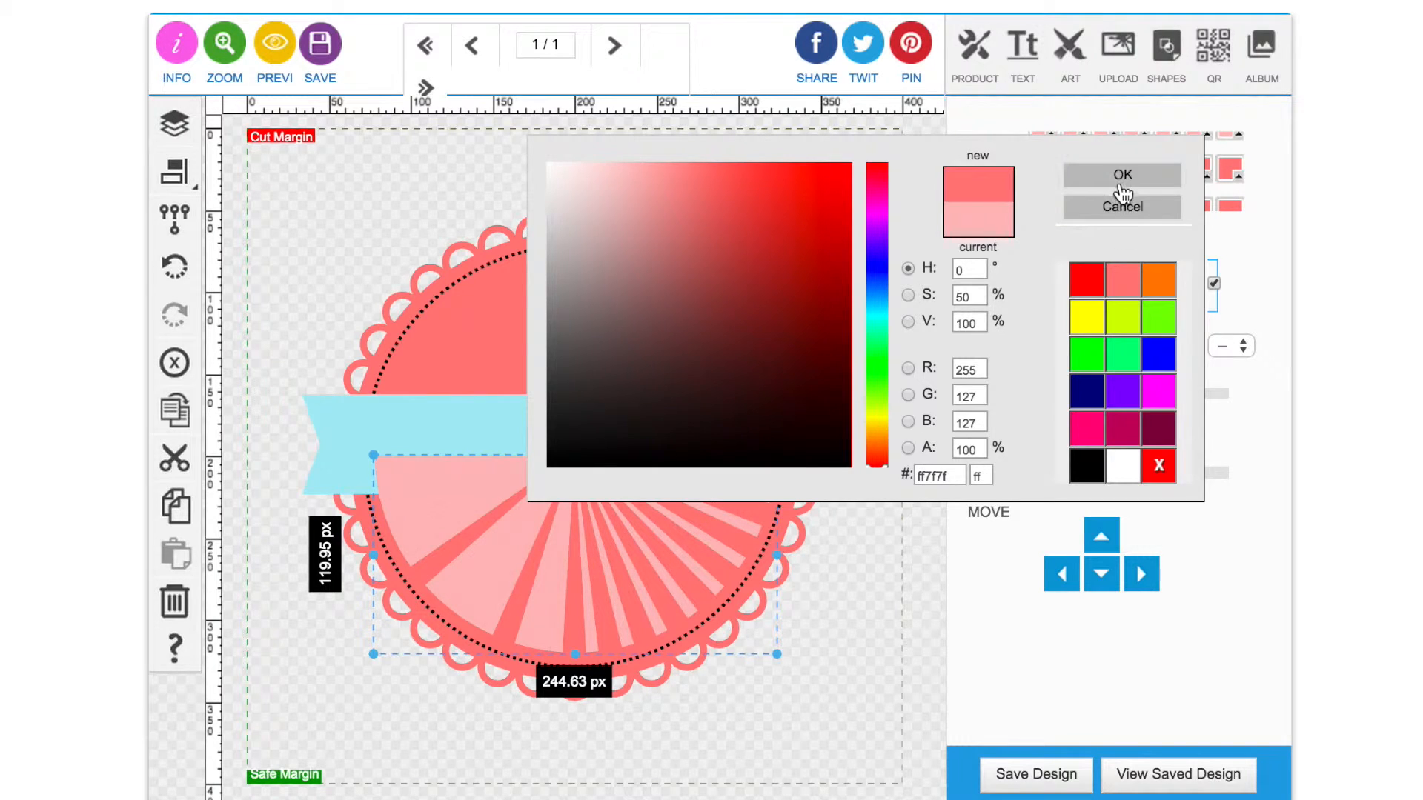
click(1121, 175)
click(1076, 169)
click(1123, 280)
click(1123, 176)
click(1042, 180)
click(1119, 280)
click(1123, 175)
Step: Recolour the last three rays in the sunburst's left half coral (#ff7f7f) and move the sunburst layer one level down, behind the ribbon
scroll(1126, 191, down, 2)
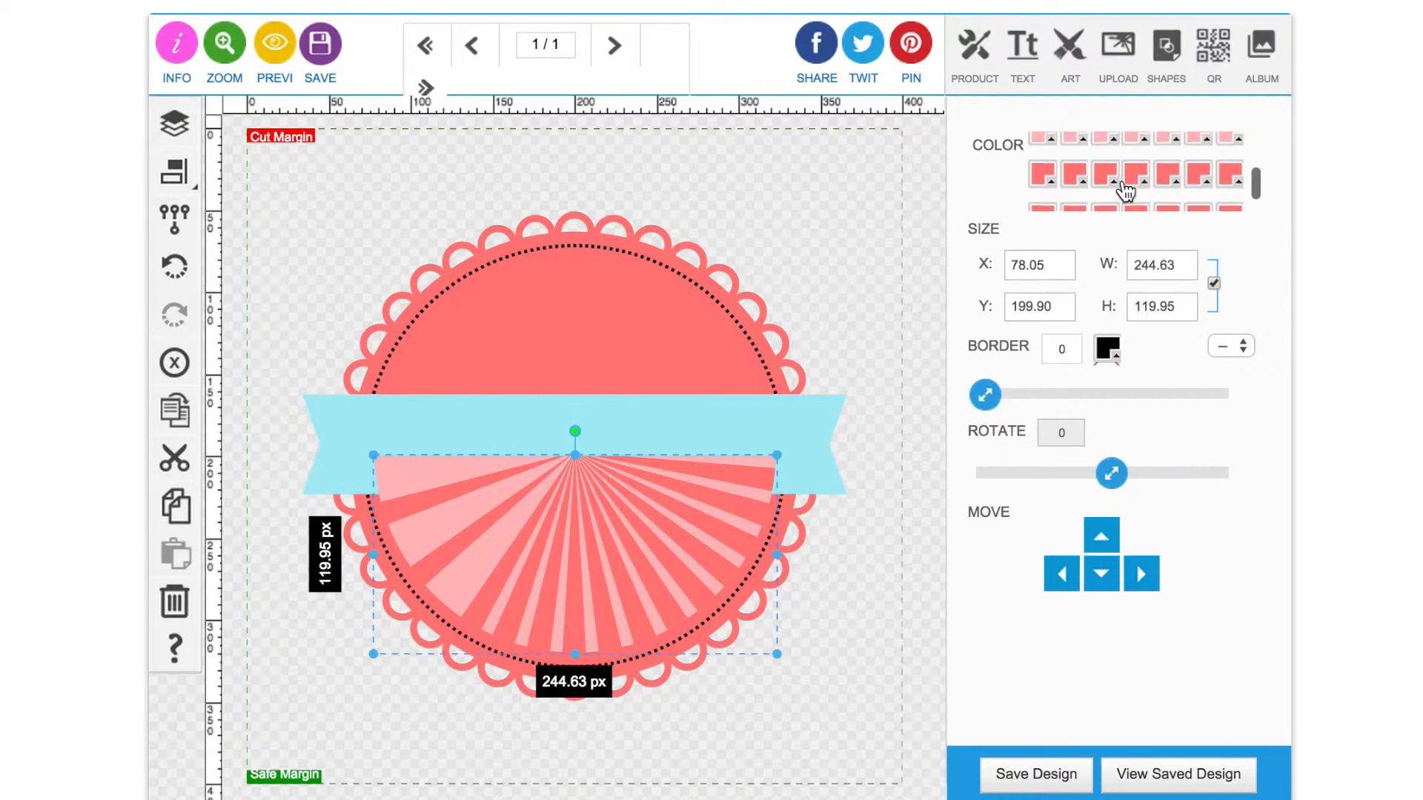
click(1229, 190)
click(1124, 280)
click(1124, 181)
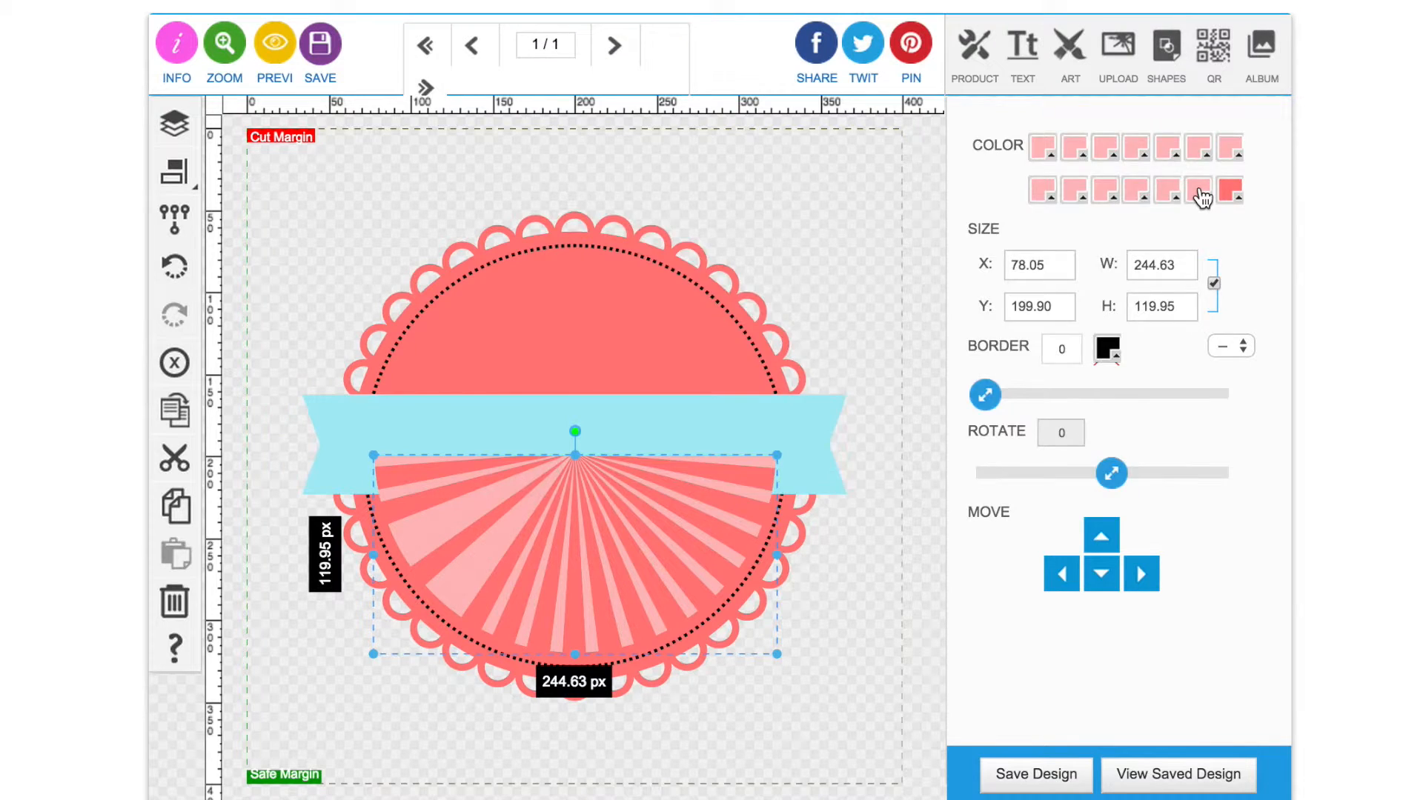
click(1198, 191)
click(1124, 282)
click(1125, 175)
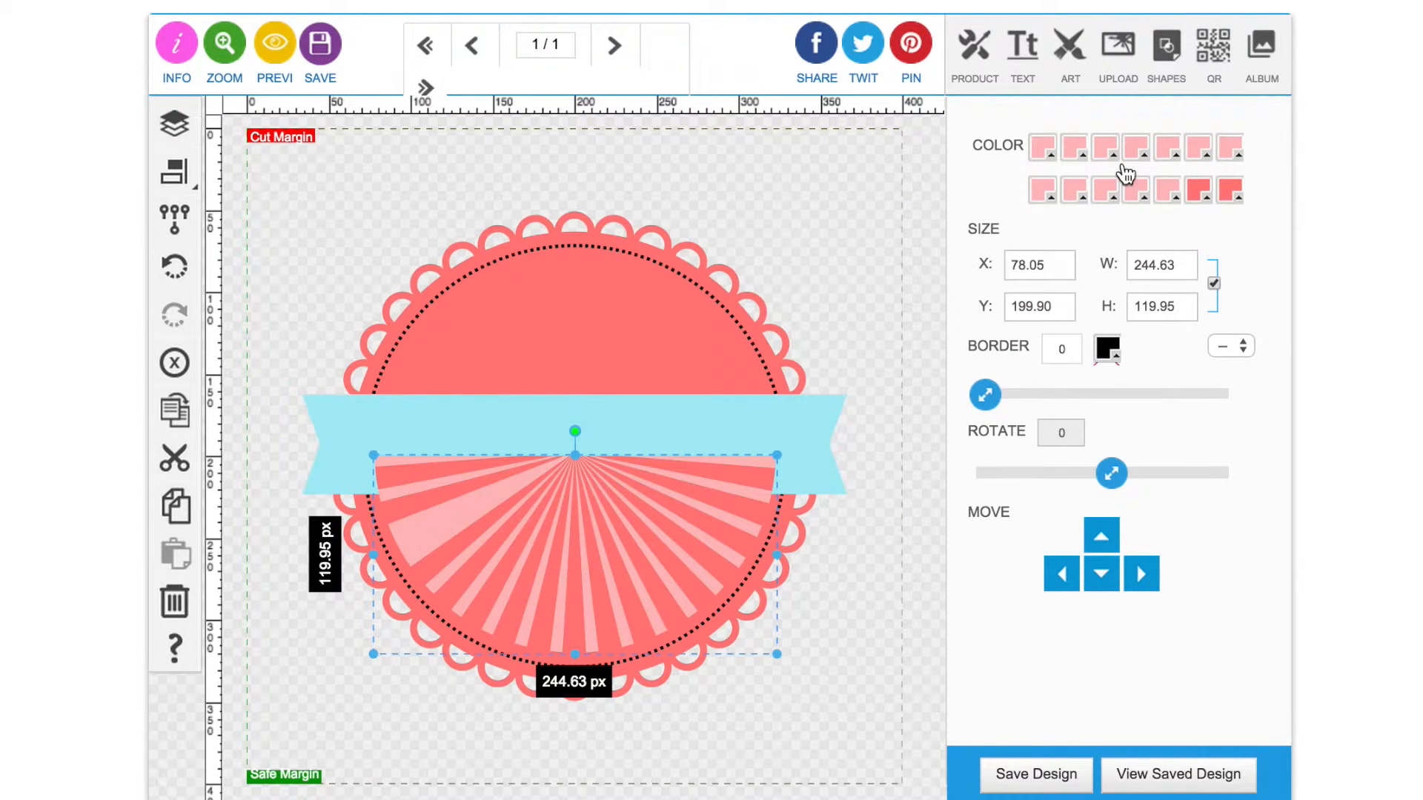
click(1162, 194)
click(1123, 288)
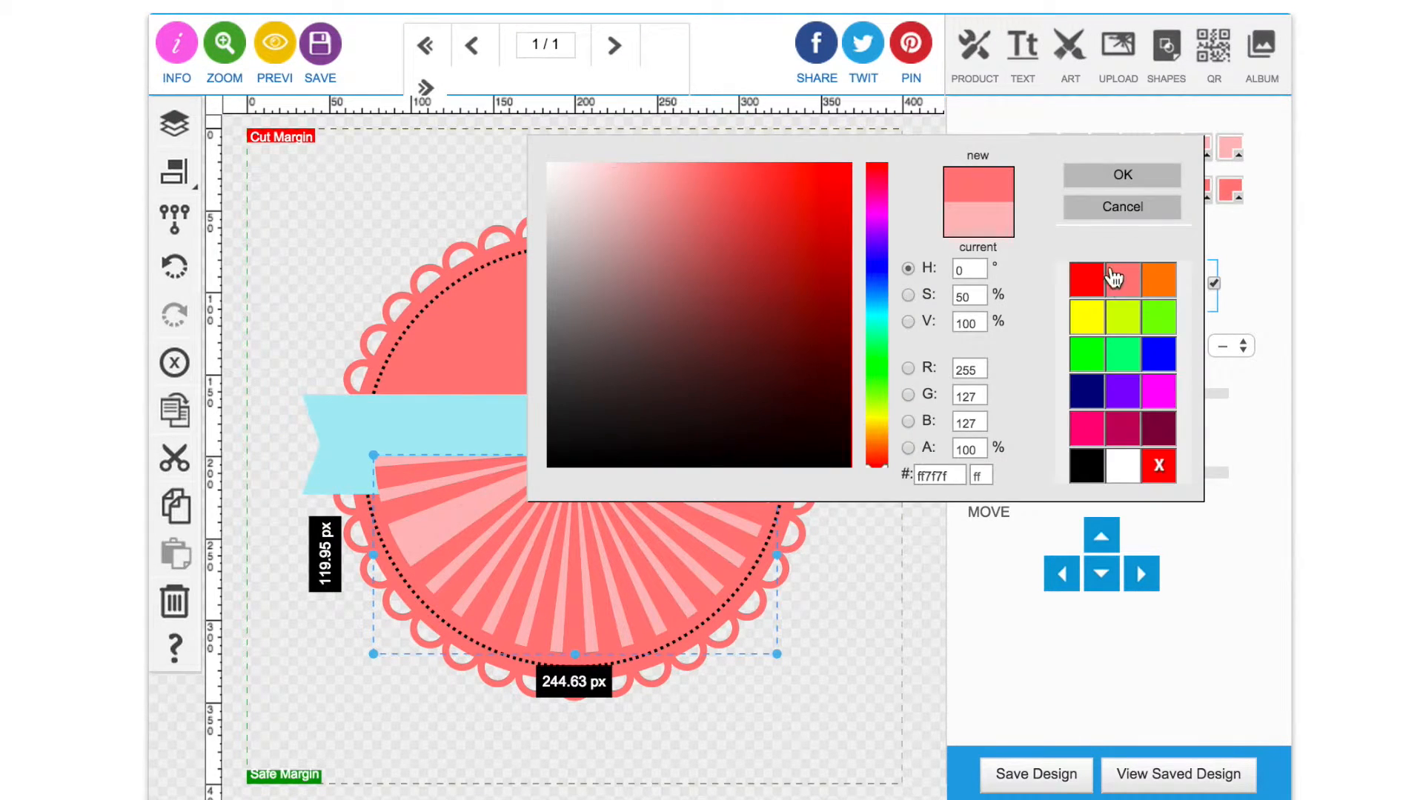
click(1112, 179)
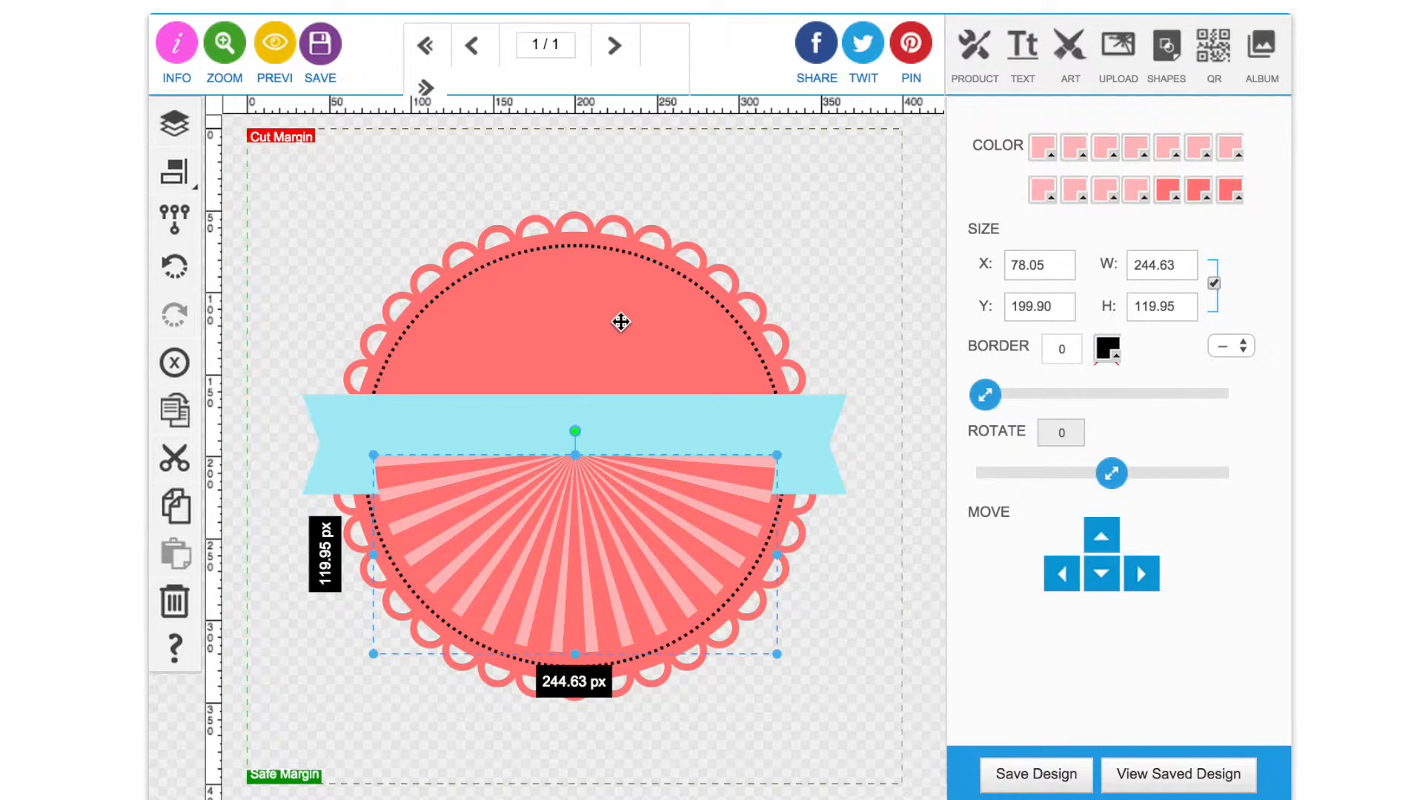
click(283, 226)
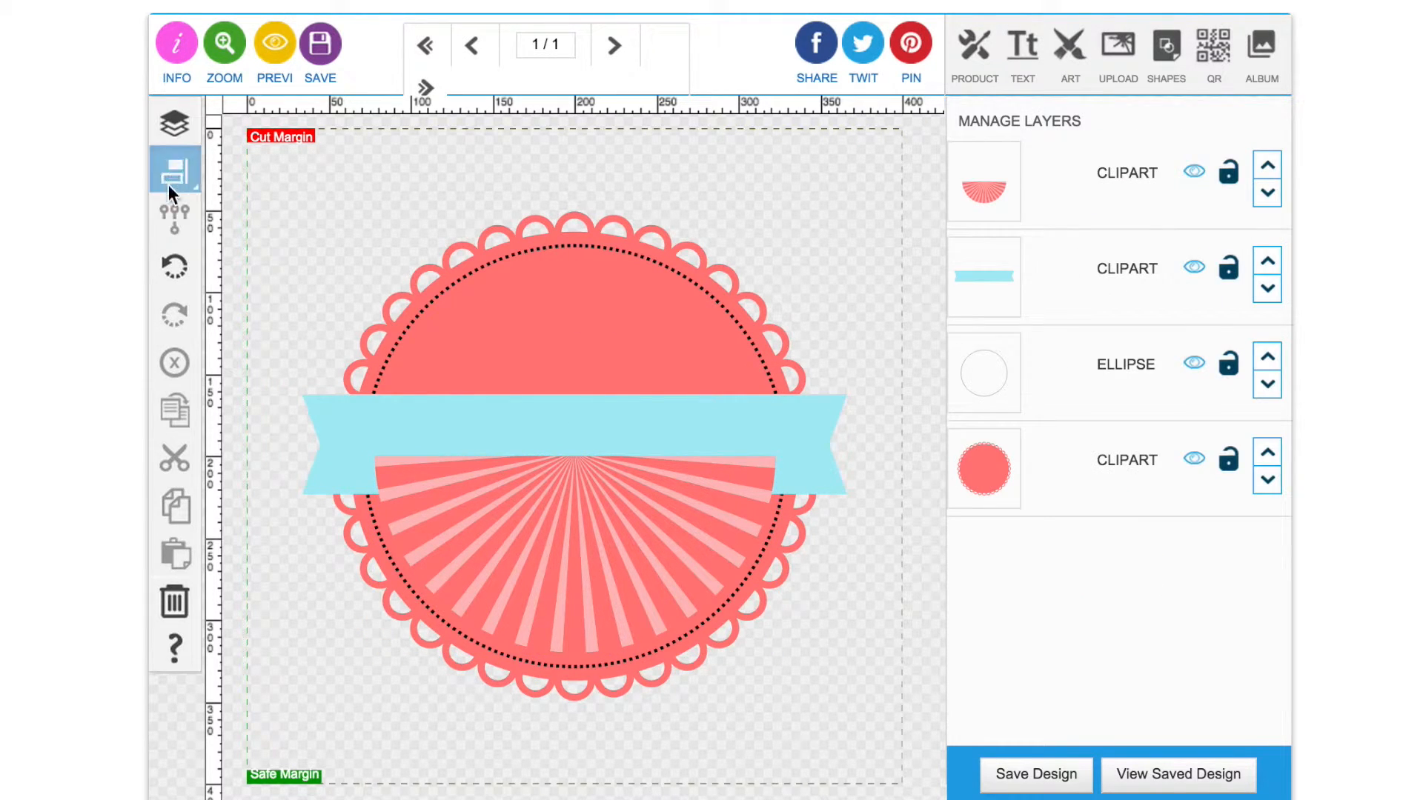
click(1267, 193)
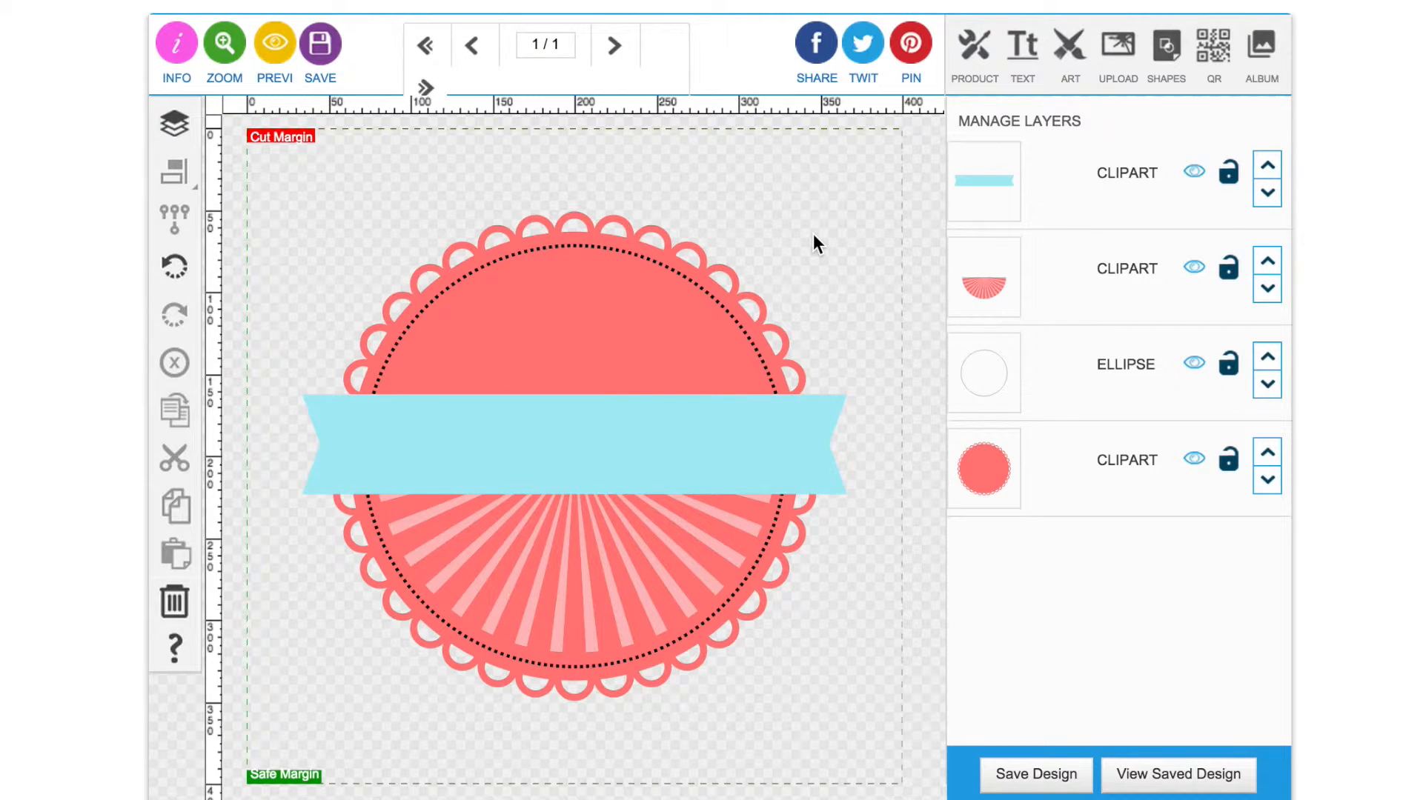
Step: Add the text "NEED A MAGIC WAND?" and set its curve to 0
click(1022, 46)
click(1026, 136)
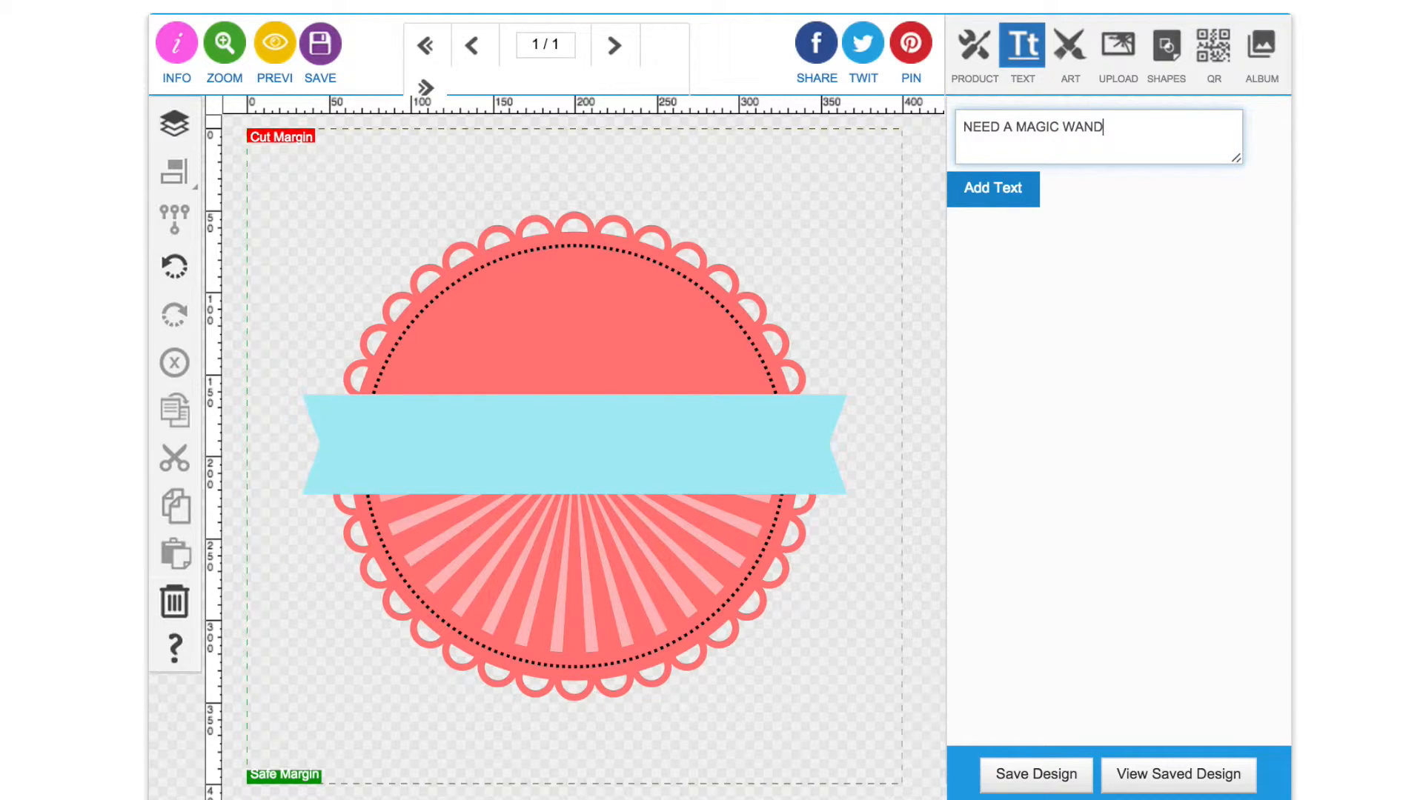
click(1004, 190)
drag(1111, 628, 823, 652)
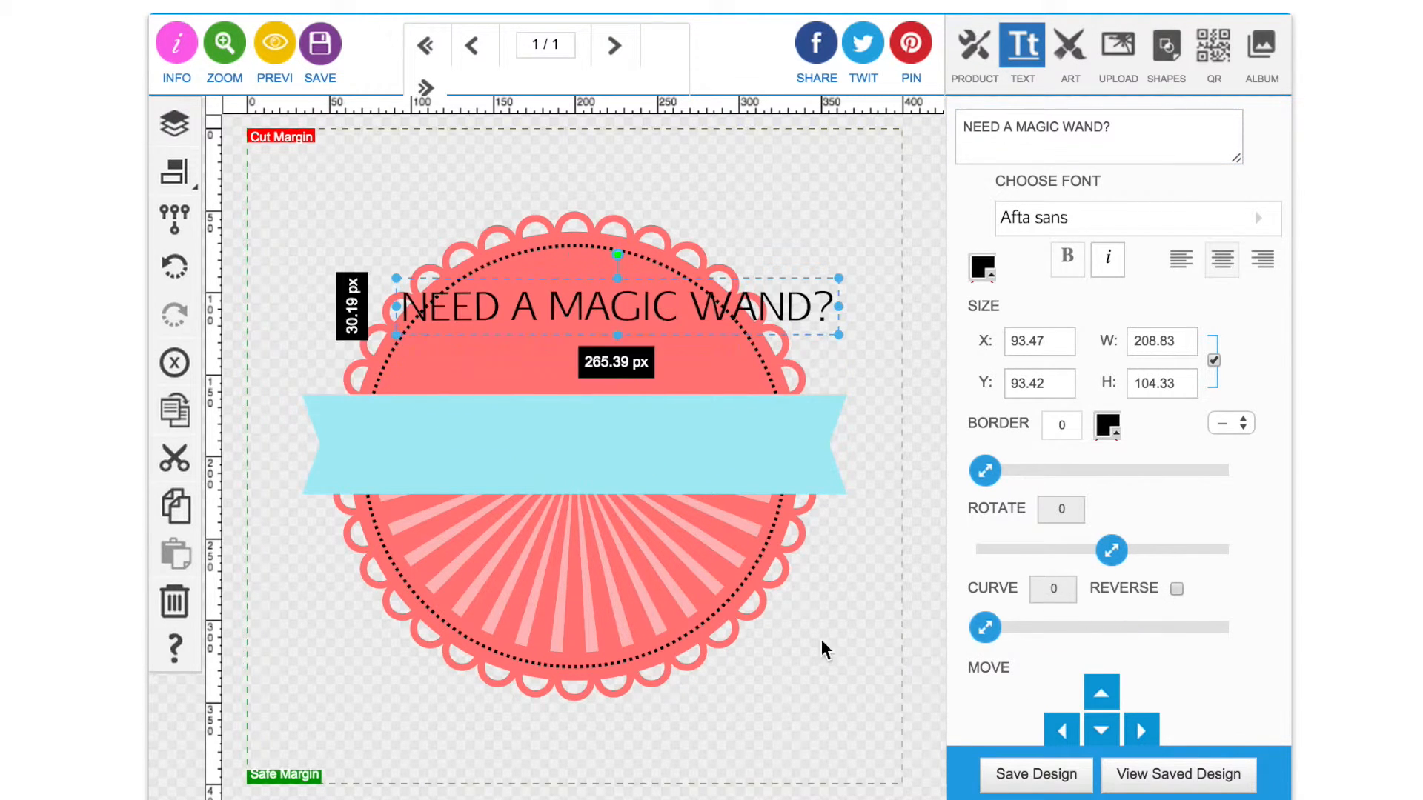
Step: Place the text on the blue ribbon and centre it horizontally relative to the page
drag(551, 433, 523, 451)
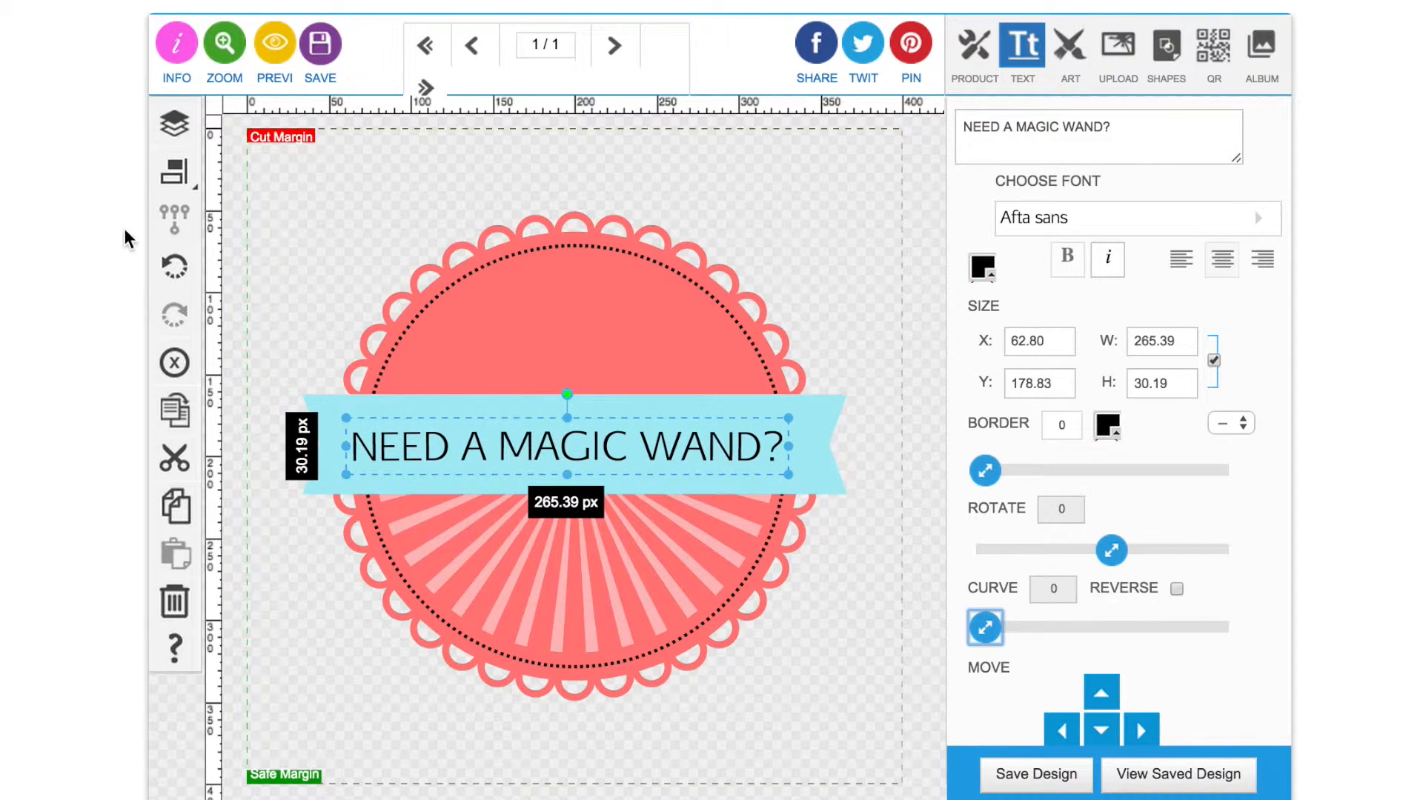
click(174, 171)
click(296, 172)
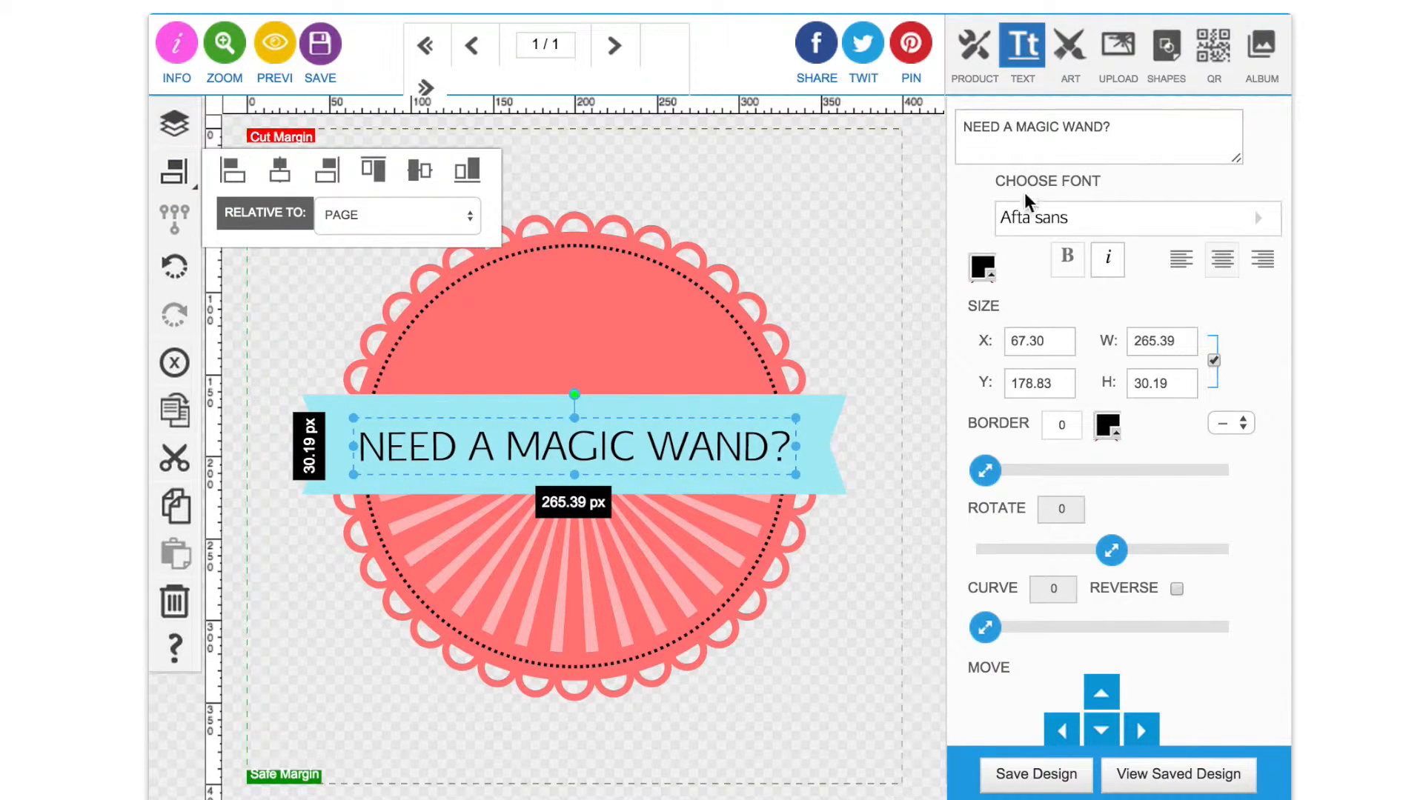
Step: Set the font of the "NEED A MAGIC WAND?" text to Roble Alt
click(1122, 219)
scroll(1105, 331, down, 5)
scroll(1108, 339, down, 6)
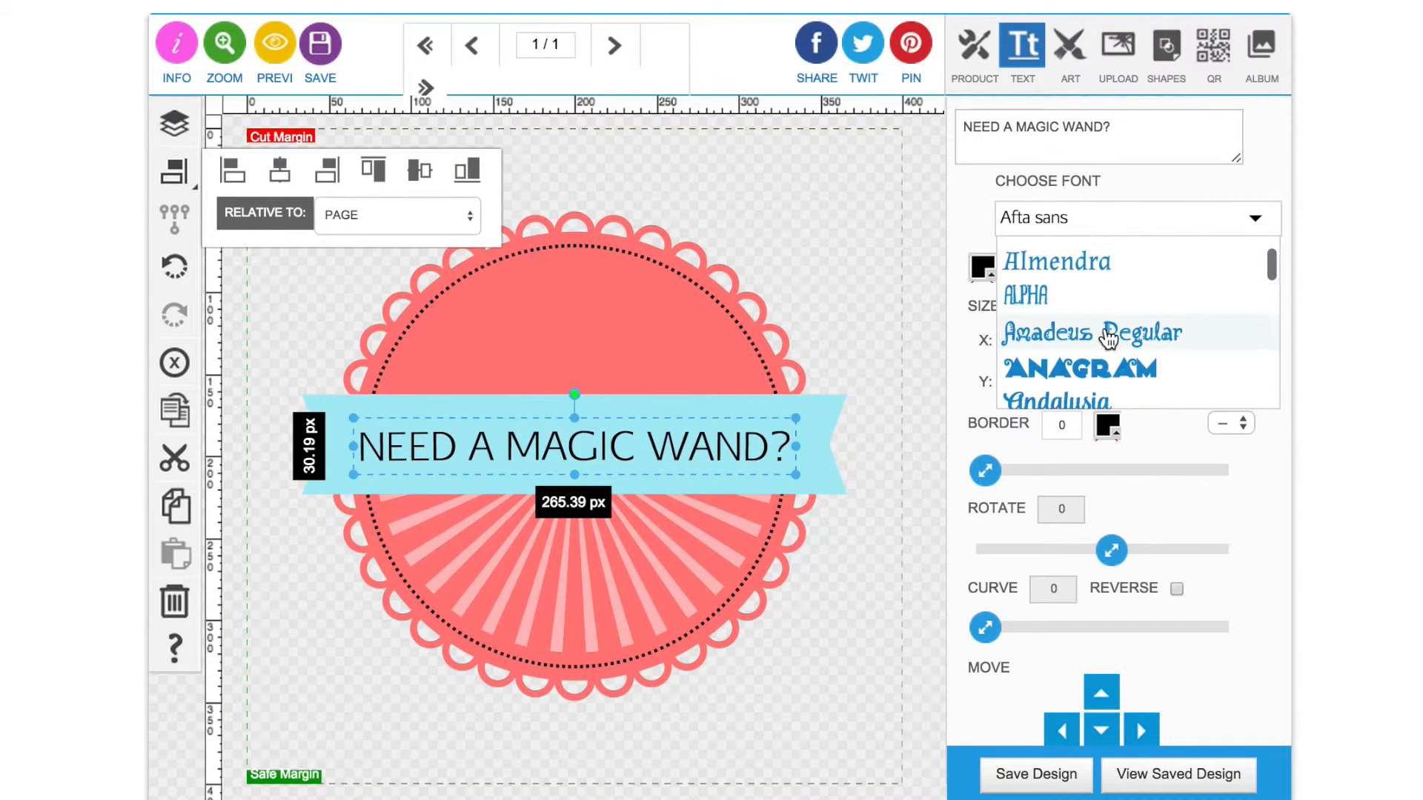
scroll(1103, 317, down, 8)
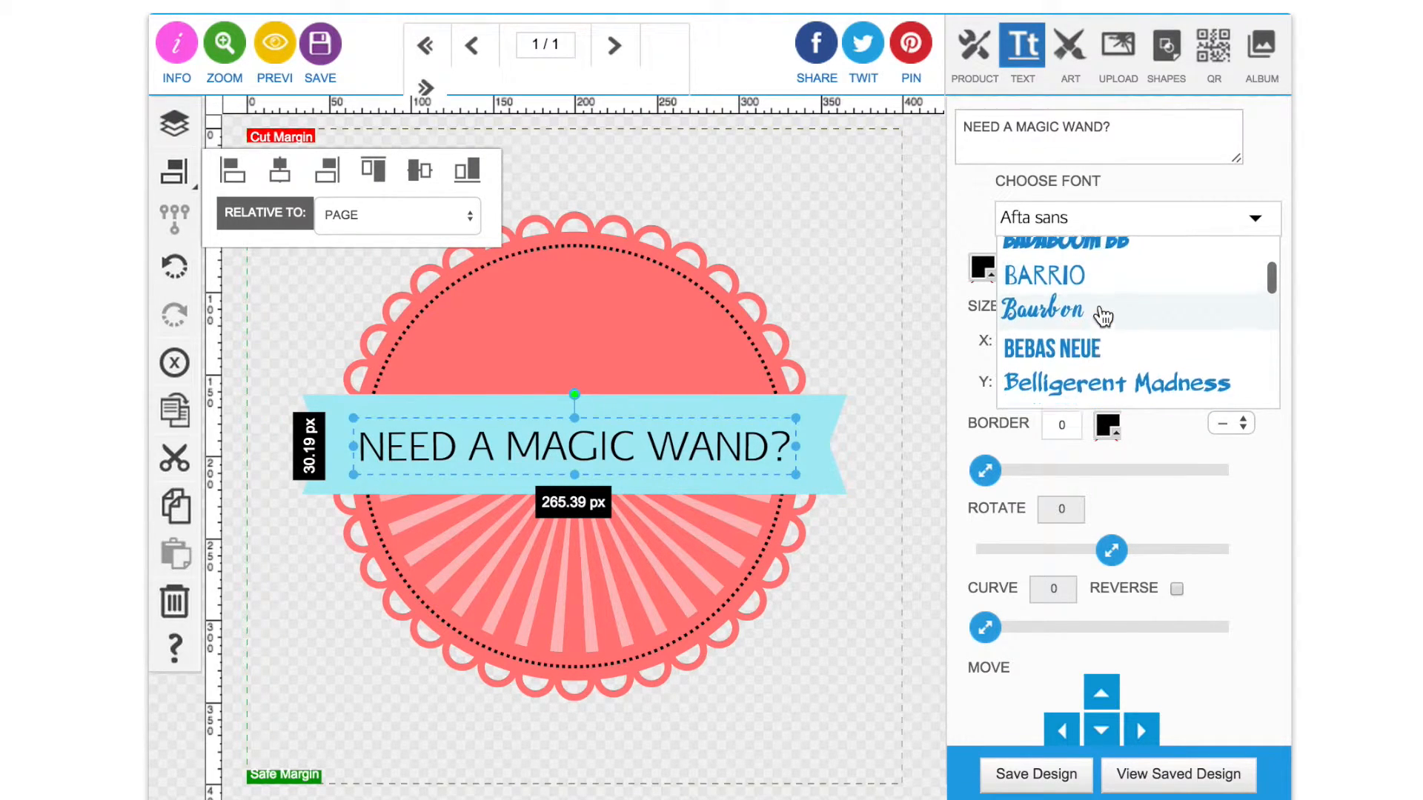
scroll(1103, 317, down, 8)
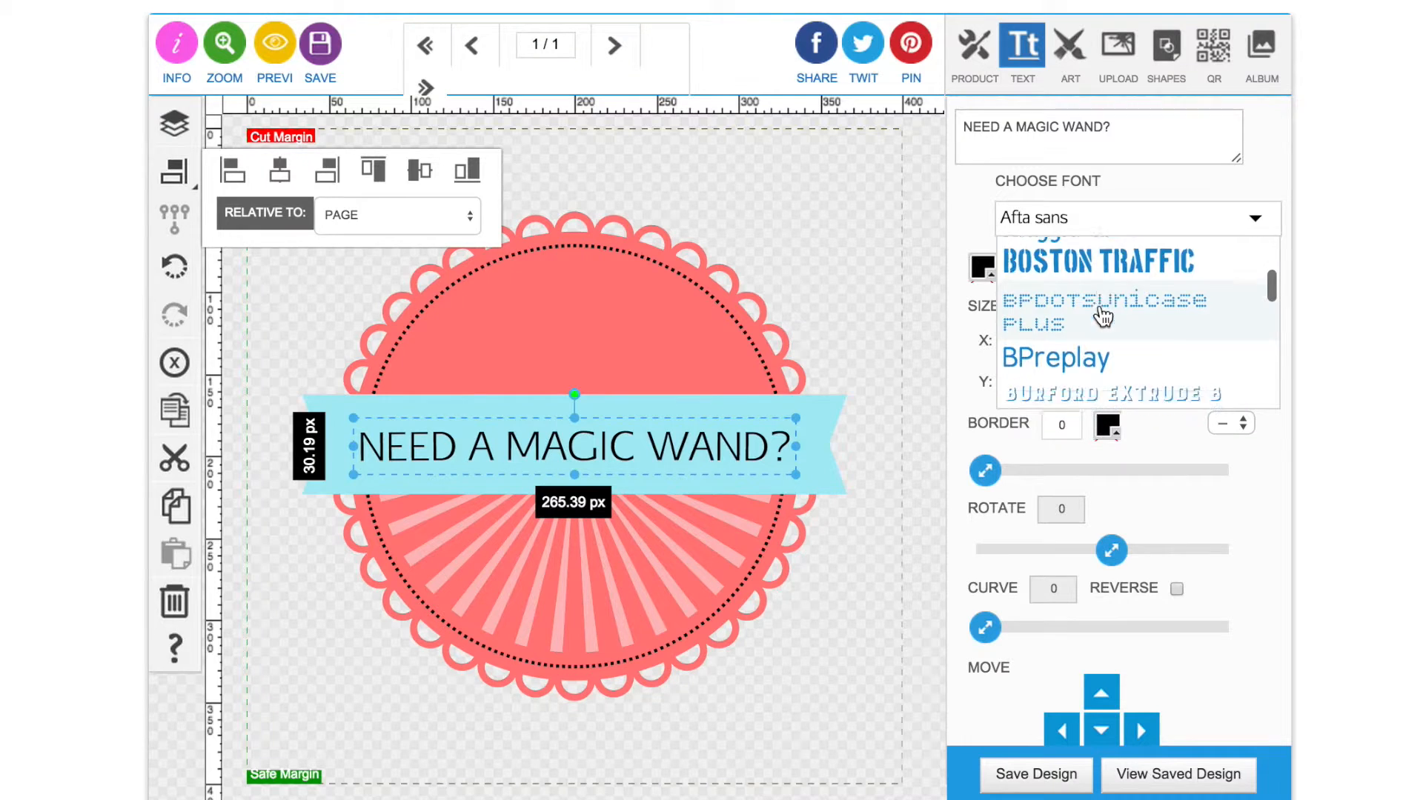
scroll(1103, 317, down, 6)
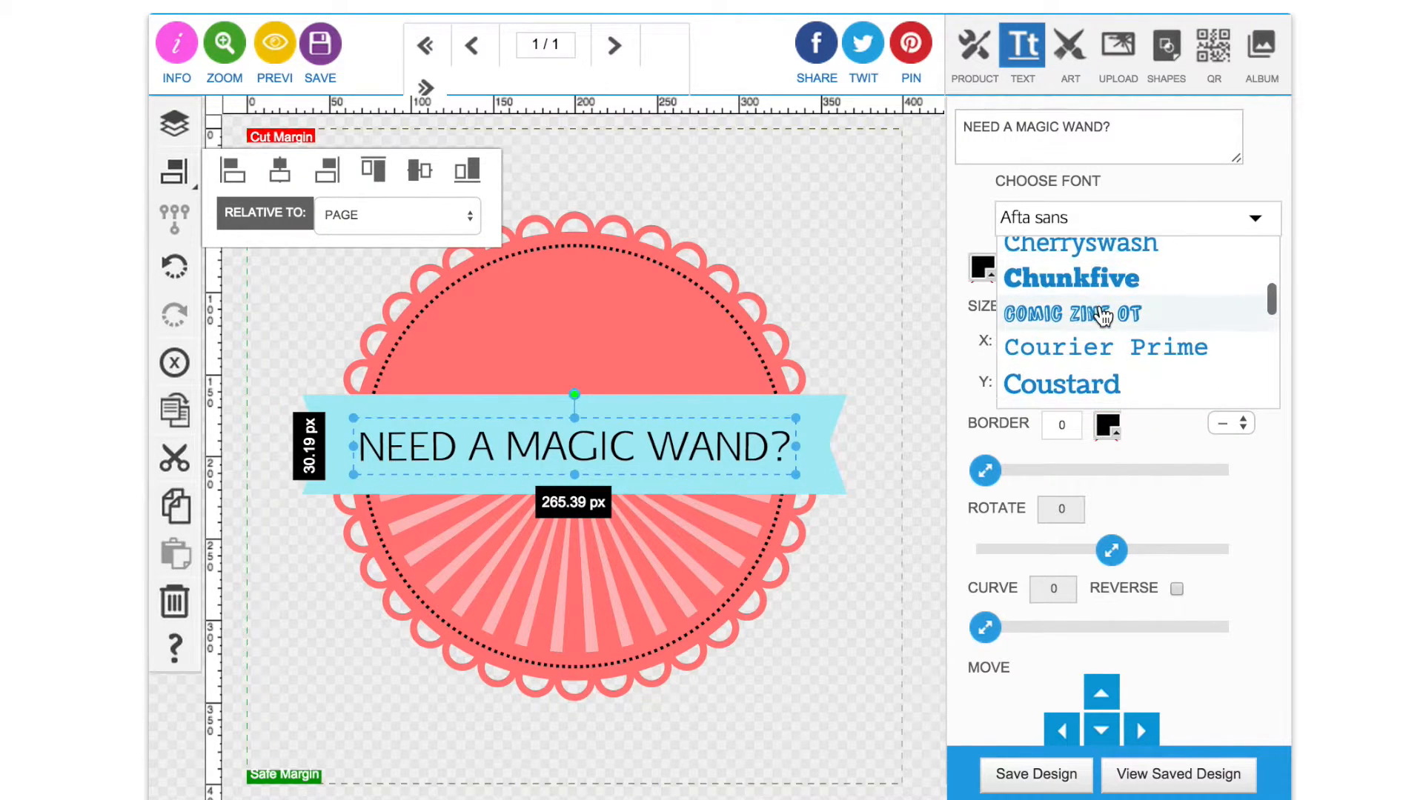
scroll(1103, 317, down, 8)
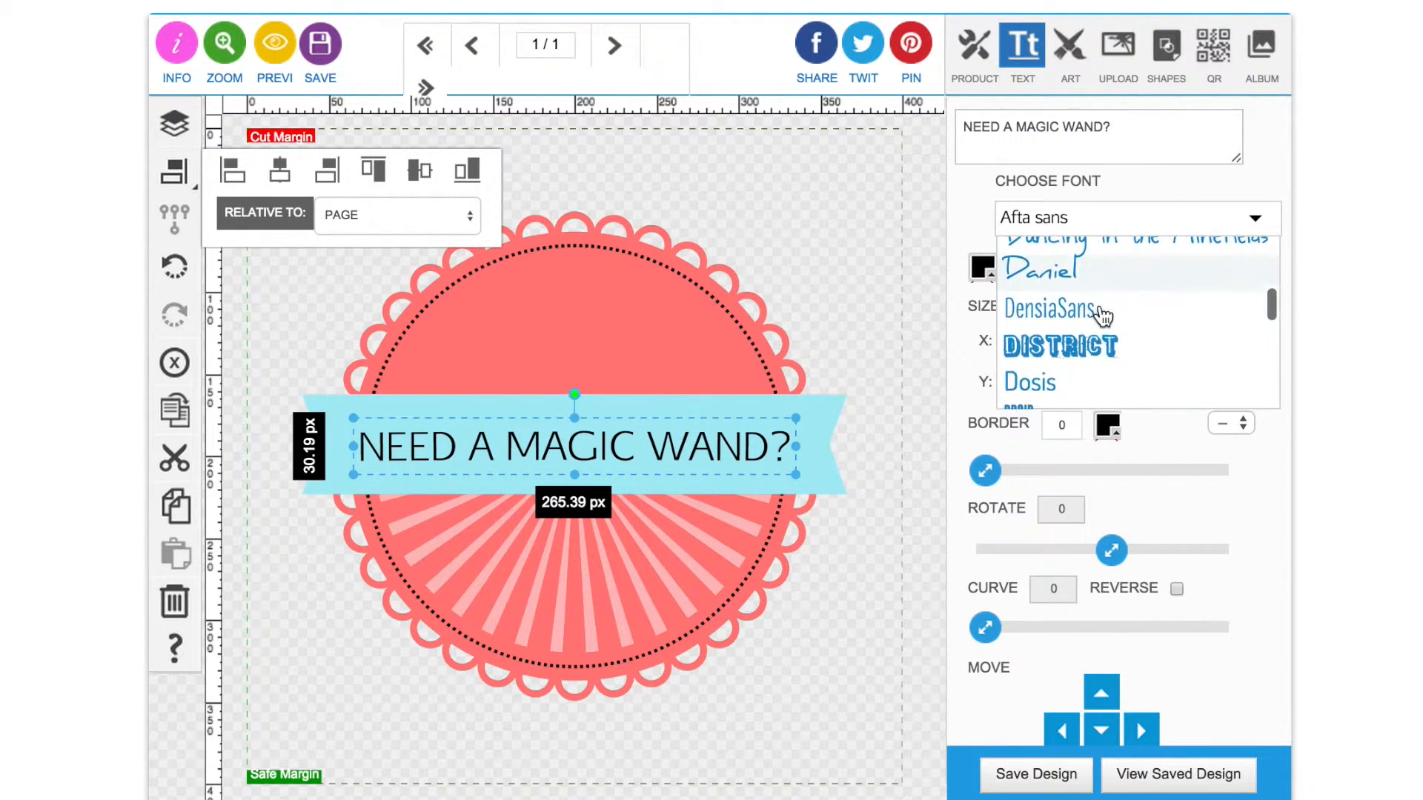
scroll(1103, 317, down, 8)
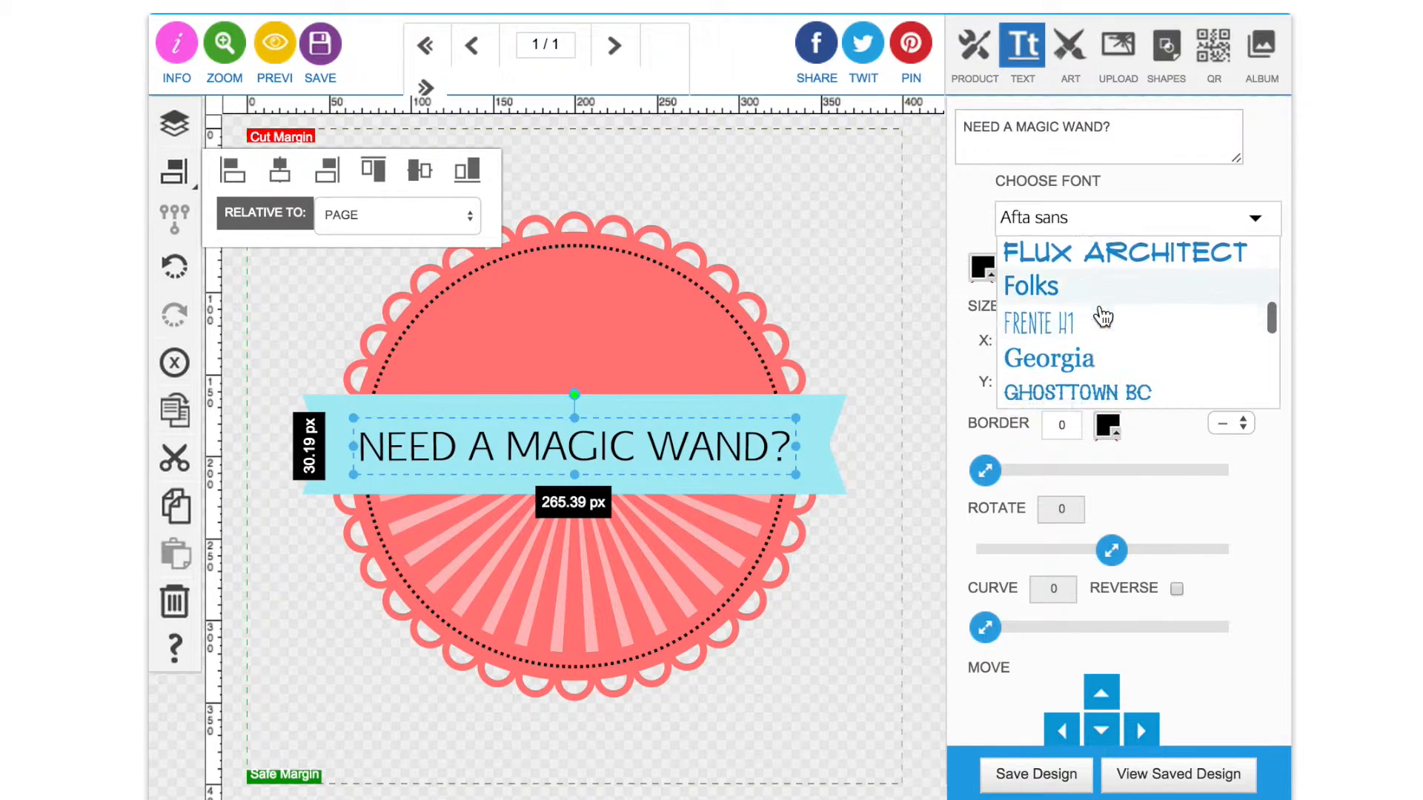
scroll(1103, 318, down, 8)
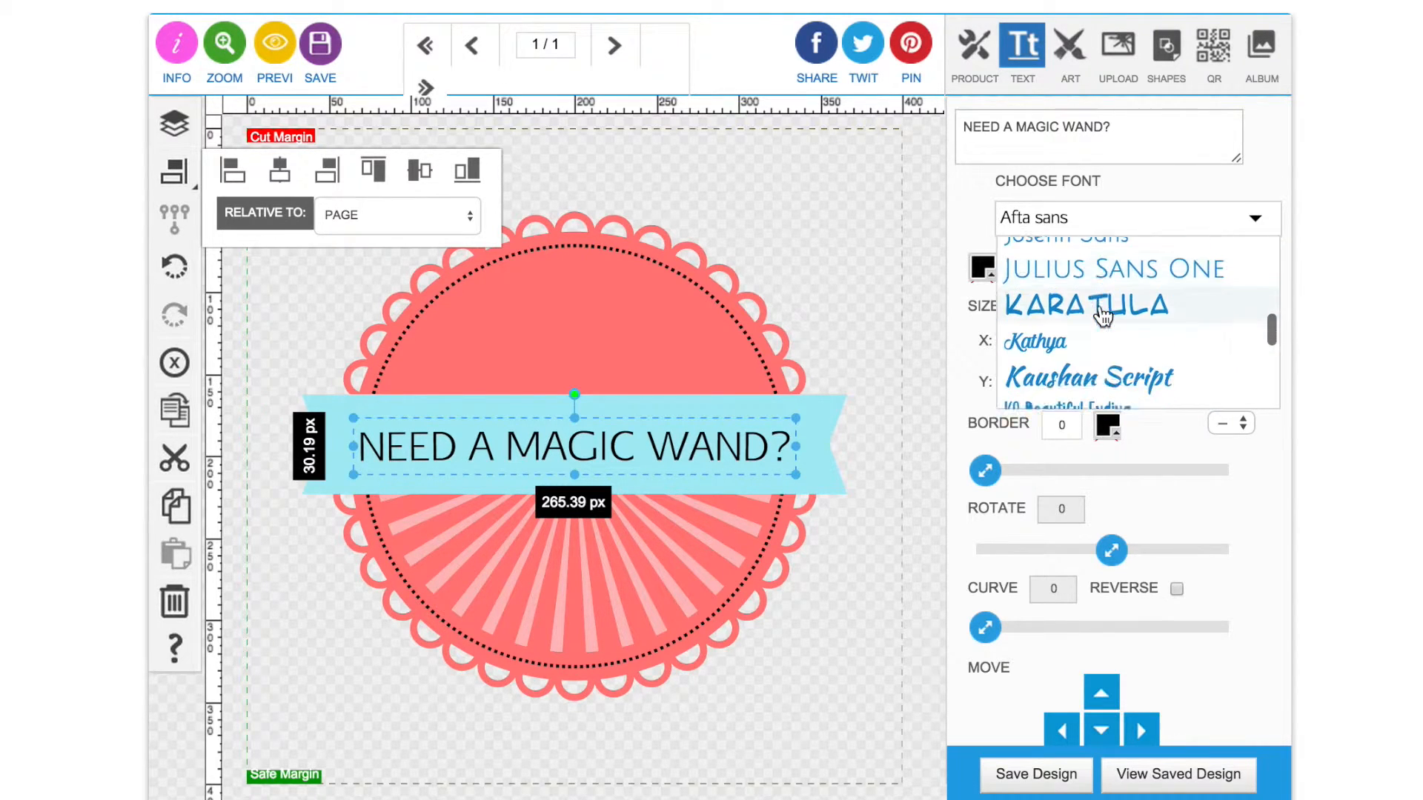
scroll(1103, 317, down, 8)
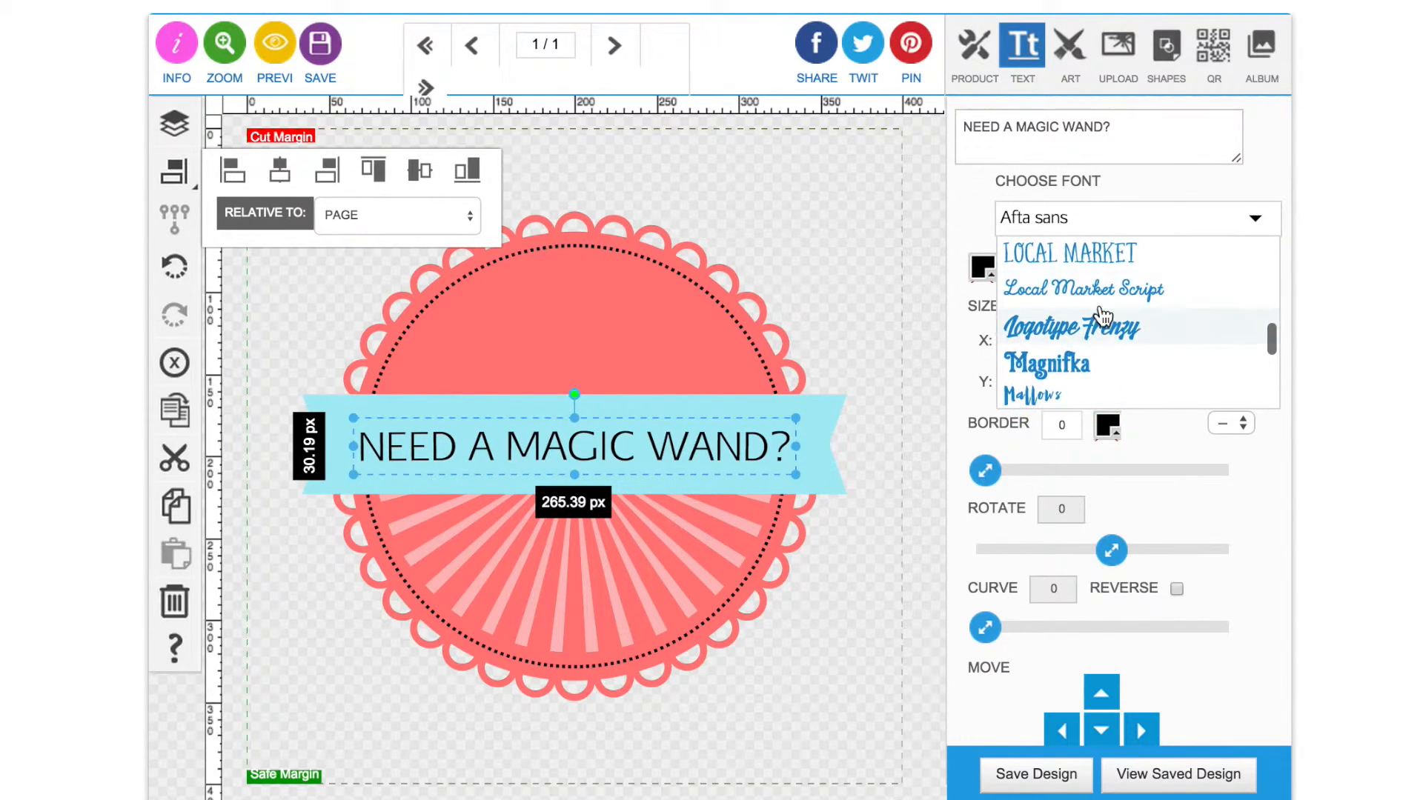
scroll(1103, 317, down, 8)
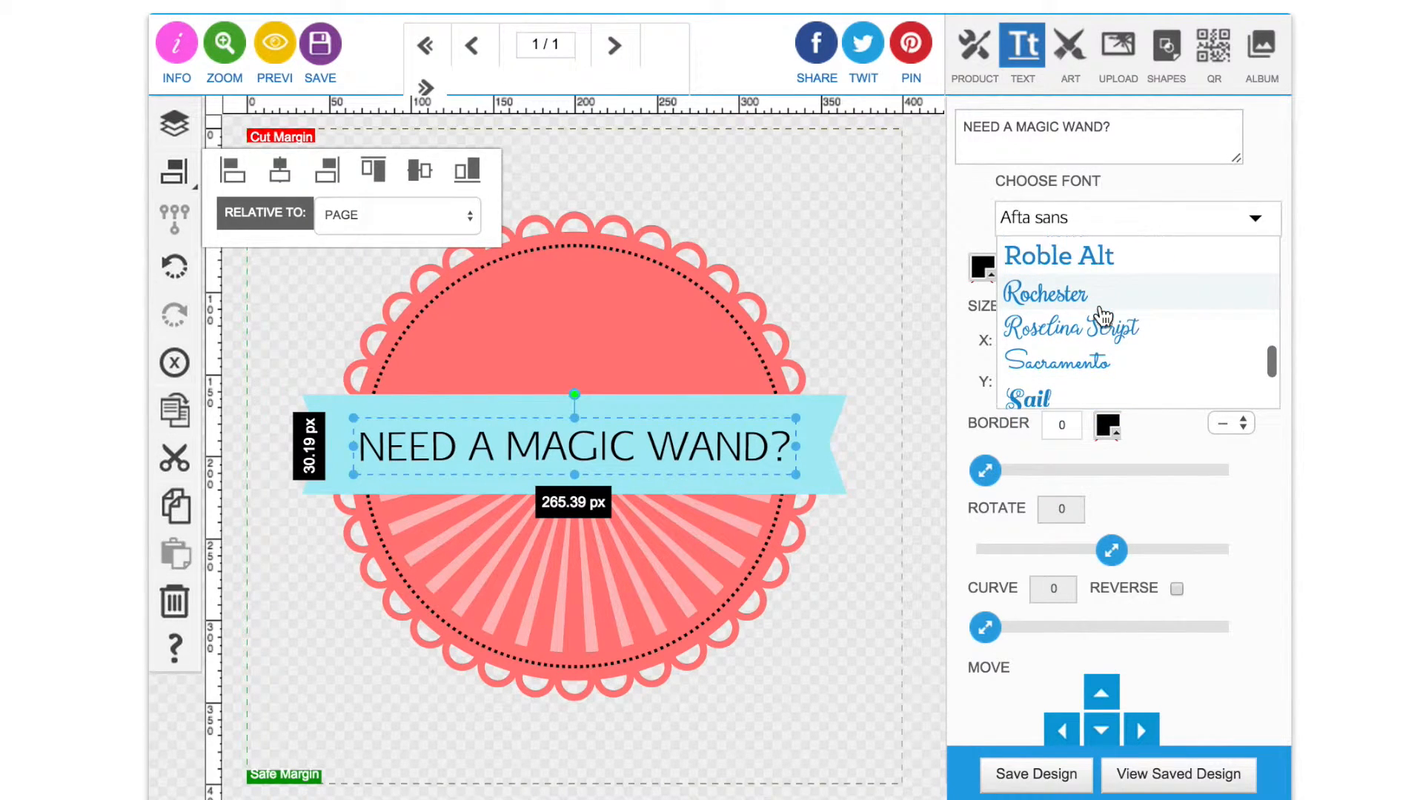
click(1086, 258)
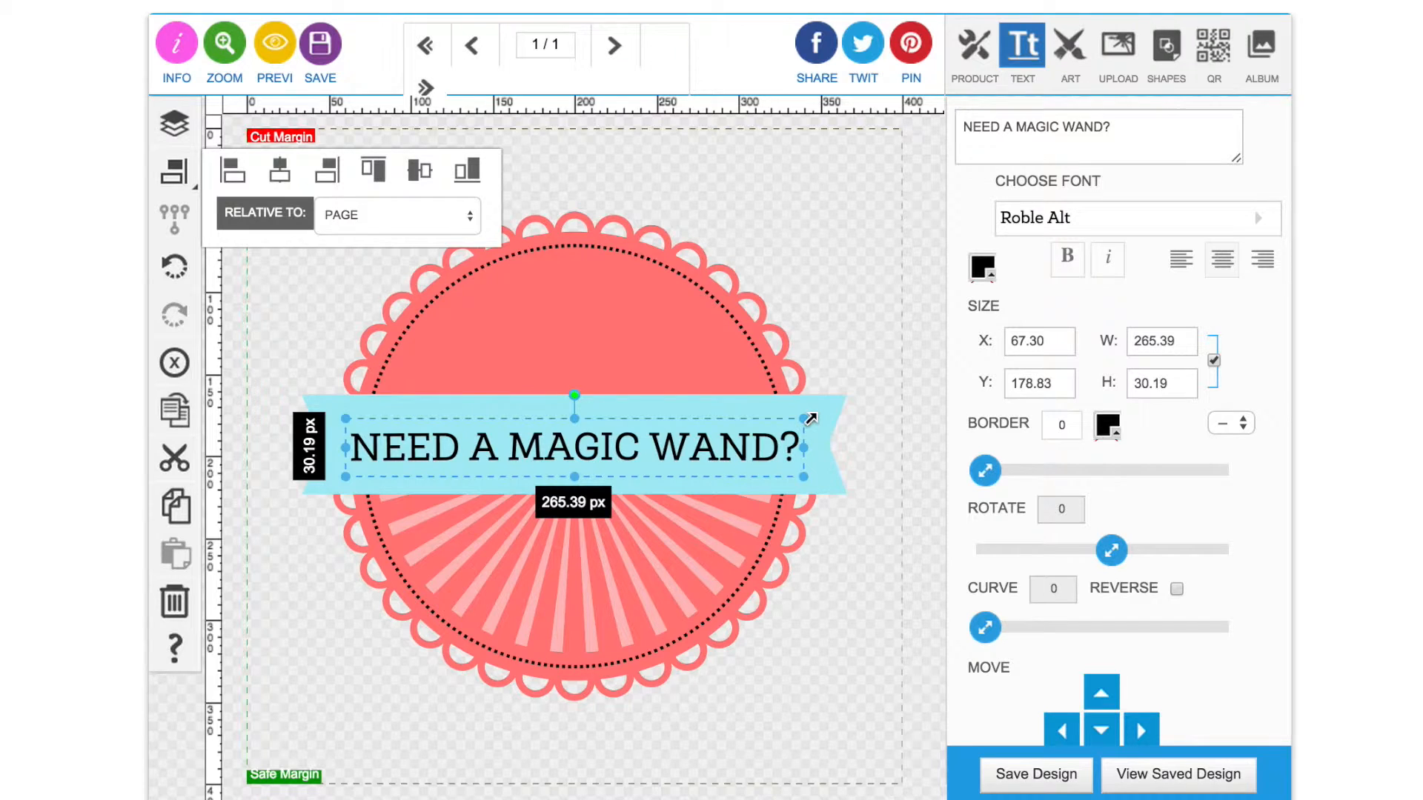
Step: Enlarge the ribbon text to about 279 px wide and centre it horizontally relative to the page
drag(811, 418, 815, 419)
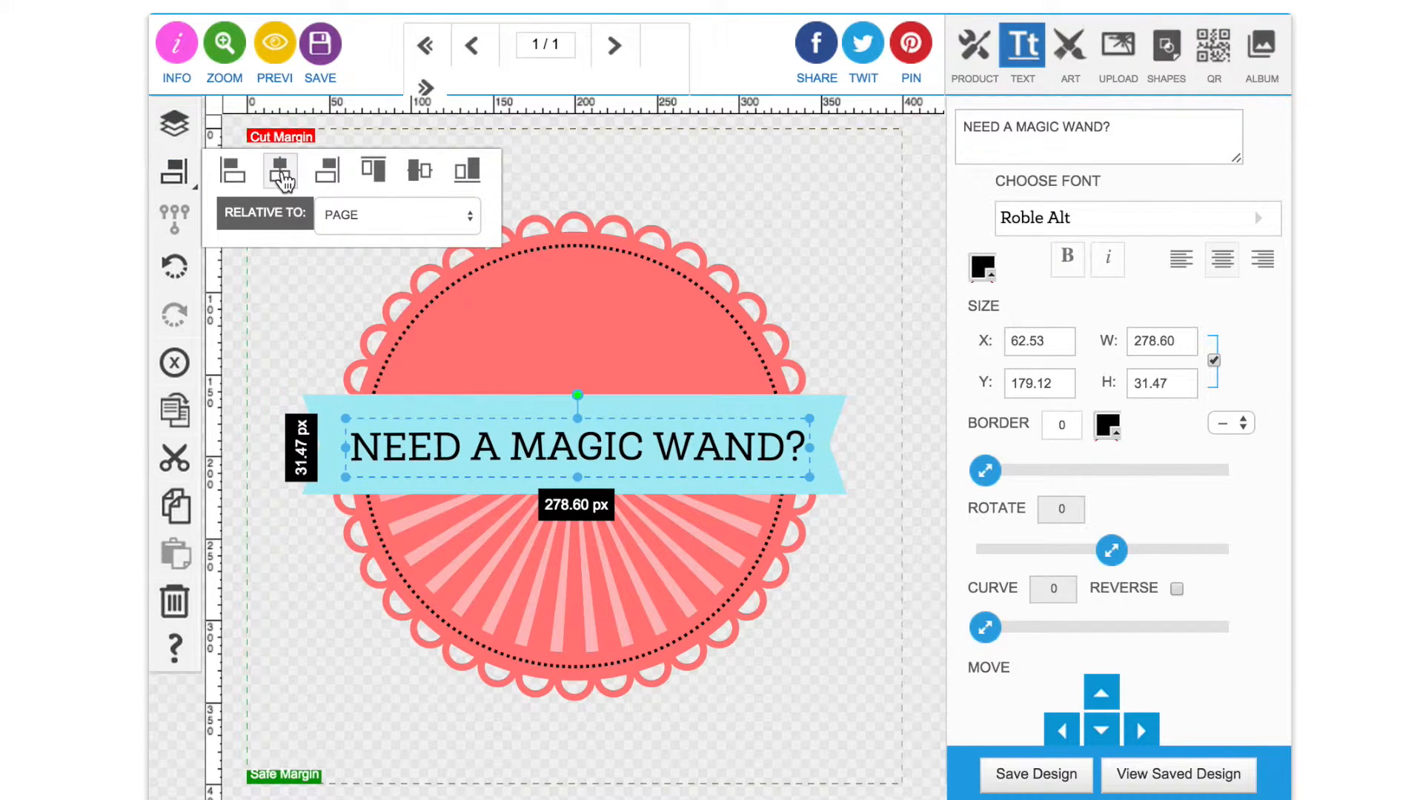
click(284, 180)
Step: Colour the "NEED A MAGIC WAND?" text white and deselect it
click(988, 267)
click(1126, 470)
click(1118, 177)
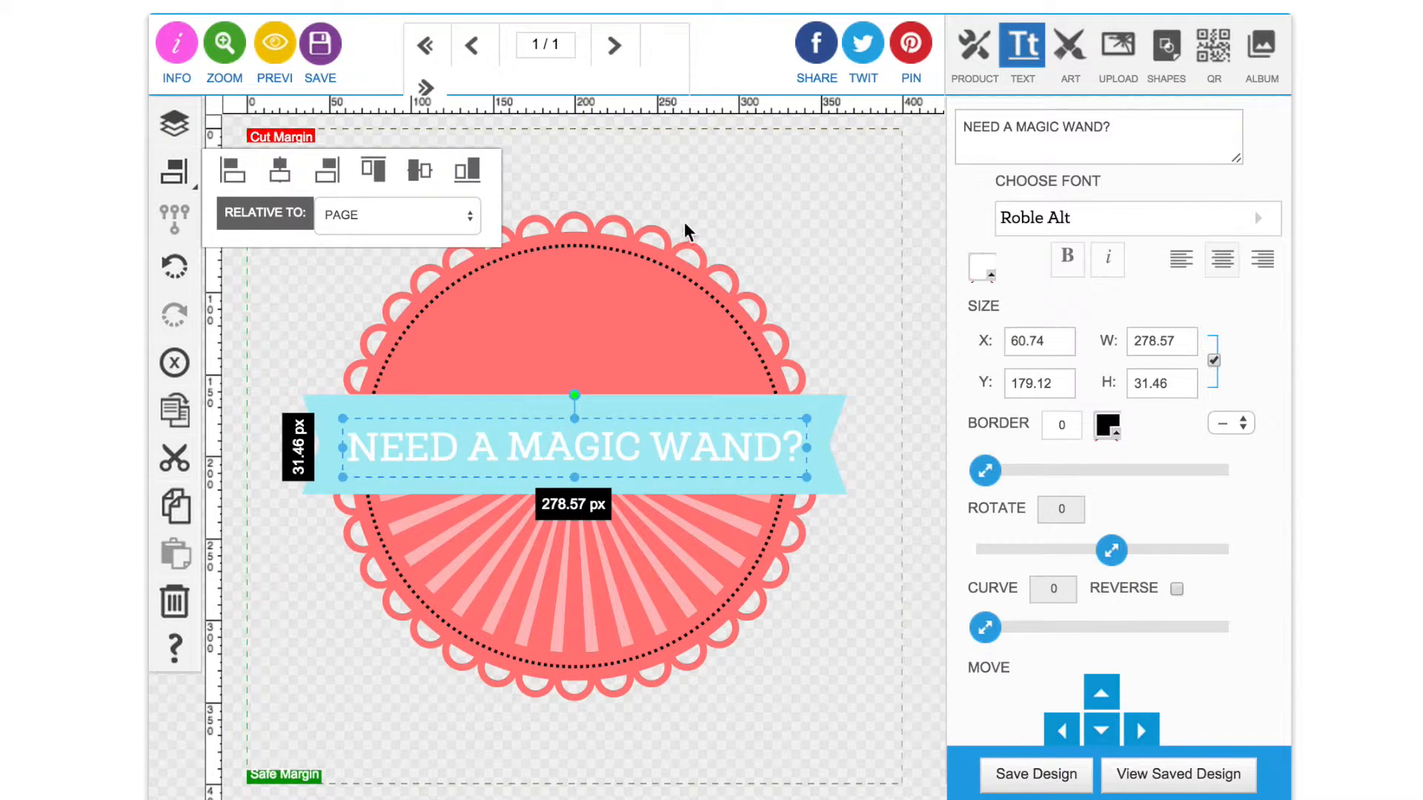
click(750, 177)
Step: Add the text "TELL ME YOUR 3 BUSINESS WISHES?" and set its curve to 0
click(1022, 48)
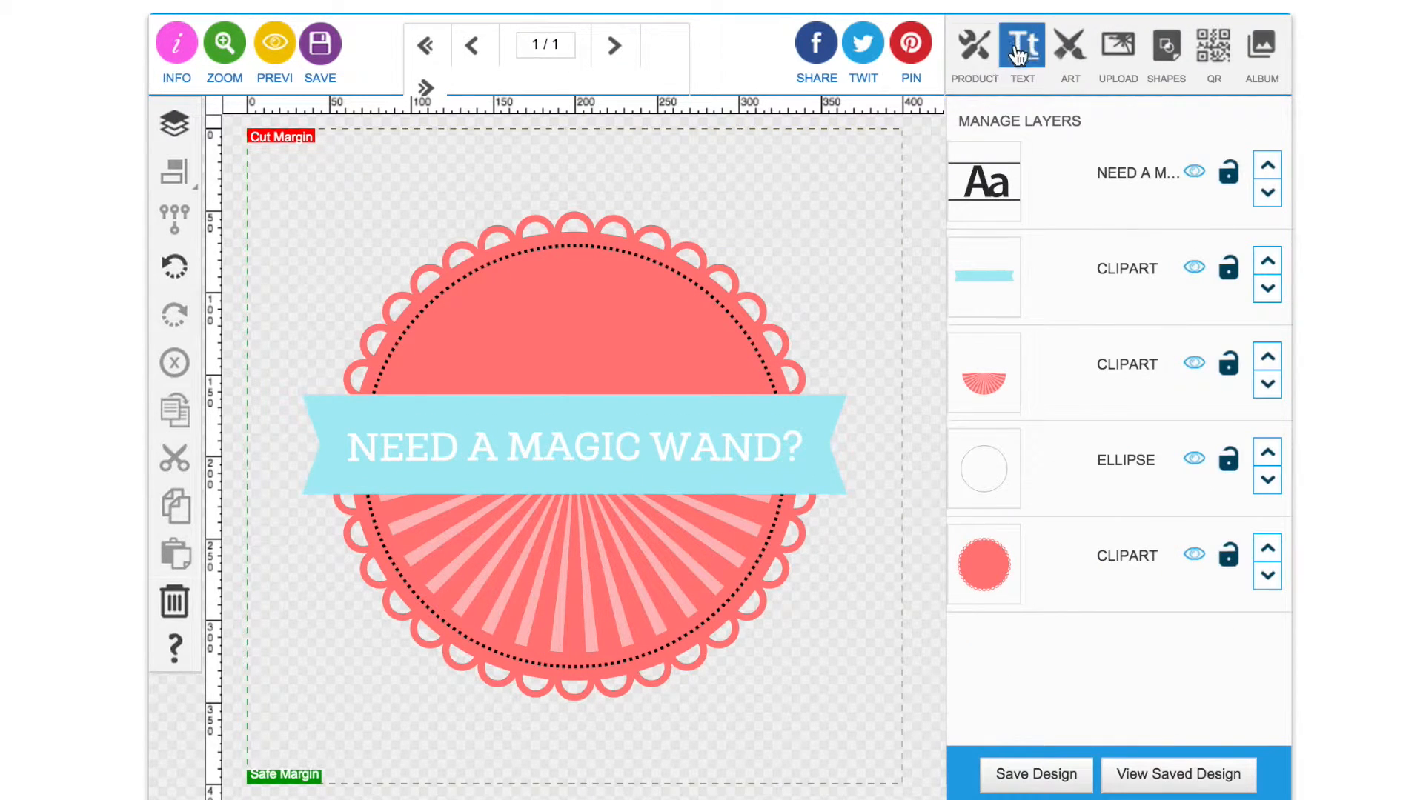
click(1056, 134)
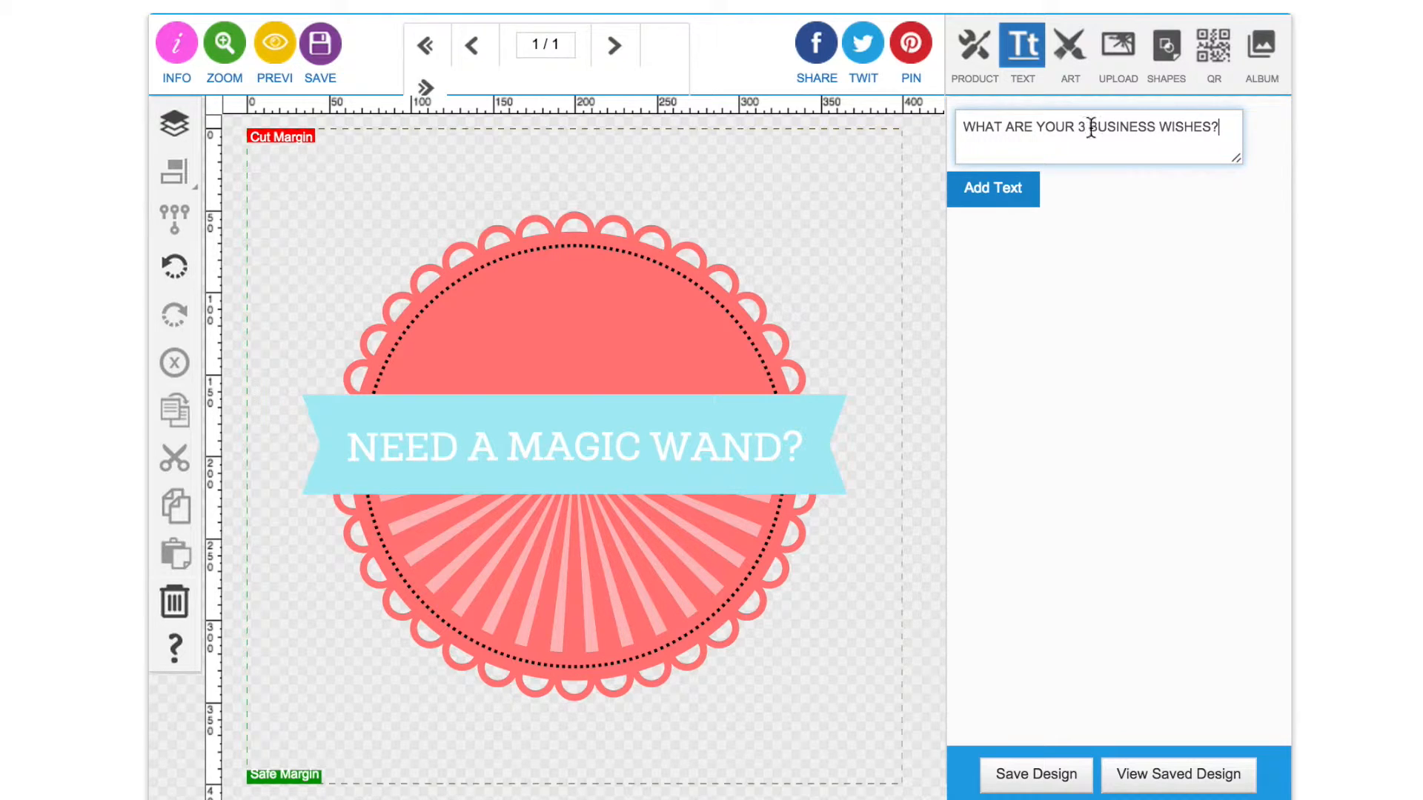
drag(1030, 127, 917, 125)
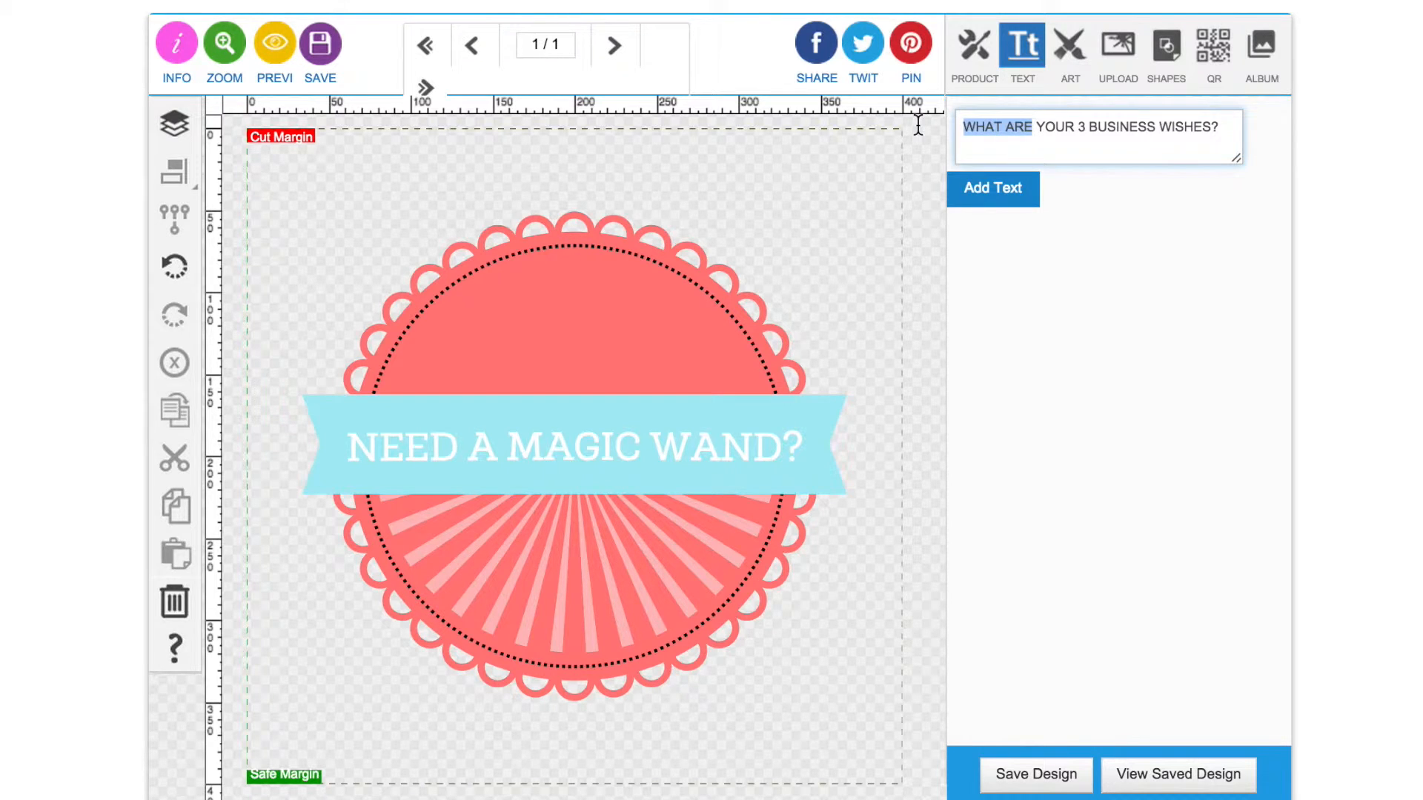
text(TELL ME)
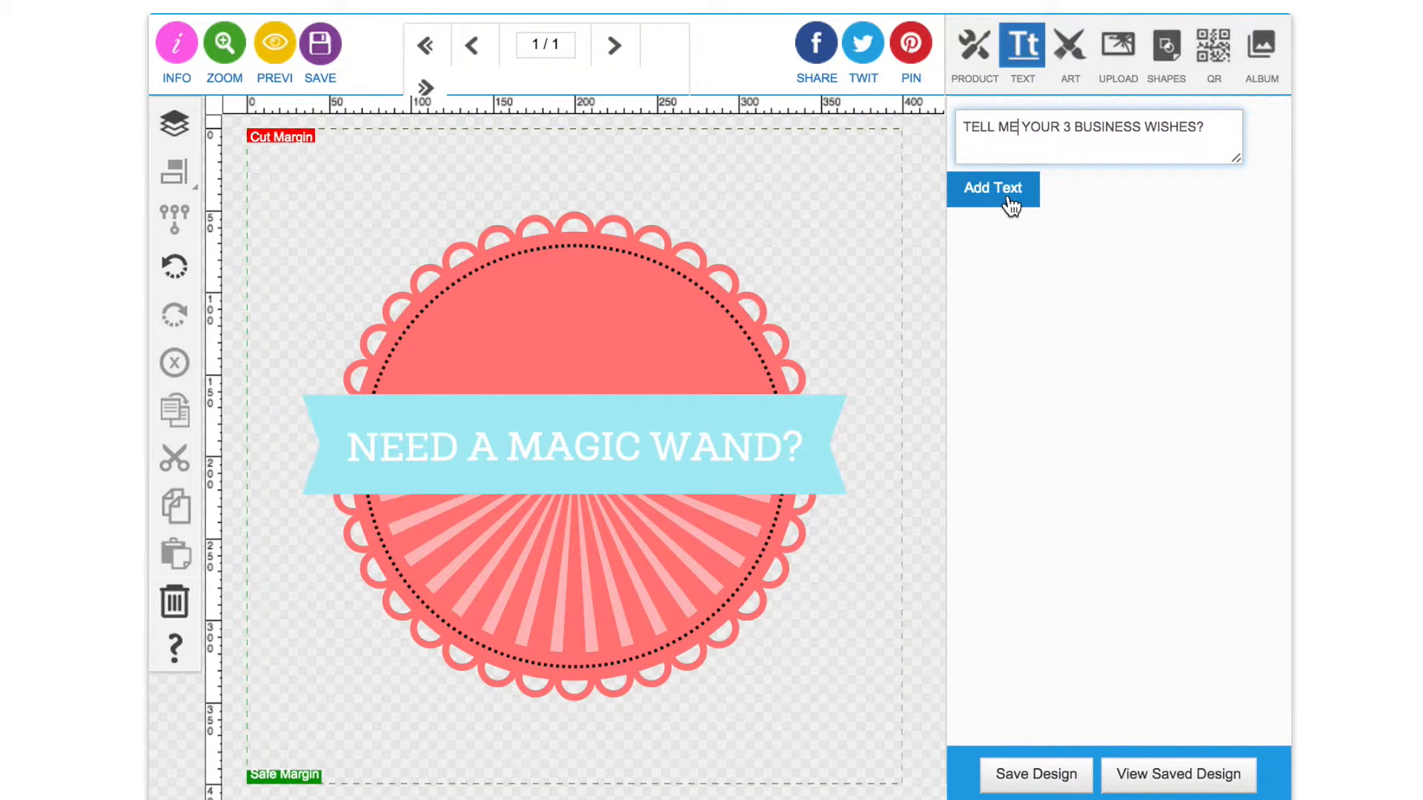
click(992, 188)
drag(1125, 631, 985, 628)
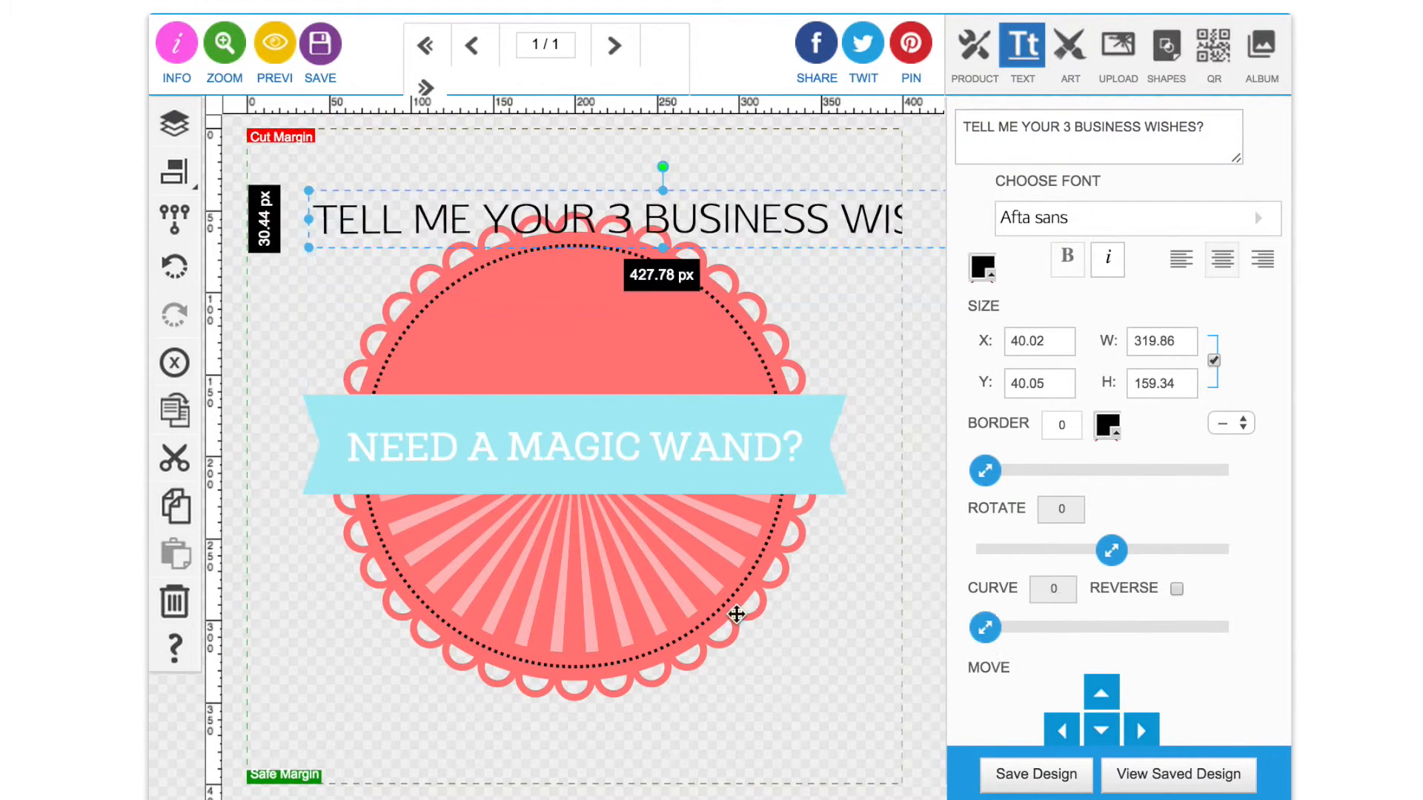
Step: Shrink the new text to about 253 px wide just below the ribbon and set its font to Oswald Regular
drag(306, 191, 601, 321)
drag(703, 329, 508, 518)
click(1087, 222)
scroll(1098, 358, up, 10)
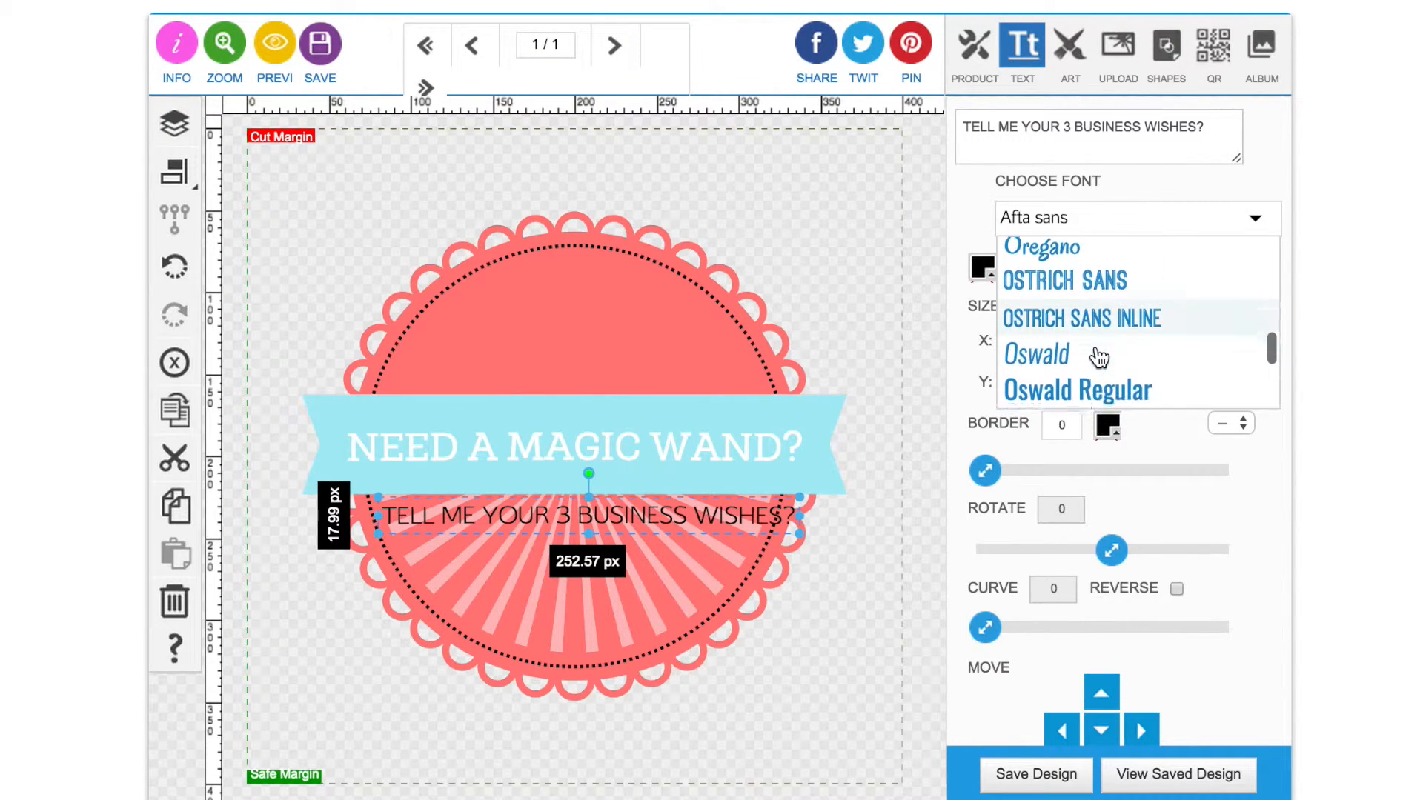
scroll(1098, 358, down, 1)
click(1103, 332)
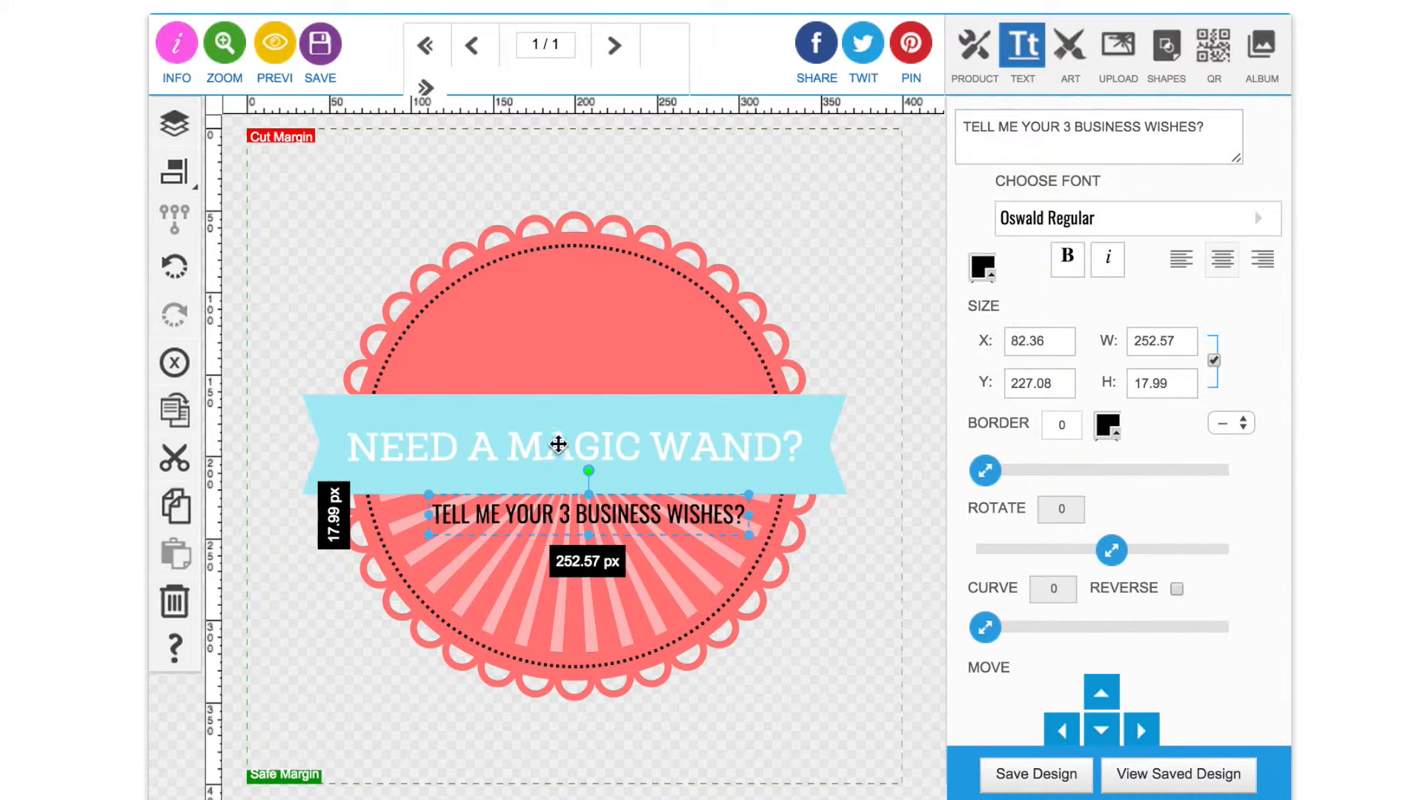
Step: Enlarge the business wishes text to about 210 px wide and centre it horizontally relative to the page
drag(428, 535, 397, 538)
click(174, 171)
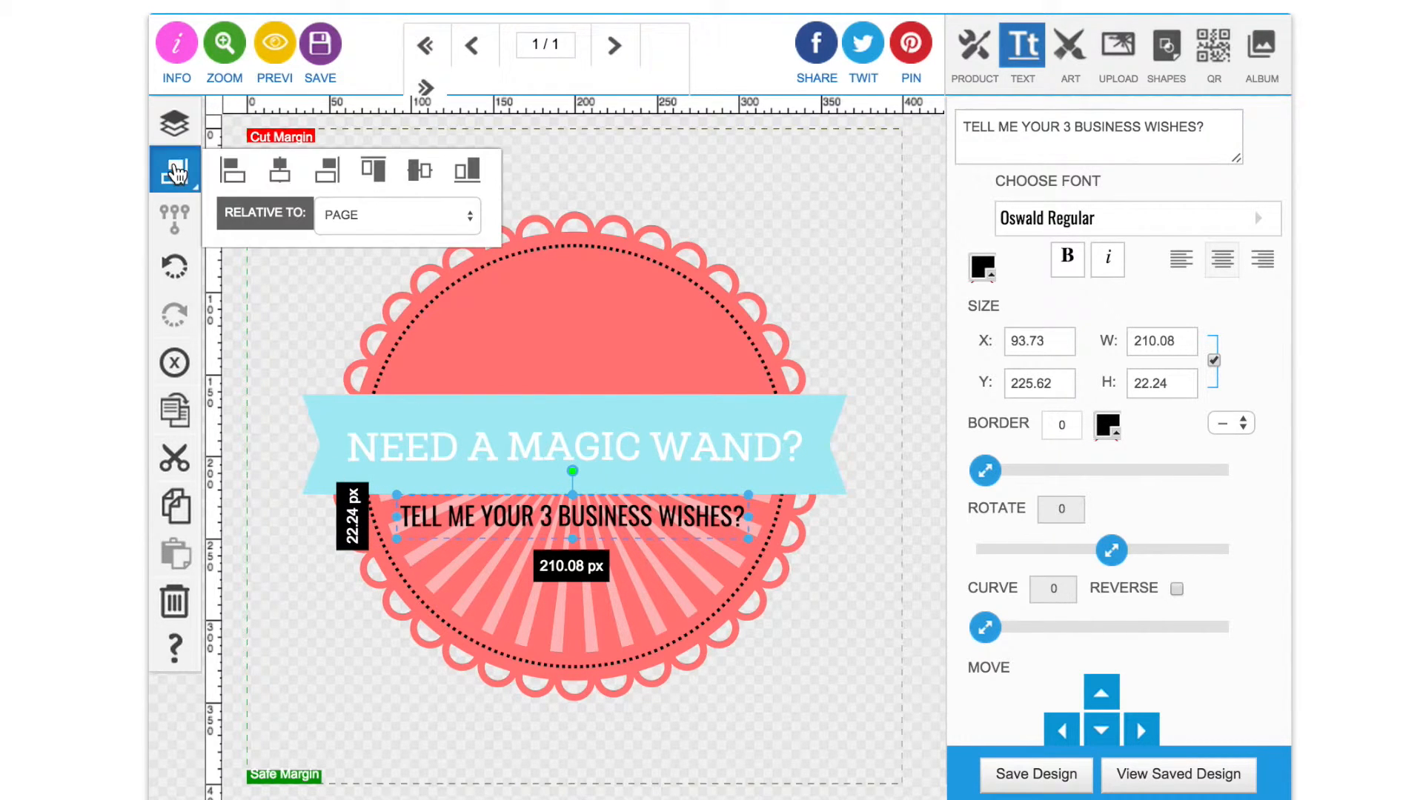
click(279, 171)
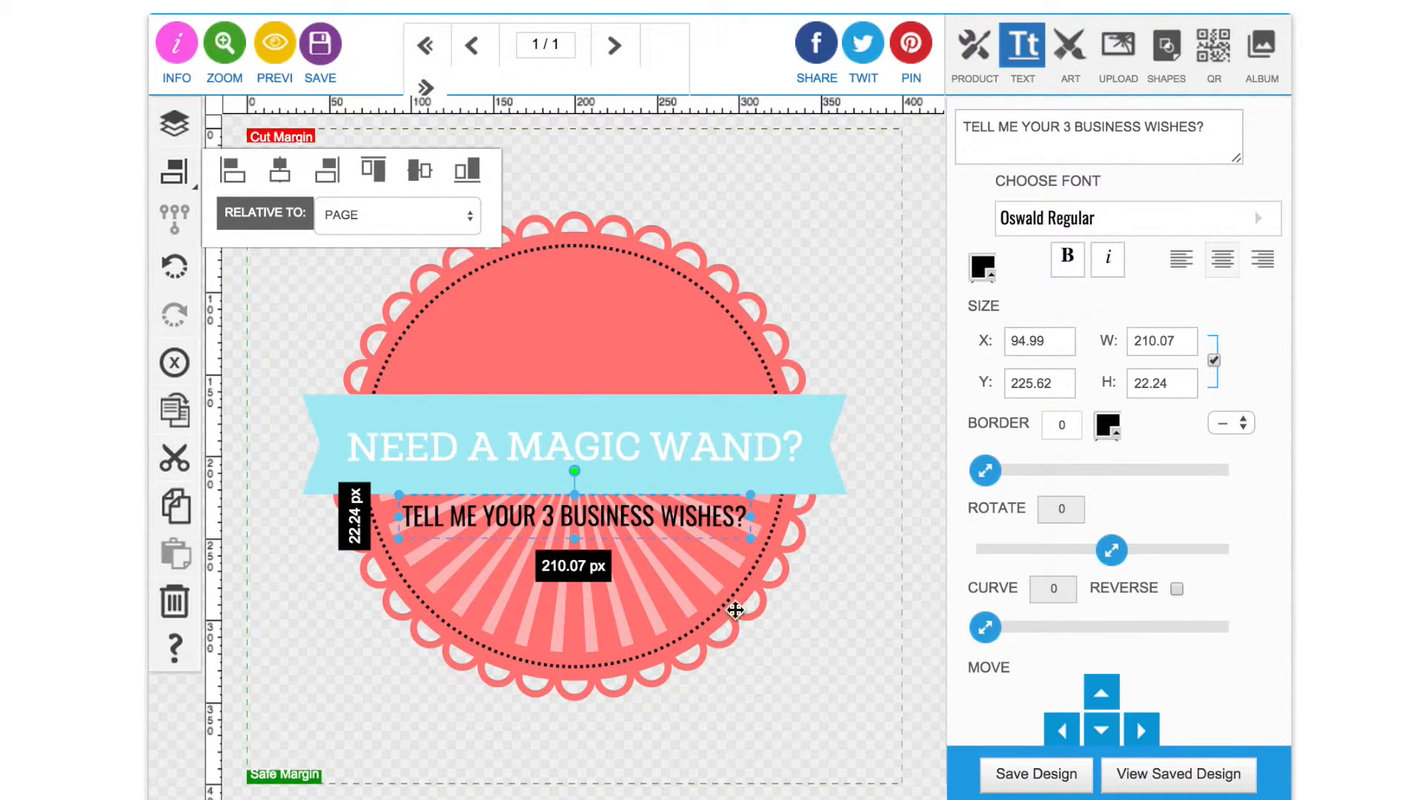
Step: Colour the "TELL ME YOUR 3 BUSINESS WISHES?" text white (#ffffff) and deselect it
click(982, 267)
click(1120, 466)
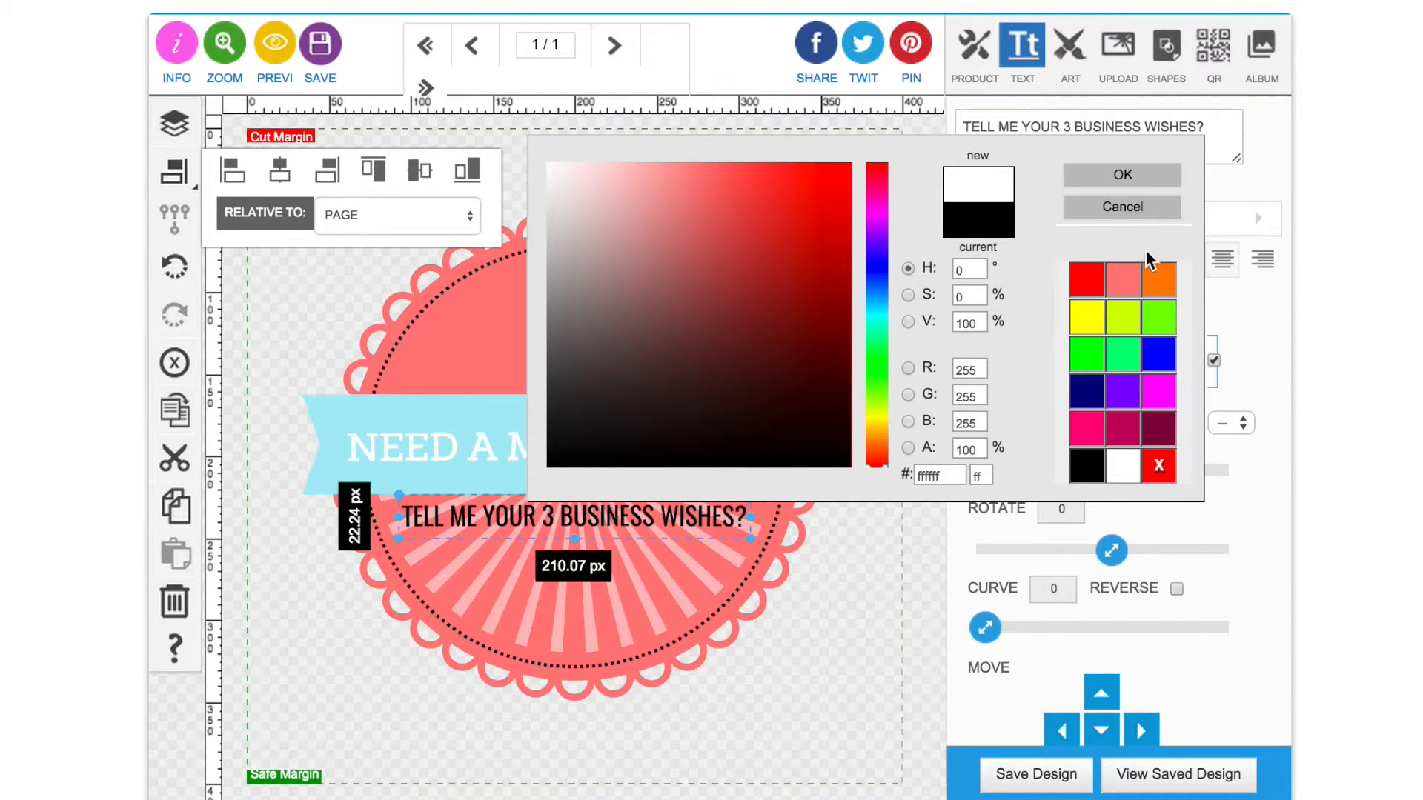
click(1122, 178)
click(832, 221)
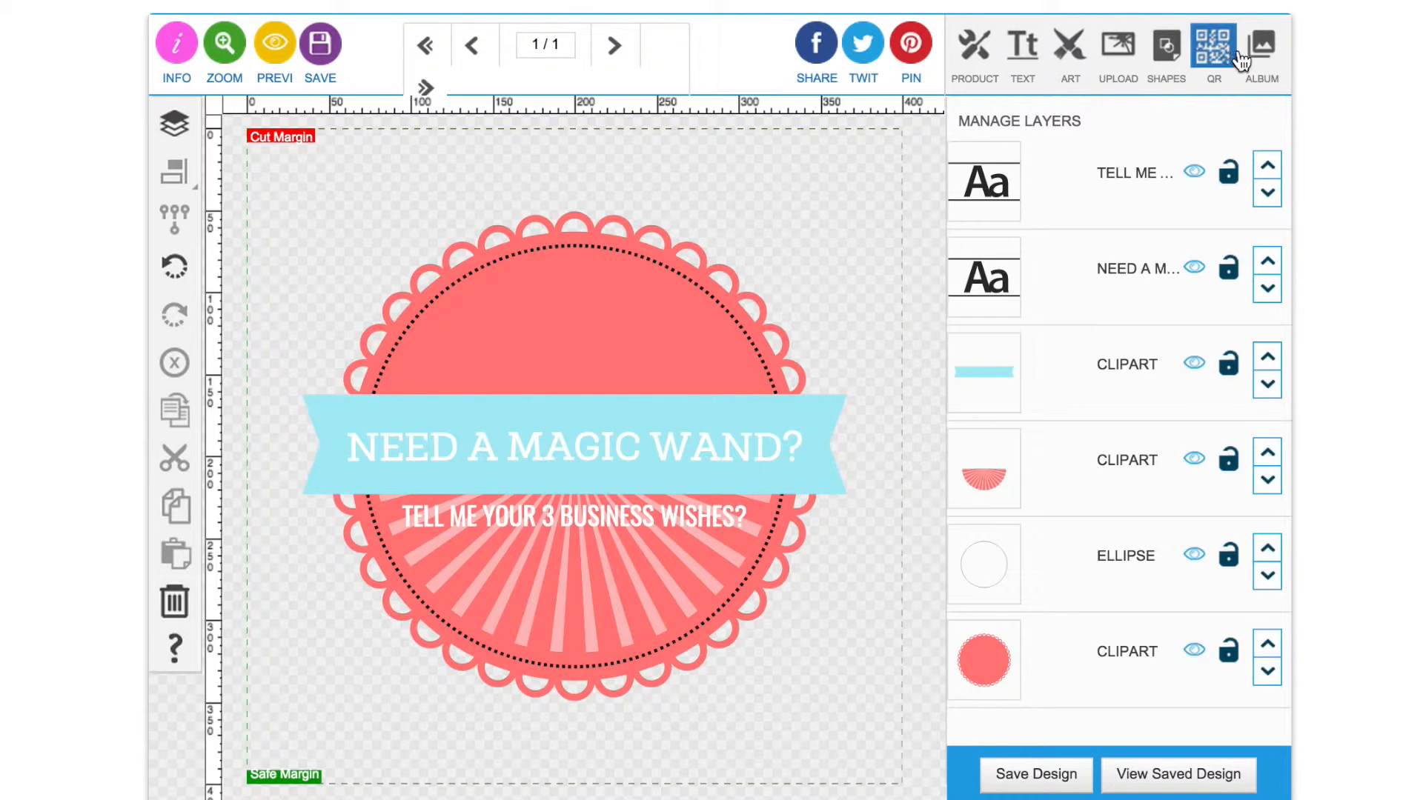
Step: Add the dotted rounded rectangle with a black outline from the Editable Backgrounds art category
click(1261, 46)
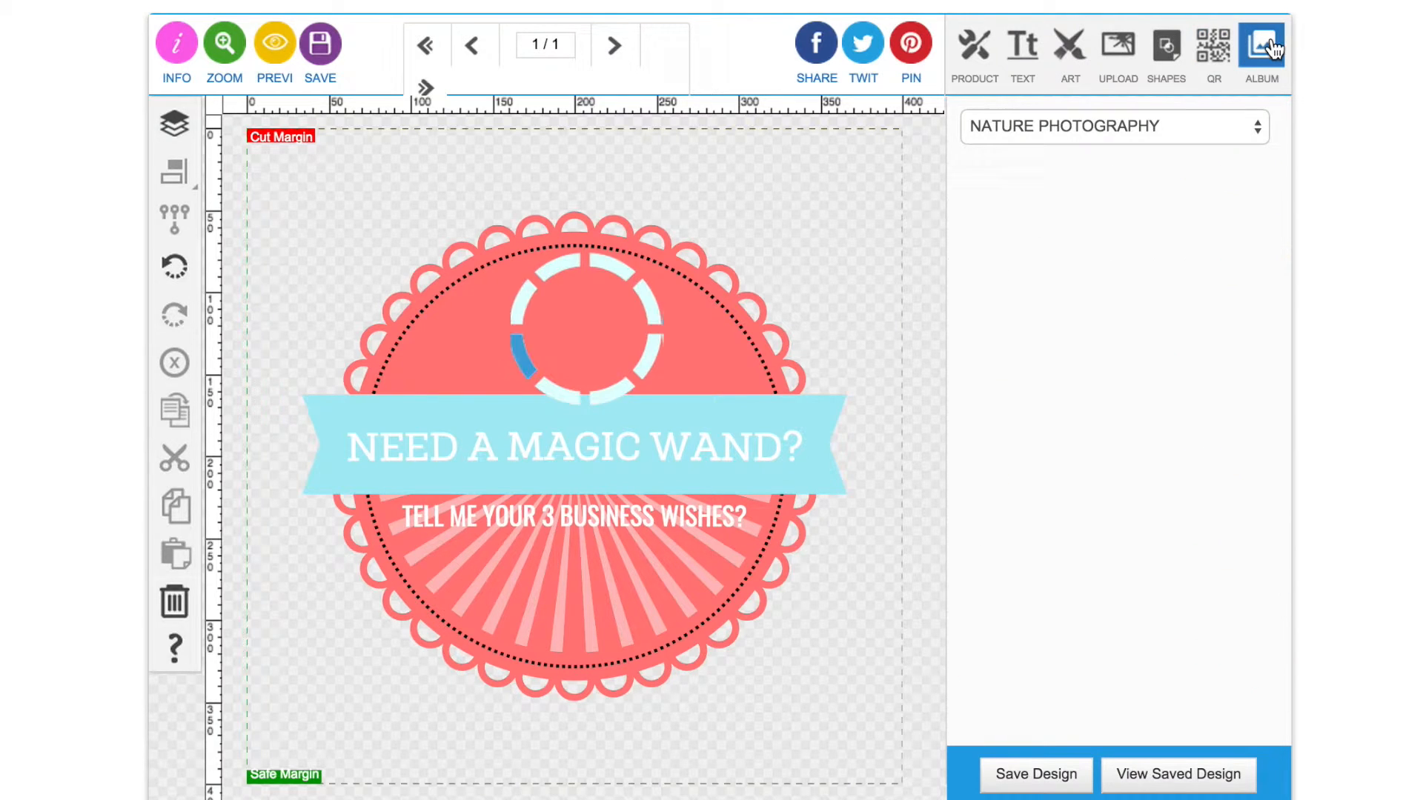
click(1068, 46)
click(1049, 132)
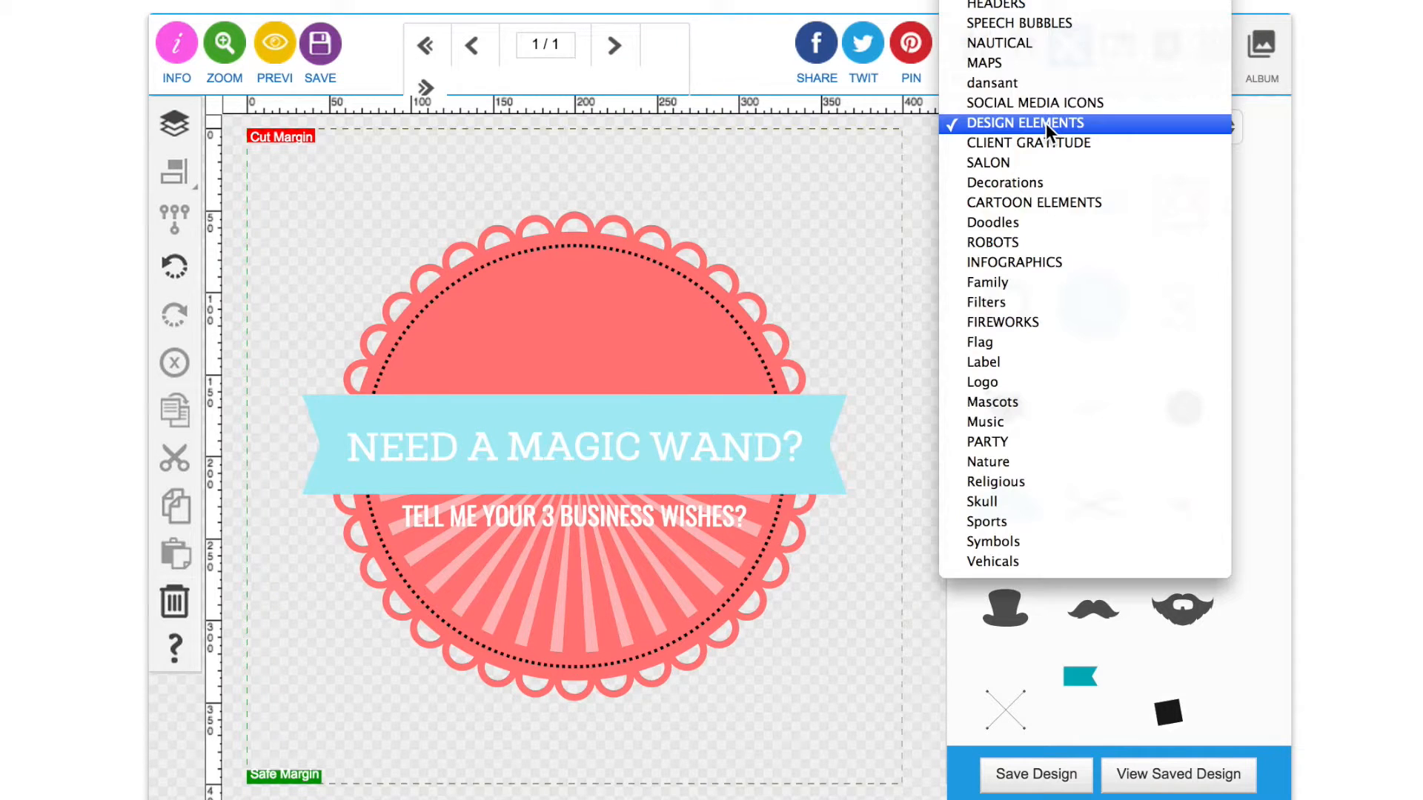
scroll(1046, 123, up, 4)
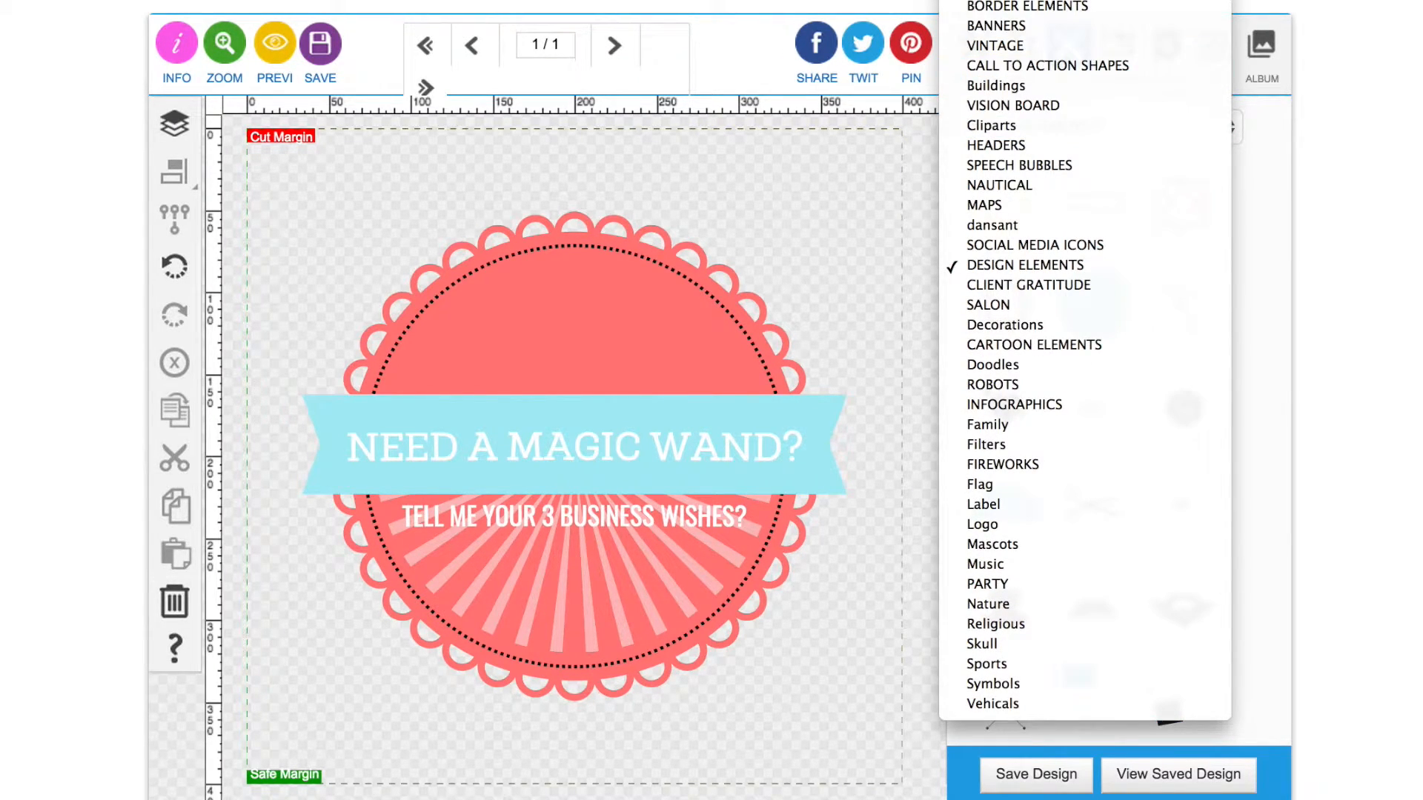
click(1043, 1)
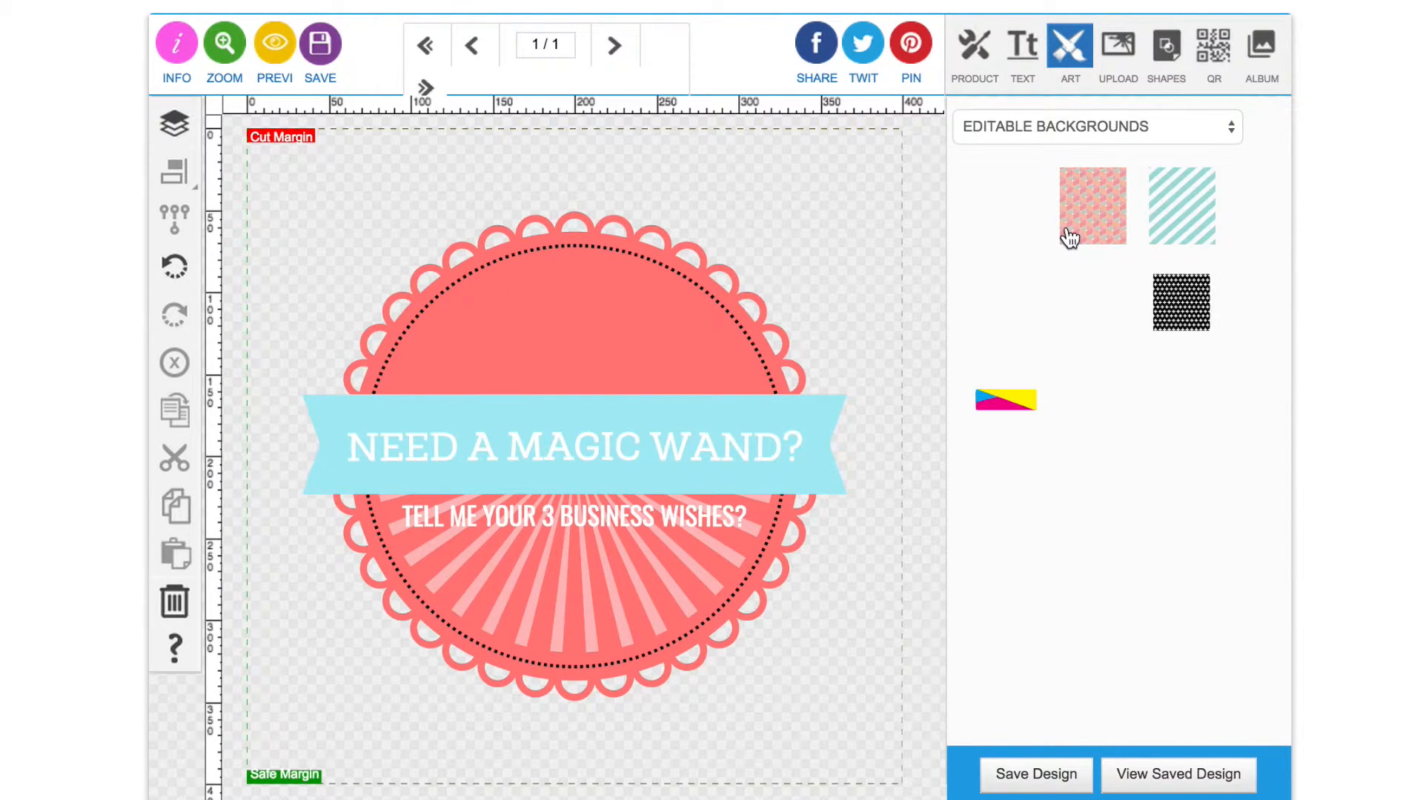
scroll(1036, 229, down, 2)
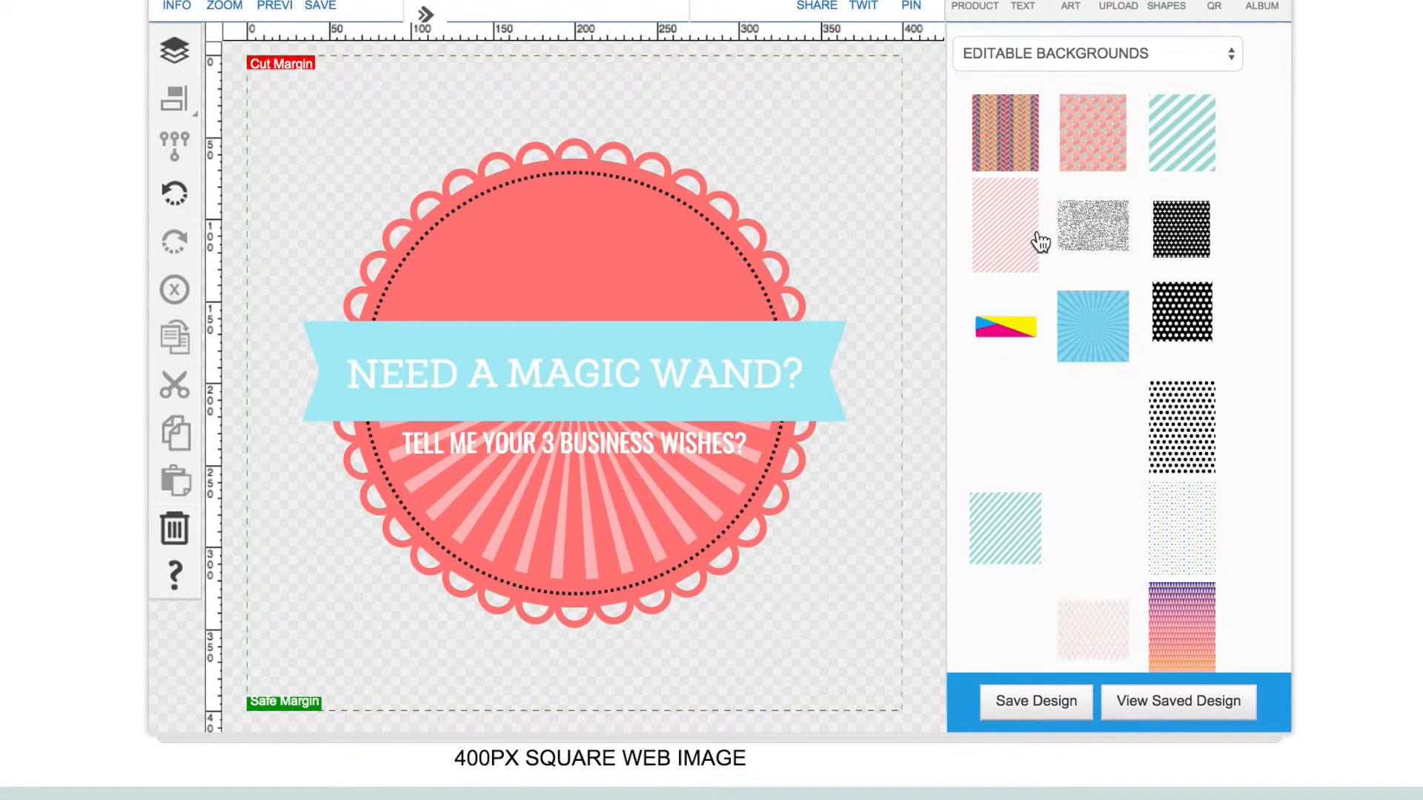
scroll(1111, 309, down, 4)
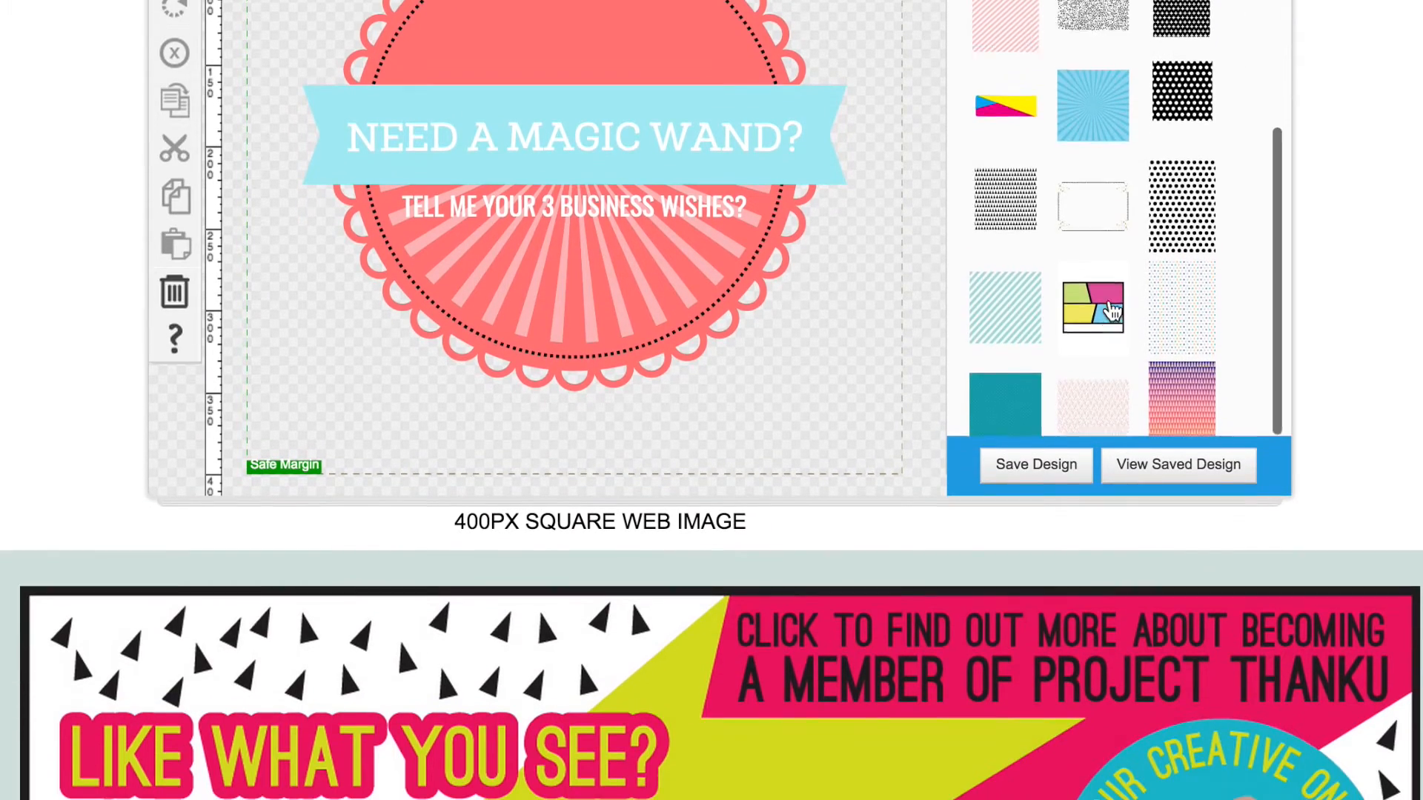
scroll(1112, 310, up, 5)
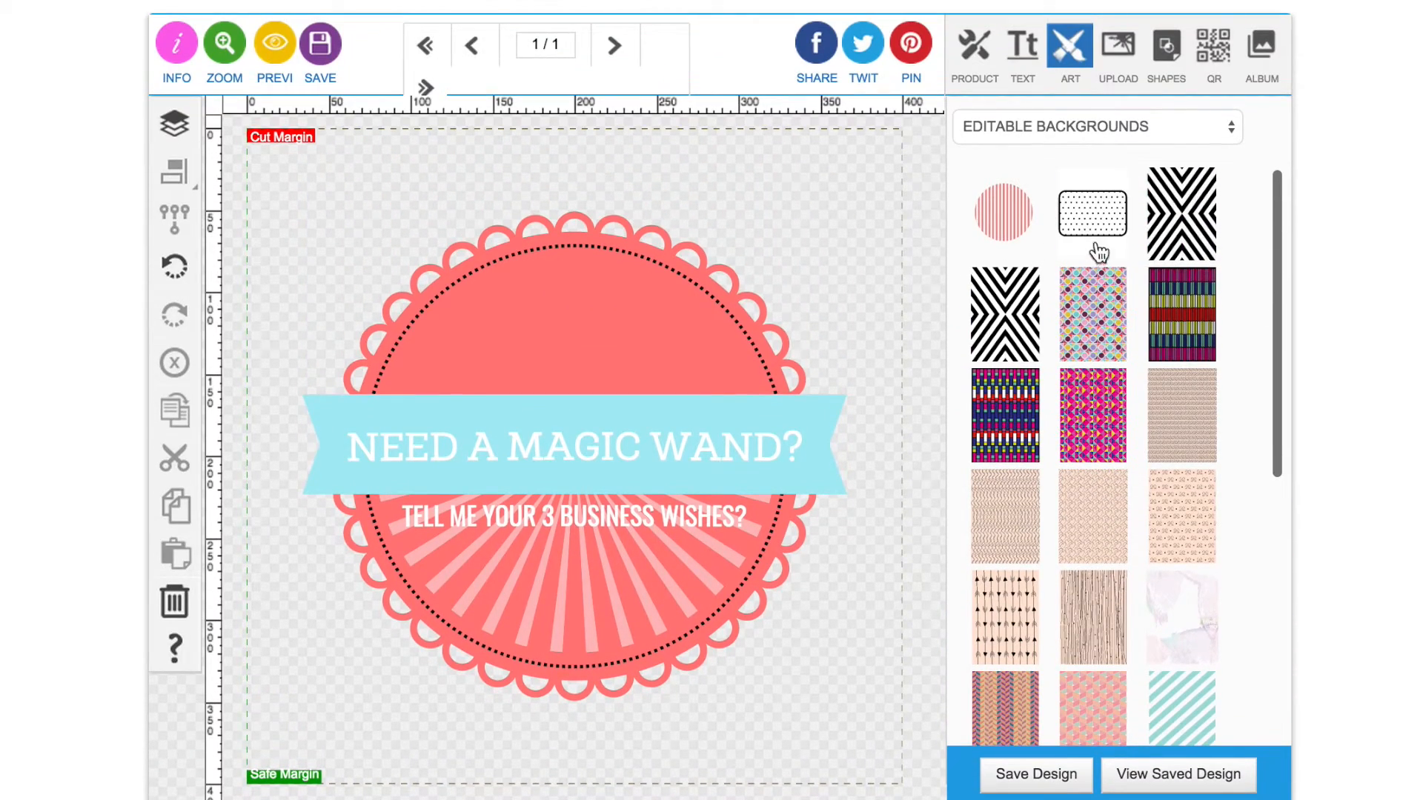
click(1092, 216)
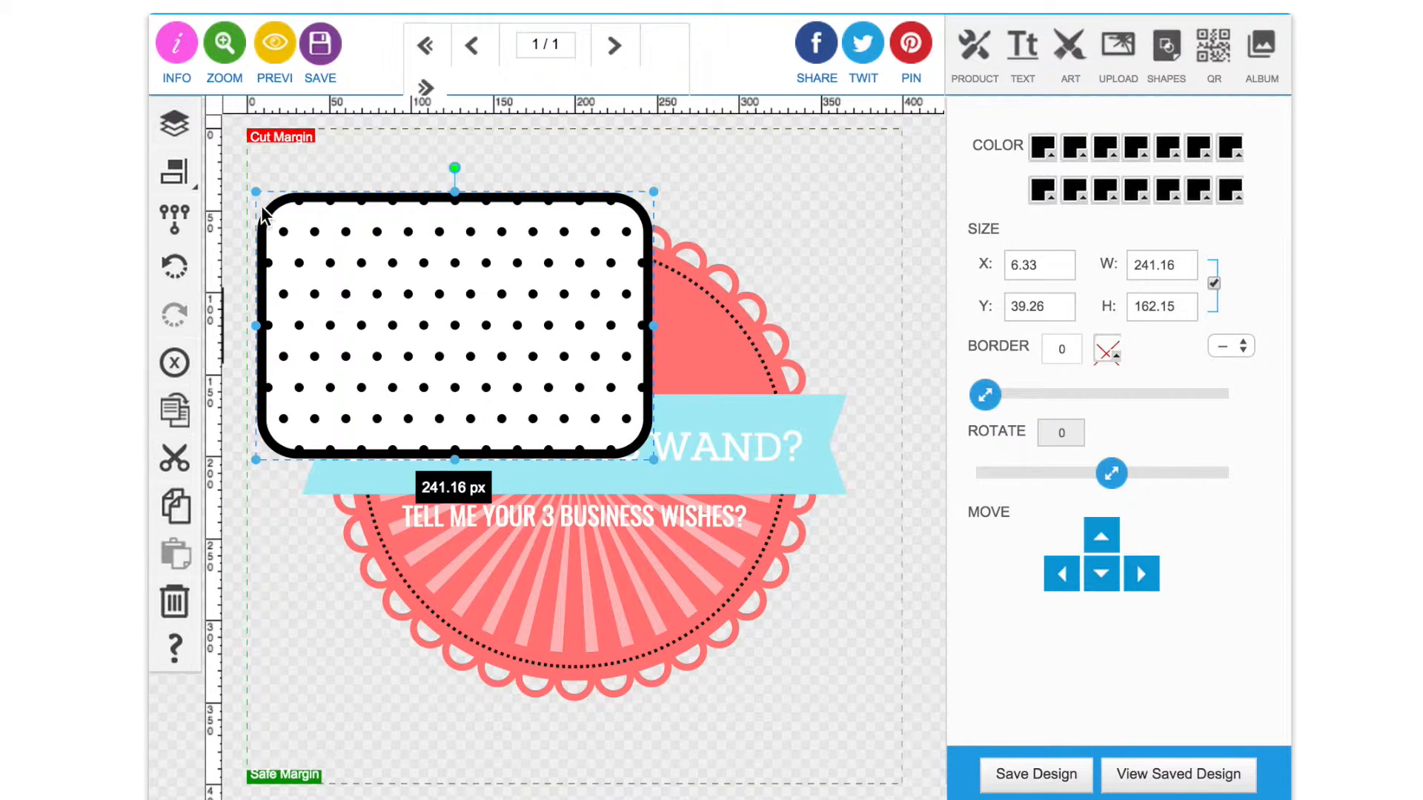
Step: Shrink the dotted rectangle to about 92 by 62 px and centre it horizontally on the page below the business wishes text
drag(254, 192, 500, 356)
drag(561, 432, 563, 618)
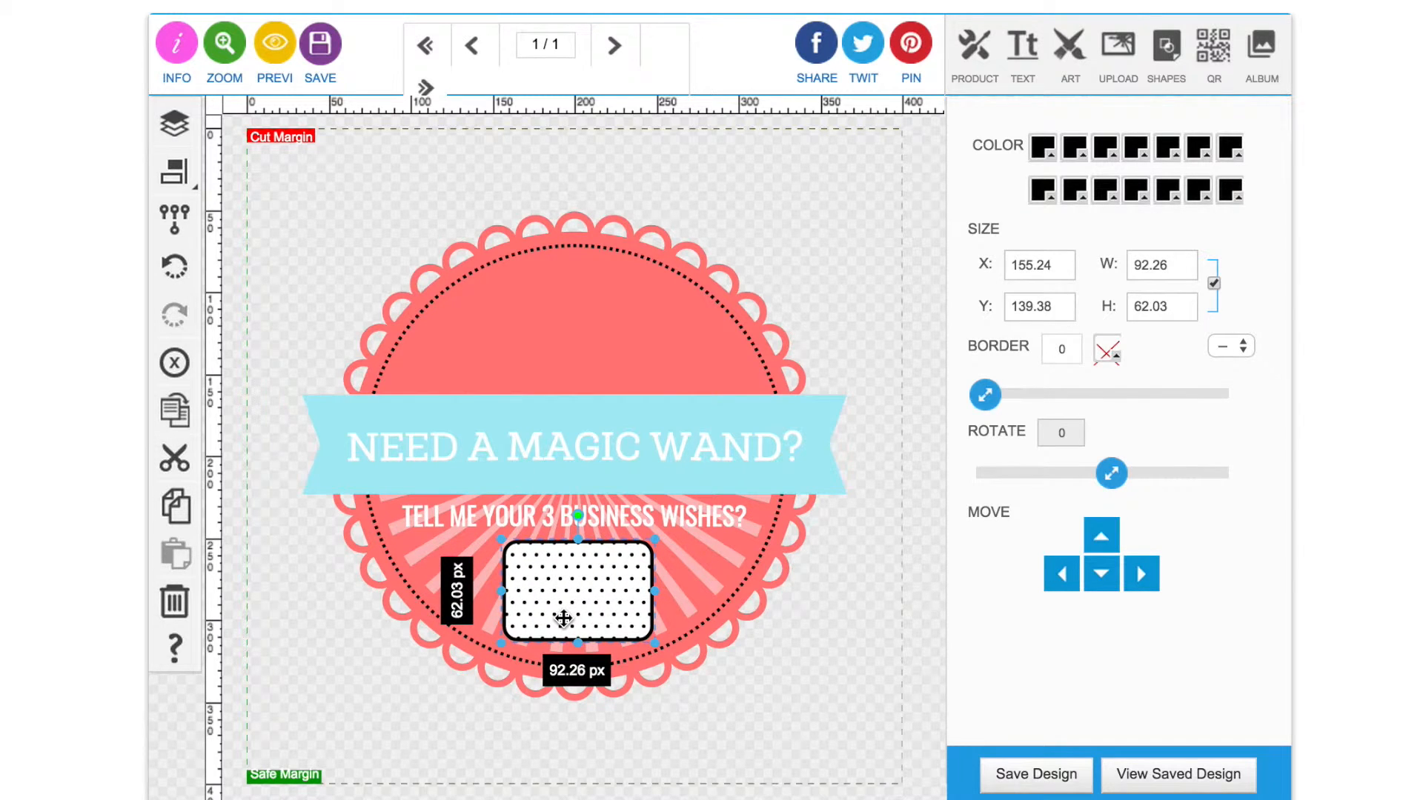
click(174, 170)
click(283, 175)
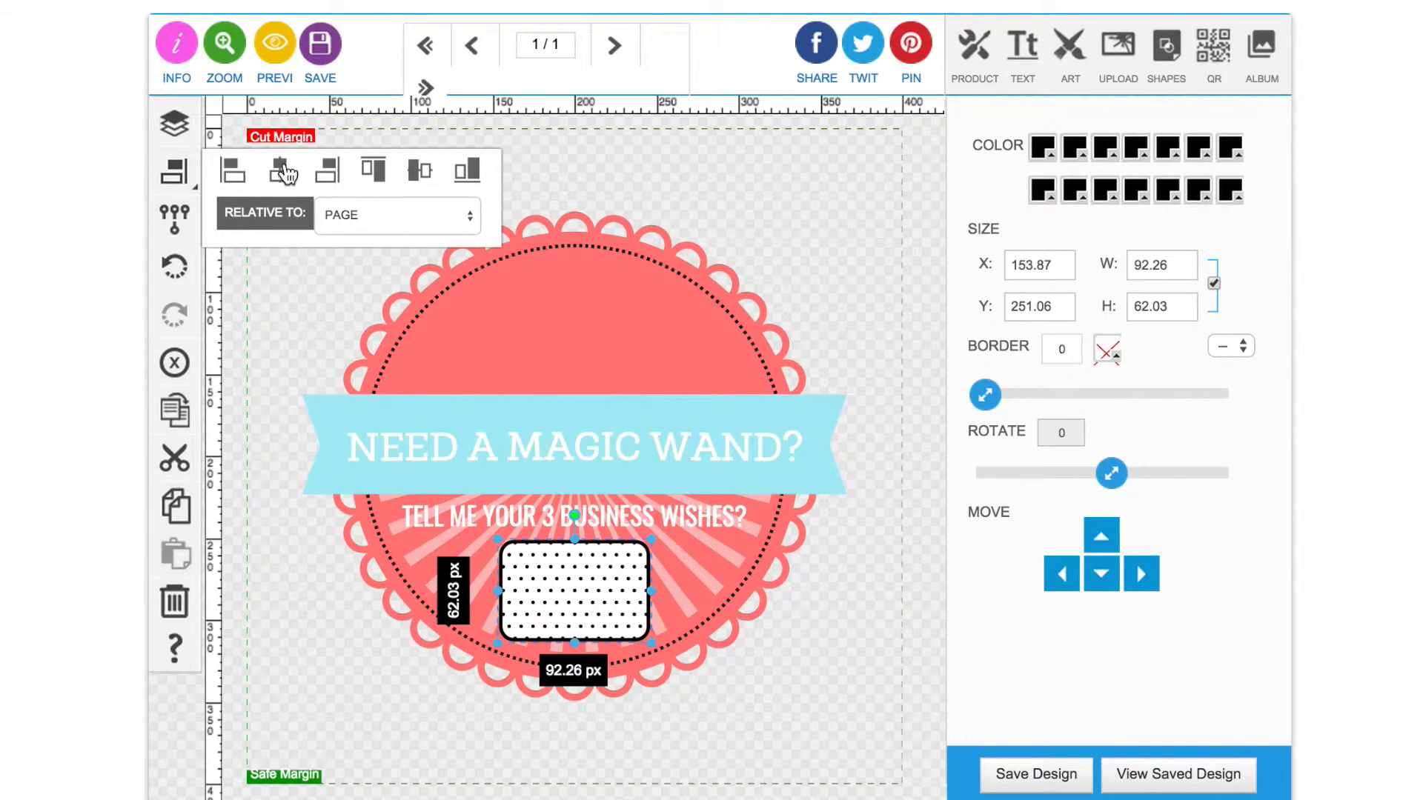
click(771, 220)
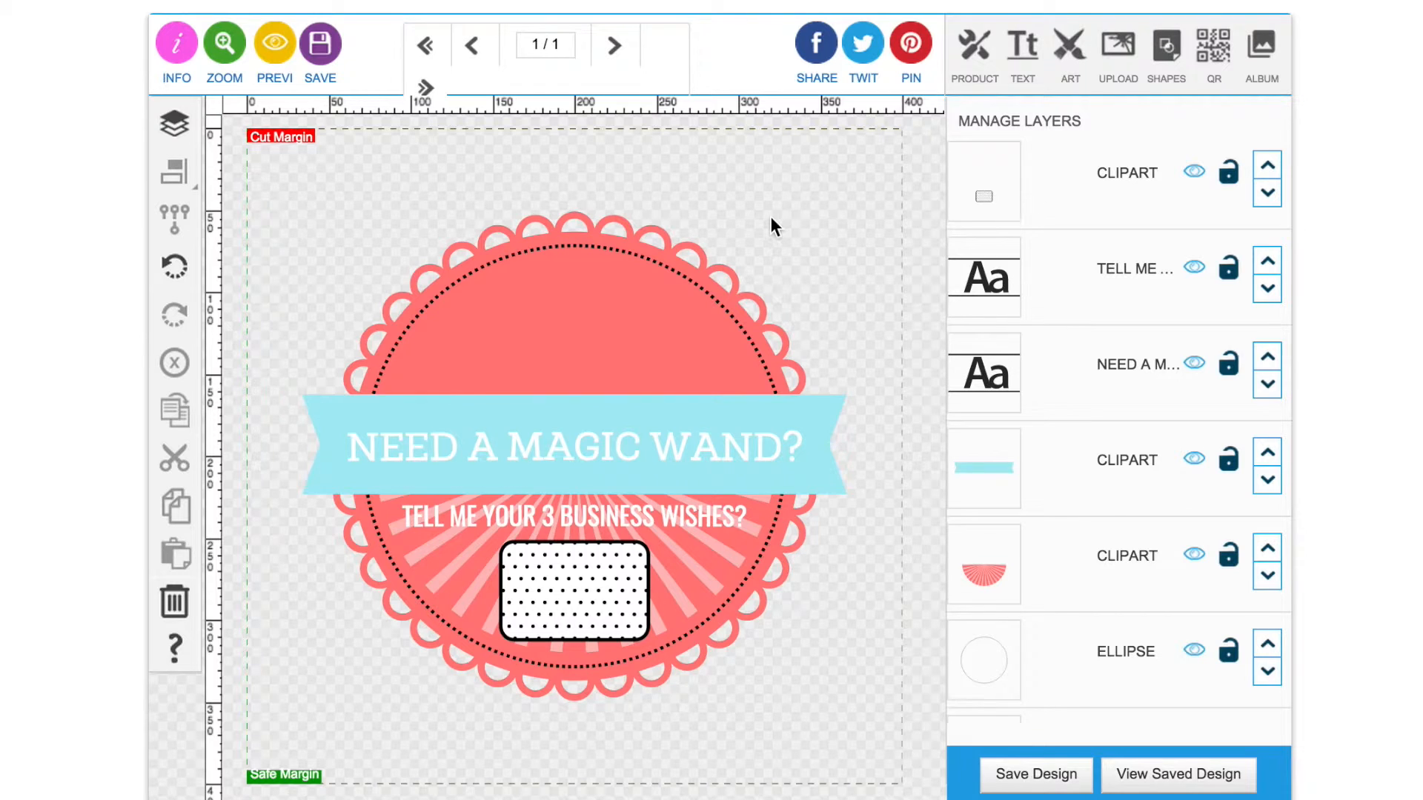
Step: Add the text "GO" and set its curve to 0
click(1022, 49)
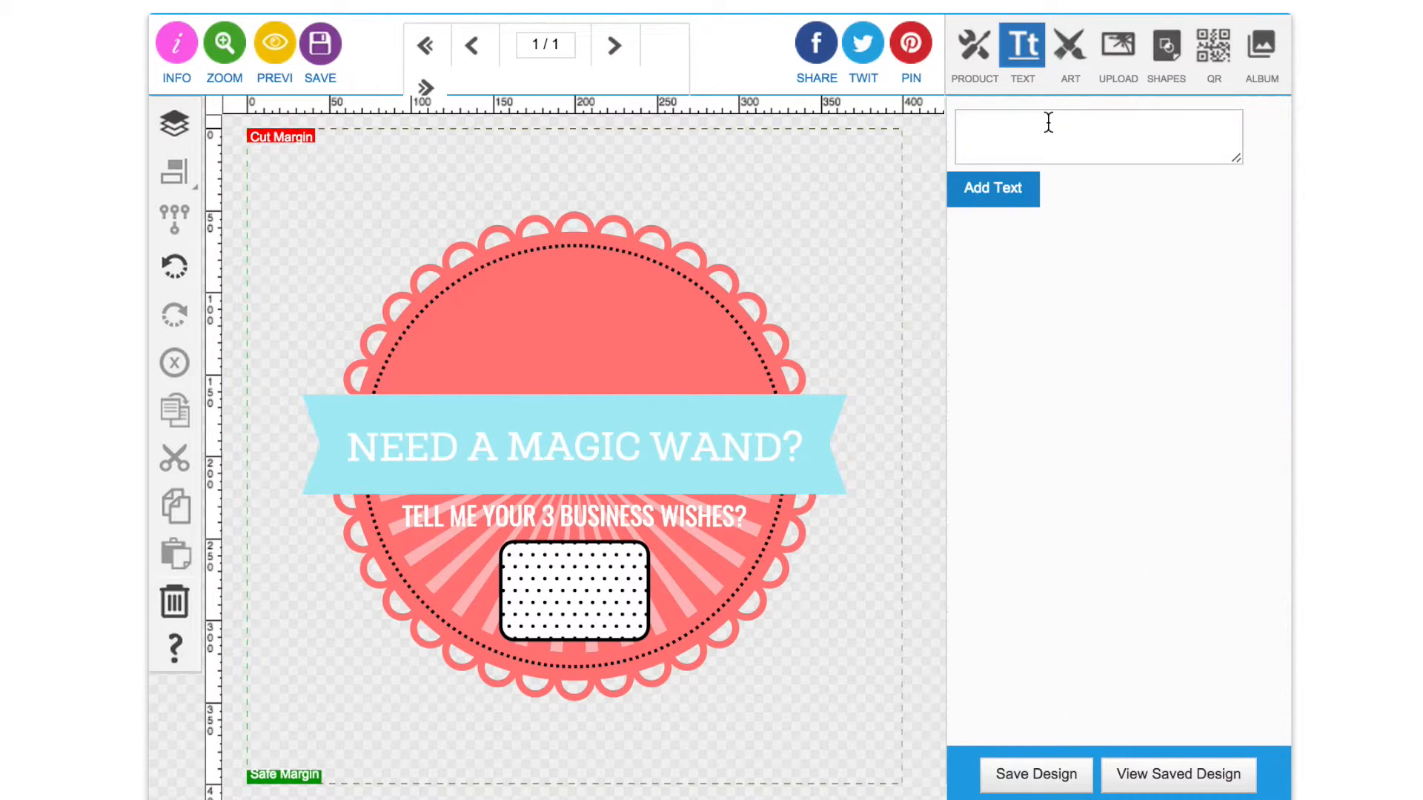
click(1047, 124)
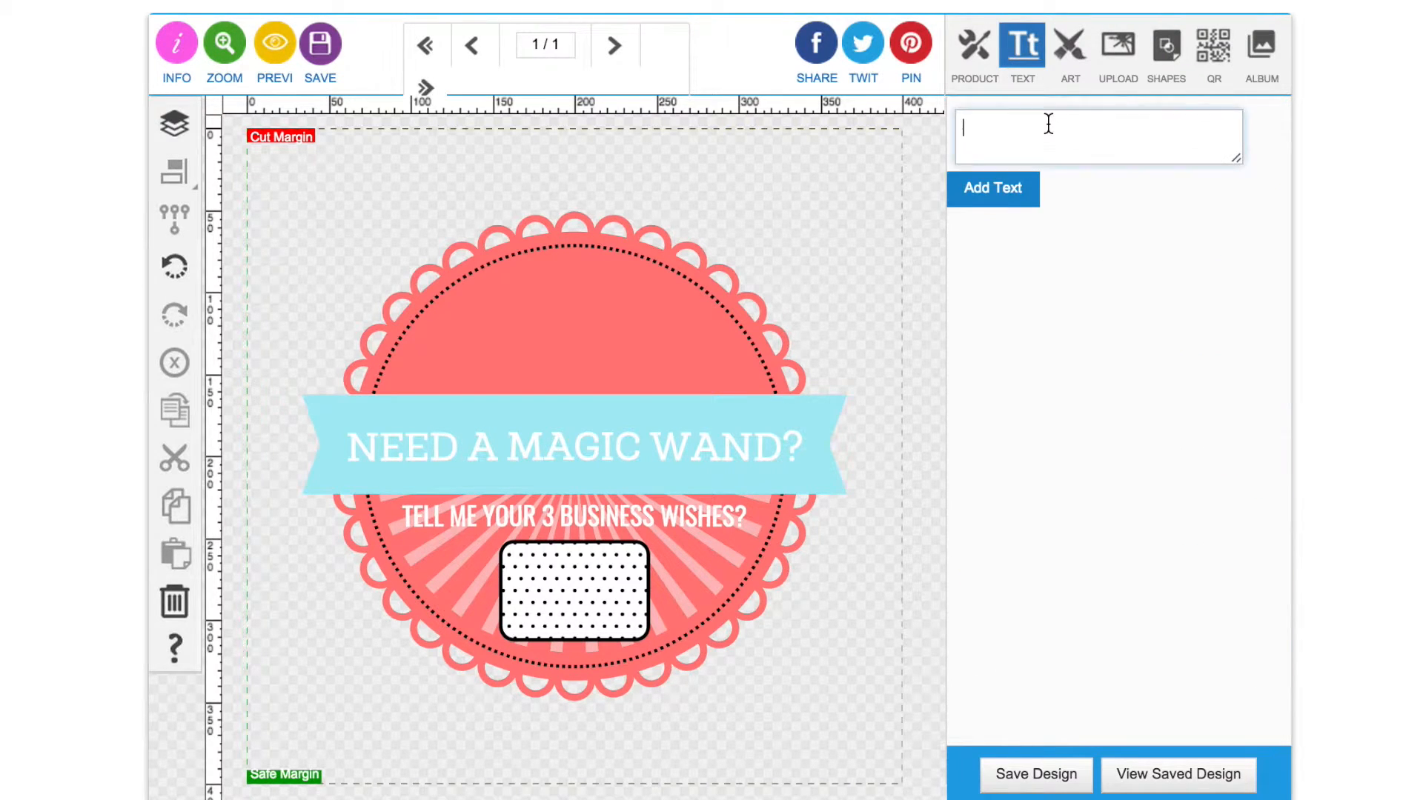
click(1030, 191)
drag(1110, 628, 765, 638)
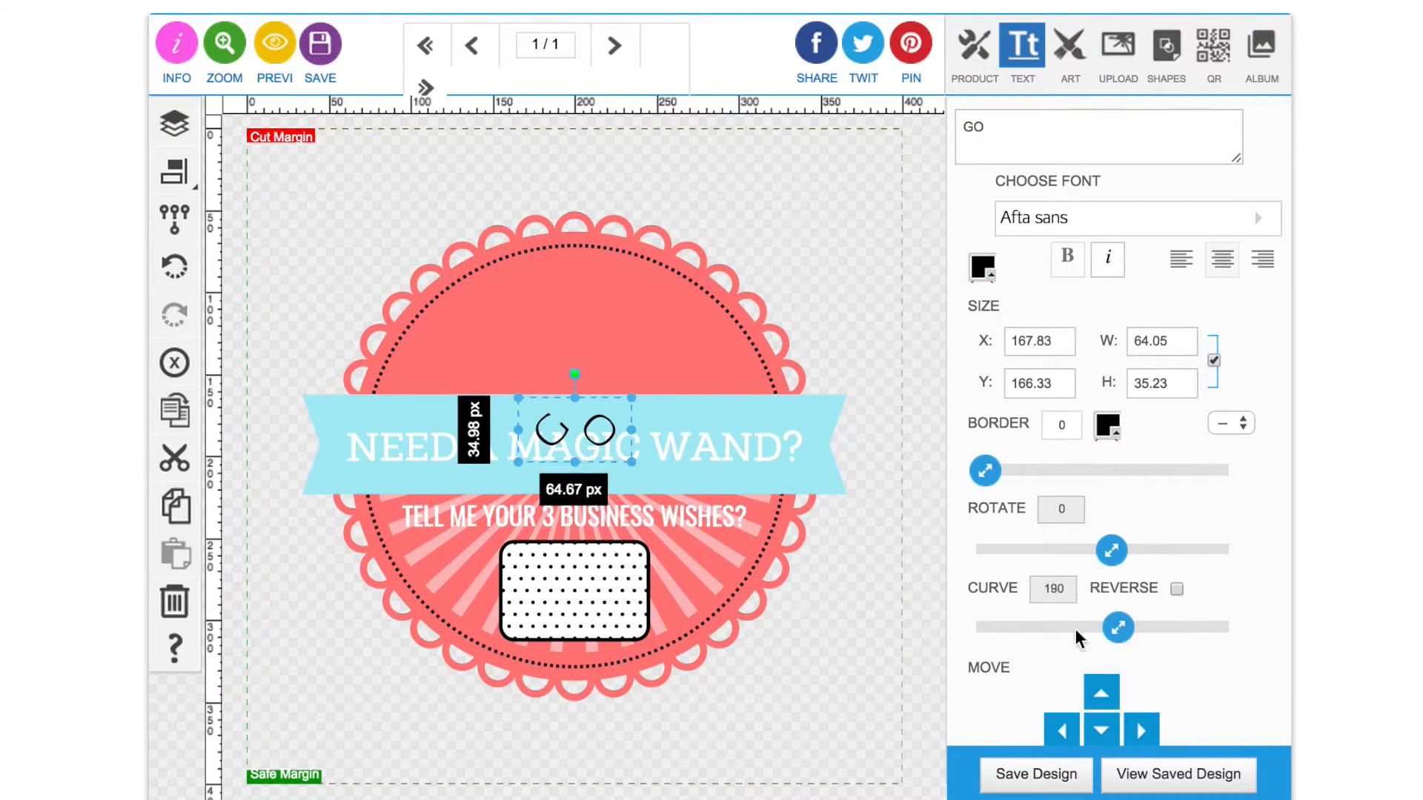
Step: Browse the available fonts and set the "GO" text to Chunkfive
click(1181, 219)
scroll(1079, 276, down, 5)
scroll(1082, 275, up, 1)
scroll(1082, 276, down, 4)
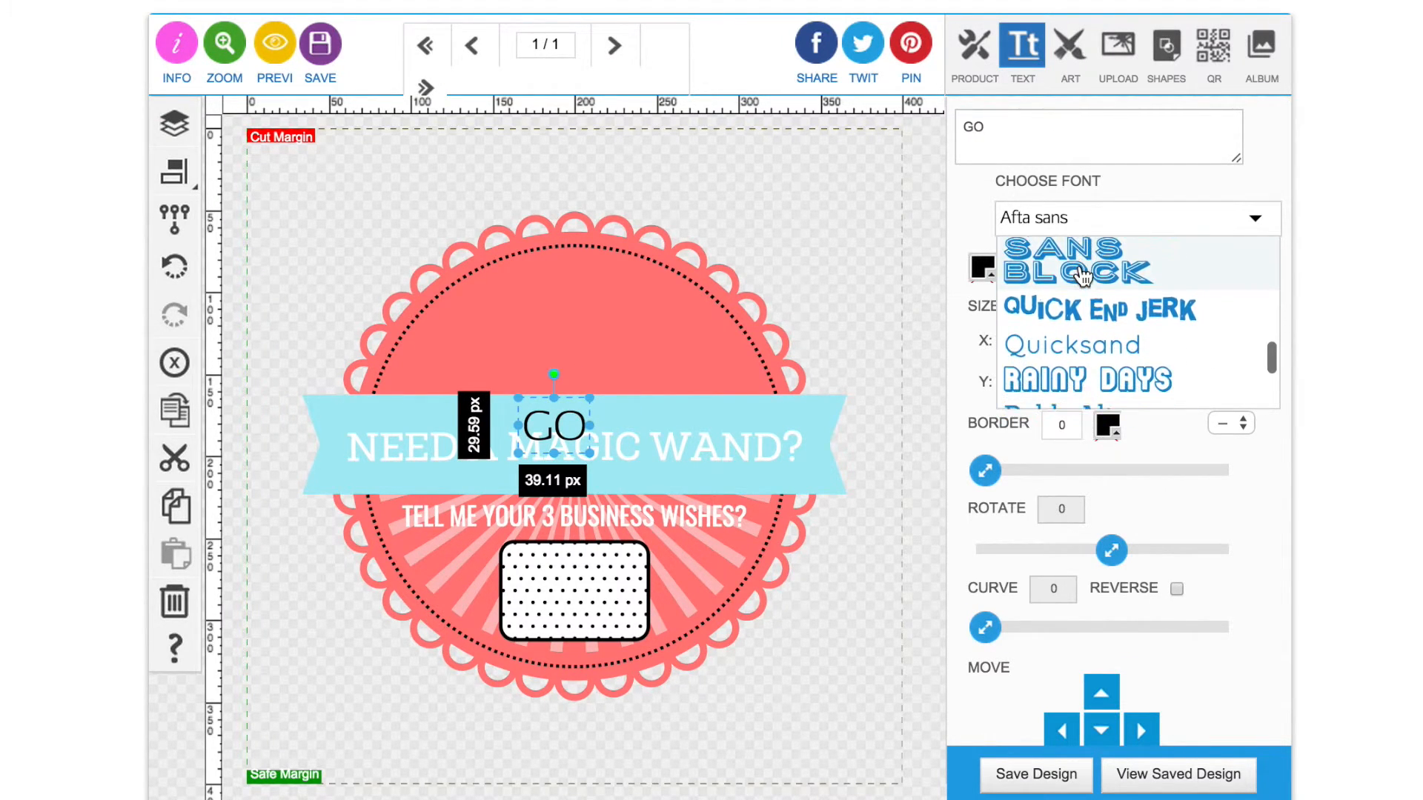
scroll(1082, 276, down, 5)
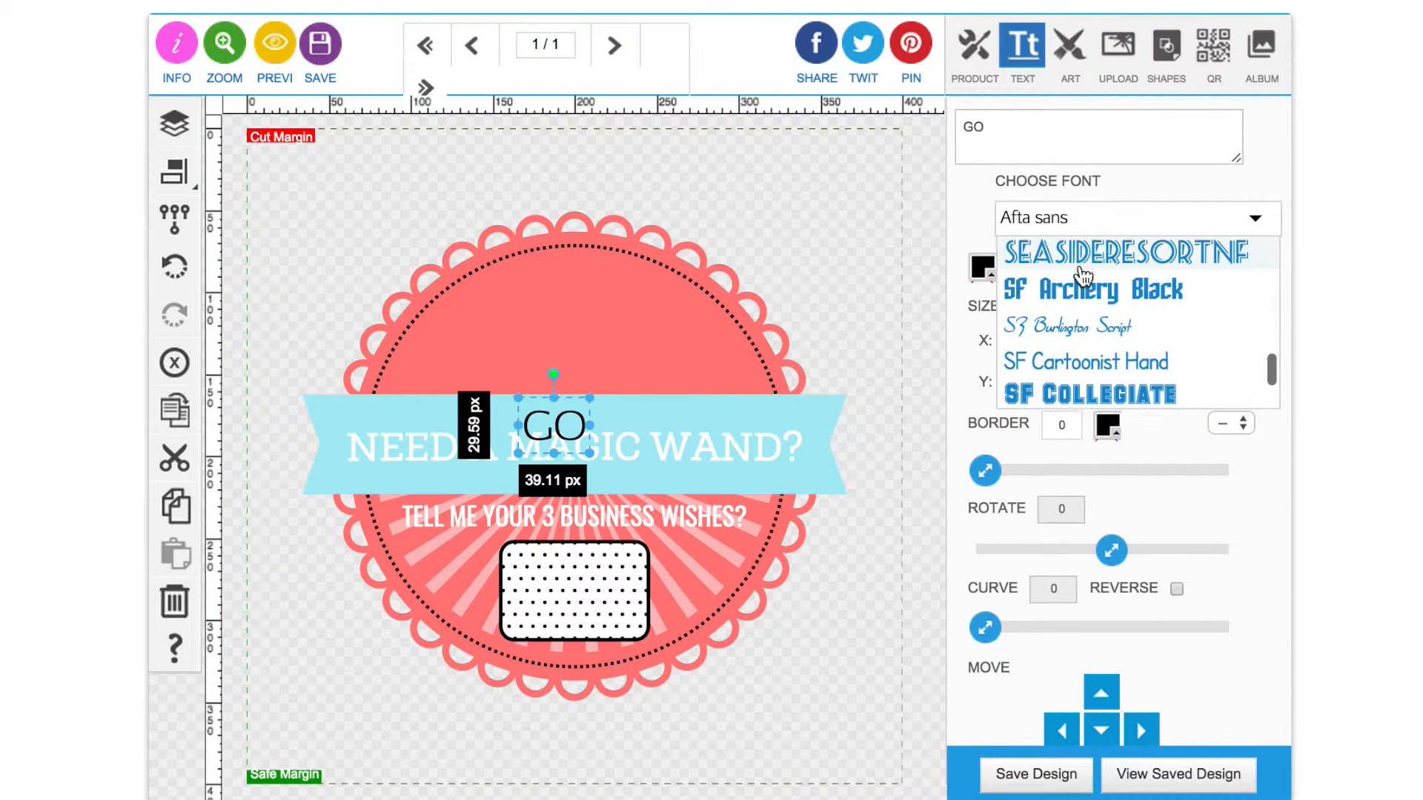
scroll(1082, 275, down, 6)
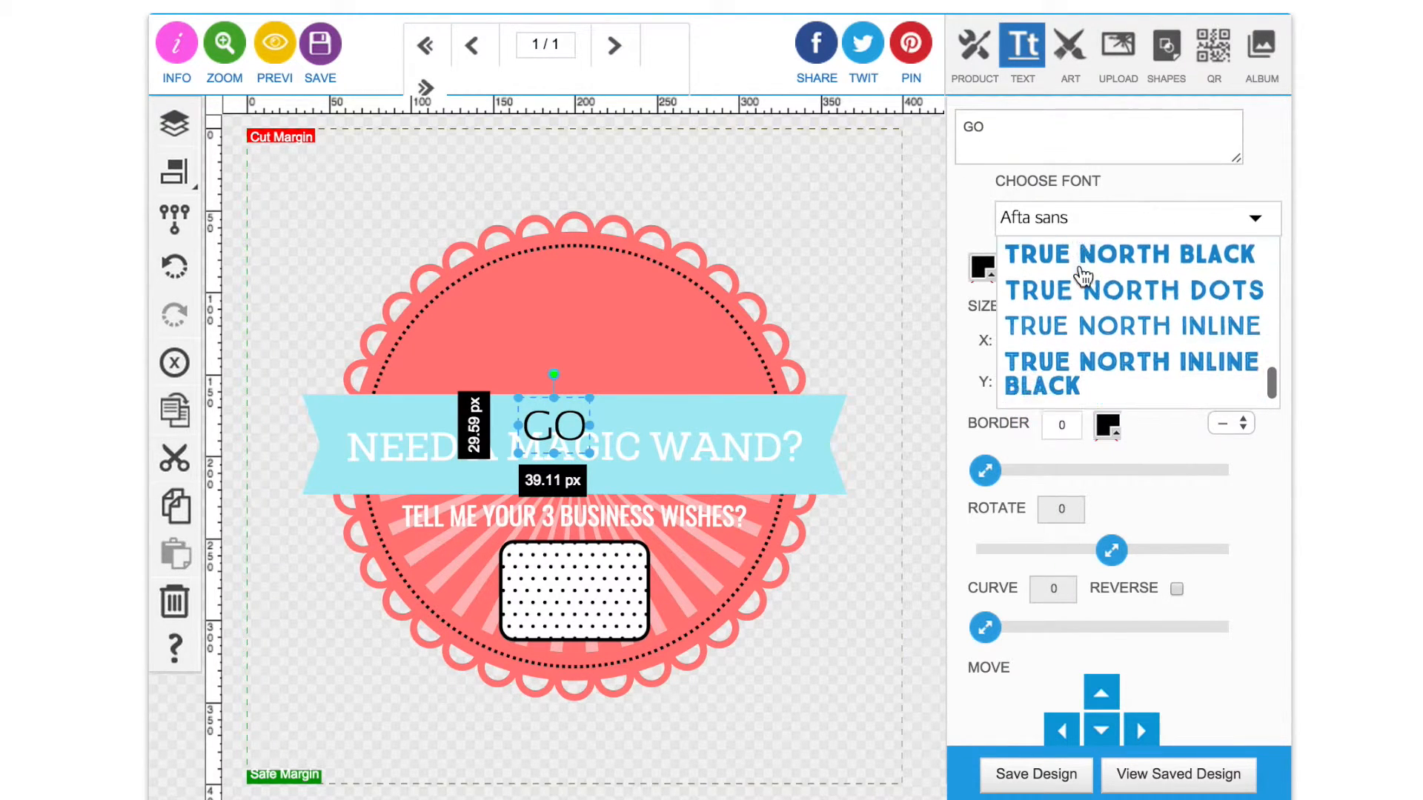
scroll(1082, 276, down, 2)
scroll(1082, 275, up, 6)
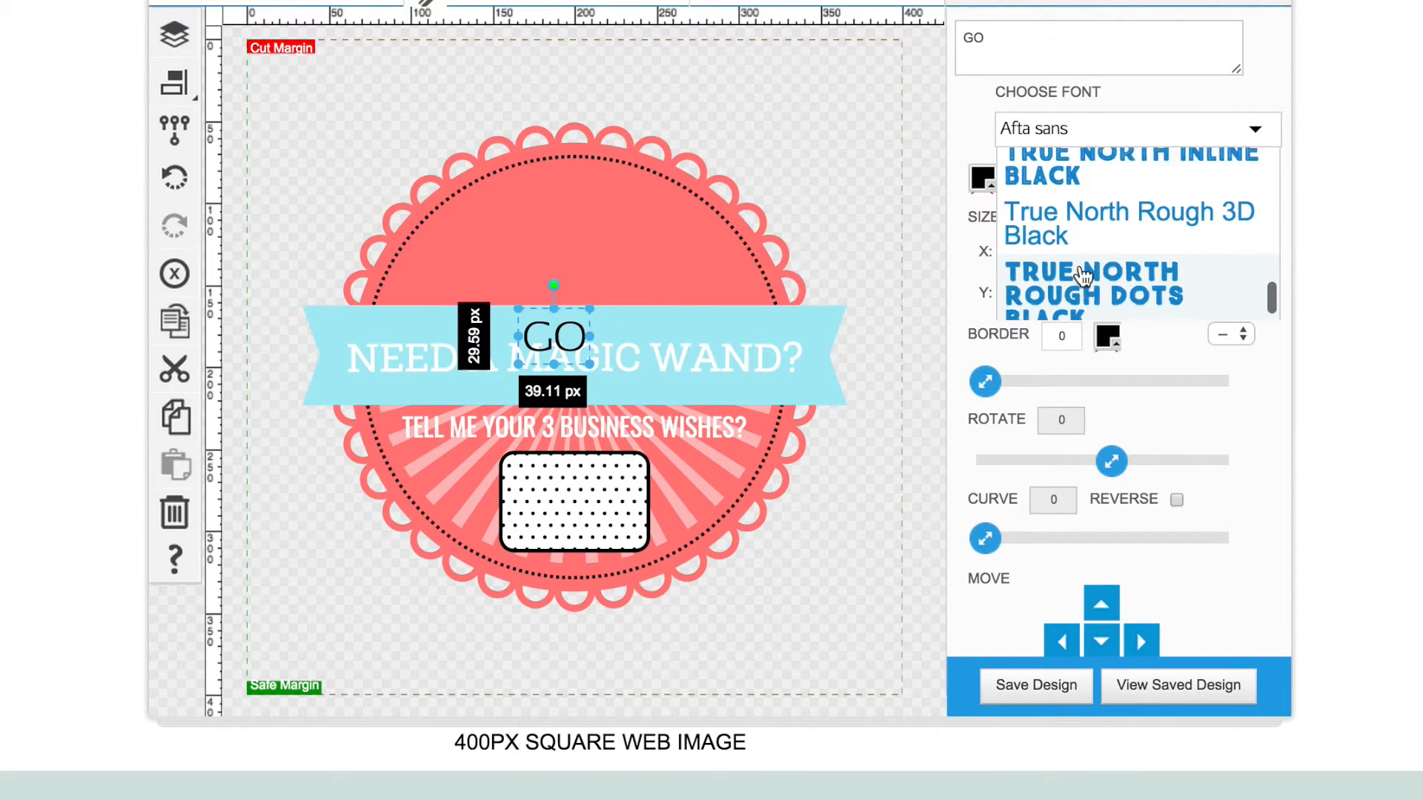
scroll(1082, 276, up, 6)
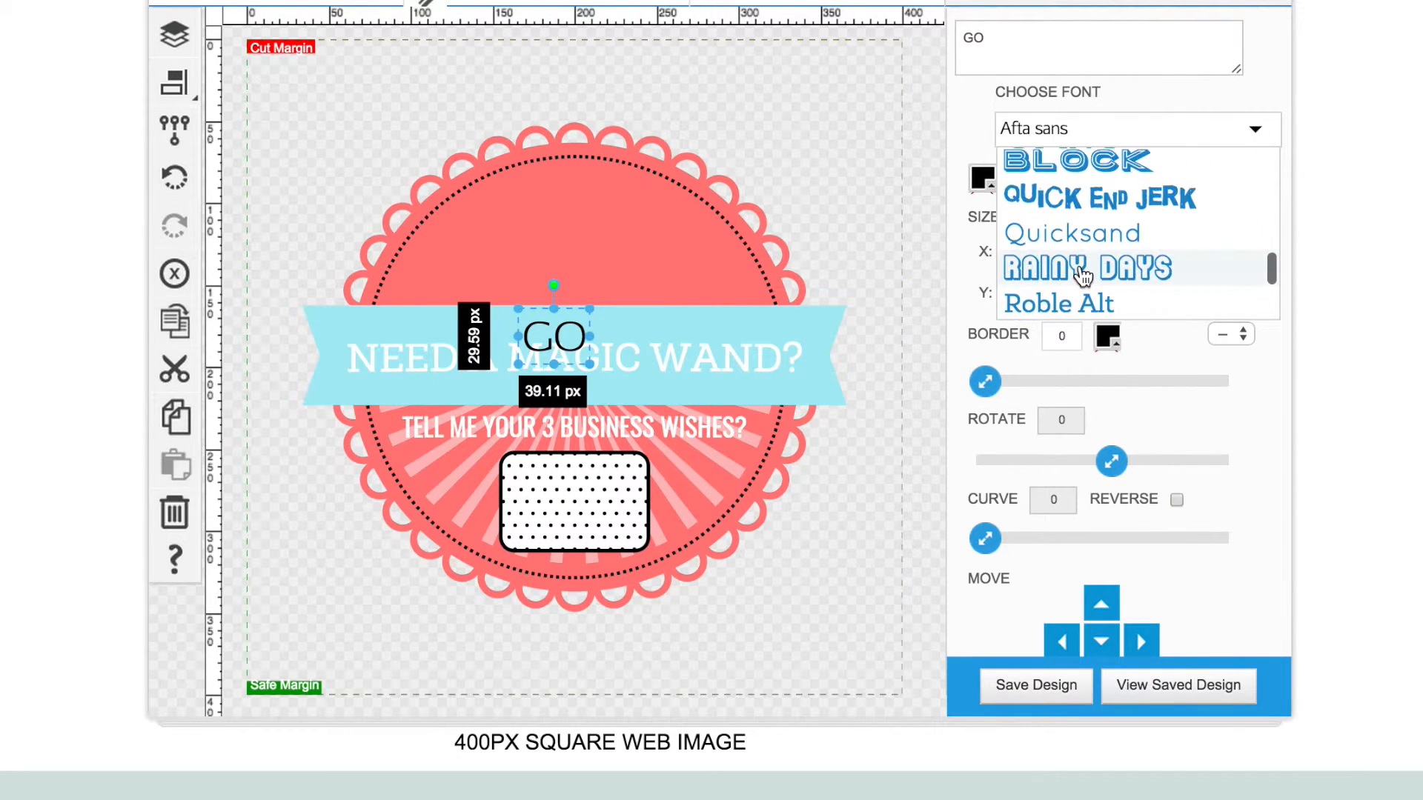
scroll(1082, 276, up, 6)
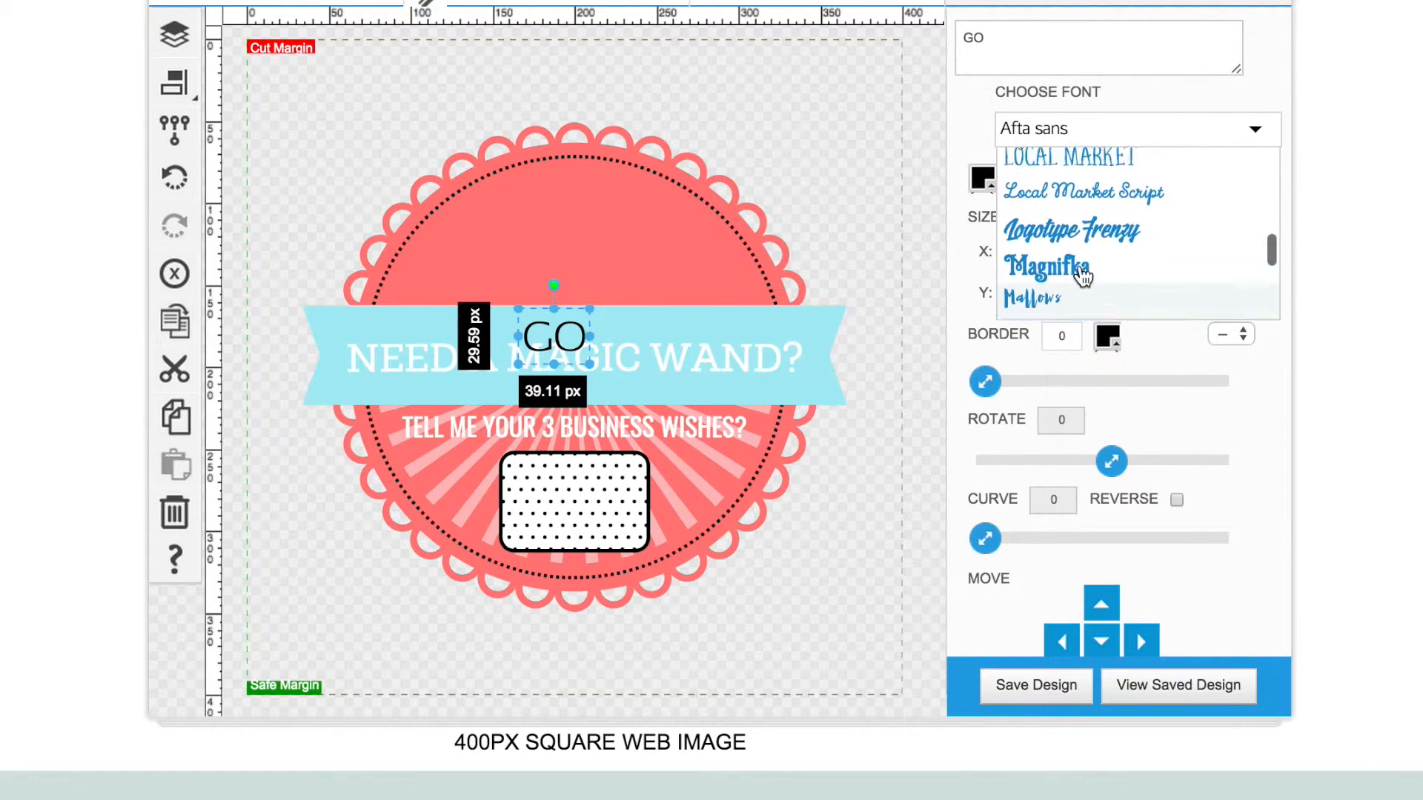
scroll(1083, 276, up, 6)
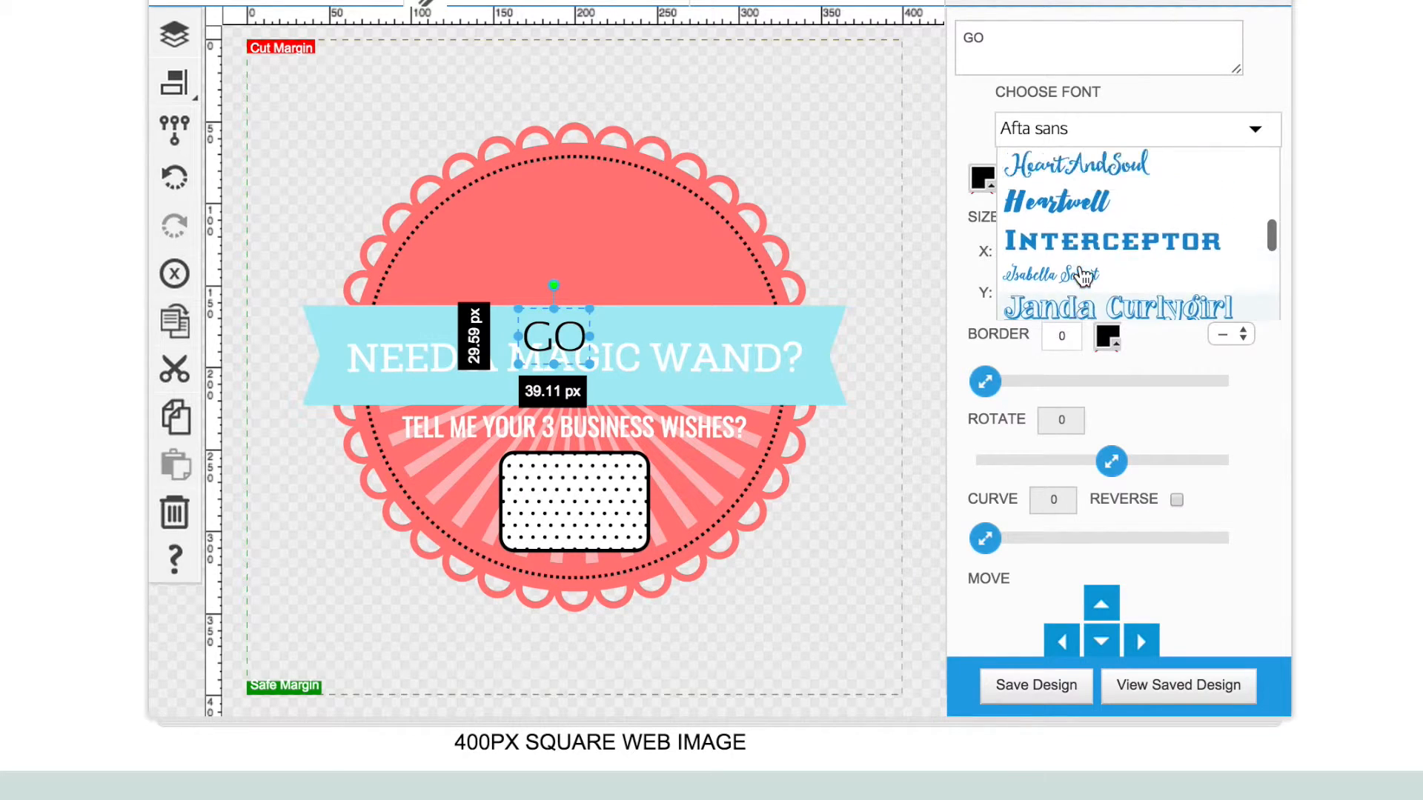
scroll(1083, 275, up, 6)
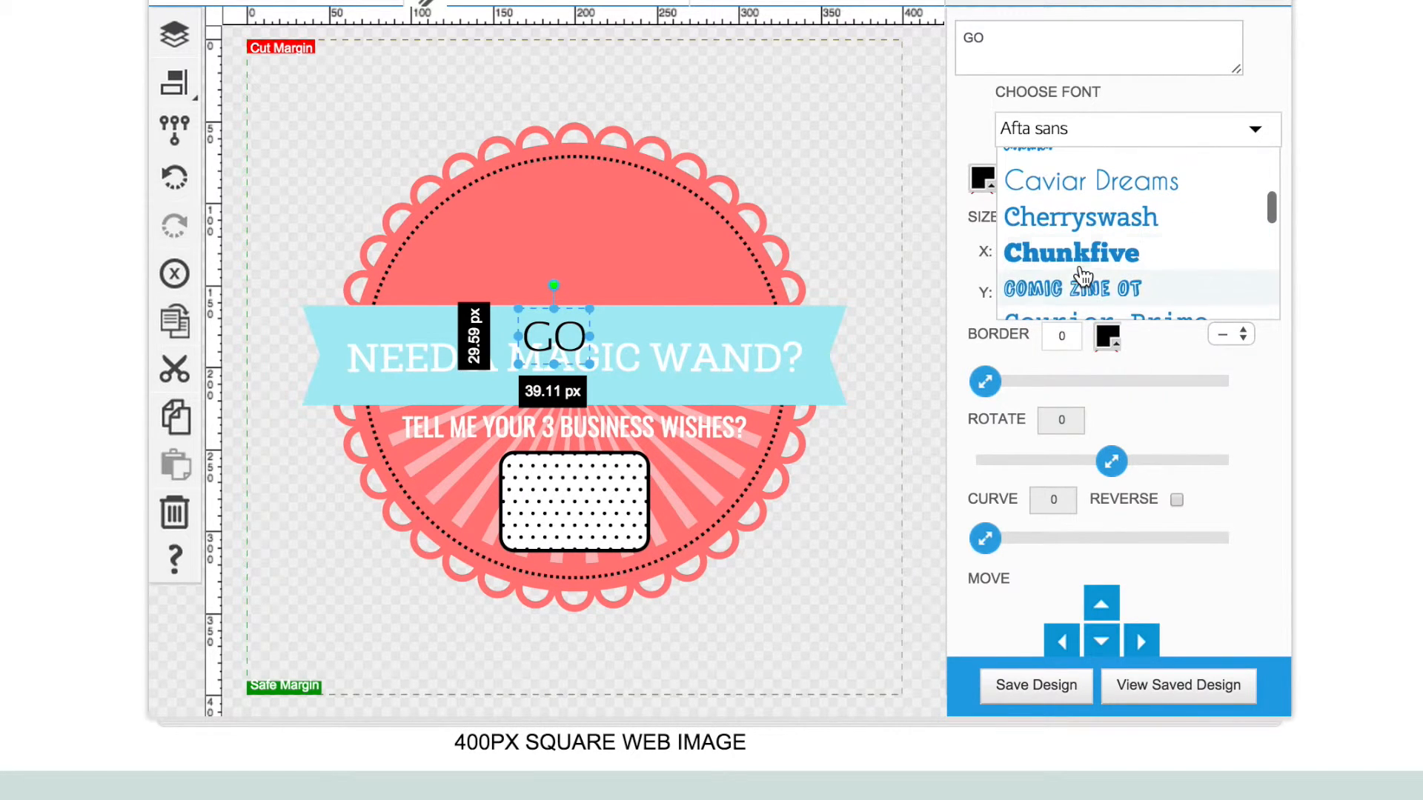
click(1081, 270)
Step: Enlarge the "GO" text to about 71 by 57 px over the dotted rectangle and centre it horizontally relative to the page
drag(592, 309, 612, 485)
scroll(918, 724, up, 3)
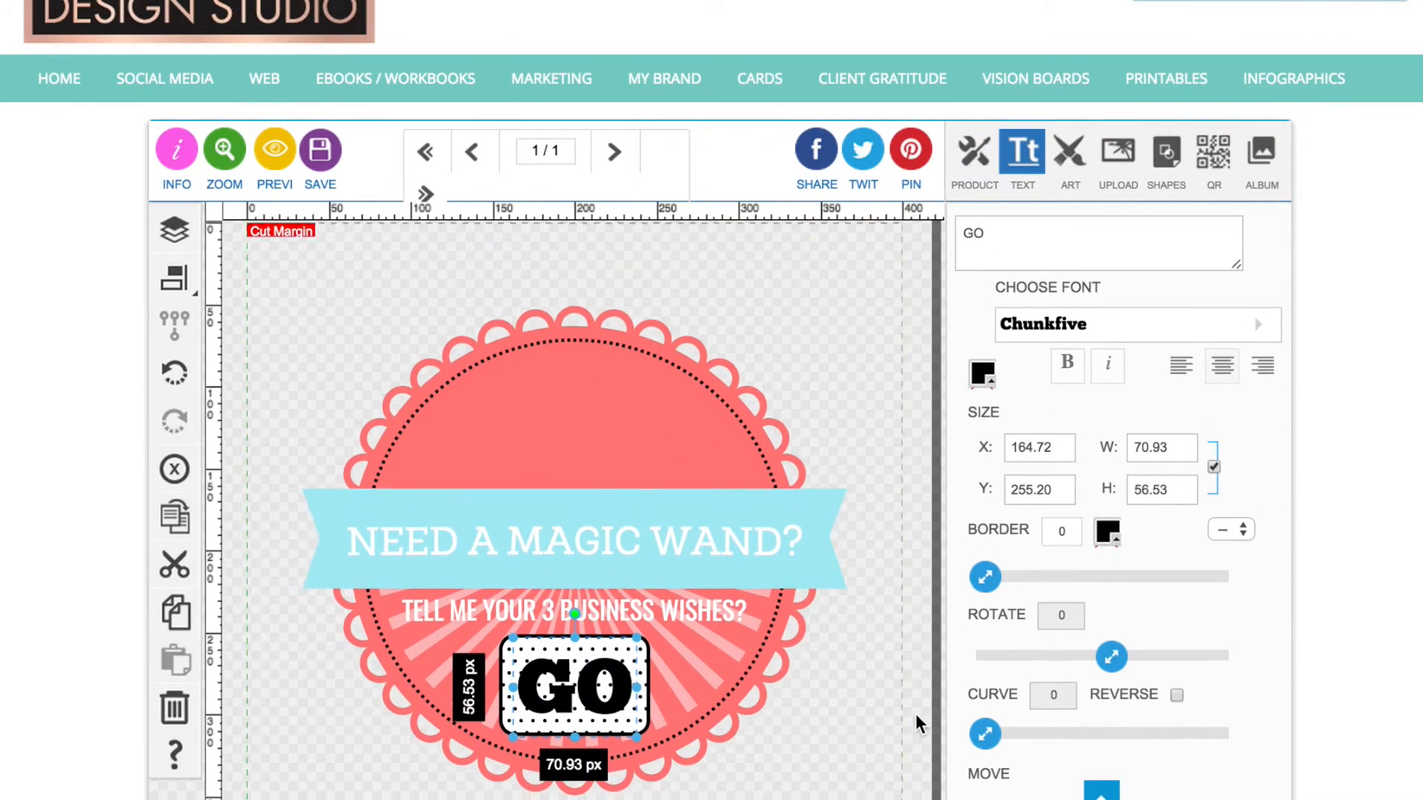
scroll(917, 724, down, 1)
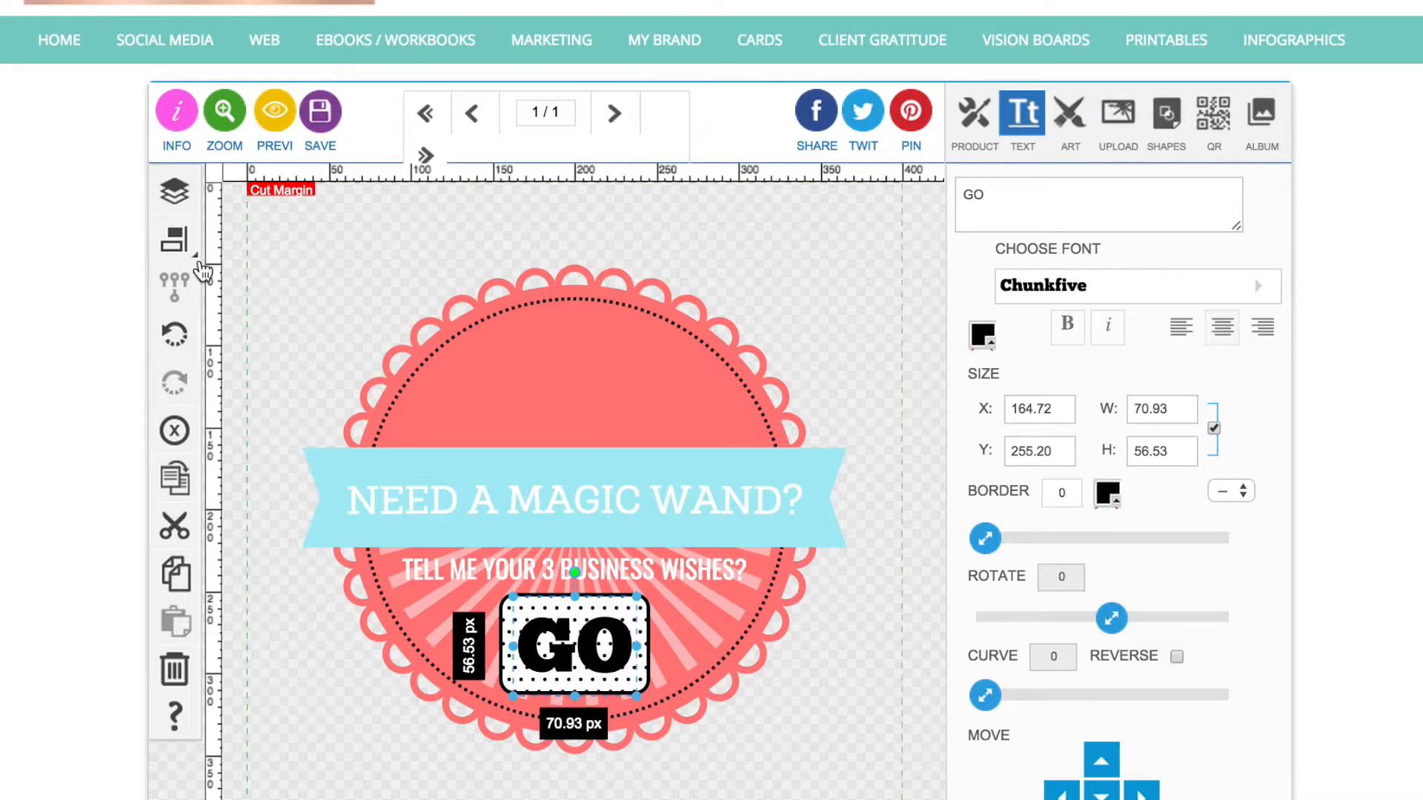
click(198, 265)
click(280, 237)
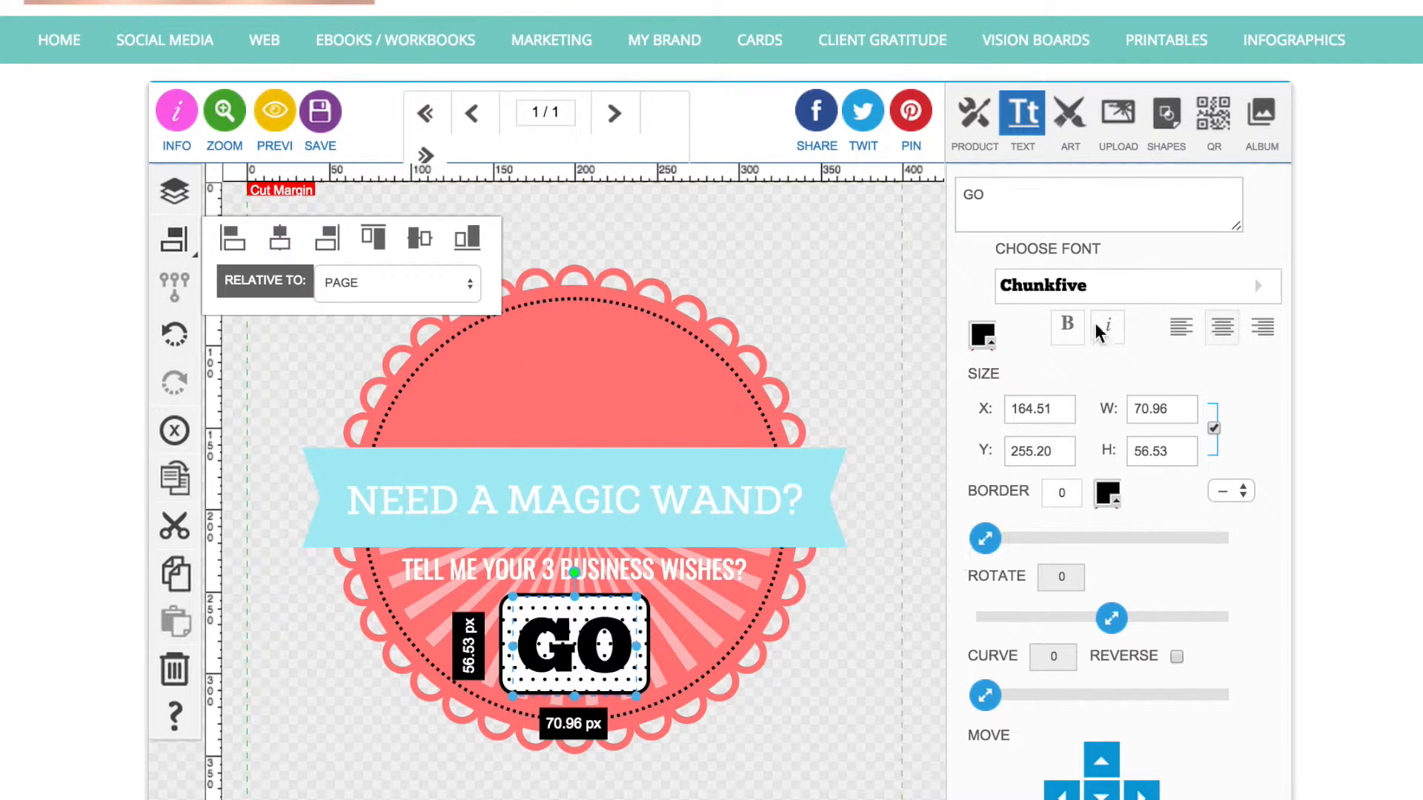
Step: Colour the "GO" text coral (#ff7f7f) and deselect it
click(982, 337)
click(1123, 348)
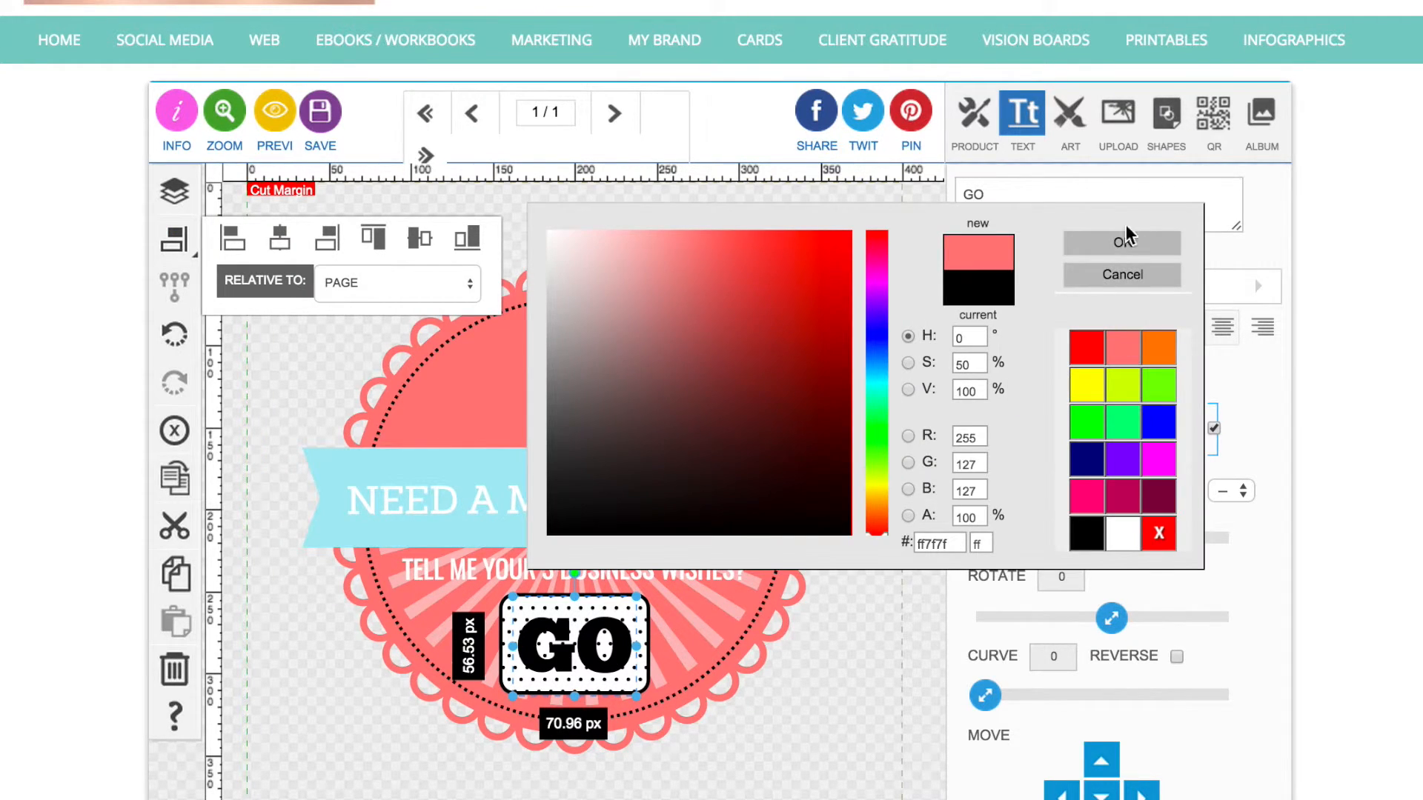
click(1123, 245)
click(709, 259)
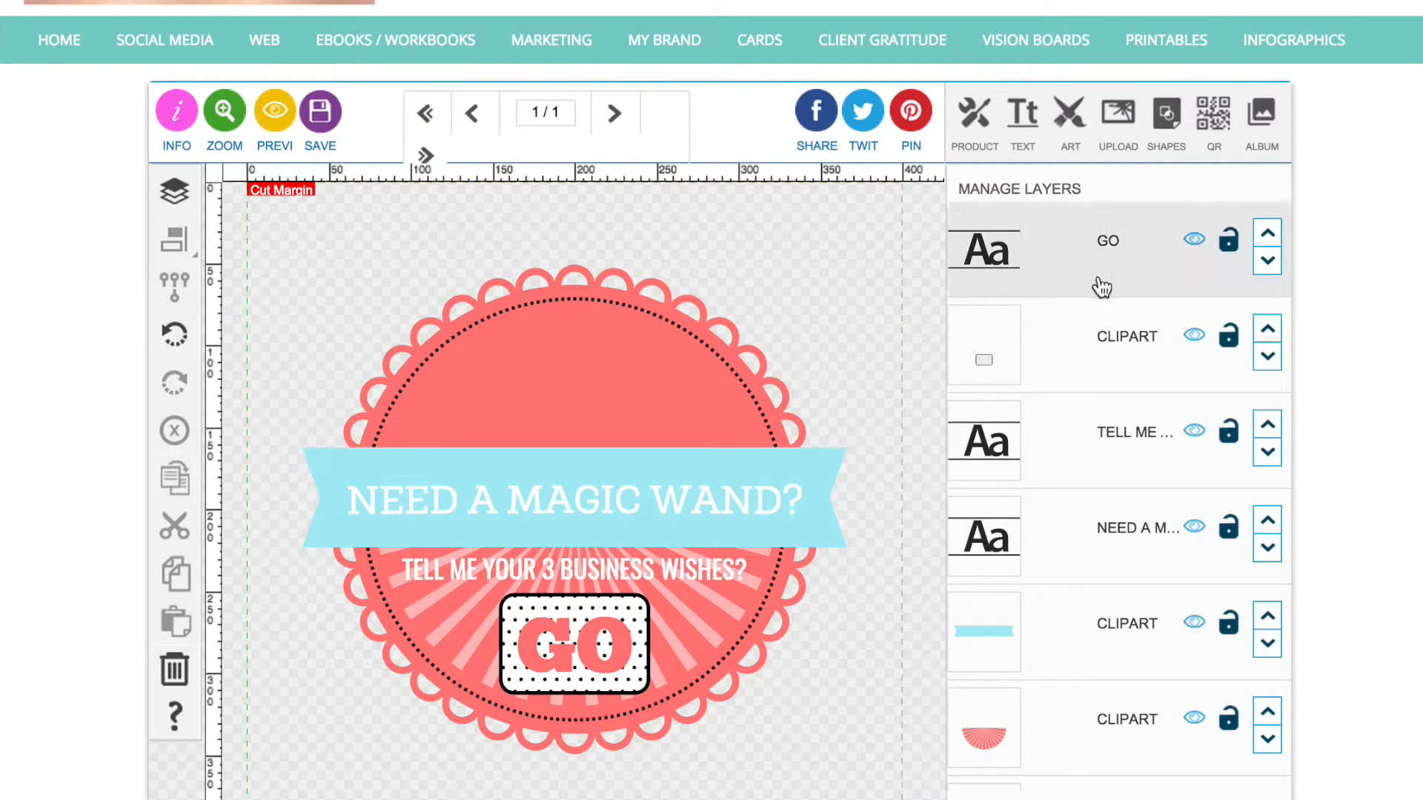
Step: Add the crossed arrows graphic from the Arrow art category
click(1071, 119)
click(1056, 190)
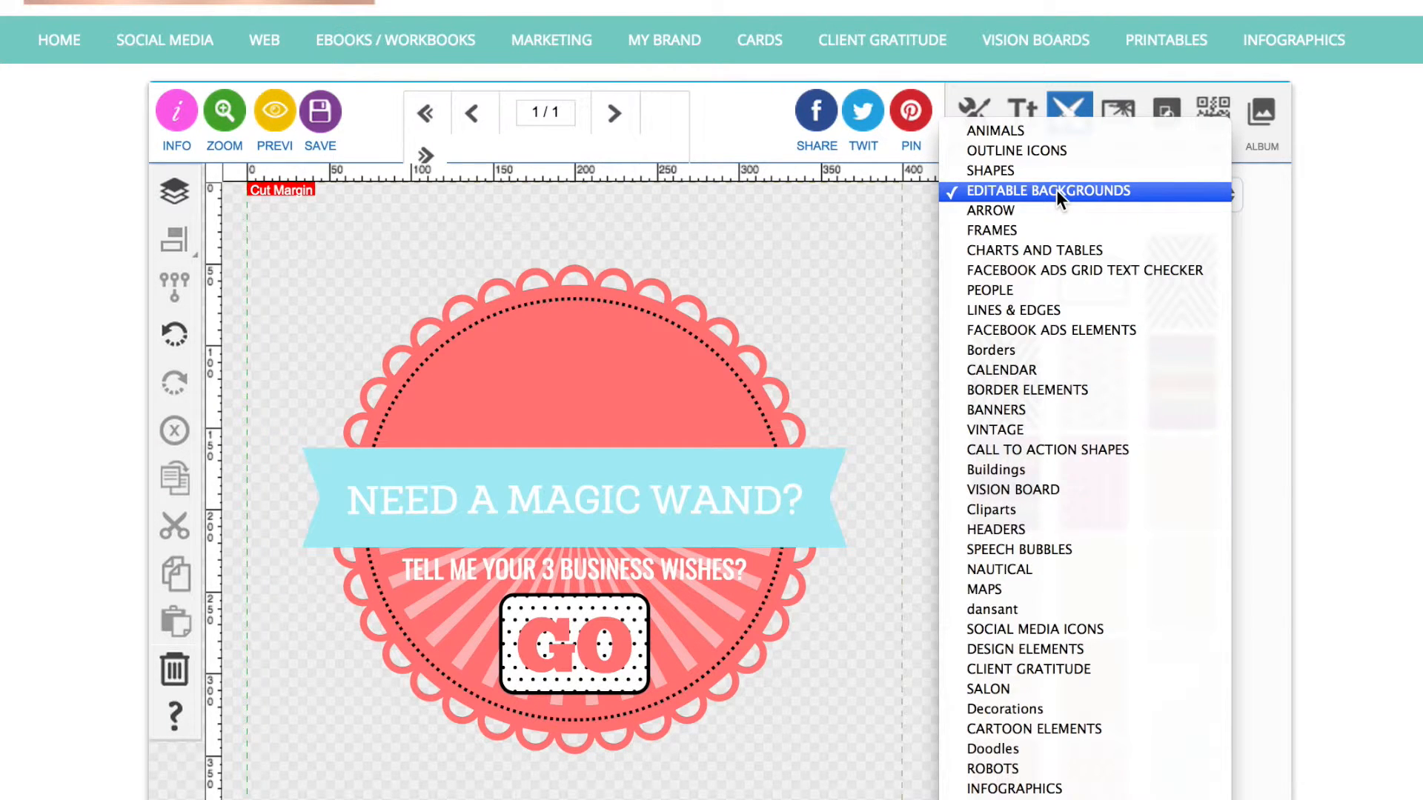
click(1048, 210)
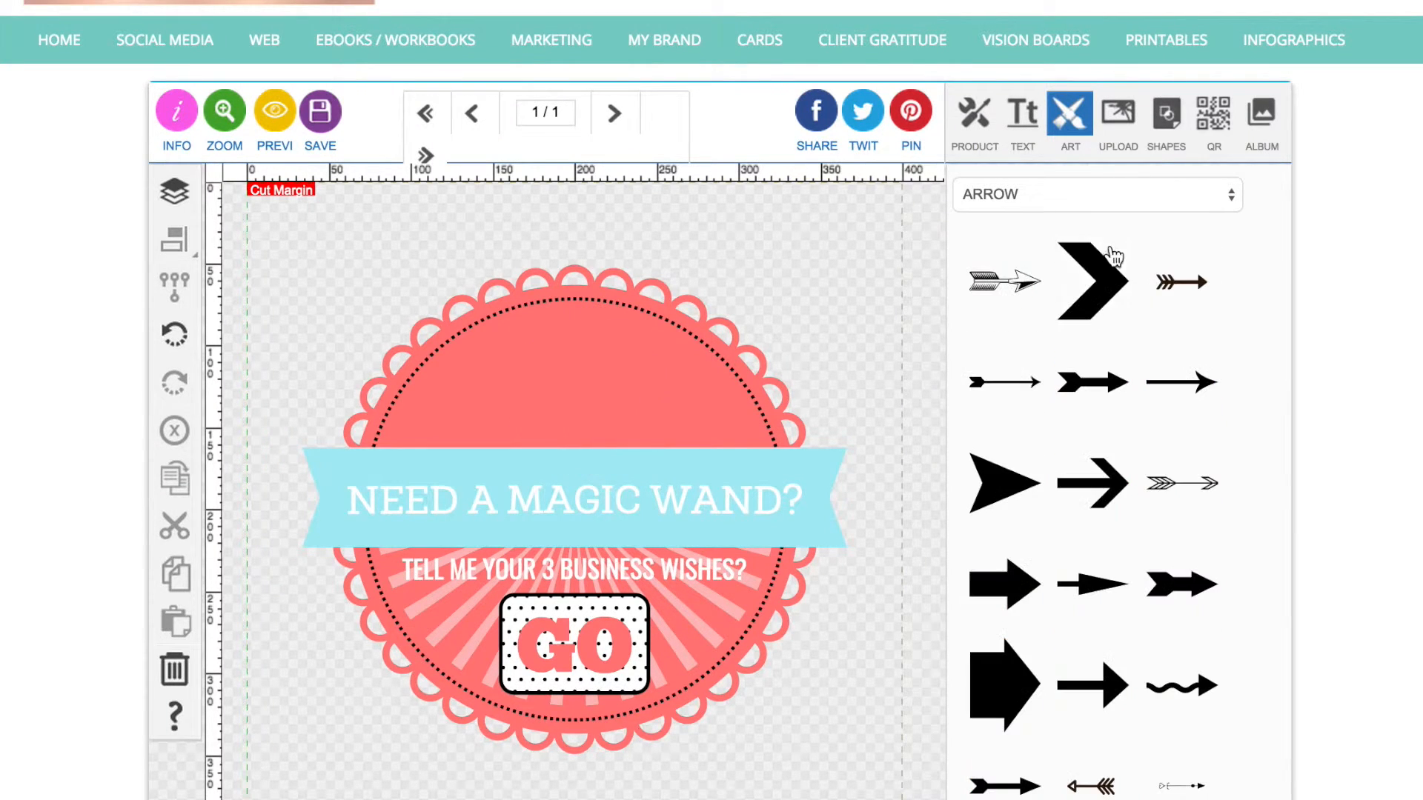
scroll(1141, 422, down, 2)
scroll(1142, 432, down, 2)
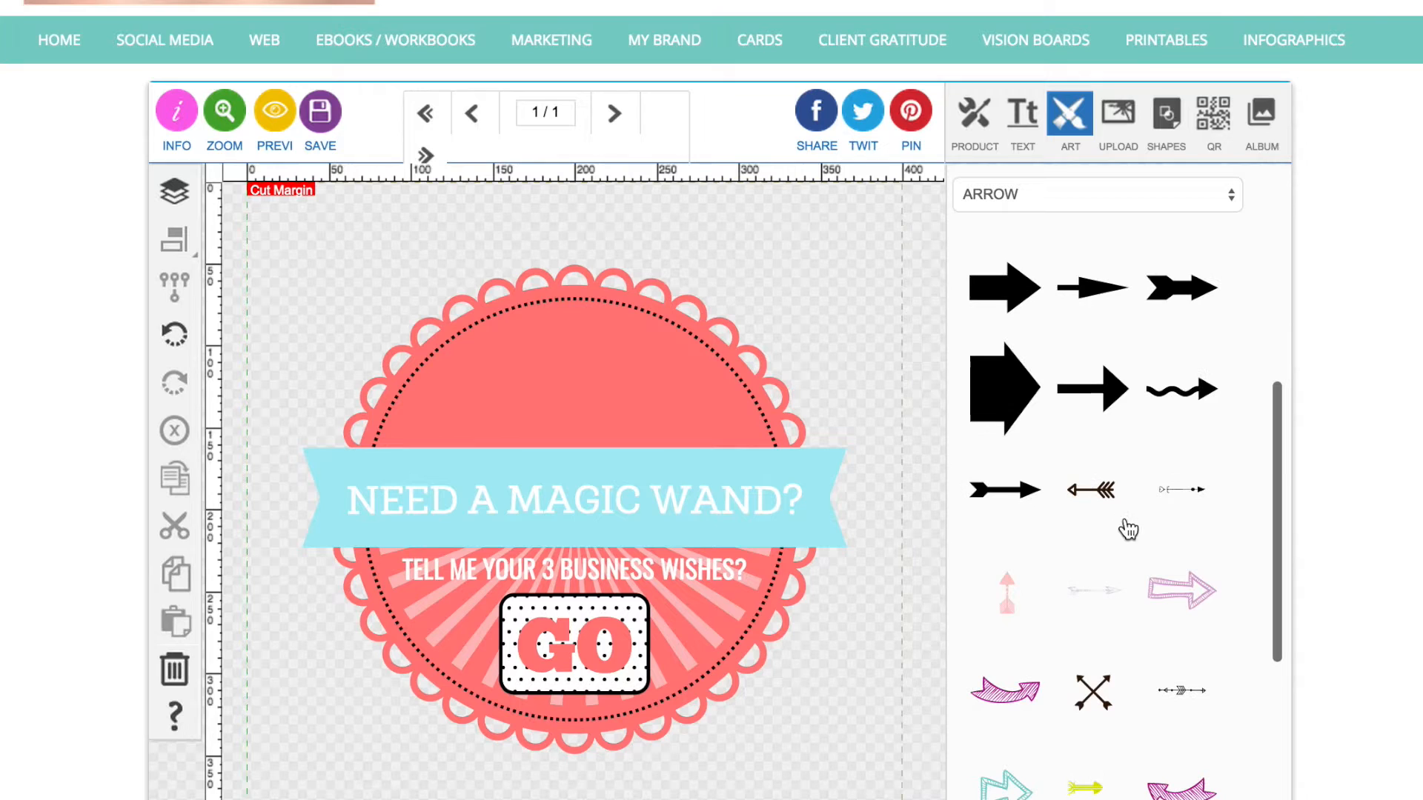
click(1086, 700)
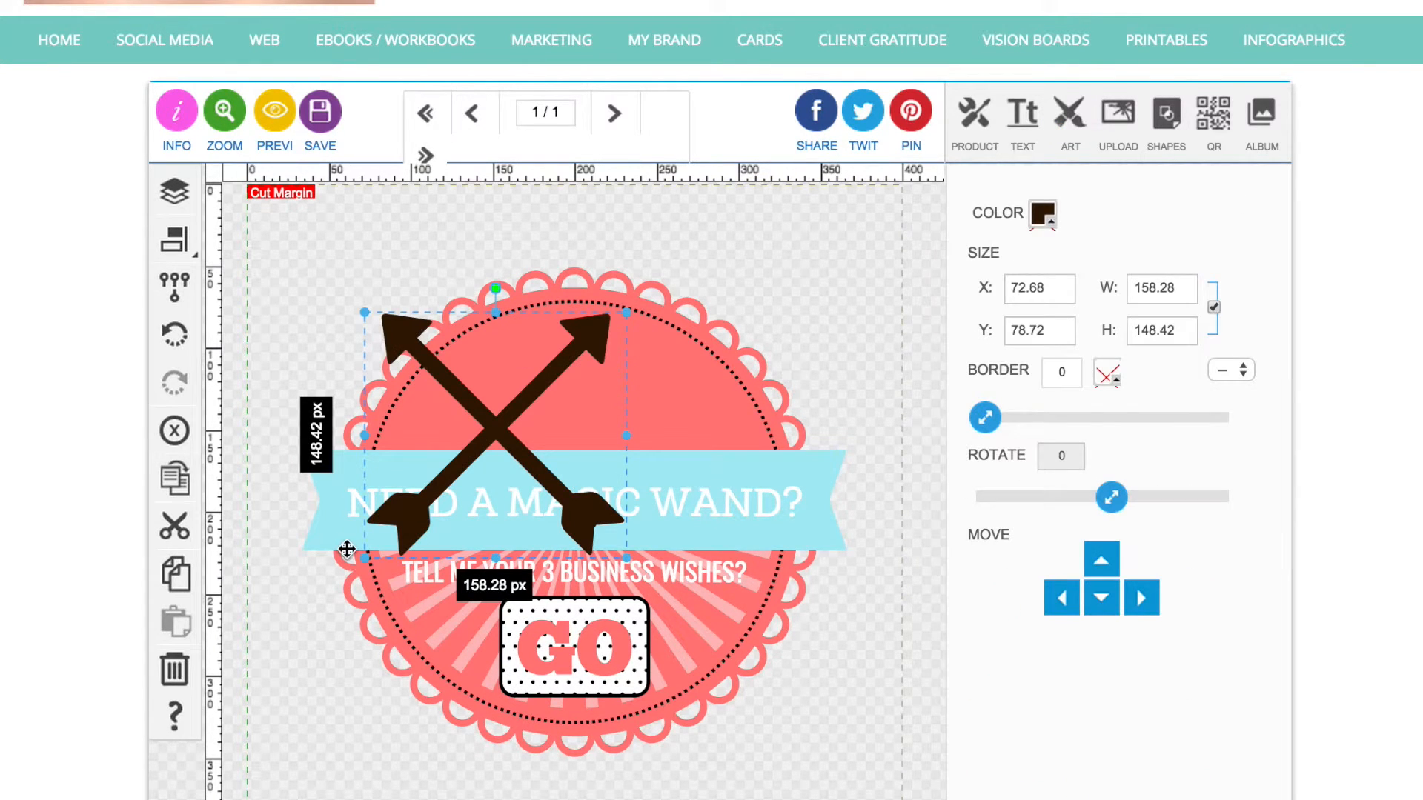
Step: Shrink the crossed arrows to about 63 by 59 px and centre them horizontally on the page above the ribbon
drag(371, 553, 526, 413)
drag(577, 358, 589, 381)
click(174, 239)
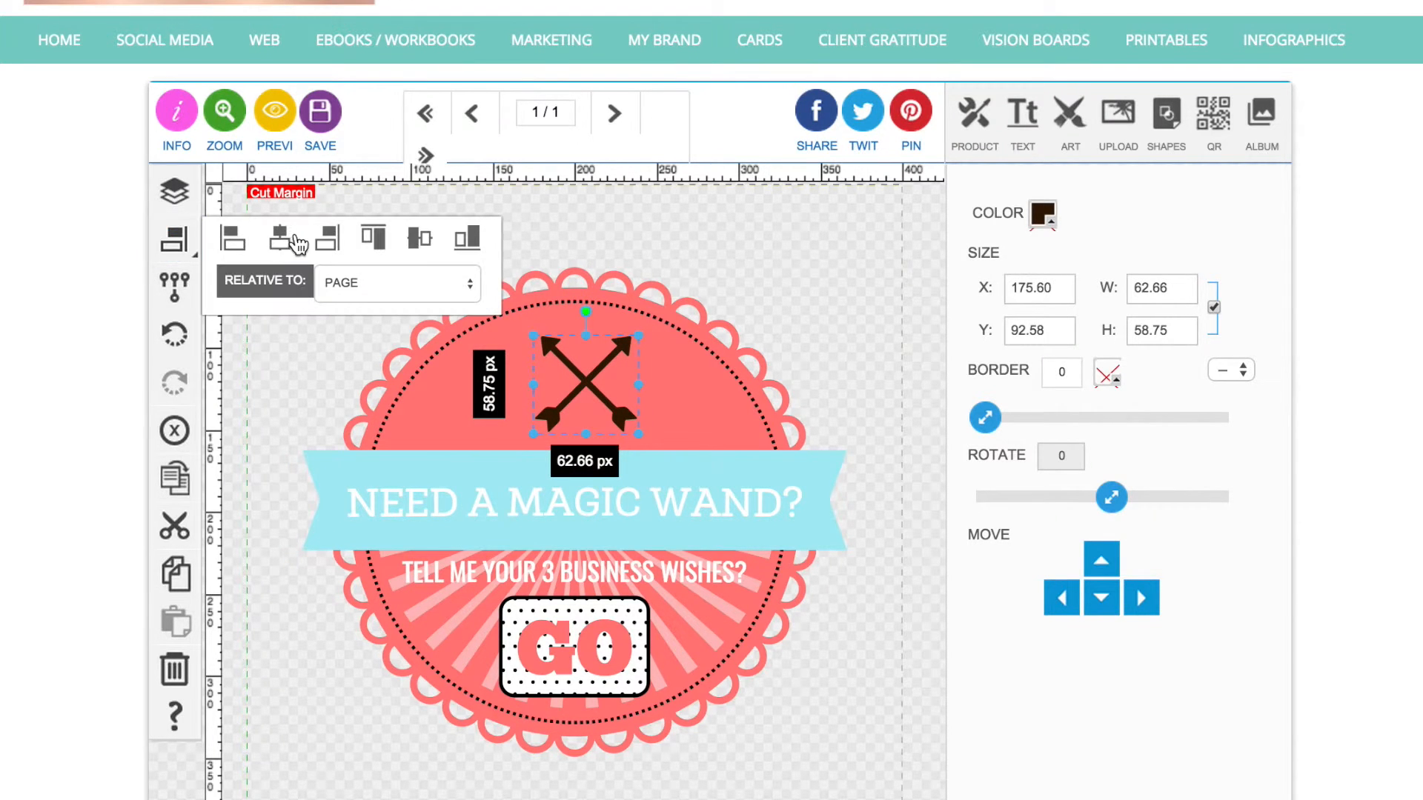
click(279, 237)
click(1043, 215)
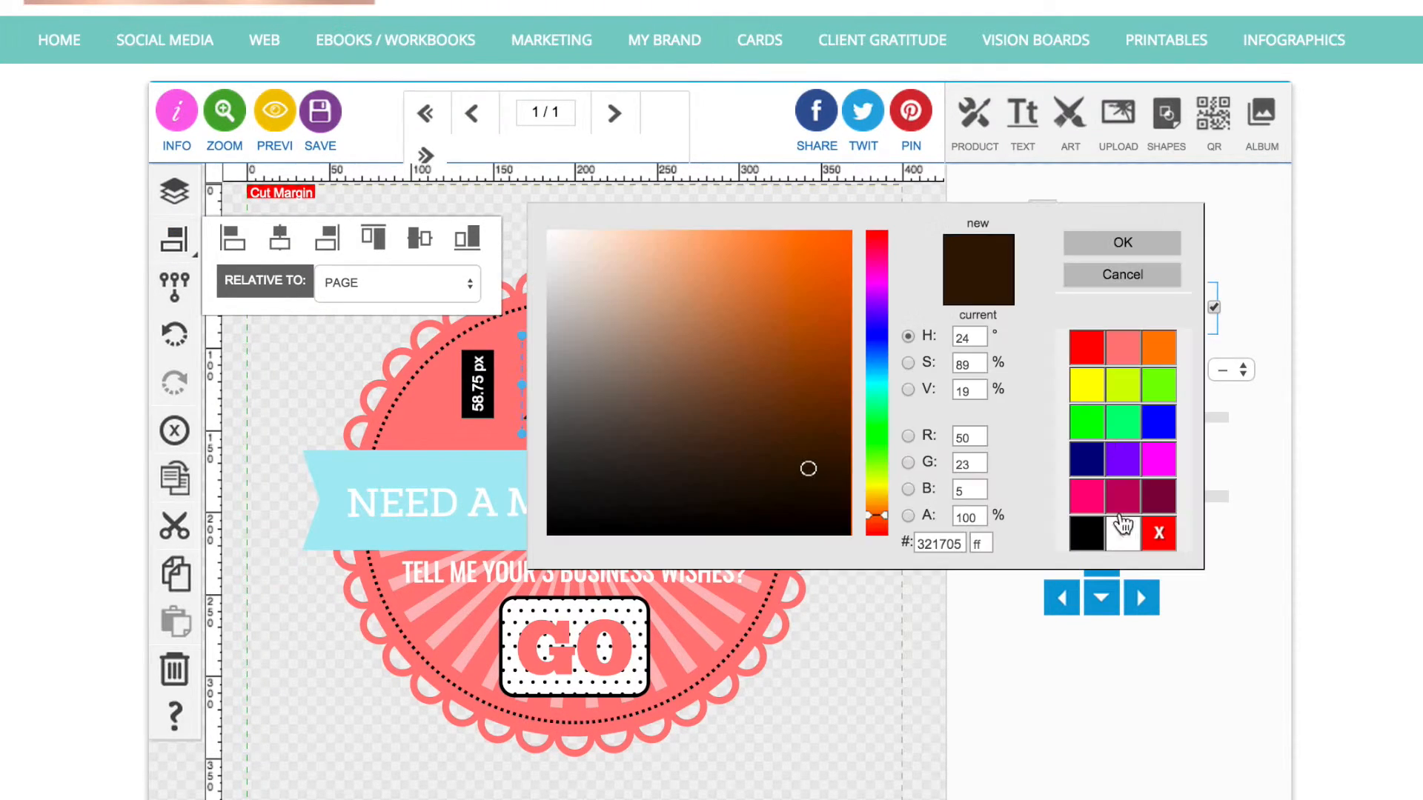
click(1111, 275)
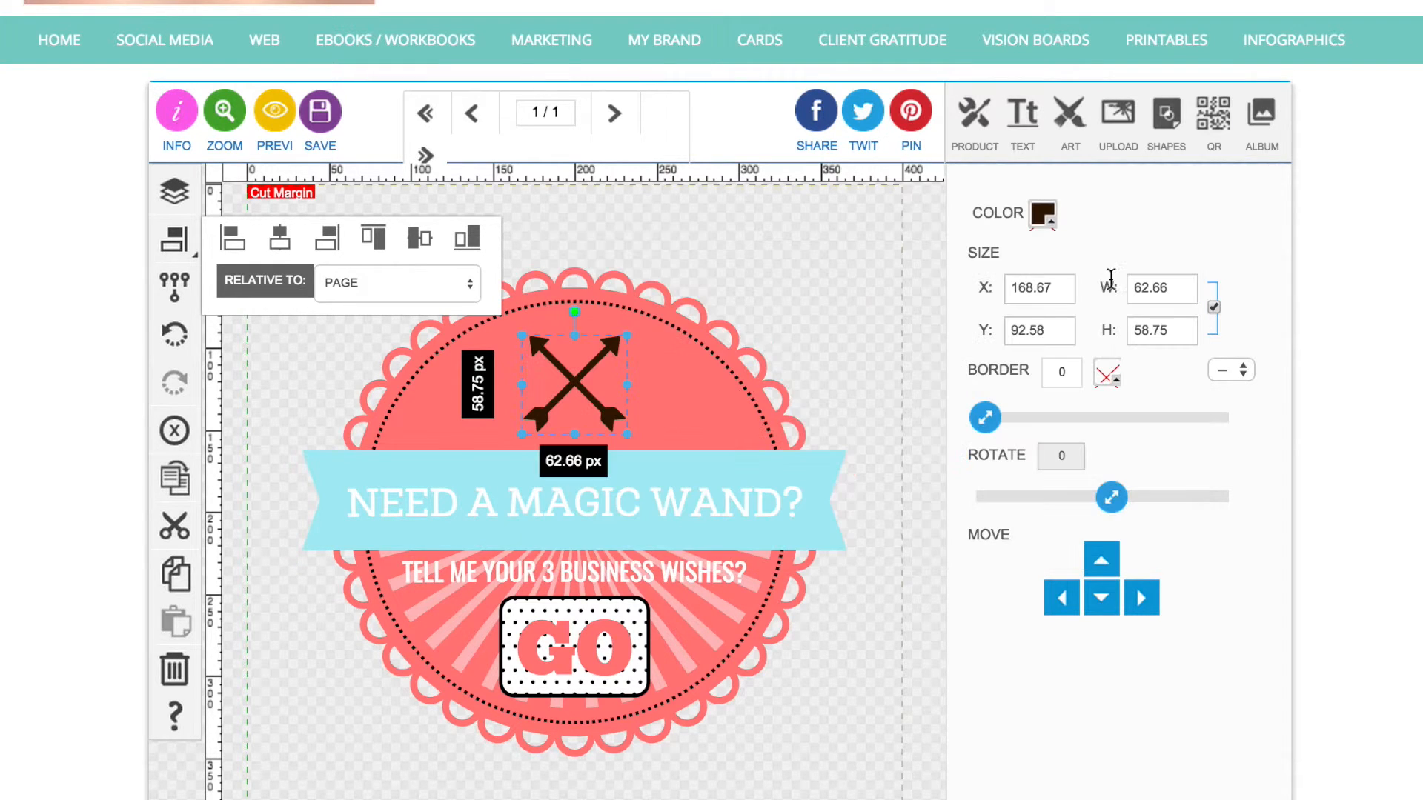
drag(578, 379, 578, 376)
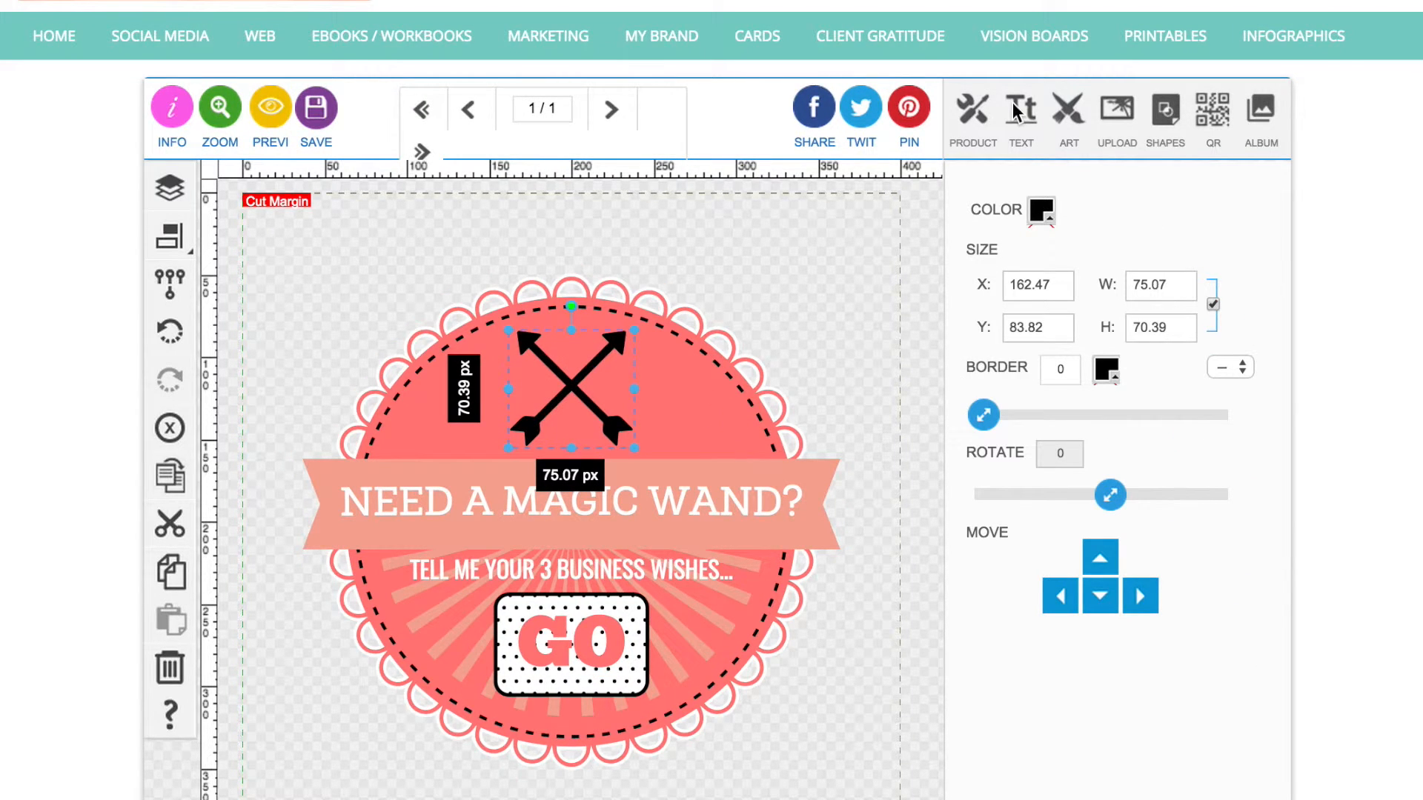
Step: Add the heart from the Outline Icons art category and shrink it to about 22 by 23 px beside the crossed arrows' left side
click(1068, 107)
click(1021, 186)
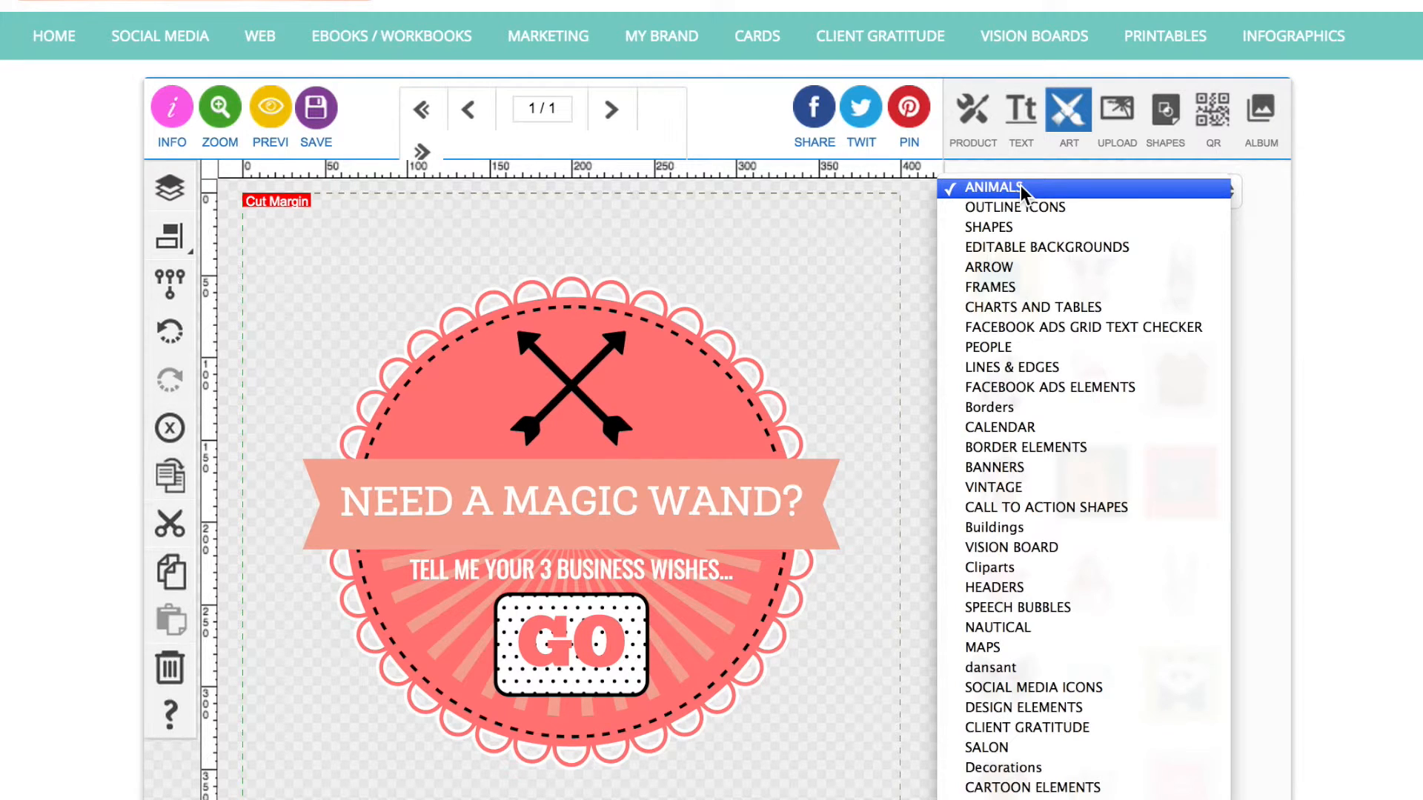
click(1020, 206)
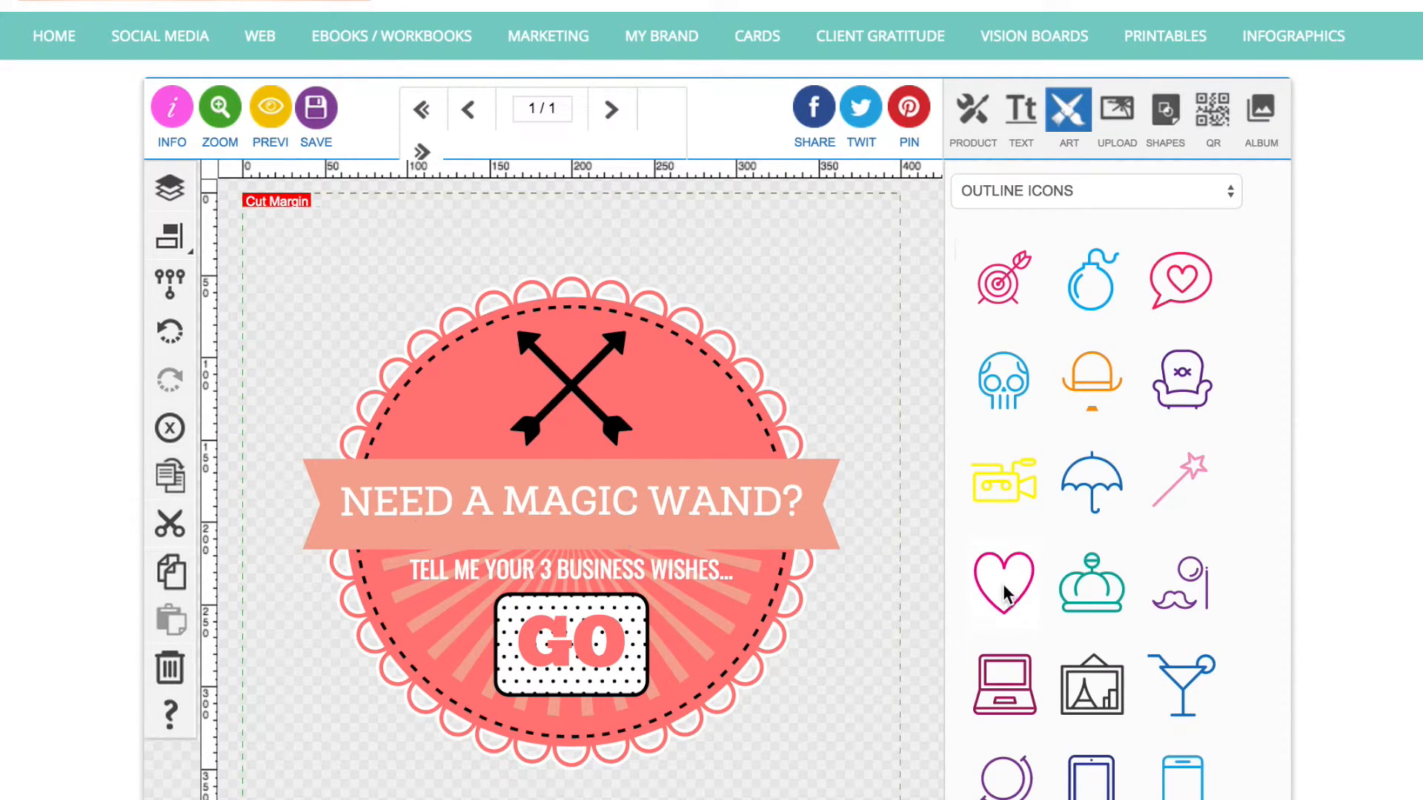
click(1005, 594)
drag(279, 571, 513, 392)
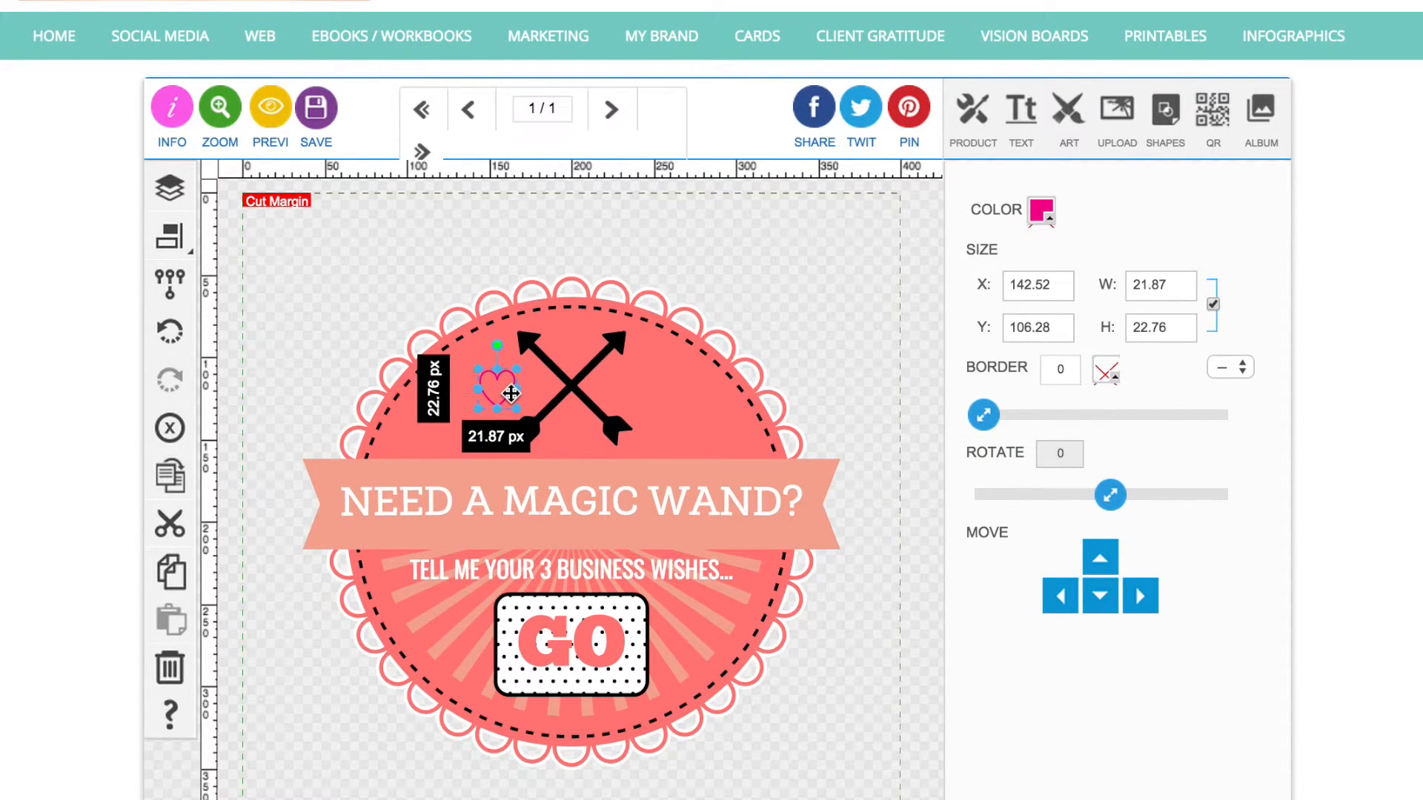
Step: Colour the heart outline white
click(1042, 210)
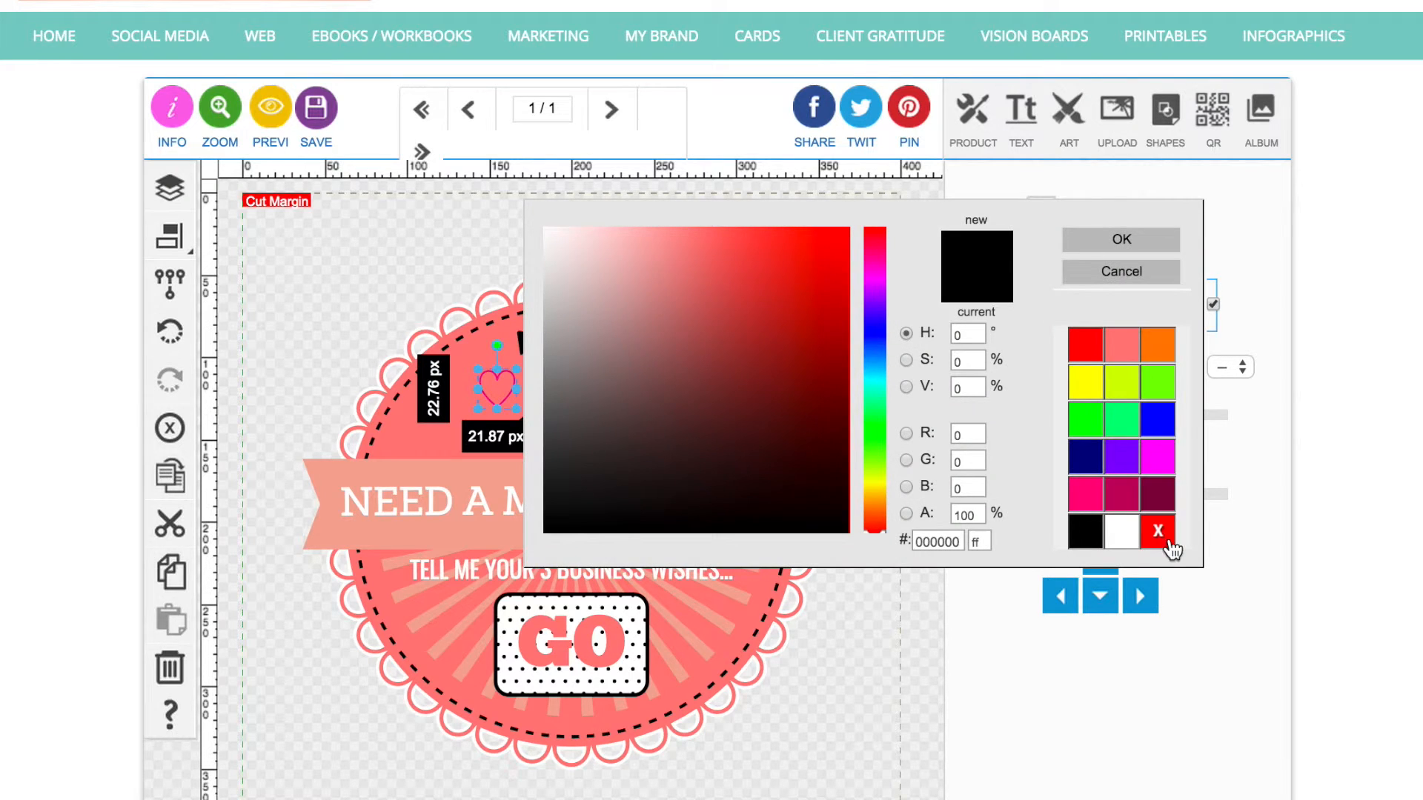
click(1126, 532)
click(1113, 246)
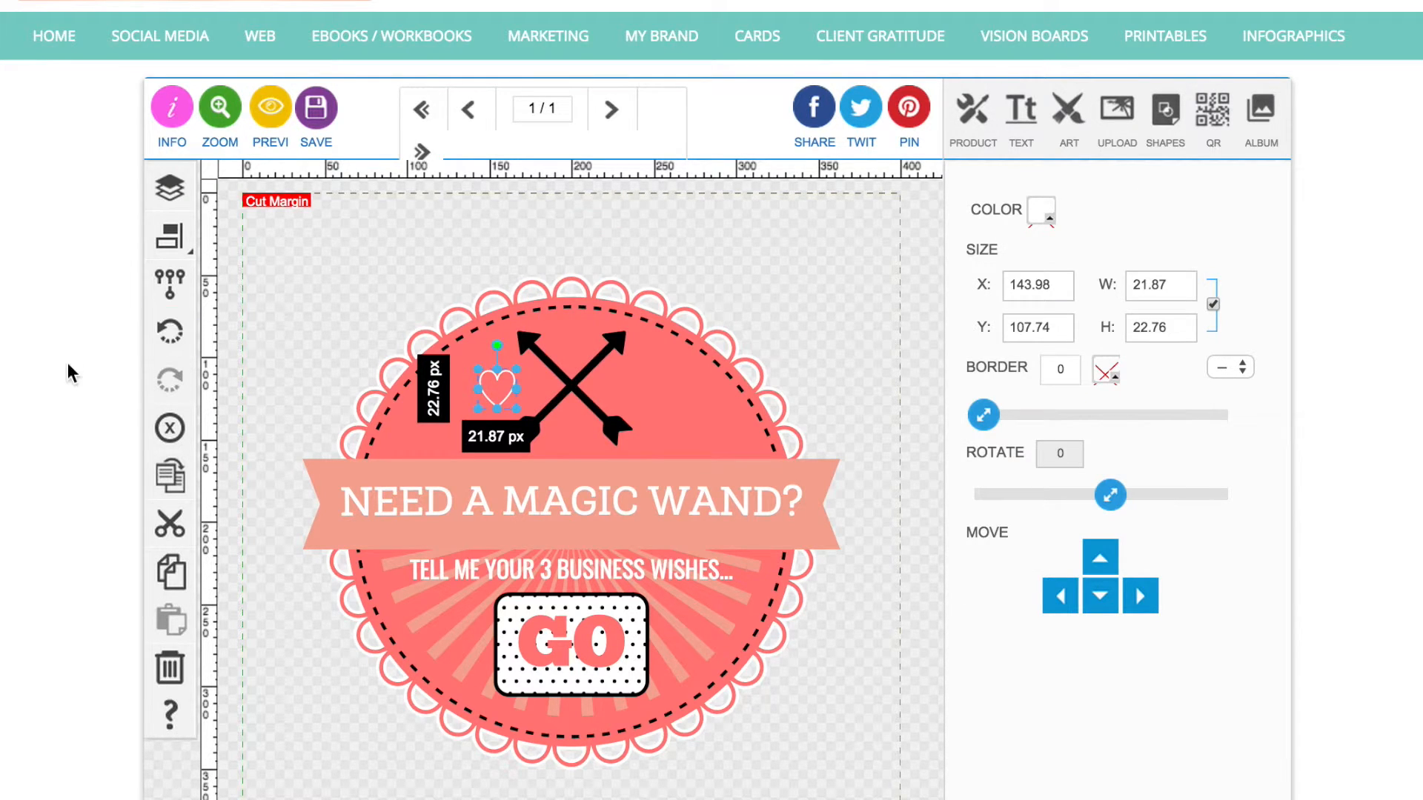
Step: Duplicate the white heart and place the copy on the opposite side of the crossed arrows at the same height
click(168, 475)
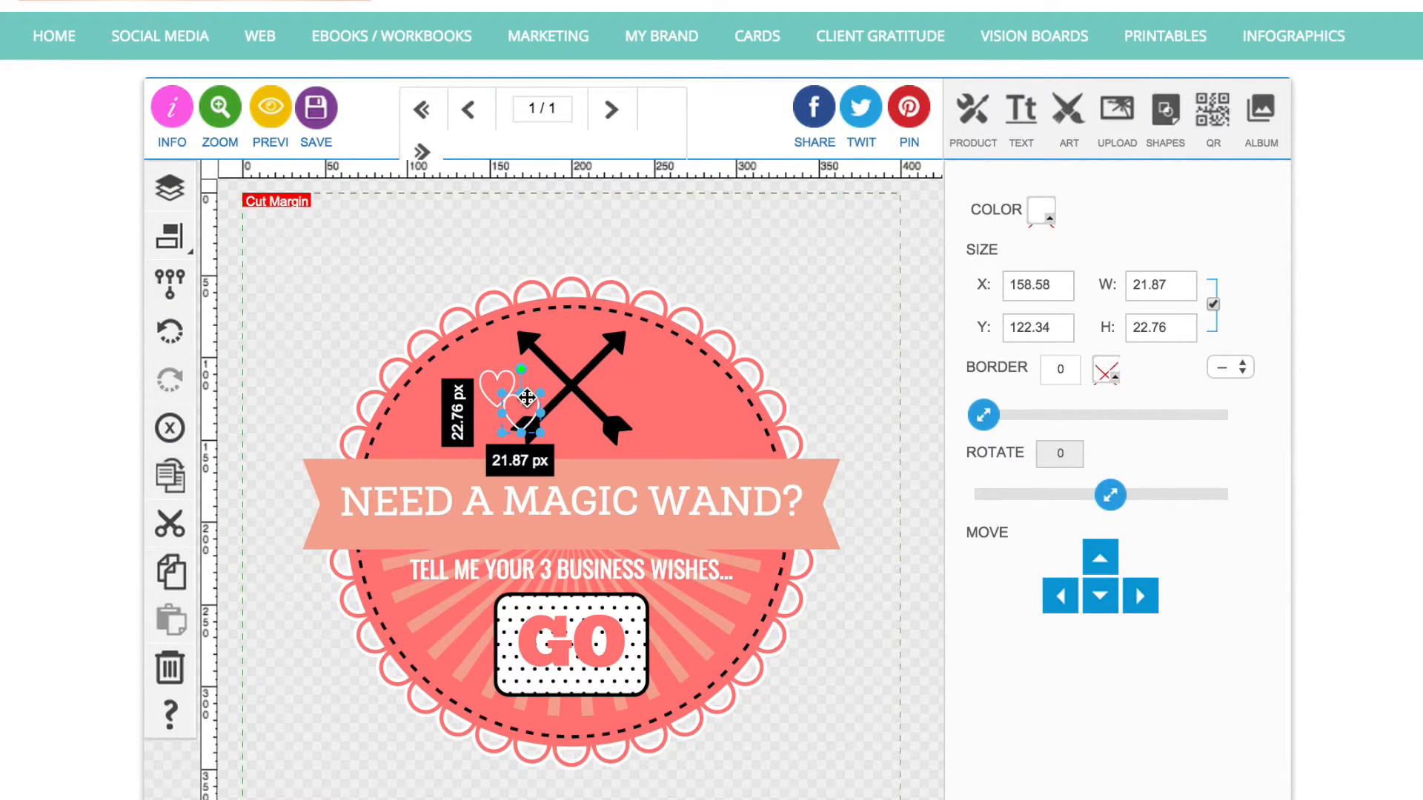
drag(527, 397, 644, 381)
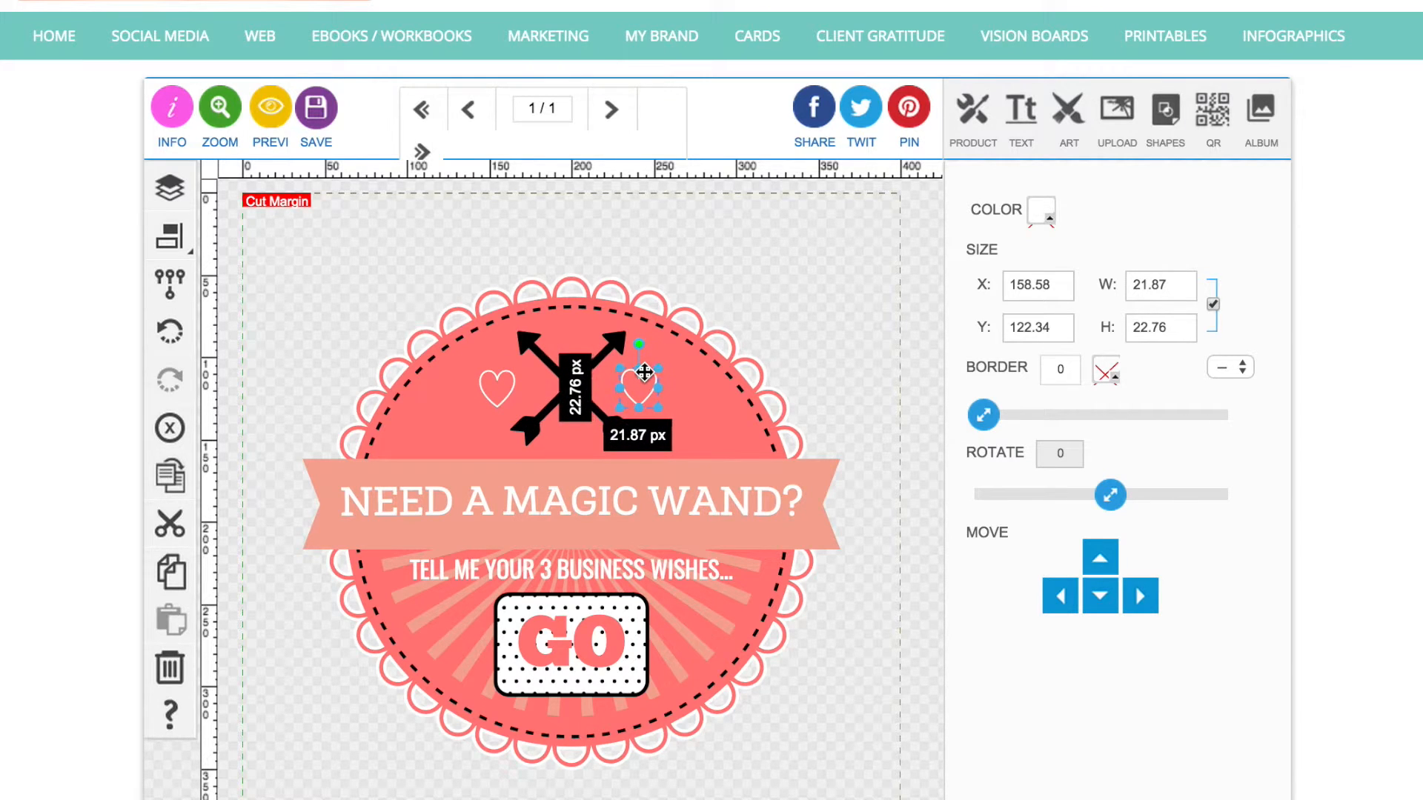
Step: Align both white hearts to the vertical middle of the page
click(169, 235)
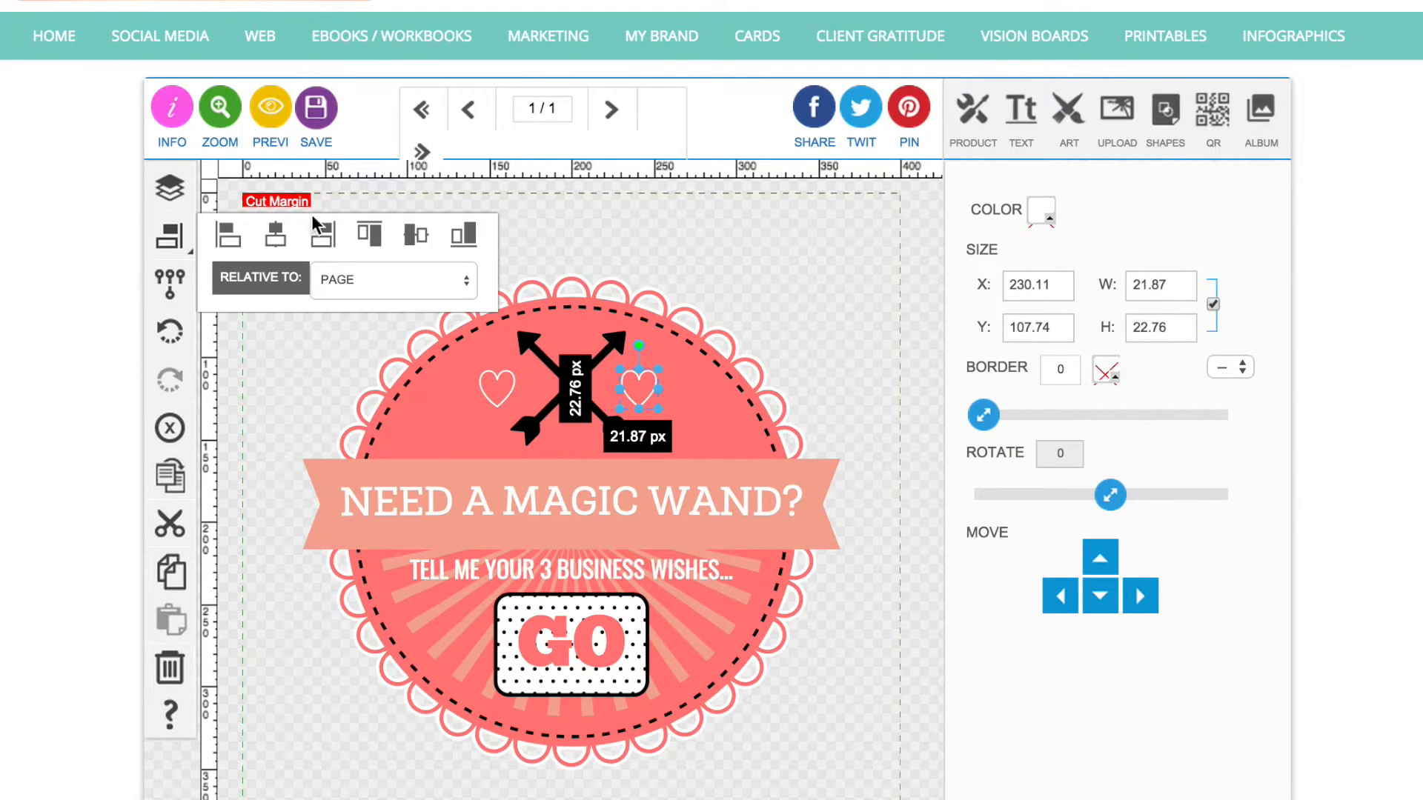
click(472, 240)
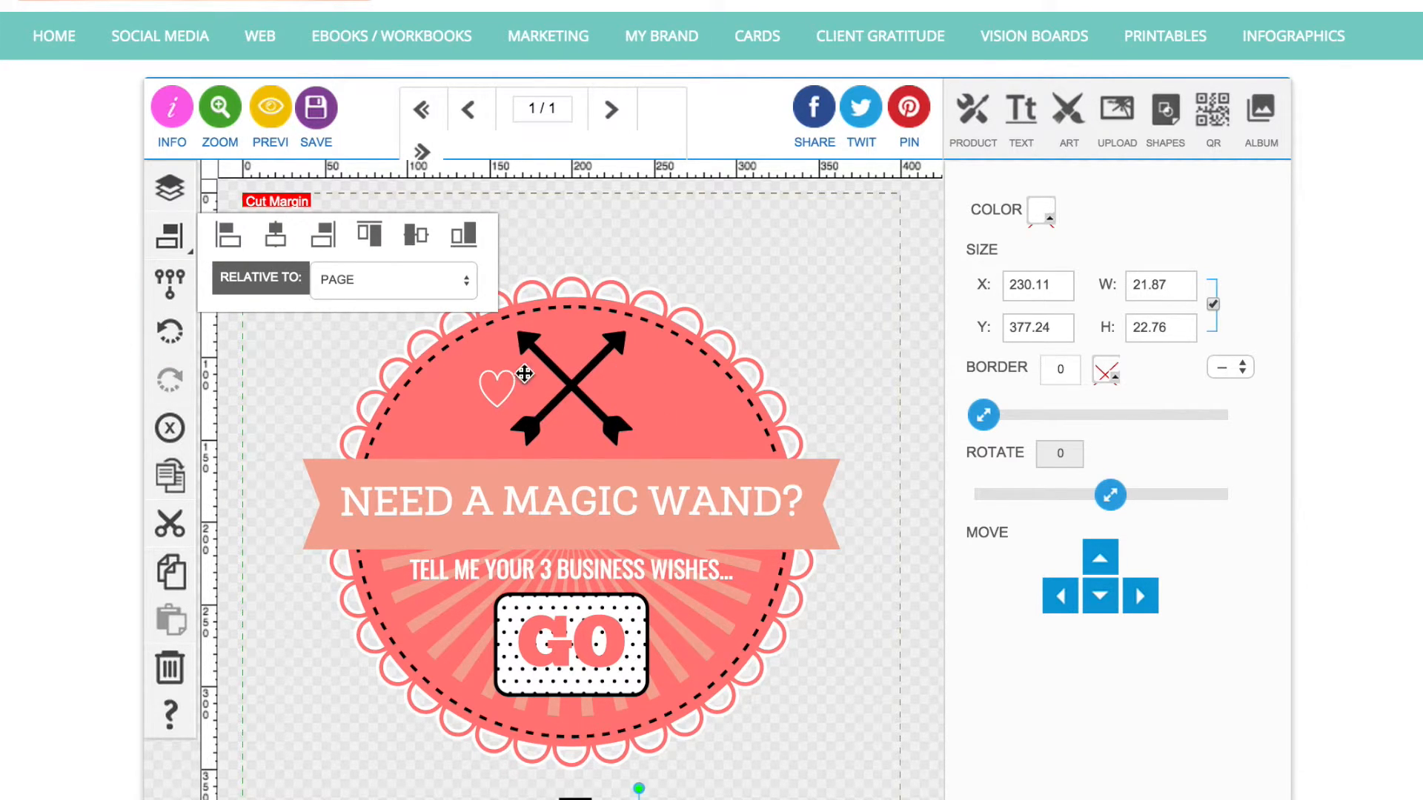
click(416, 236)
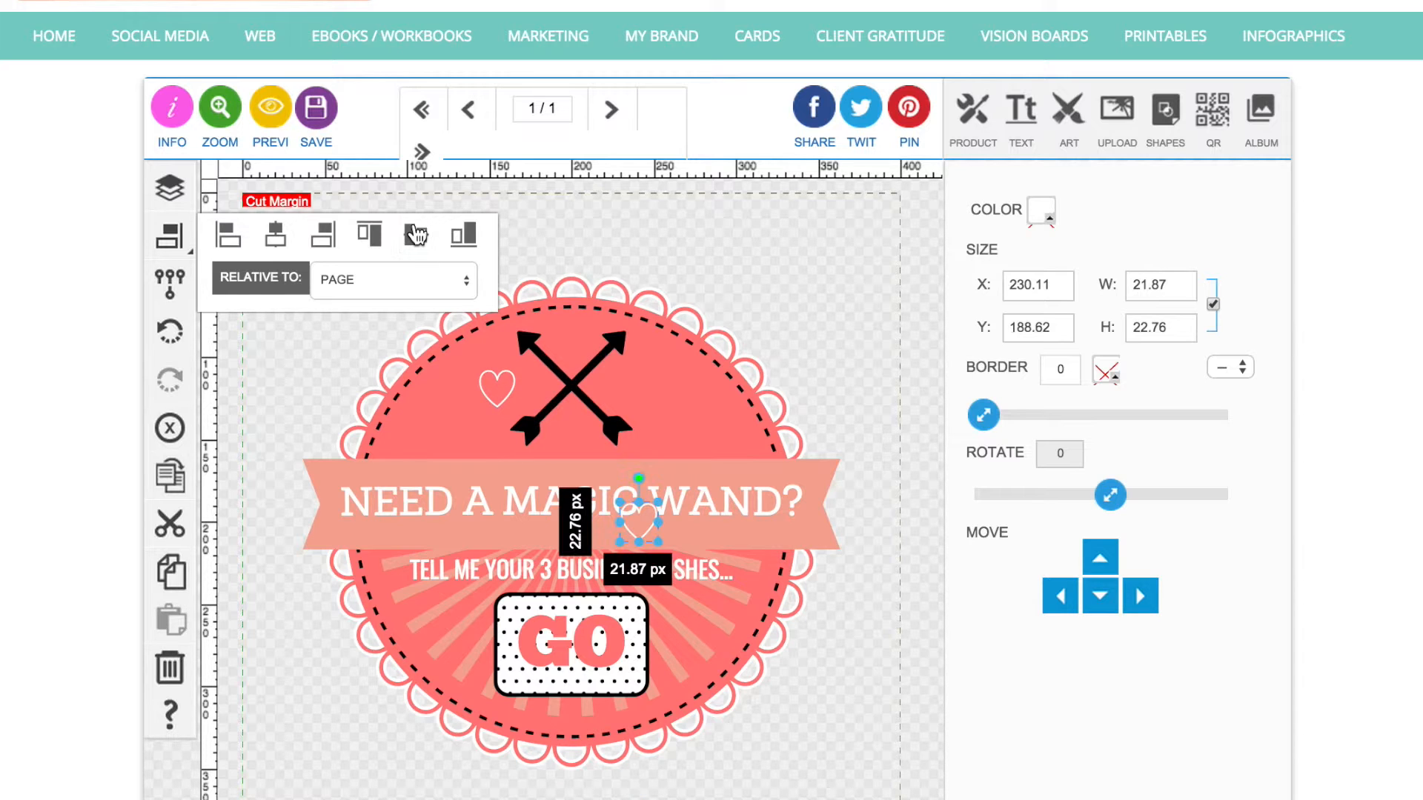
click(501, 382)
click(416, 235)
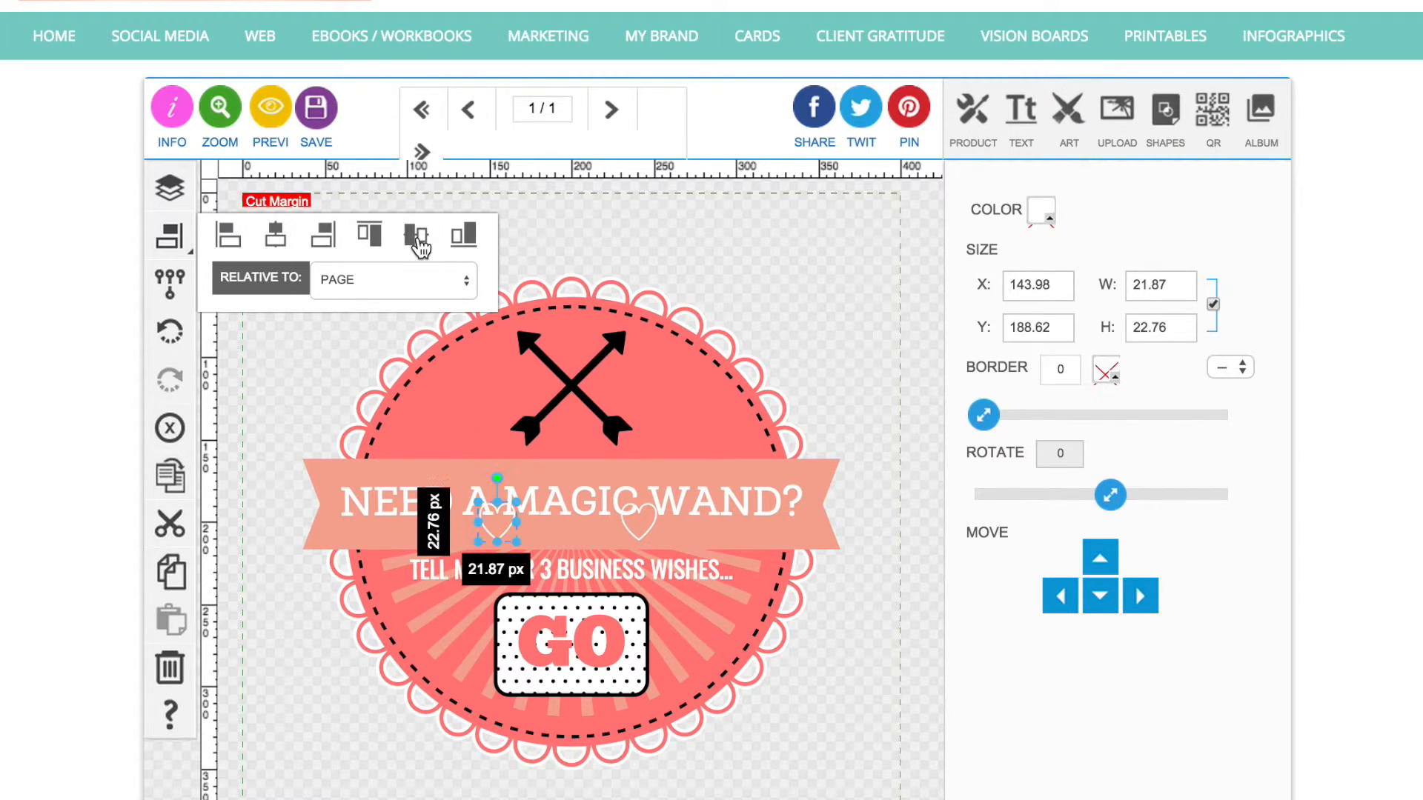
shift+click(630, 531)
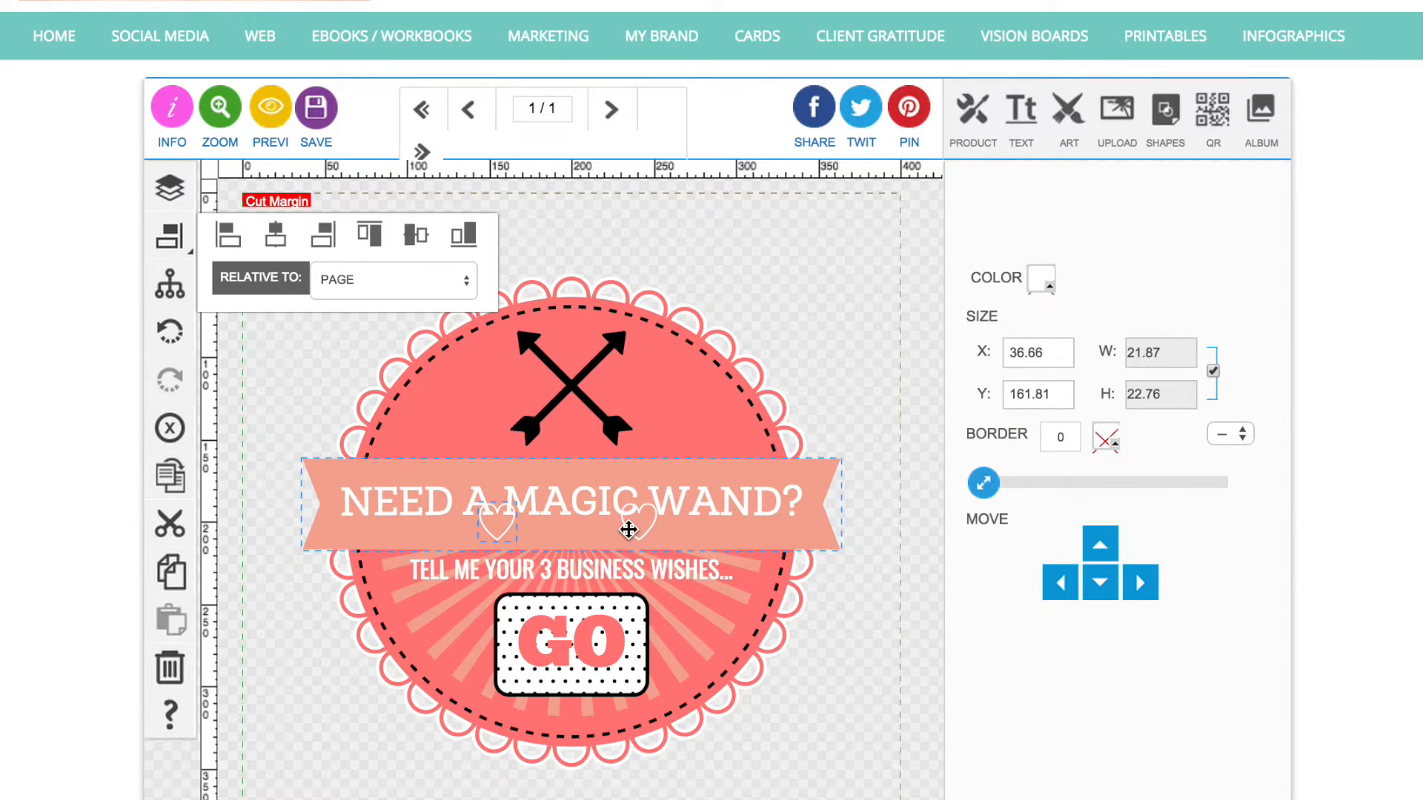
shift+click(626, 527)
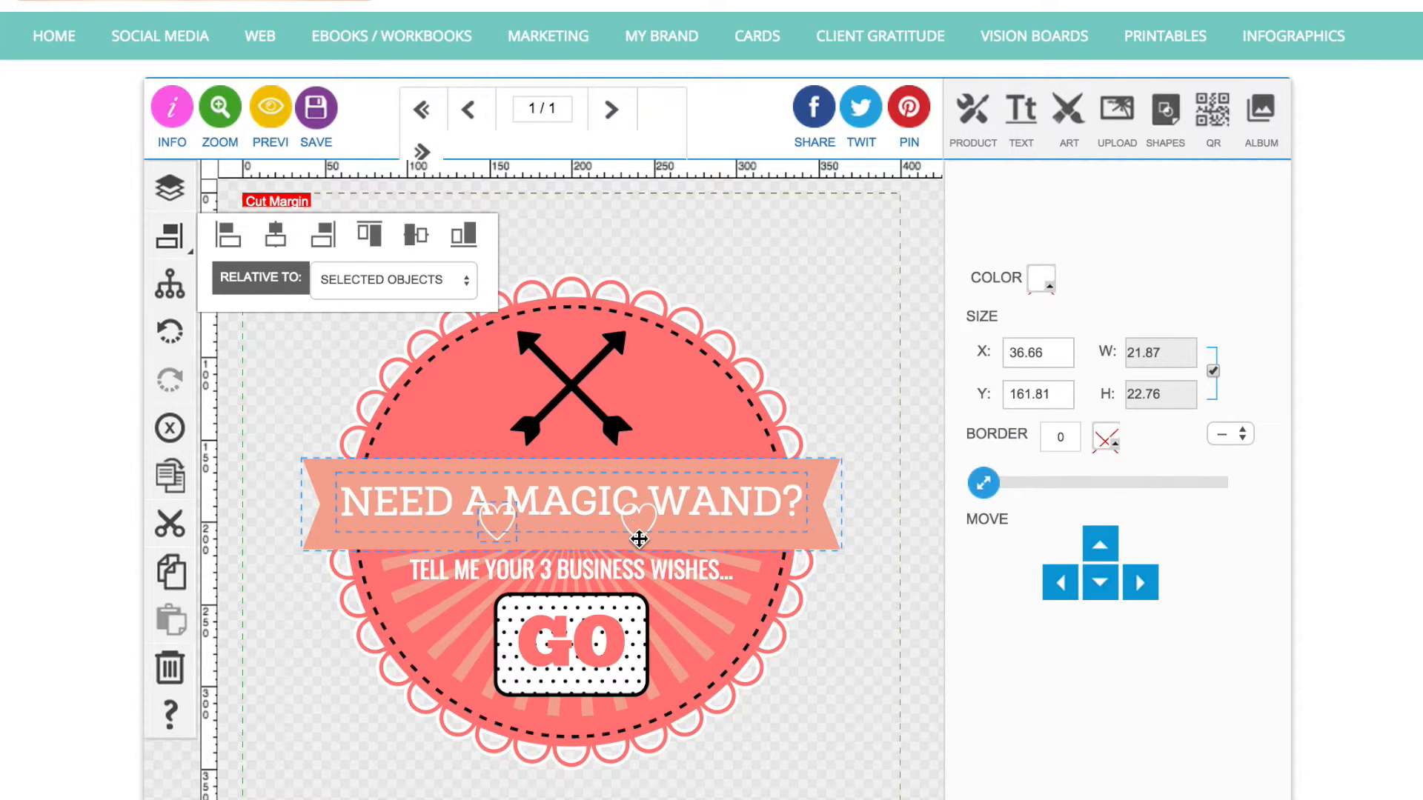
click(802, 323)
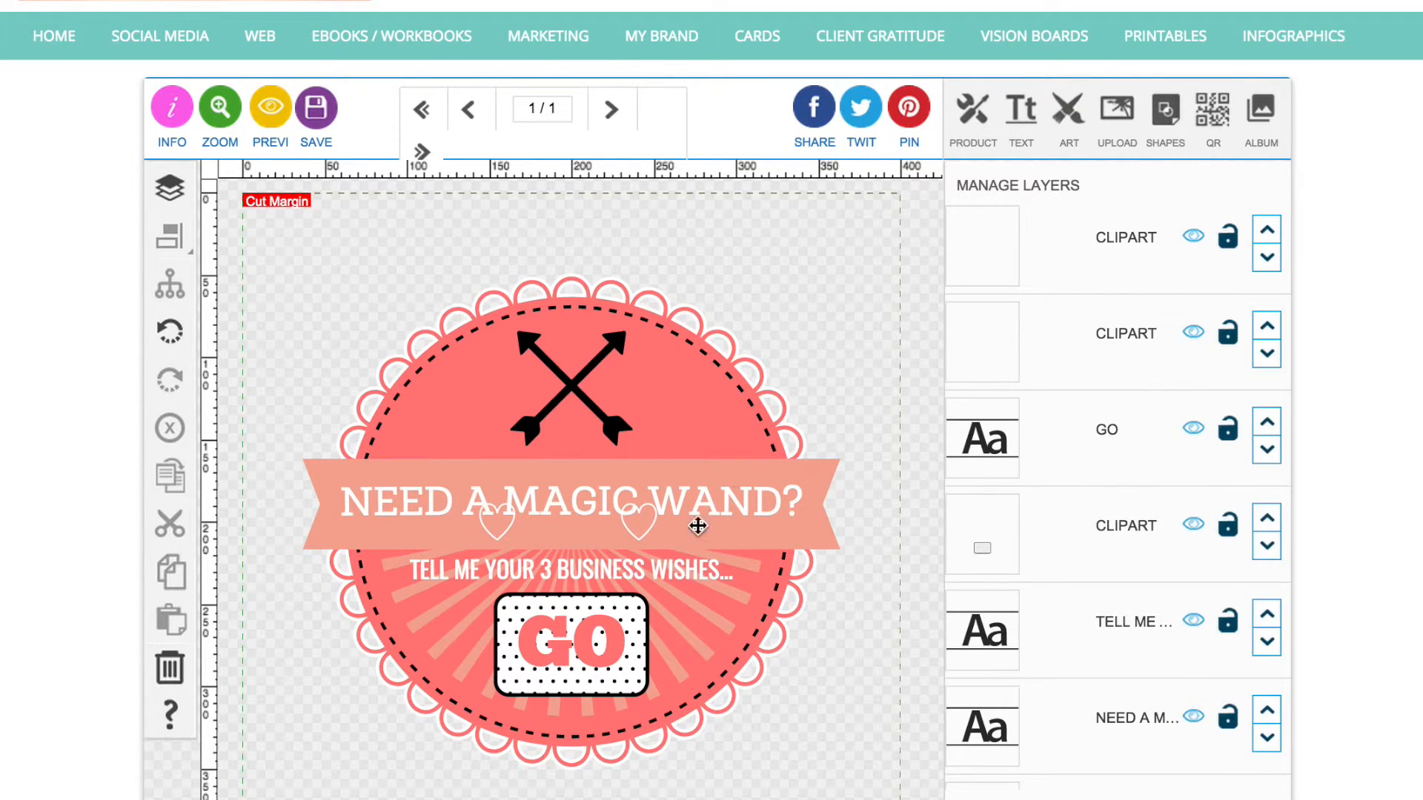
click(642, 536)
click(639, 527)
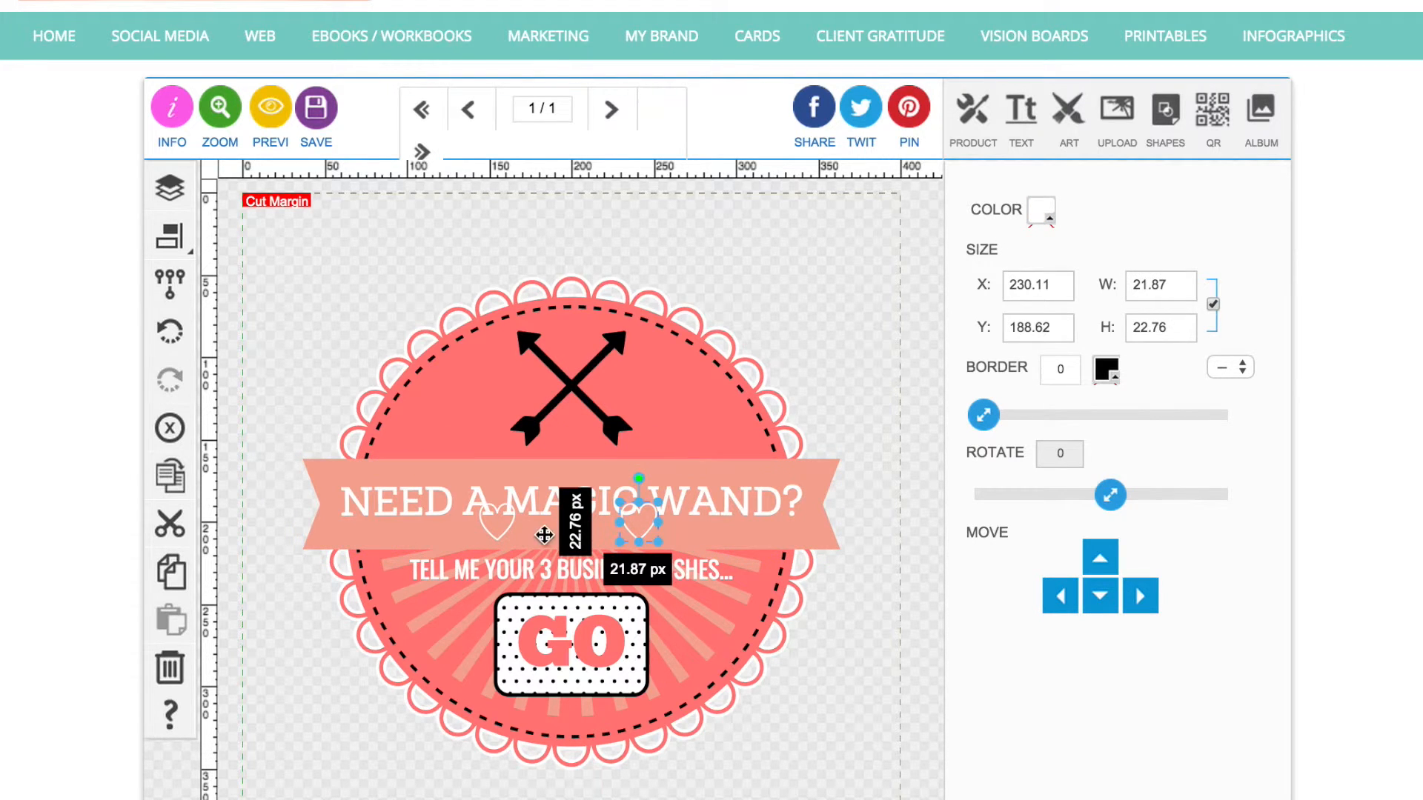
shift+click(500, 539)
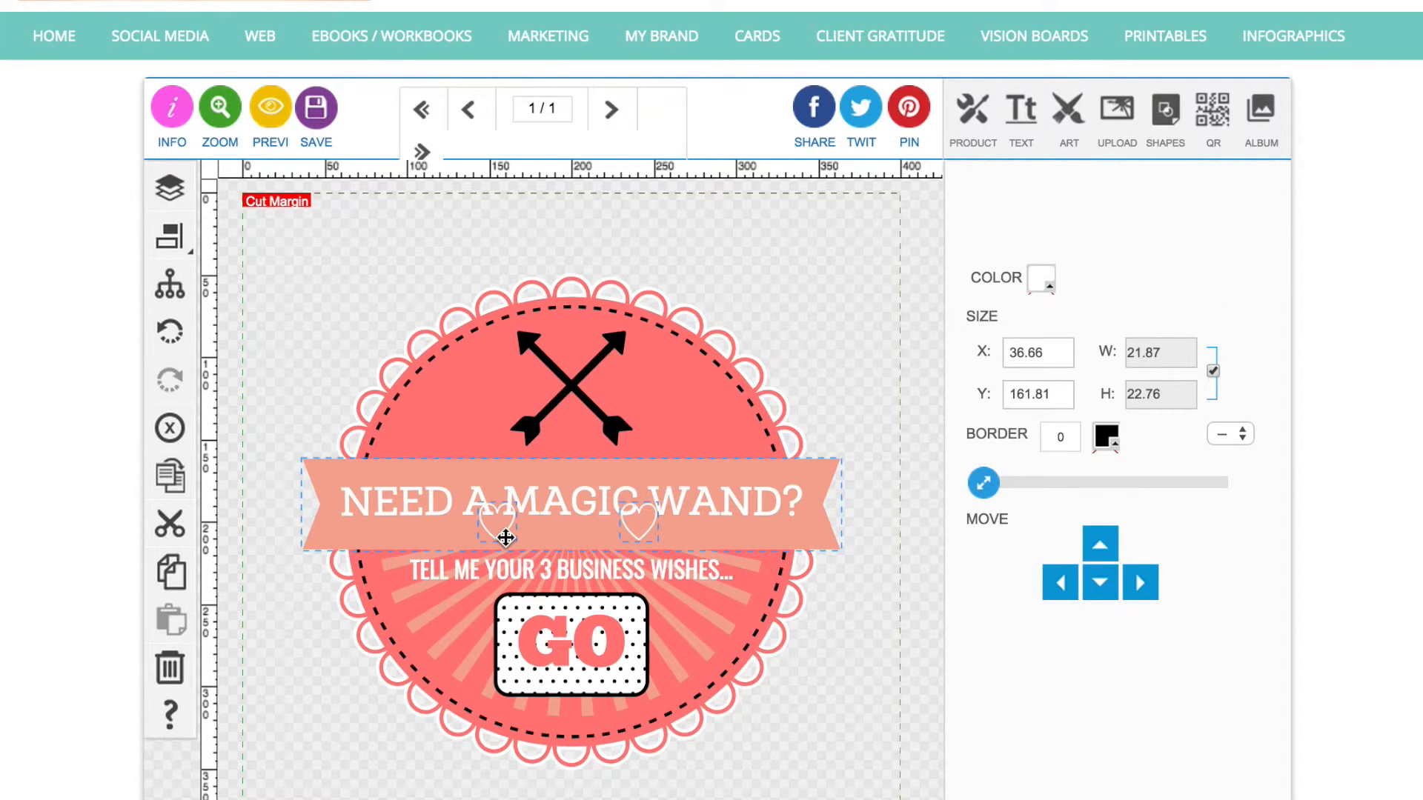
click(310, 376)
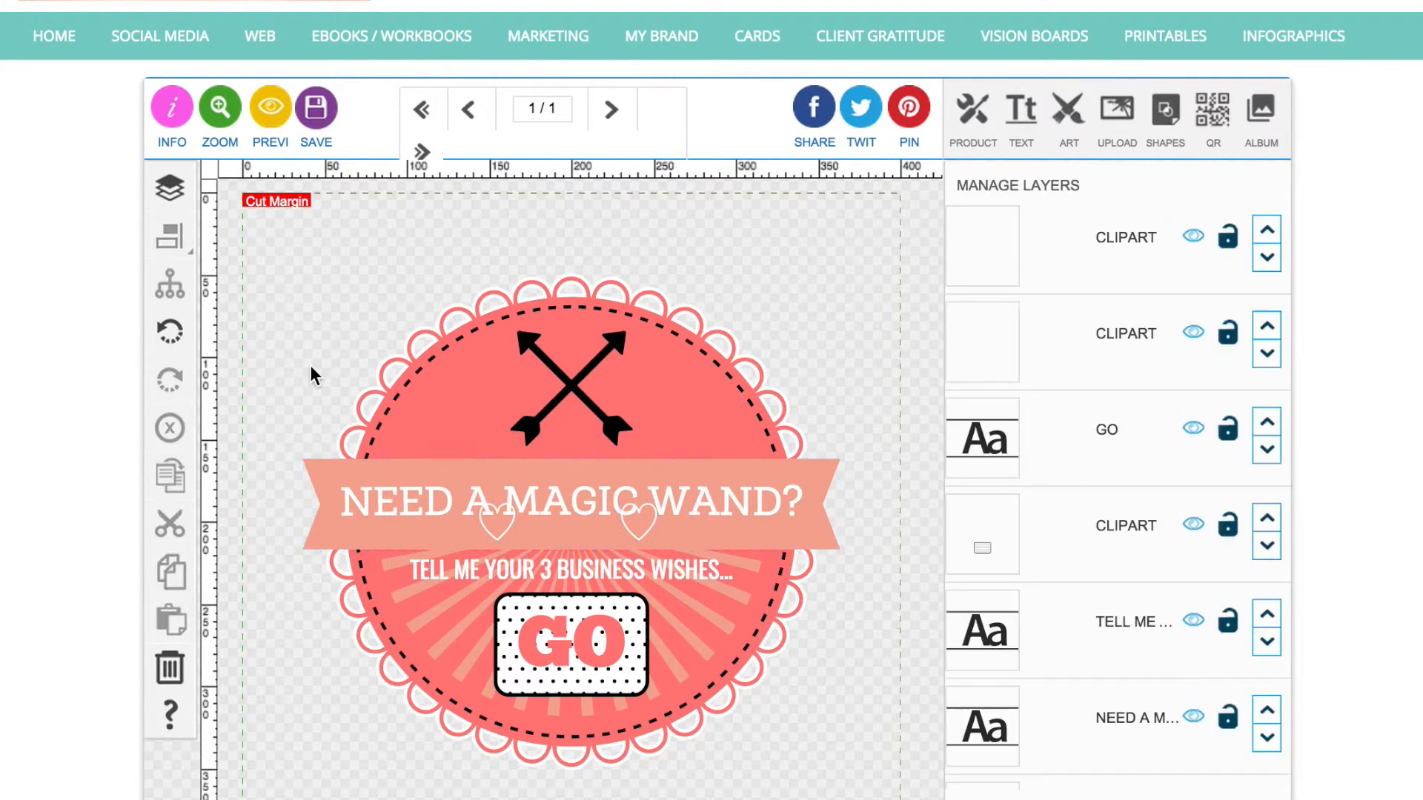
click(497, 539)
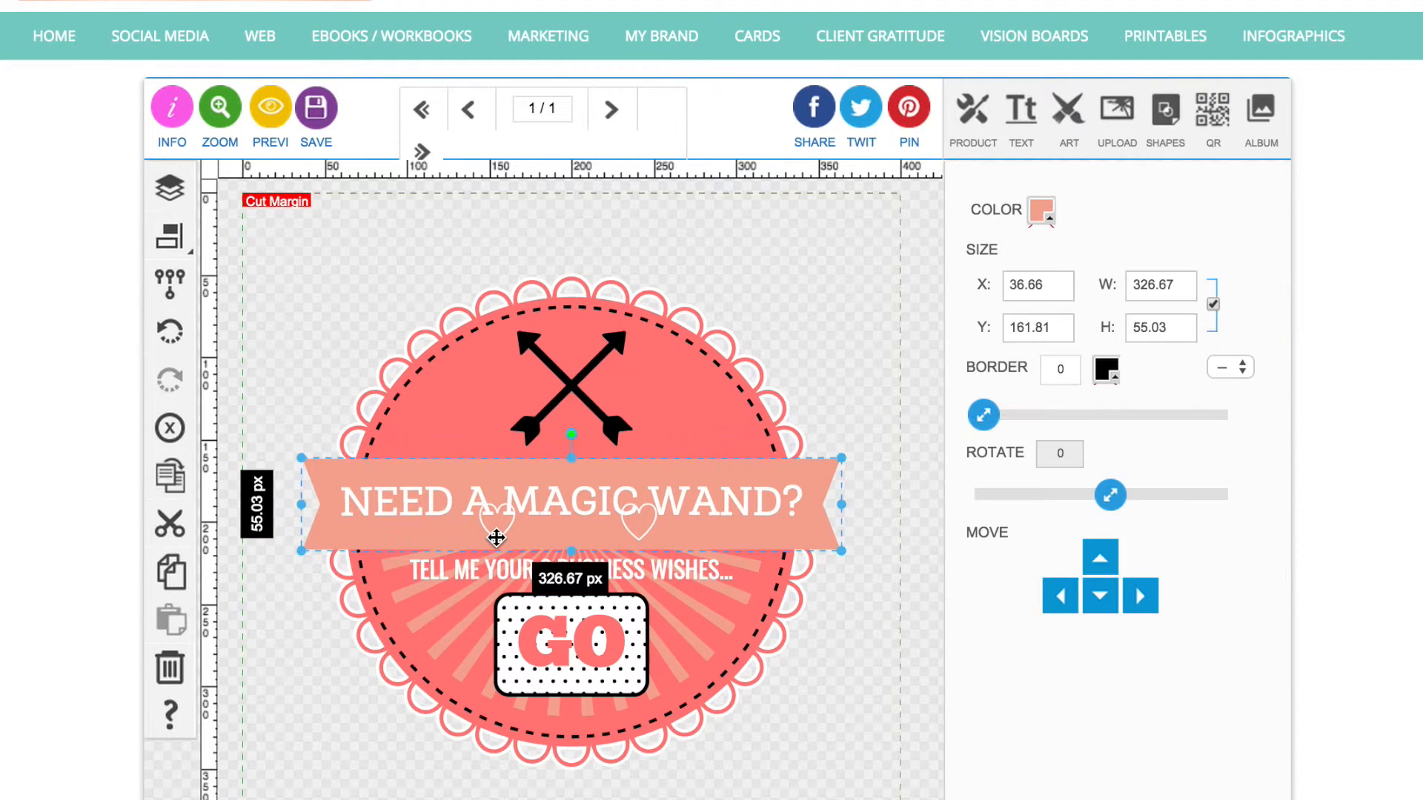
Step: Group the two white hearts and move the group up so they flank the middle of the crossed arrows
click(489, 532)
shift+click(628, 531)
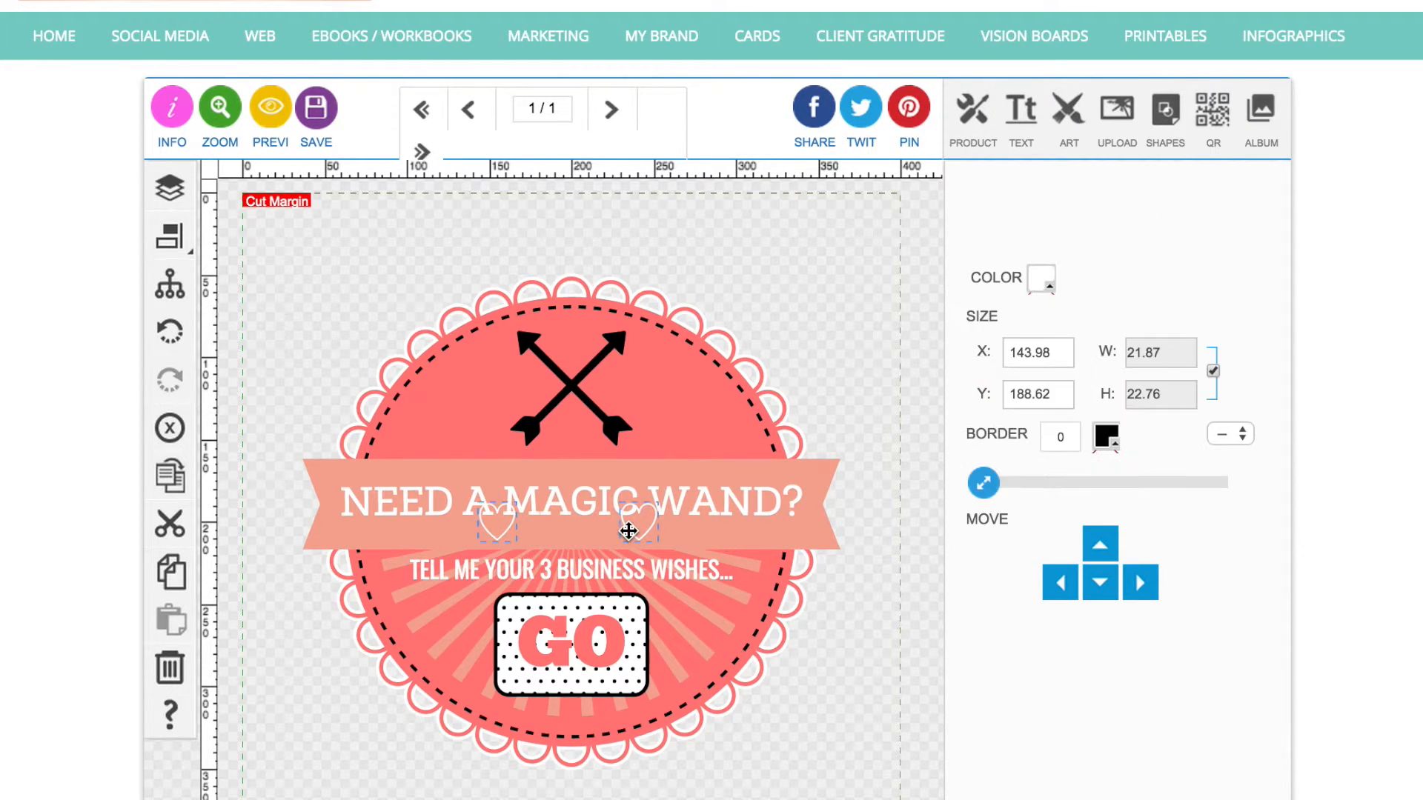
click(175, 285)
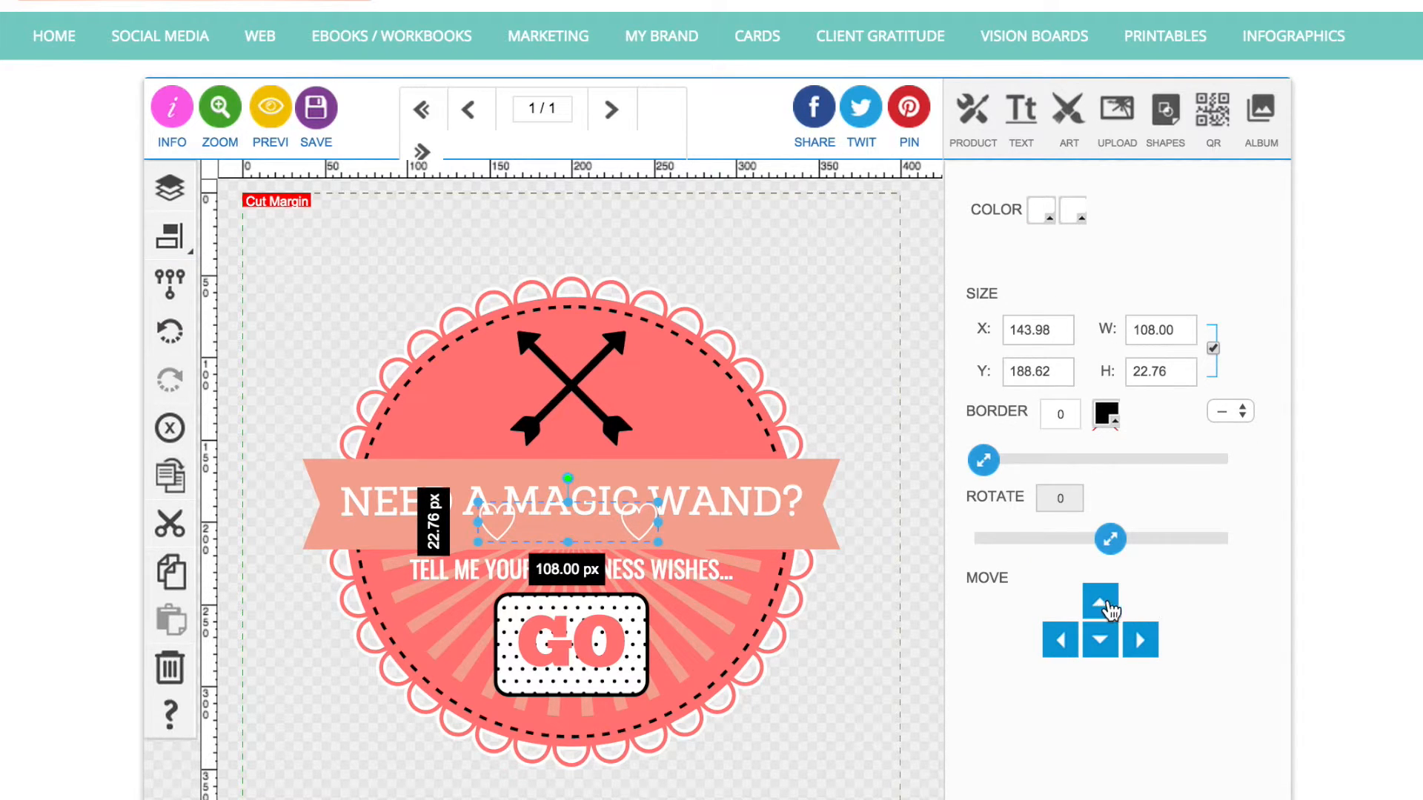
click(1109, 609)
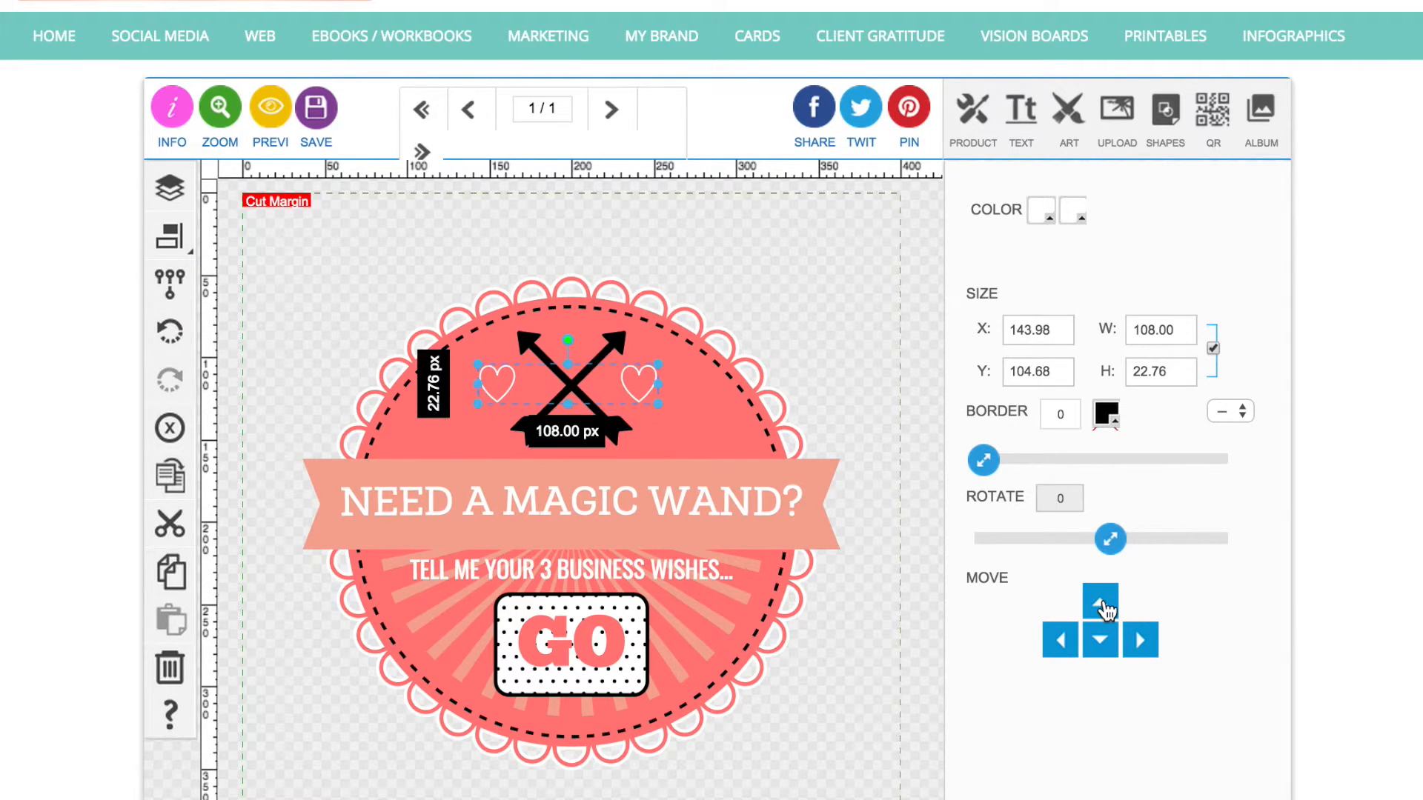
Step: Centre the grouped hearts horizontally relative to the page
click(169, 235)
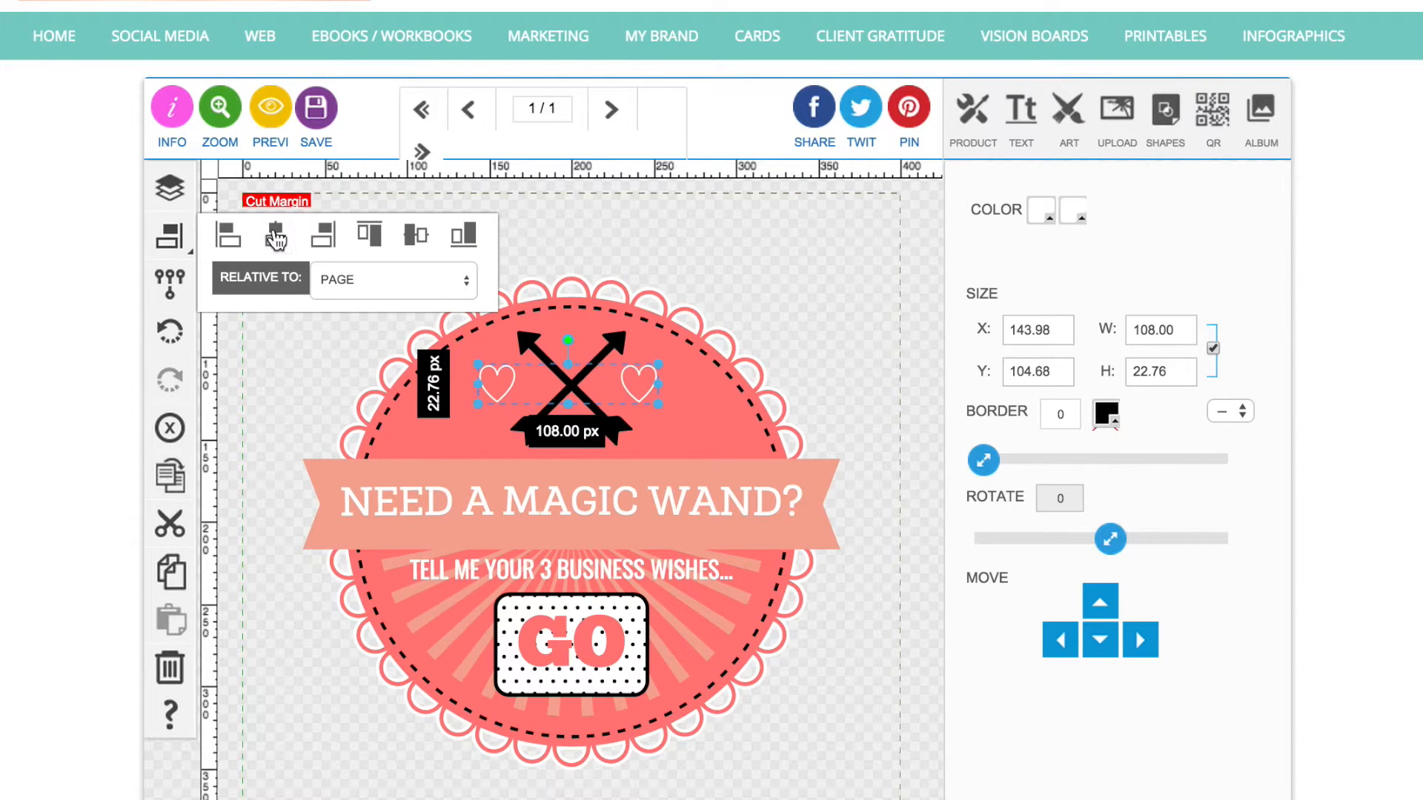
click(276, 237)
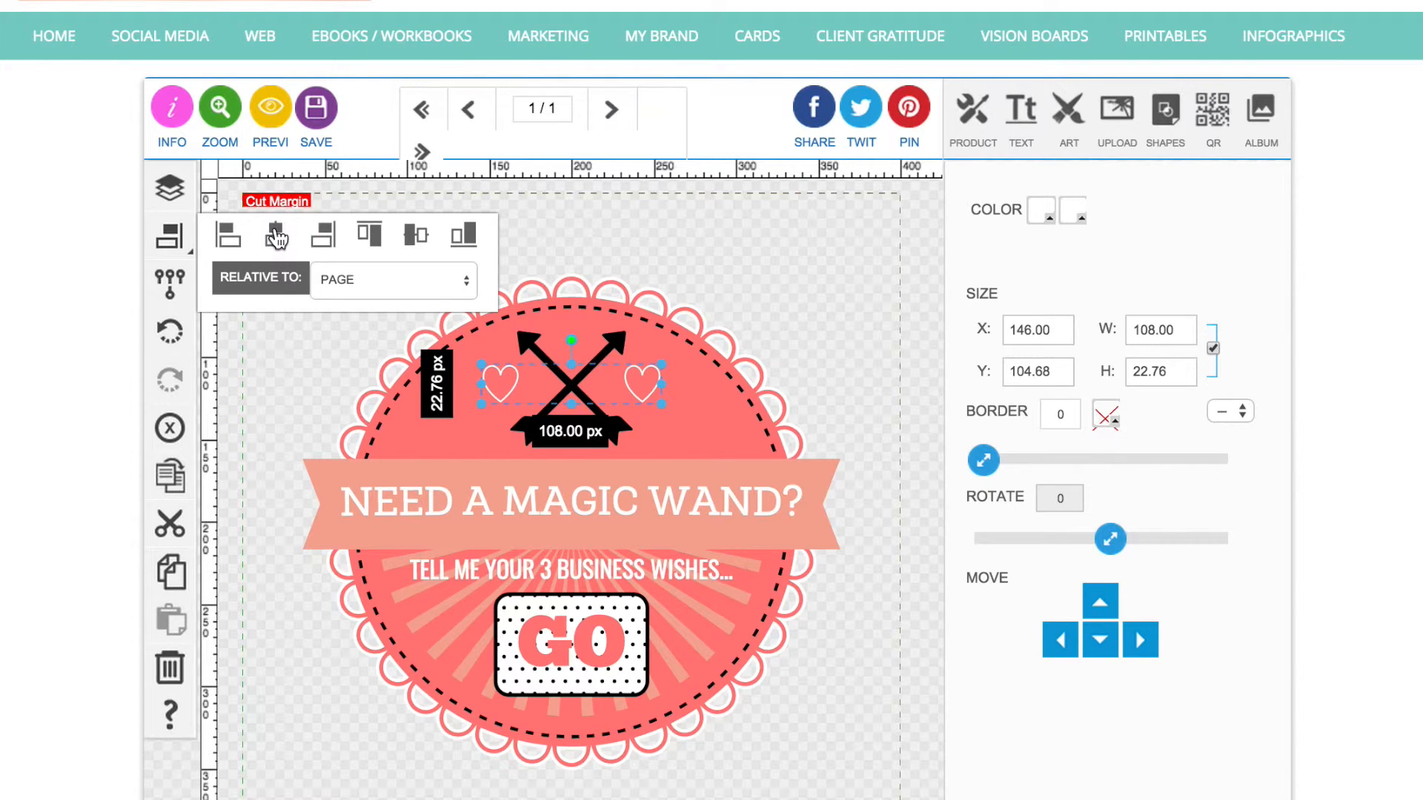
click(757, 281)
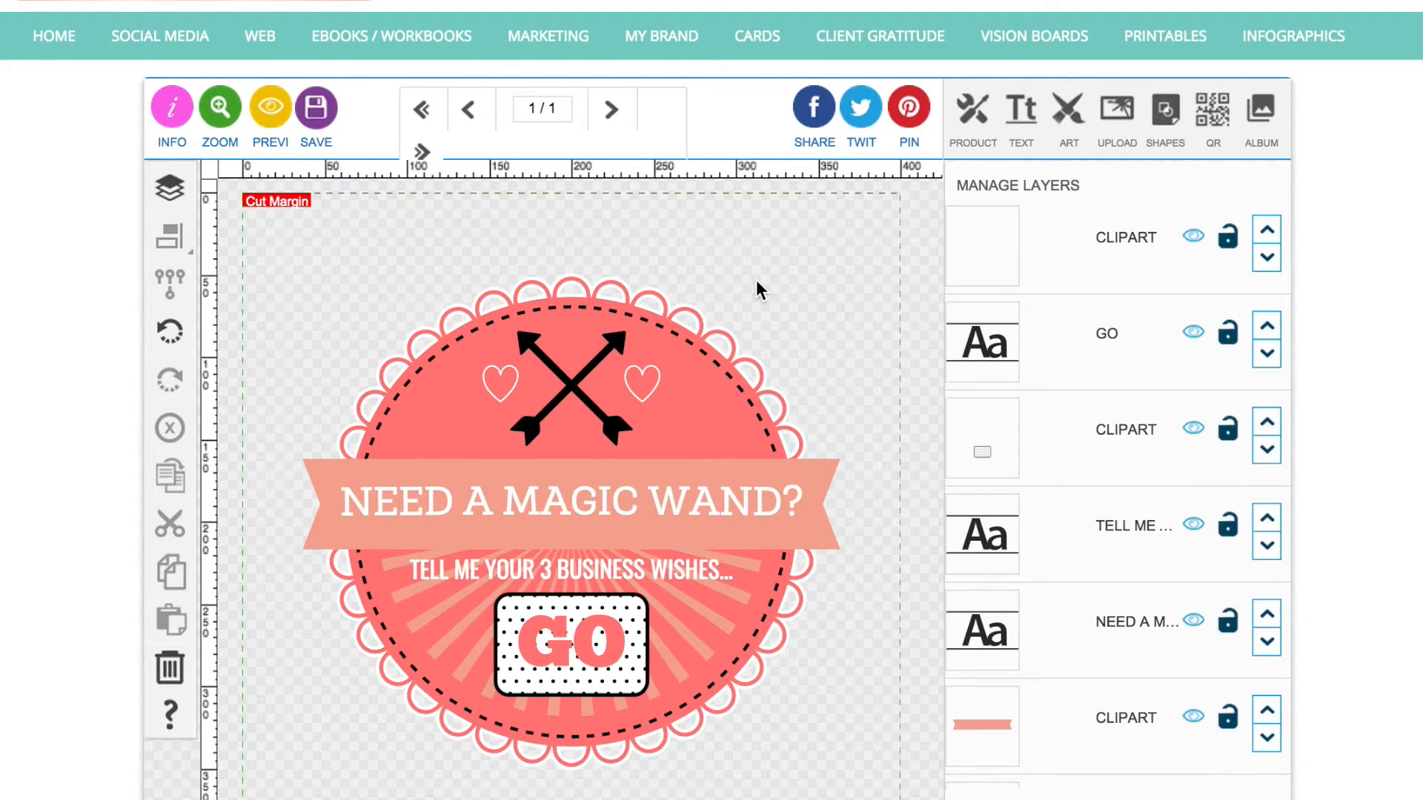
Step: Break the ribbon heading into two lines, "NEED A" and "MAGIC WAND?", and reposition it on the ribbon
click(561, 495)
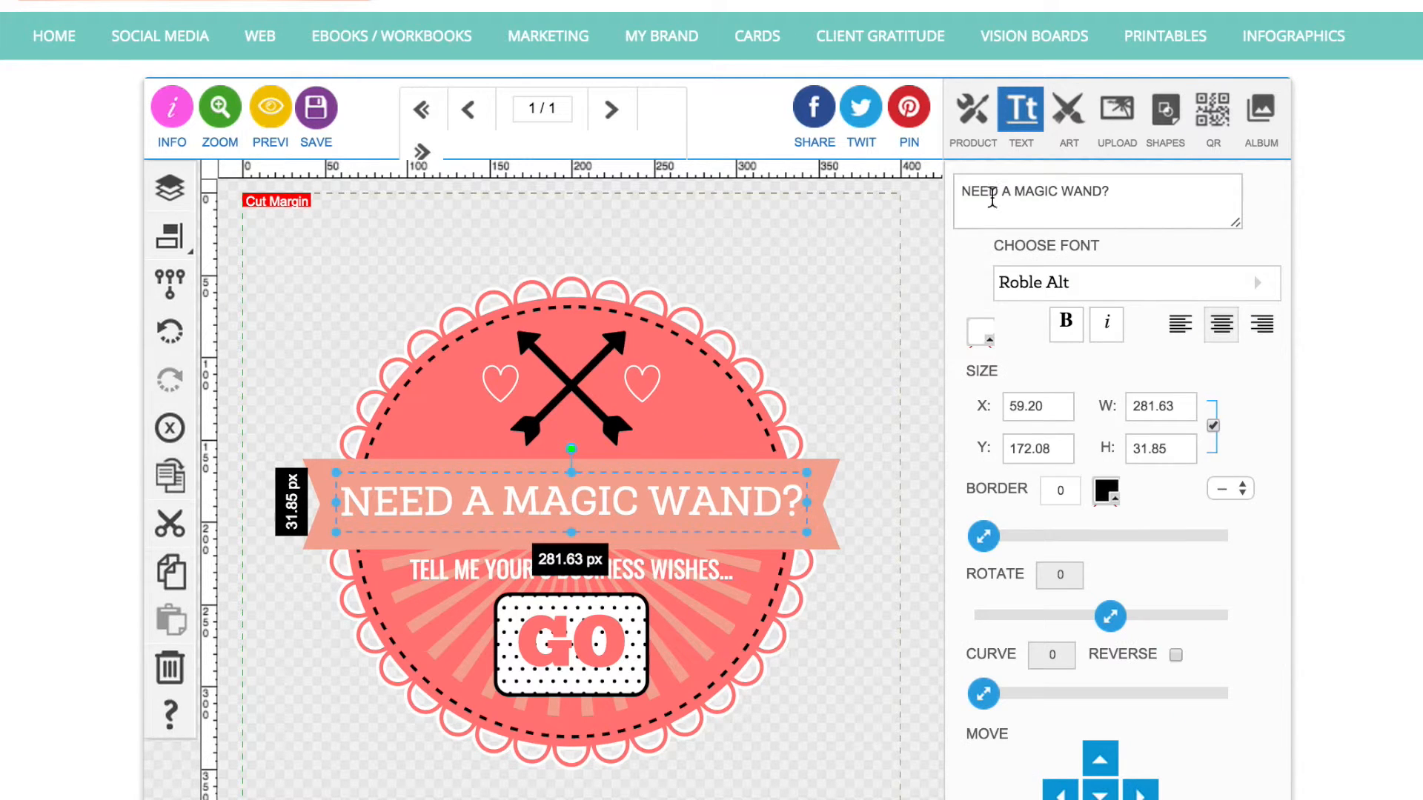
click(1014, 192)
key(BackSpace)
key(Return)
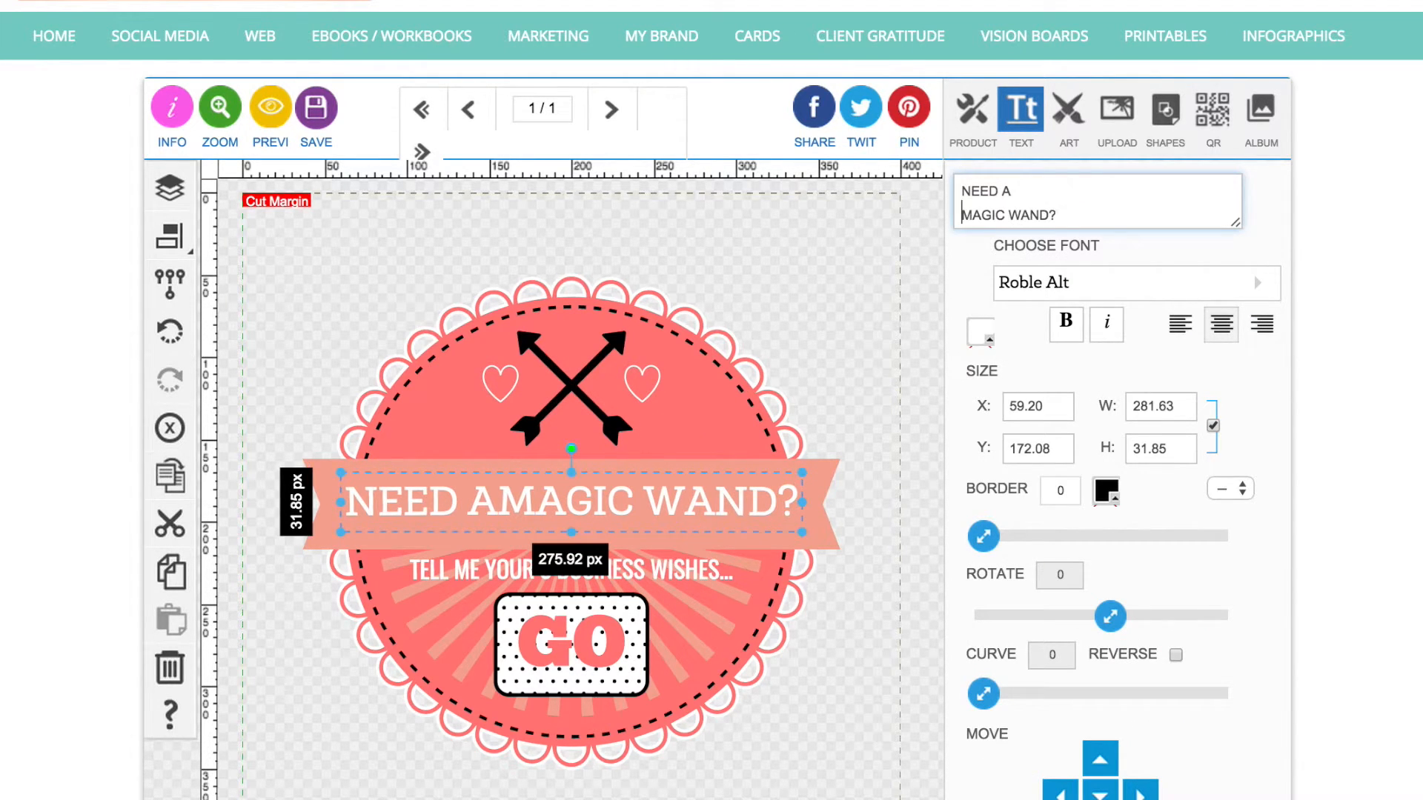
drag(607, 502, 613, 530)
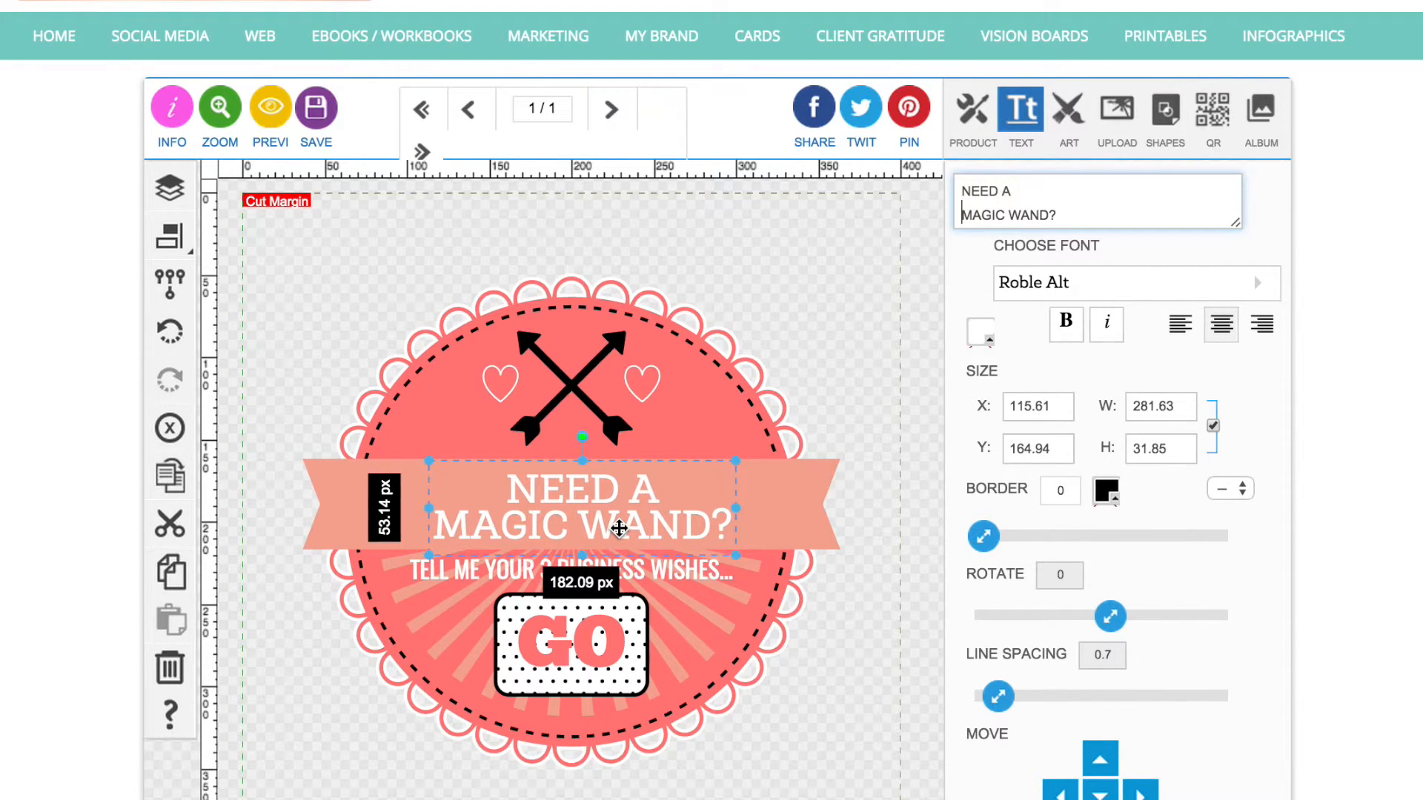
Step: Centre the two-line heading horizontally on the page
click(170, 236)
click(280, 241)
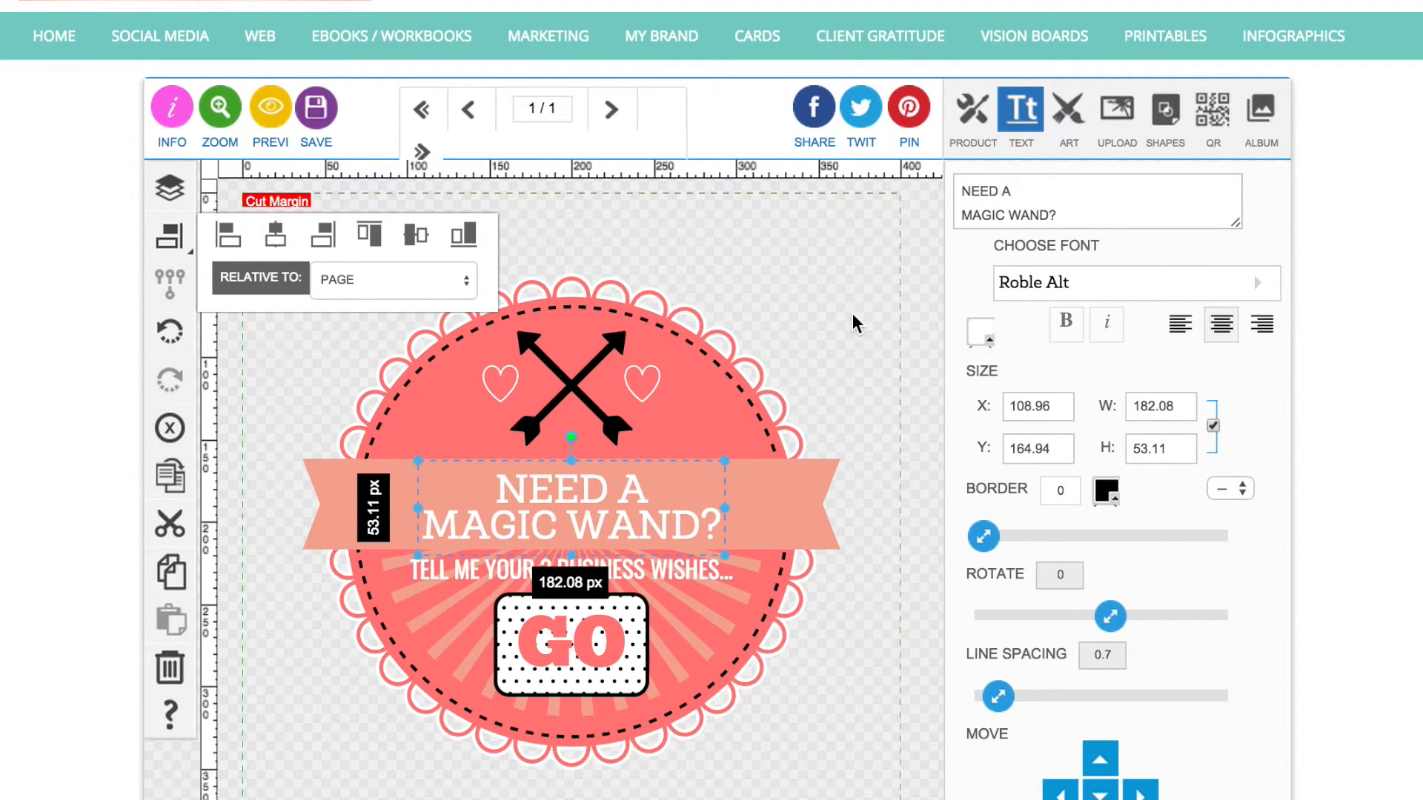
click(852, 314)
Step: Add the magic wand from the Outline Icons art and shrink it to about 39 by 39 px on the ribbon's left end
click(777, 516)
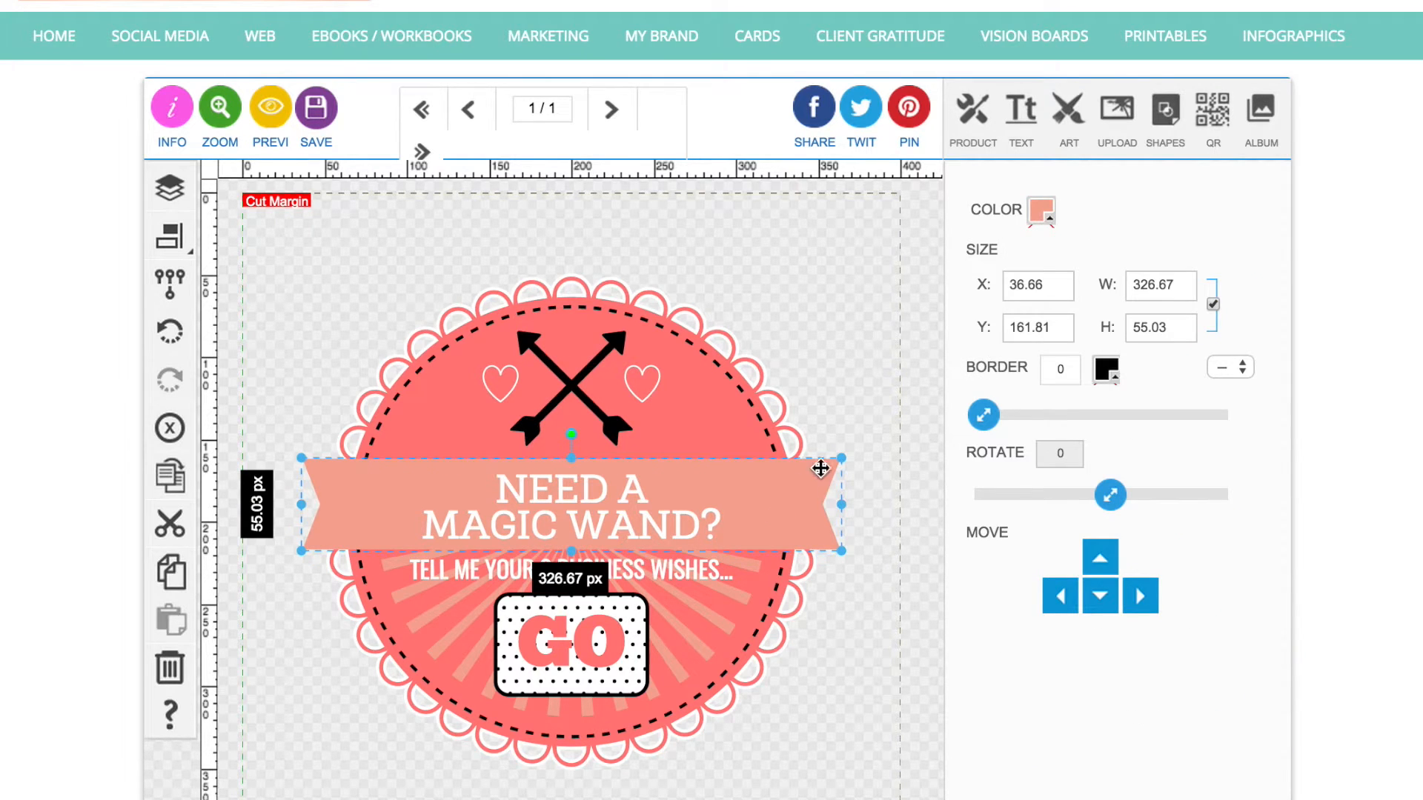
click(1069, 112)
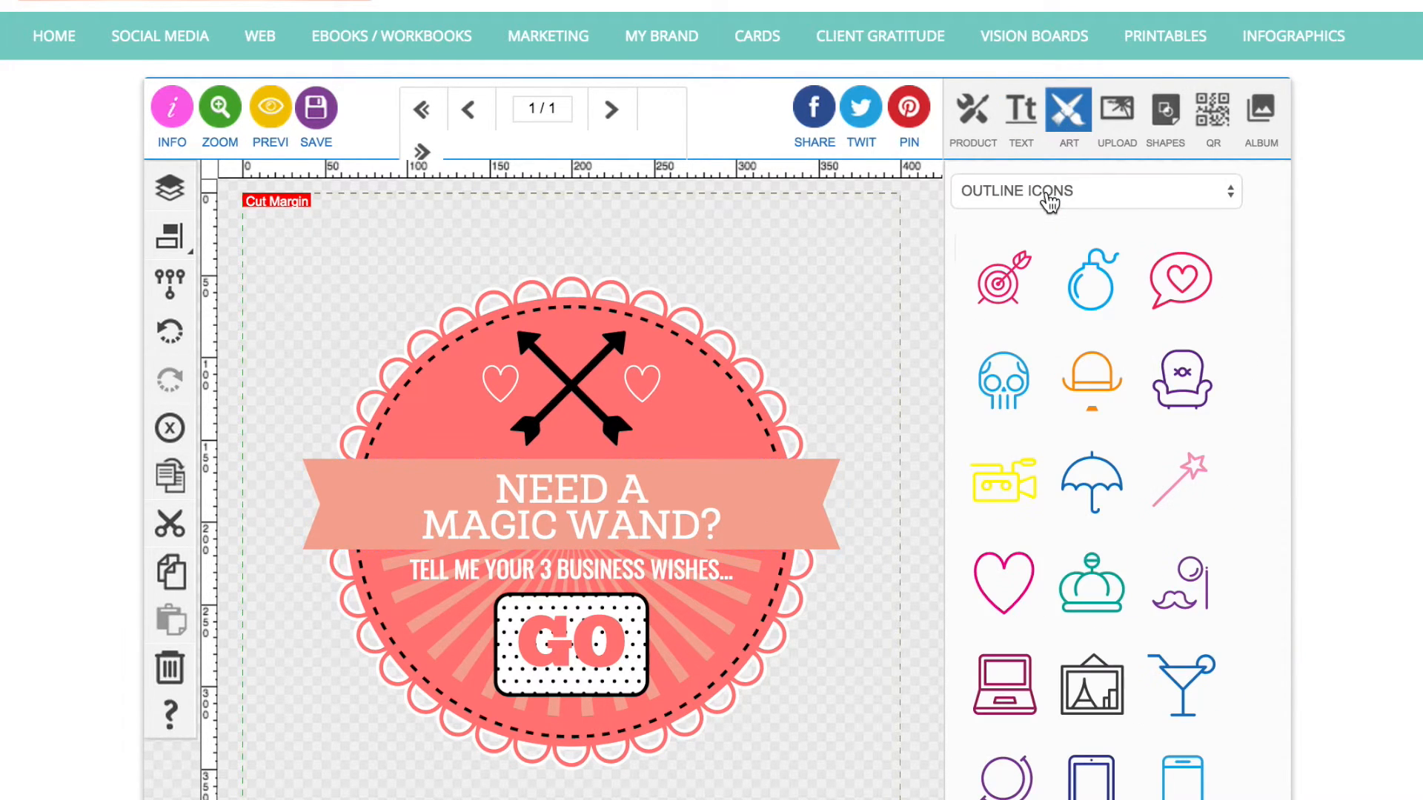
click(1186, 473)
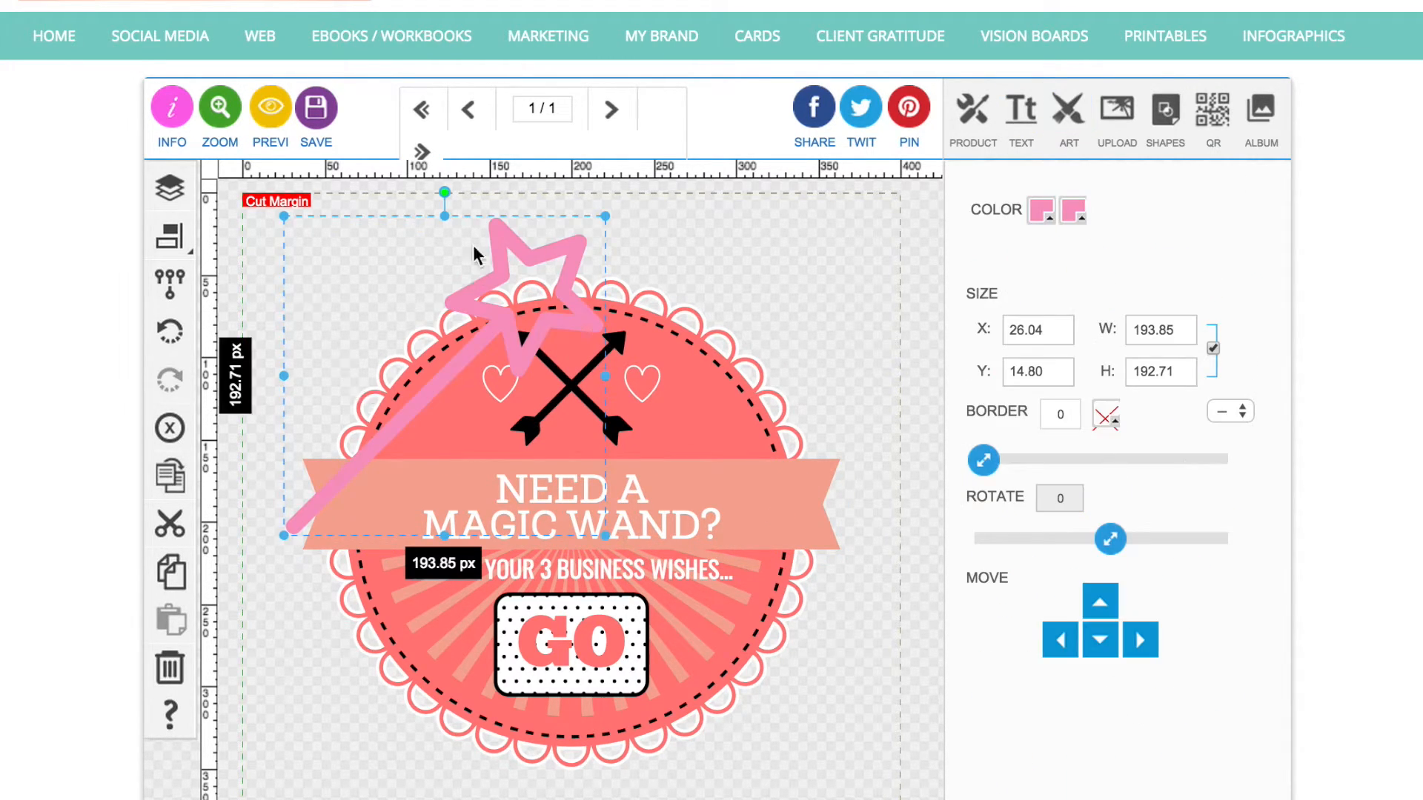
drag(606, 215, 388, 492)
Step: Centre the ribbon horizontally on the page and shift it slightly down to about Y 162.5, behind the heading
click(382, 496)
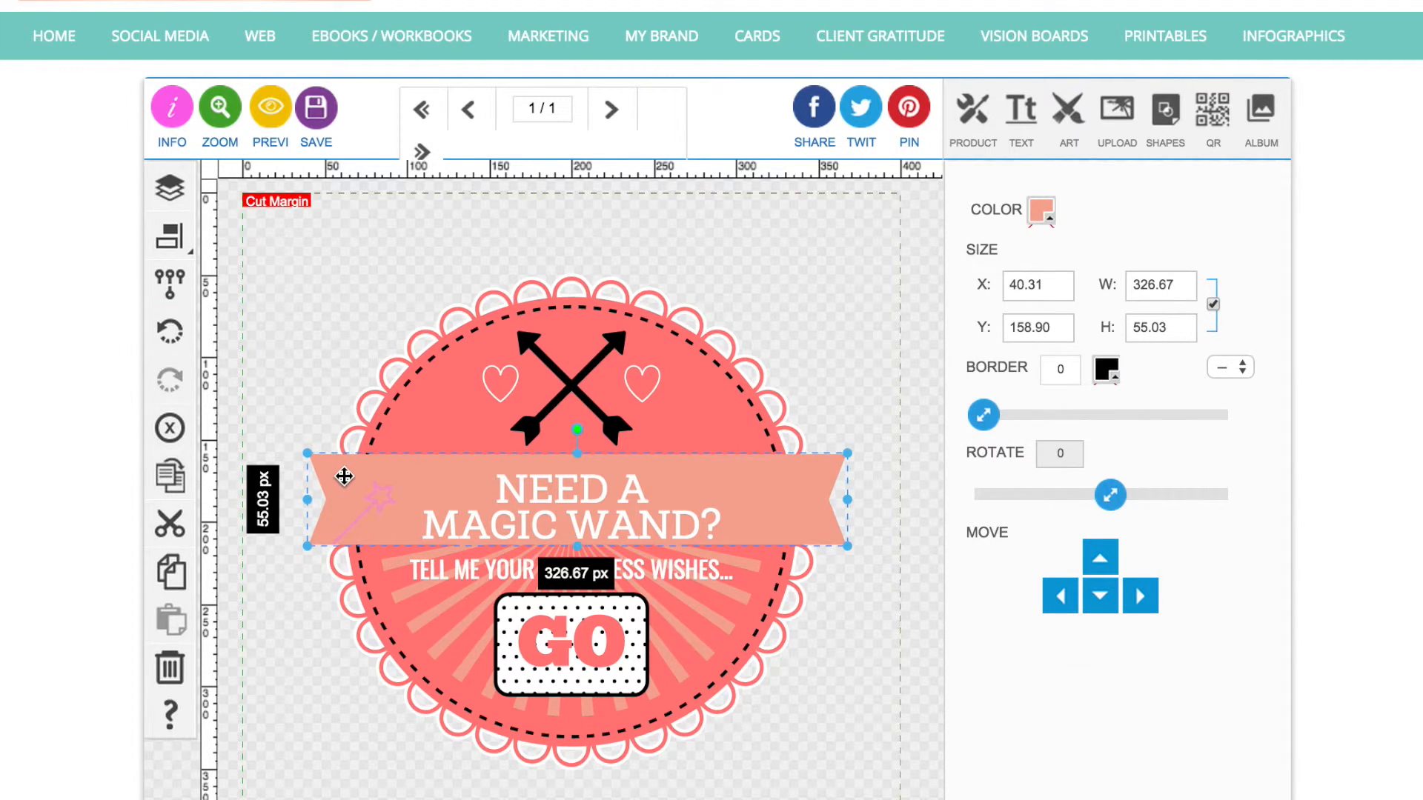
click(169, 235)
click(276, 235)
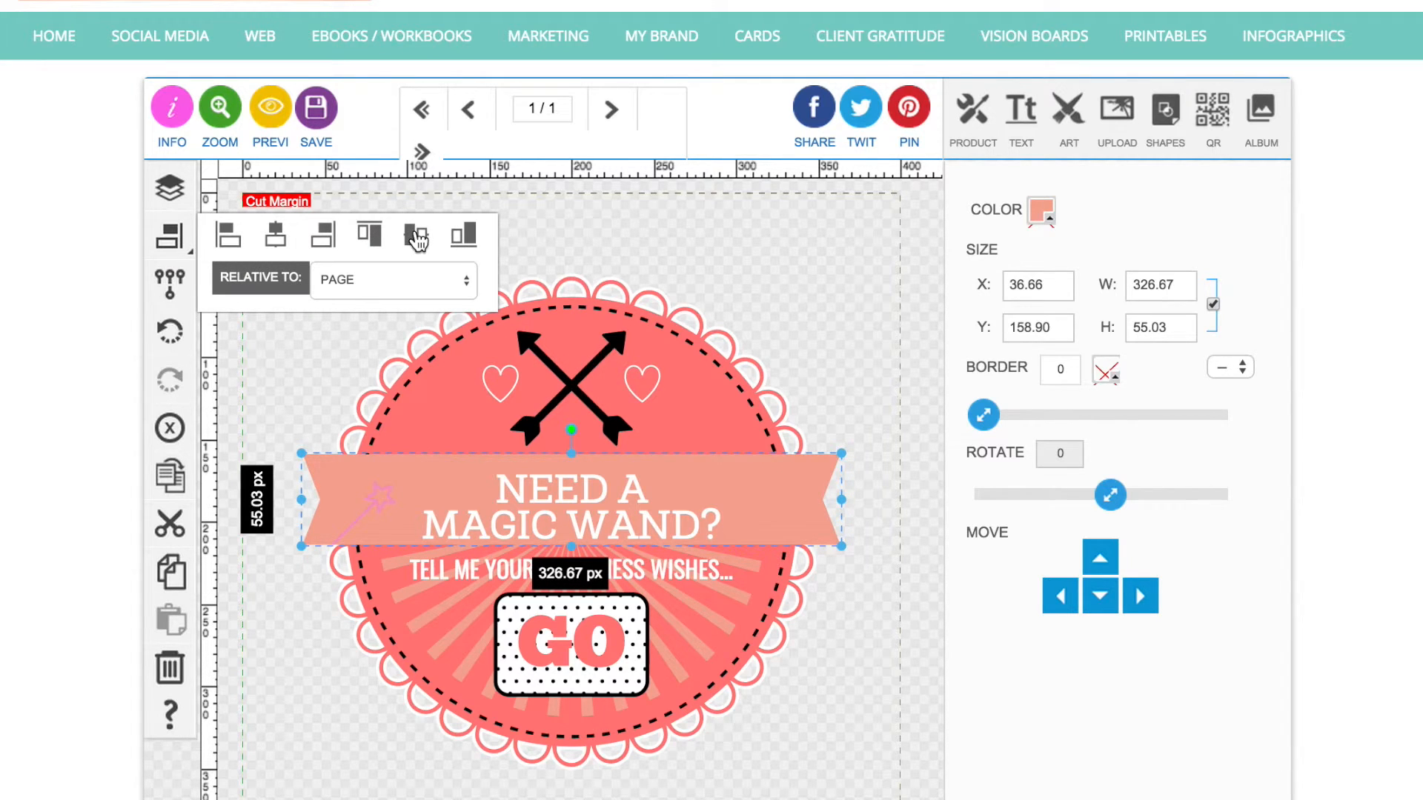
click(303, 362)
click(349, 464)
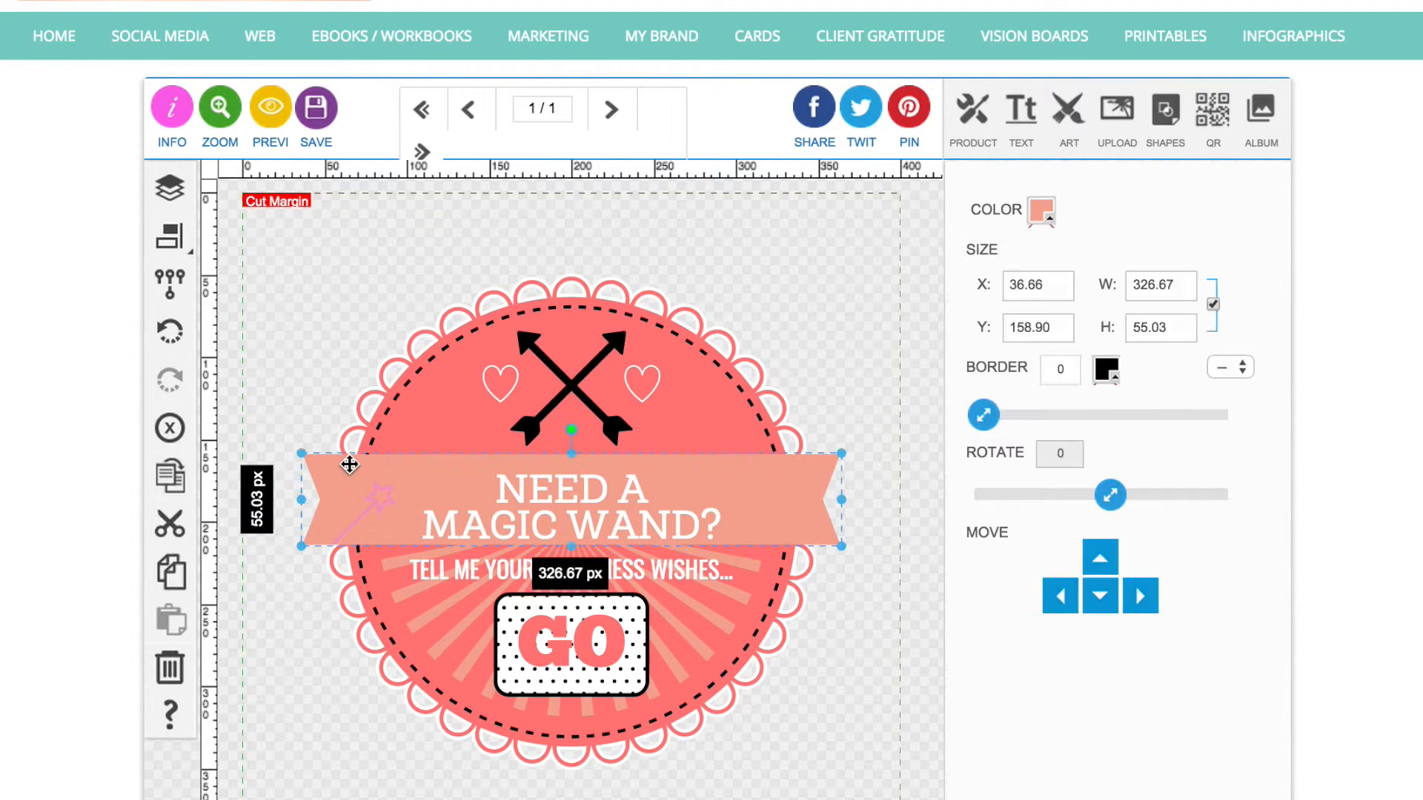
drag(349, 465, 349, 471)
click(301, 314)
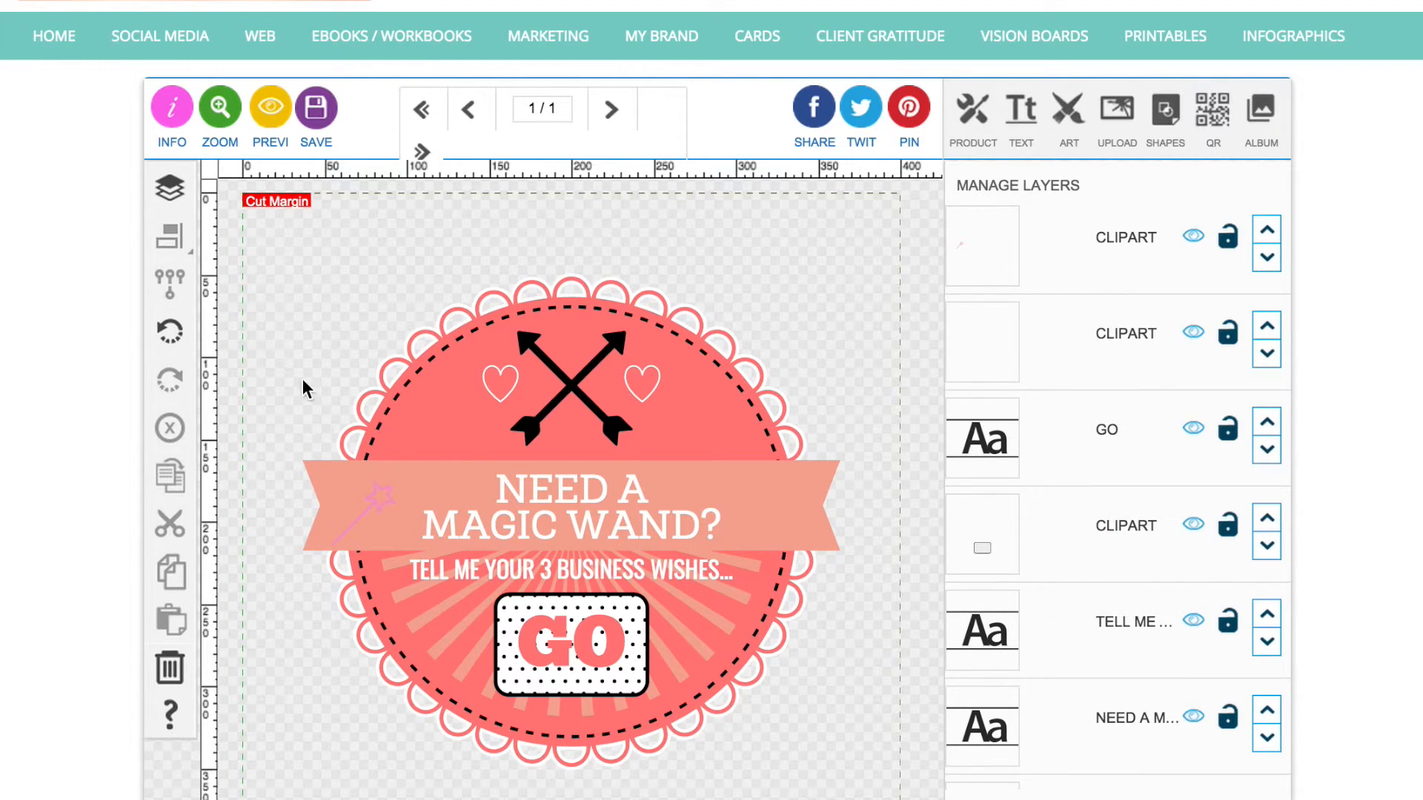
Step: Shift the magic wand slightly up and inward on the ribbon, and copy the ribbon's colour code
click(389, 500)
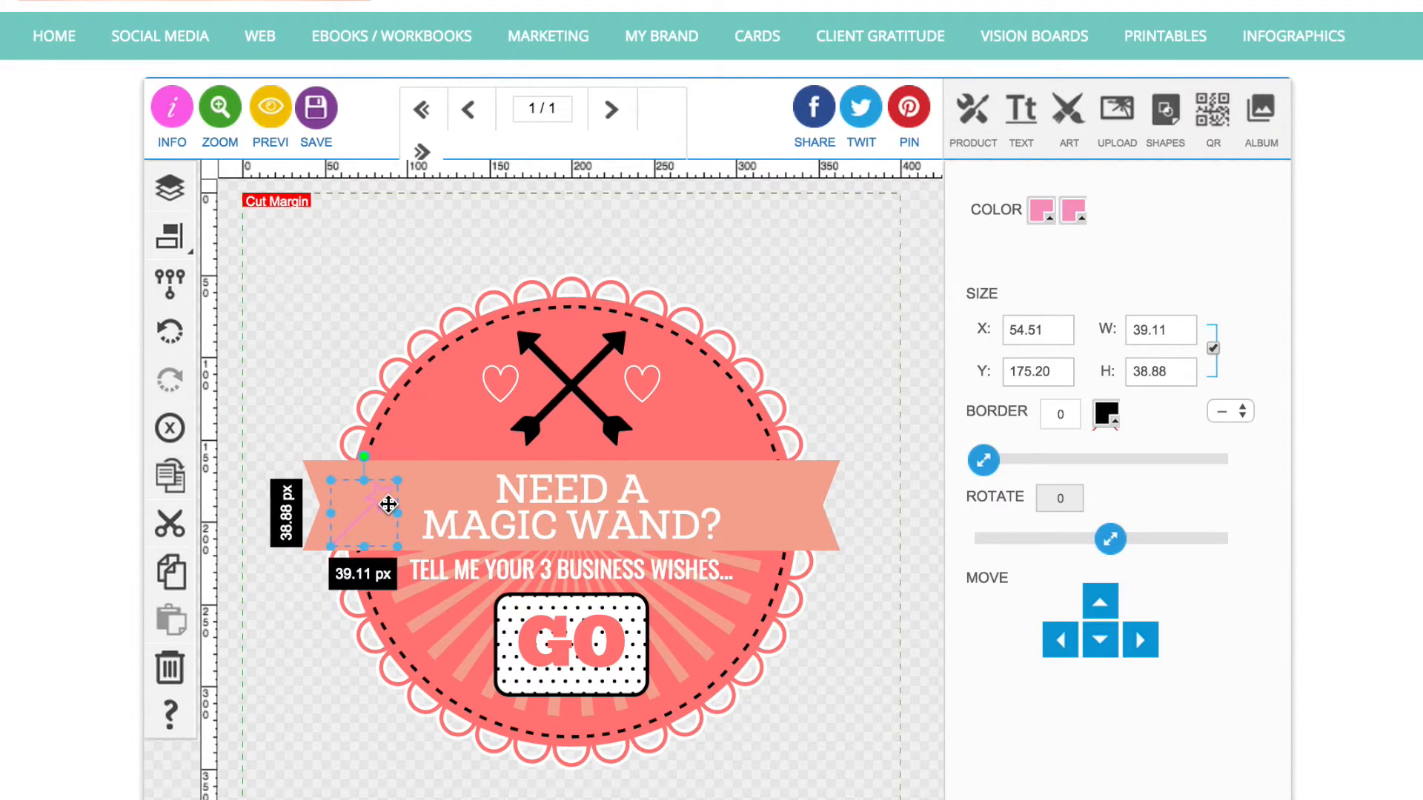
click(760, 496)
click(1041, 214)
click(939, 544)
click(1121, 273)
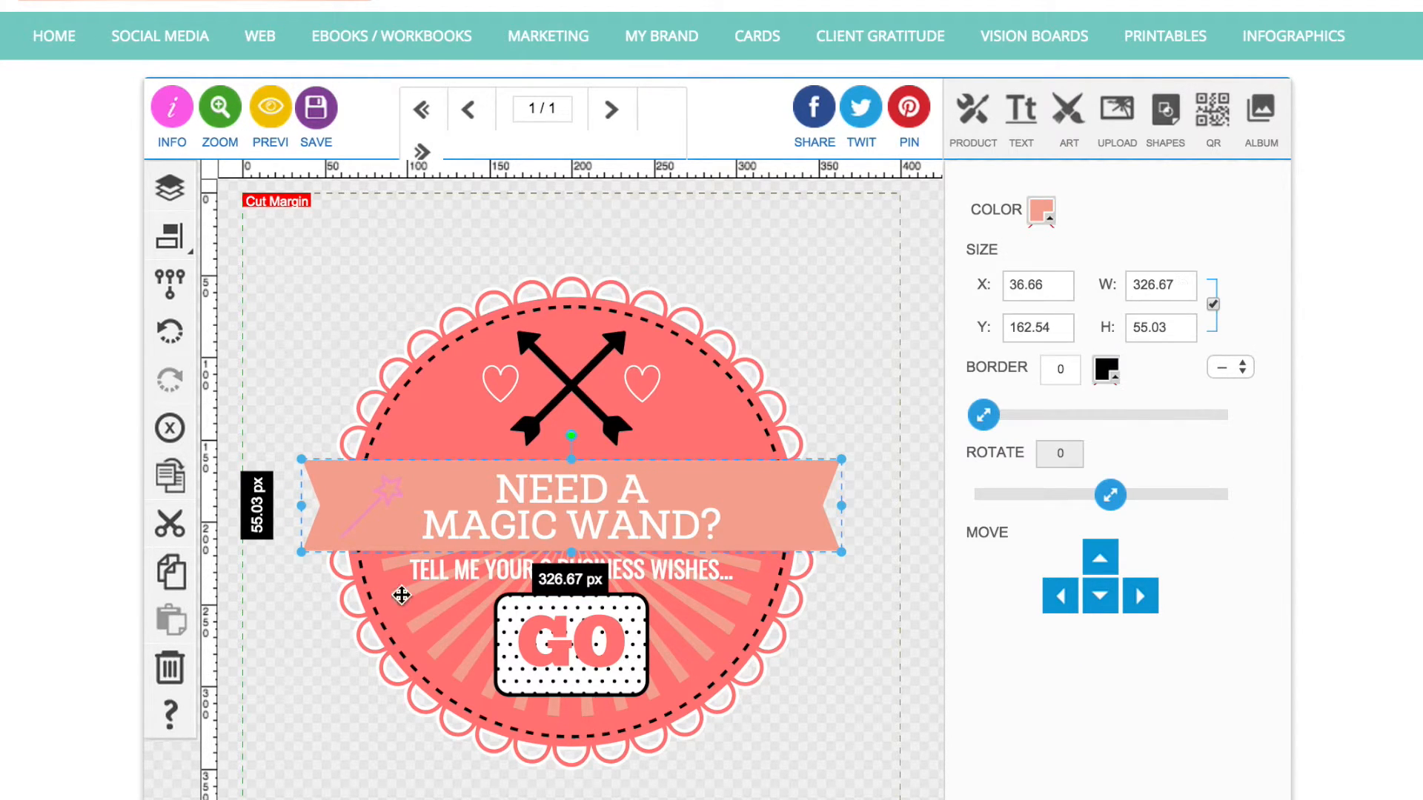
Step: Ungroup the magic wand and set the colour of its parts to f2aa99
click(384, 498)
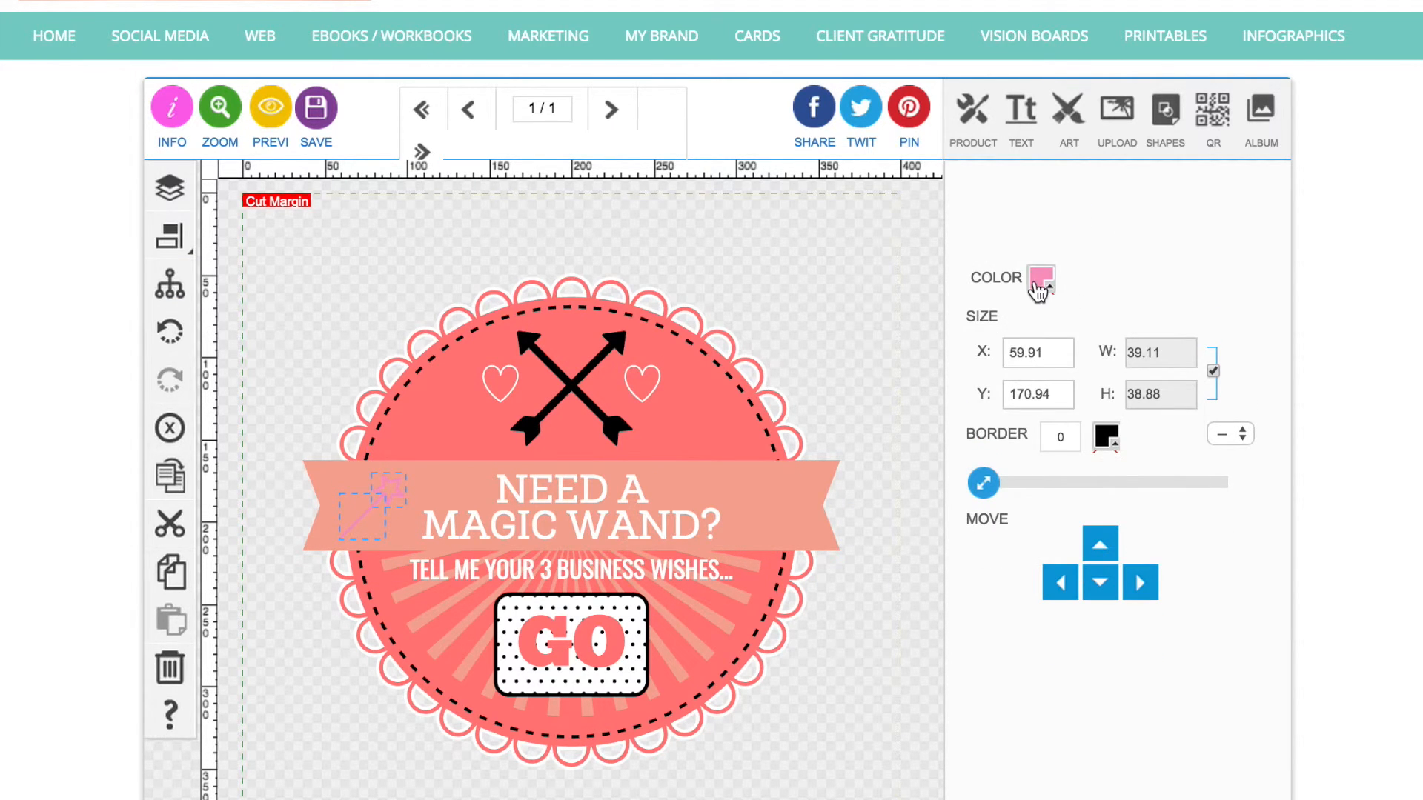
click(1041, 291)
double_click(956, 540)
text(f2aa99)
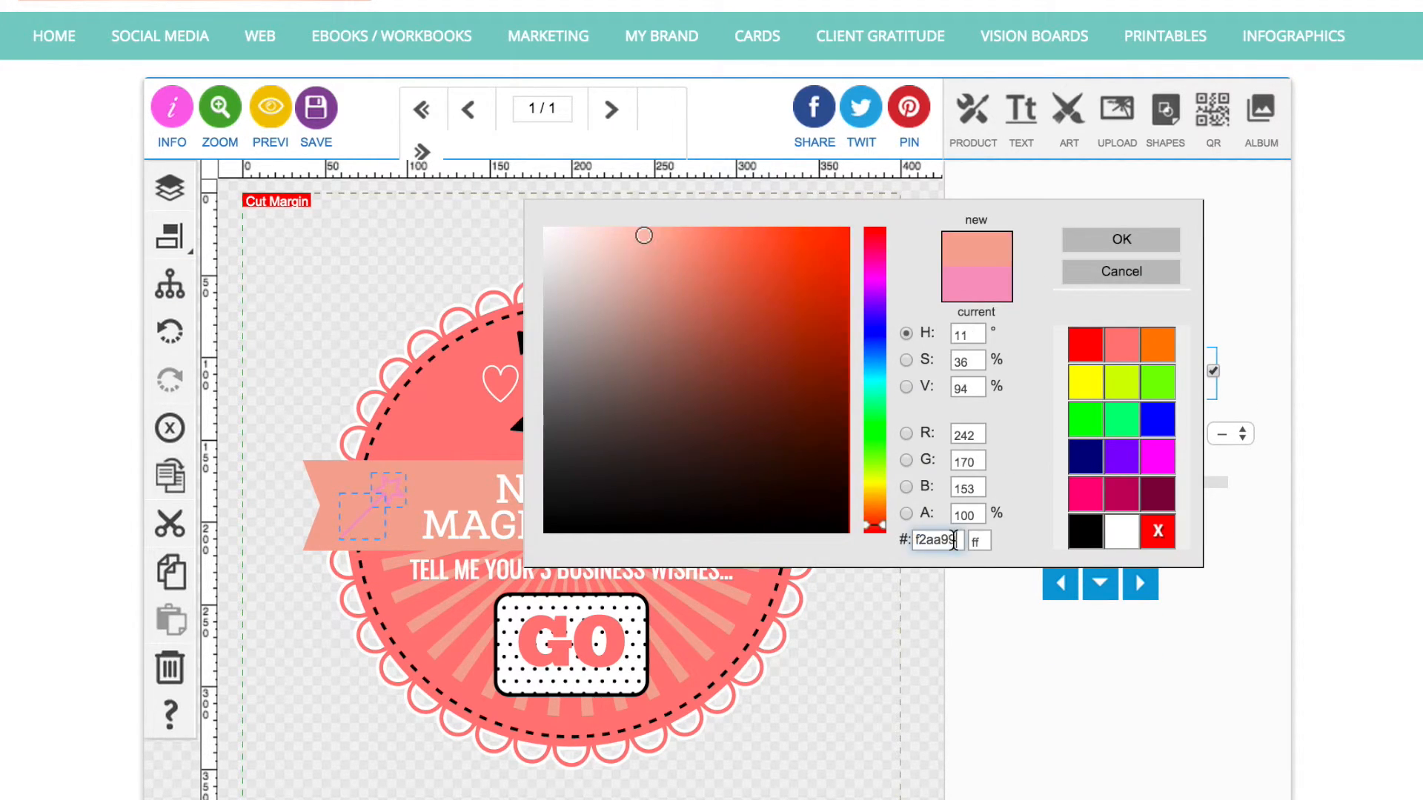
click(1106, 240)
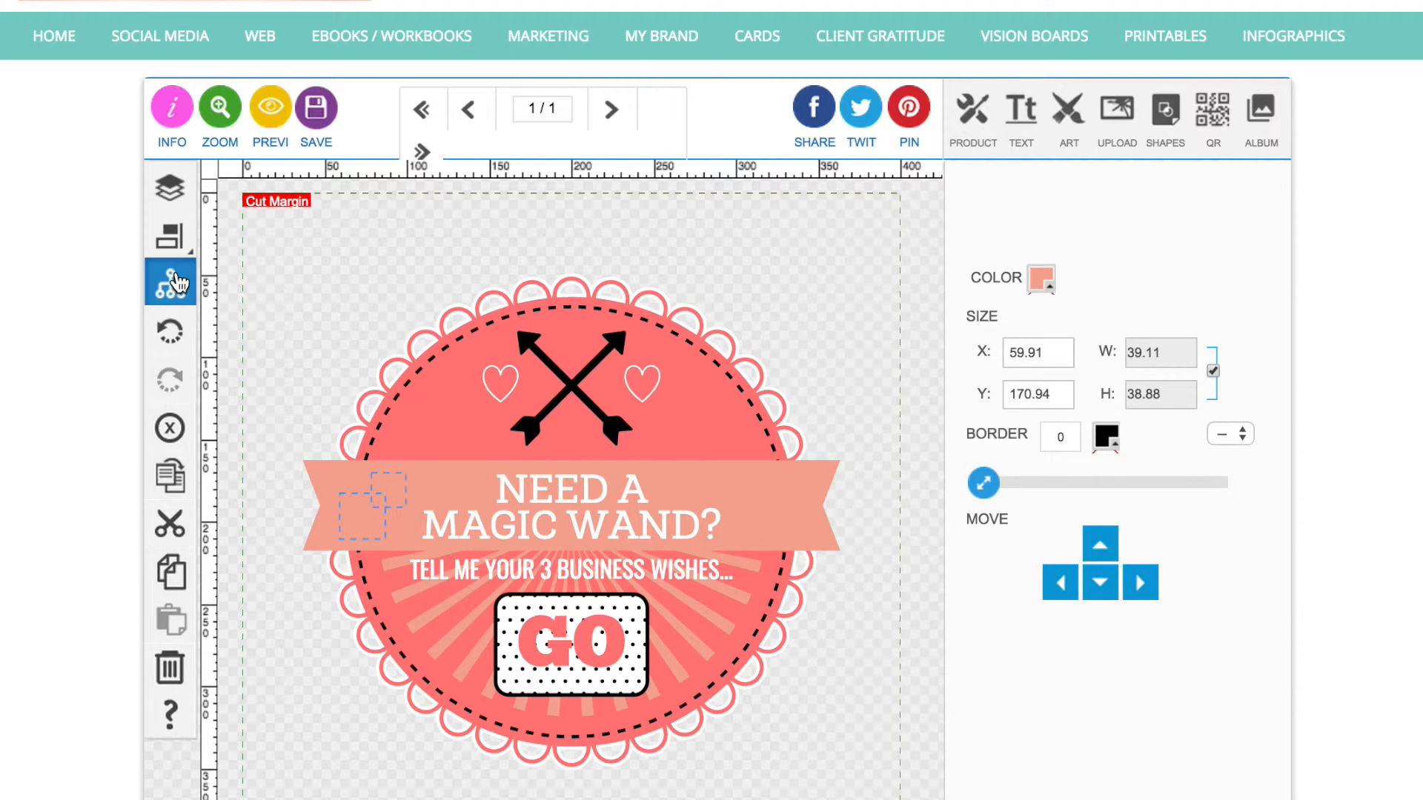
Step: Lighten the wand parts to the pale peach fcdbd4 and group them again
click(1041, 282)
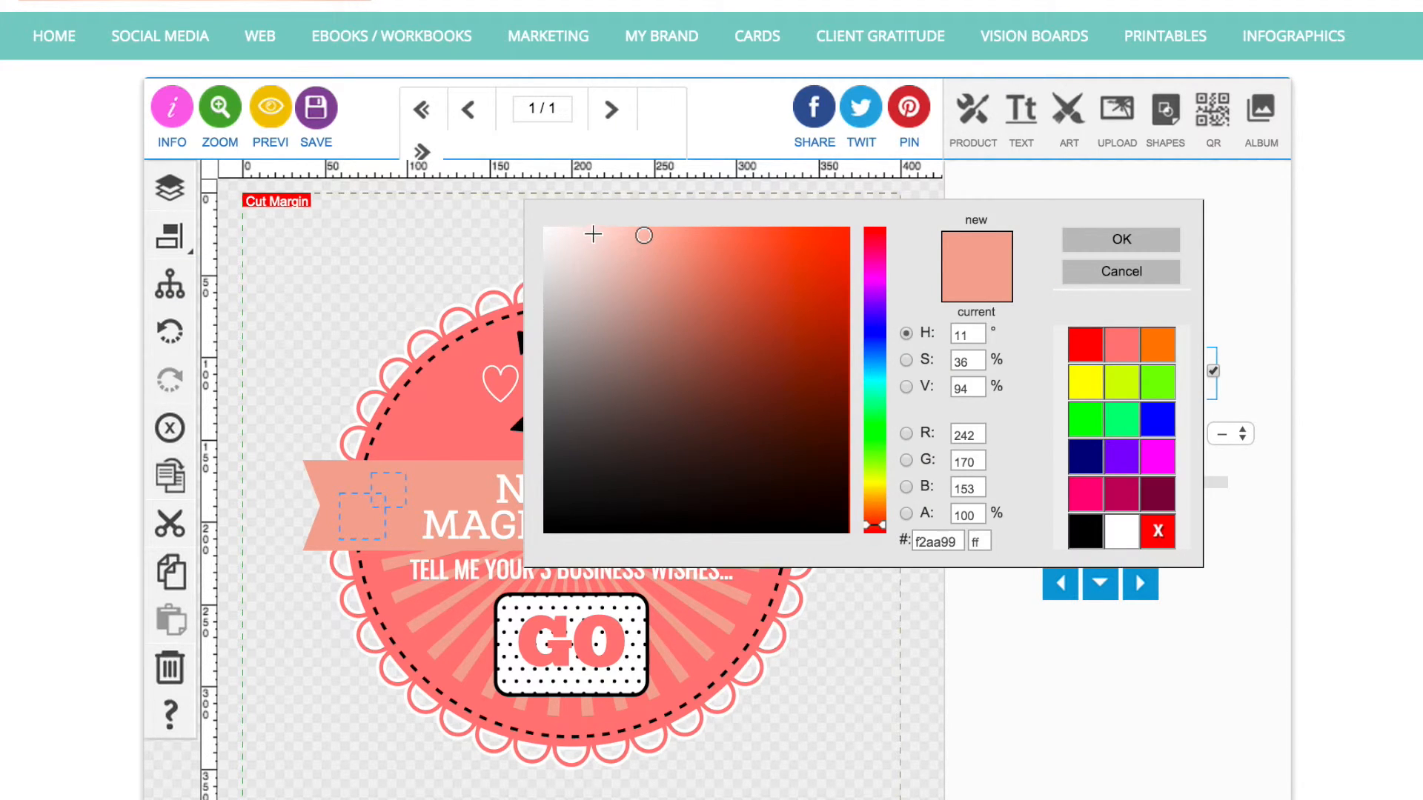
click(583, 225)
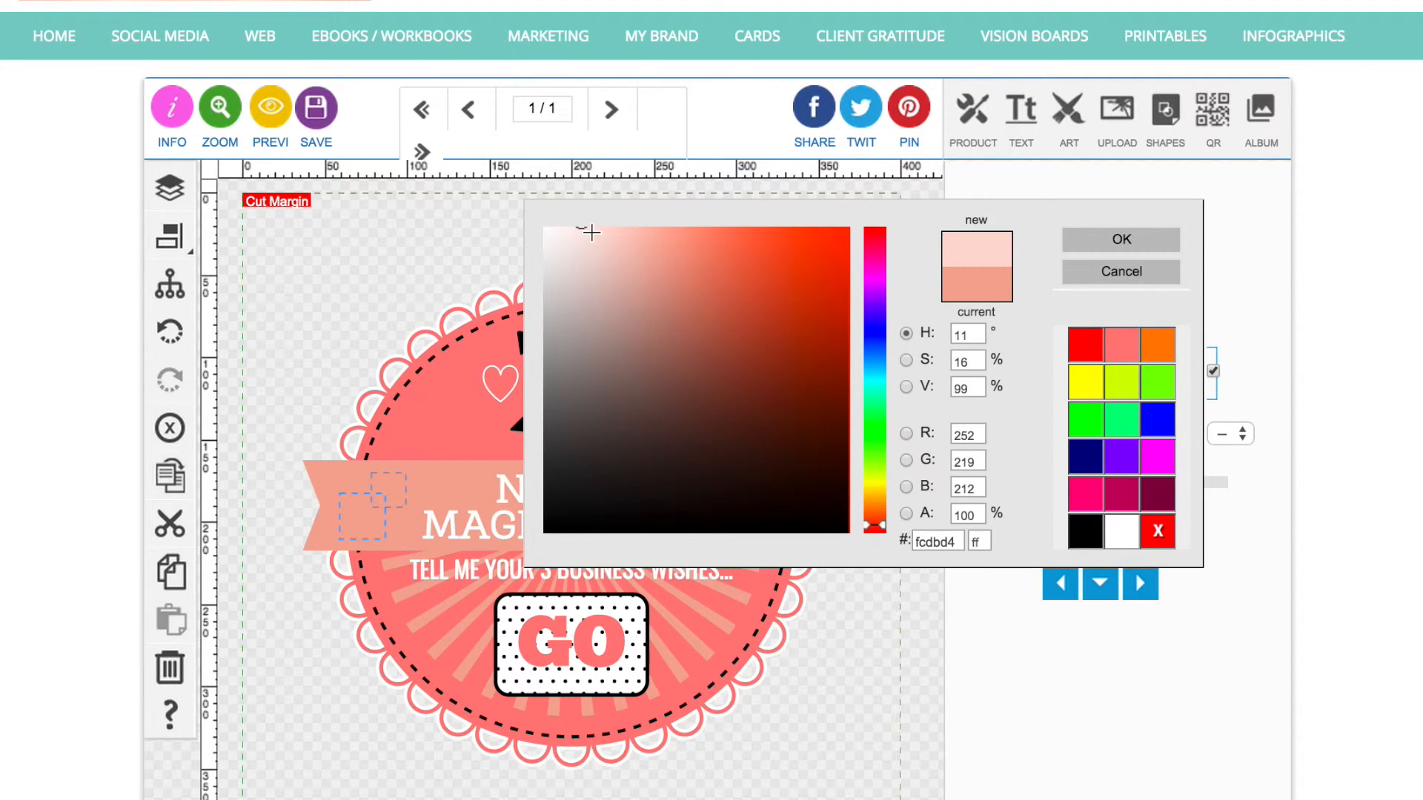
click(1122, 239)
click(381, 498)
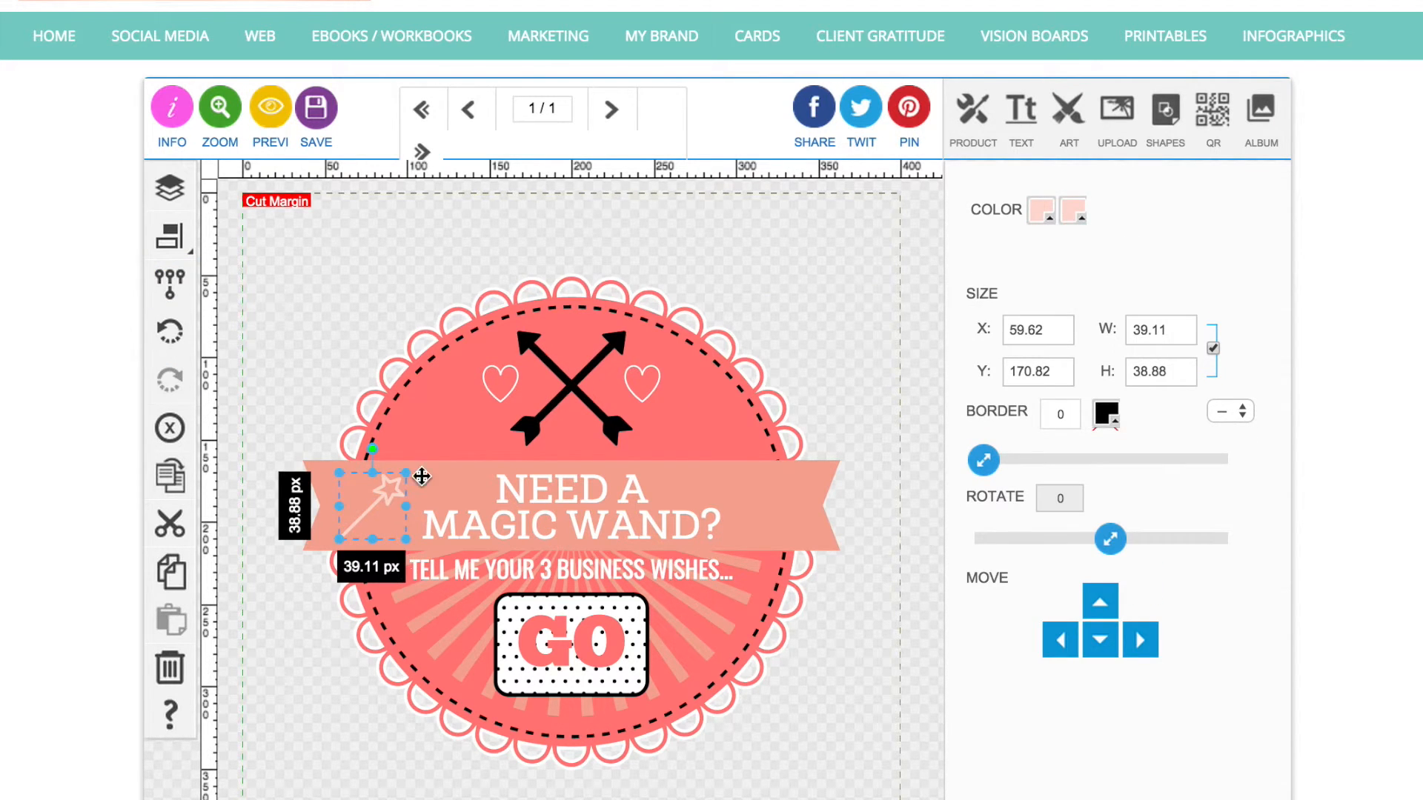
Step: Duplicate the magic wand, place the copy on the ribbon's opposite end and rotate it to about -97 degrees
click(181, 474)
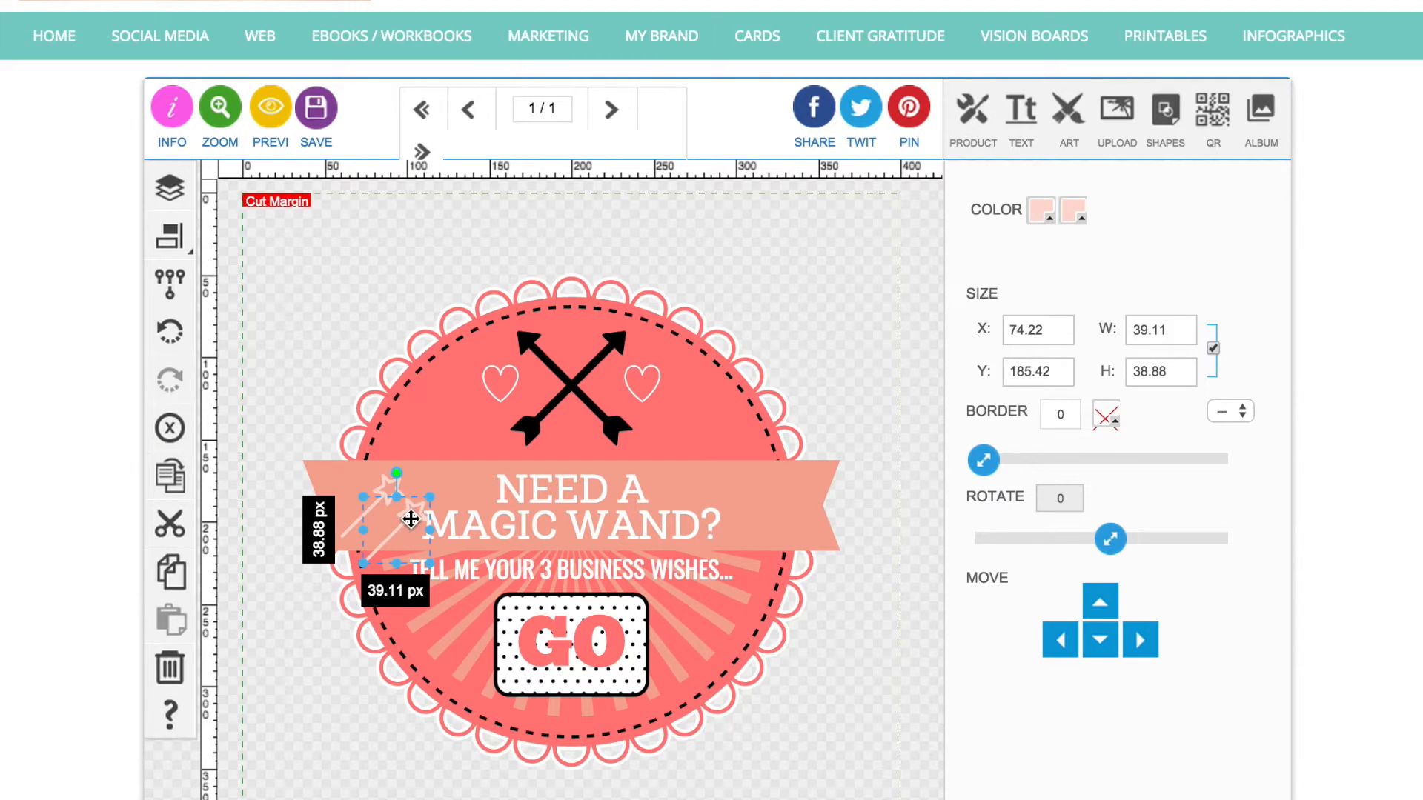
drag(411, 518, 647, 490)
mouse_move(763, 492)
mouse_down()
mouse_move(721, 513)
mouse_move(749, 484)
mouse_up()
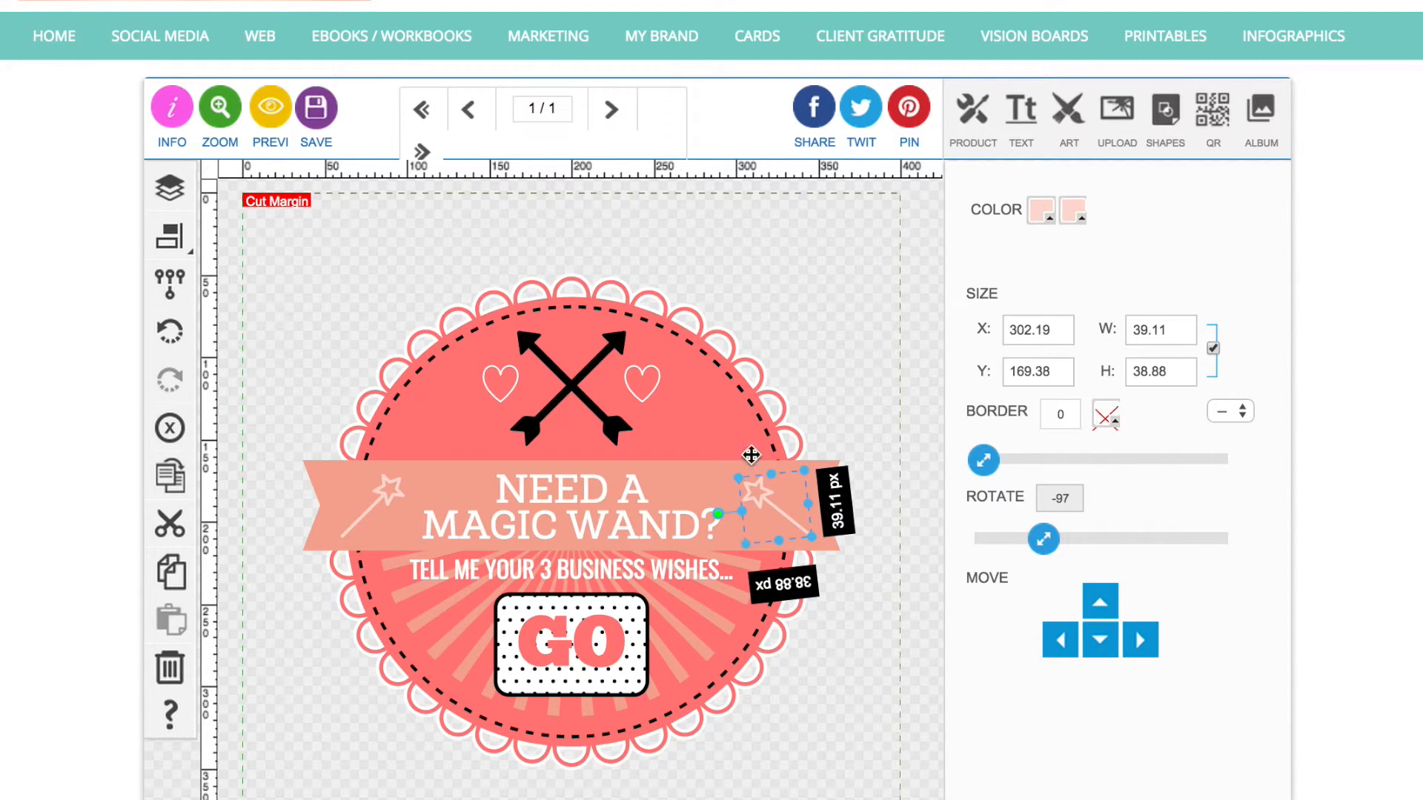
click(780, 333)
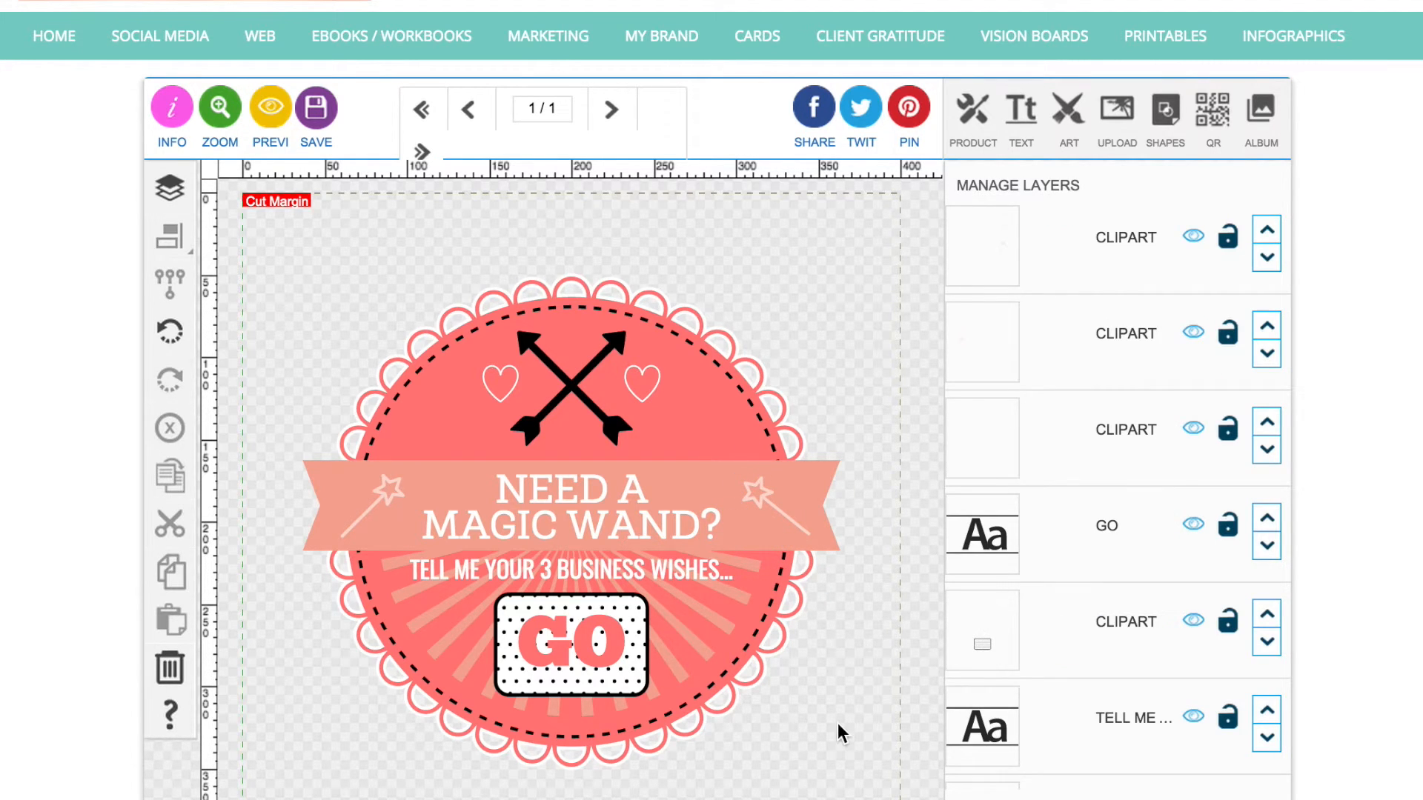
Step: Change the colour of the "TELL ME YOUR 3 BUSINESS WISHES..." text line to black (000000)
scroll(888, 752, up, 1)
scroll(888, 753, down, 2)
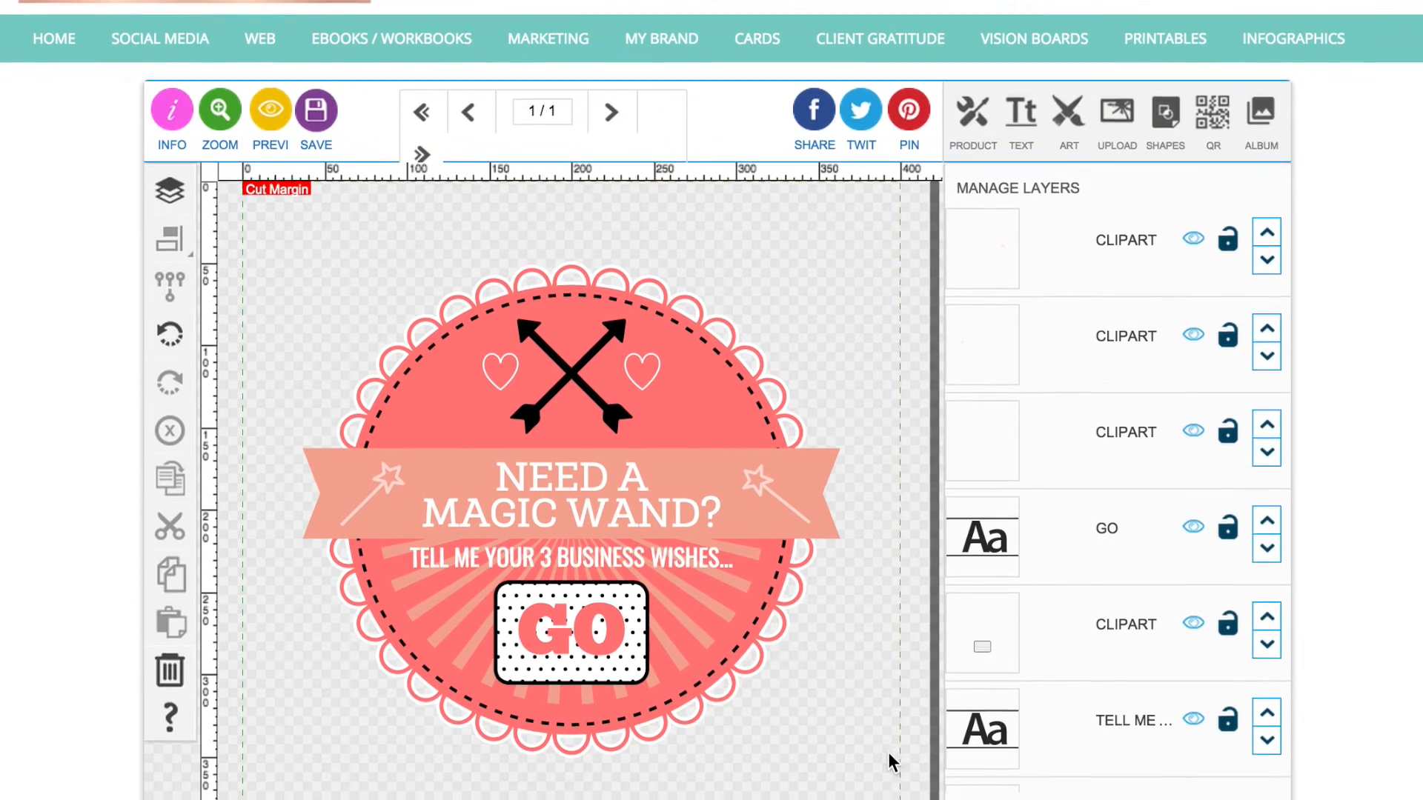
click(672, 530)
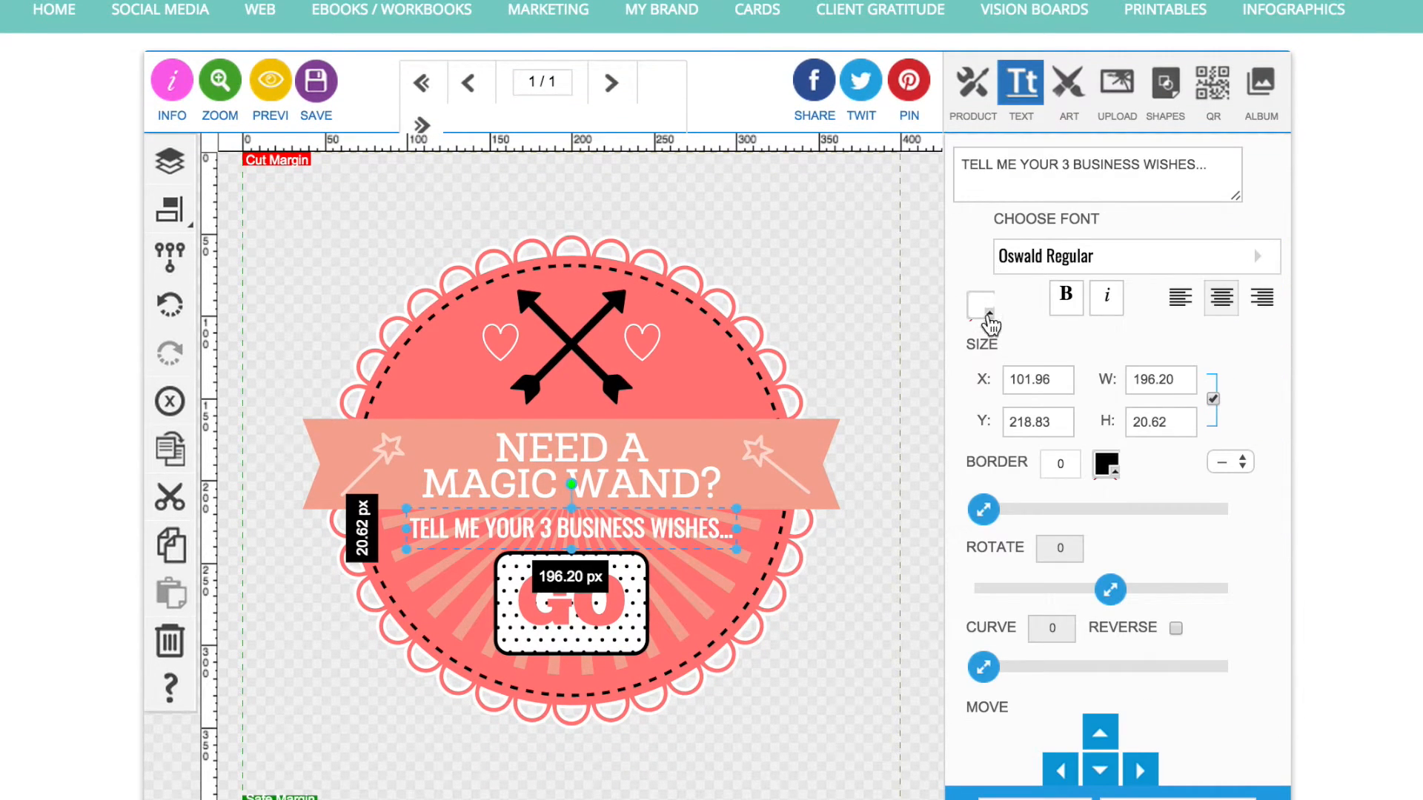
click(993, 328)
click(1083, 504)
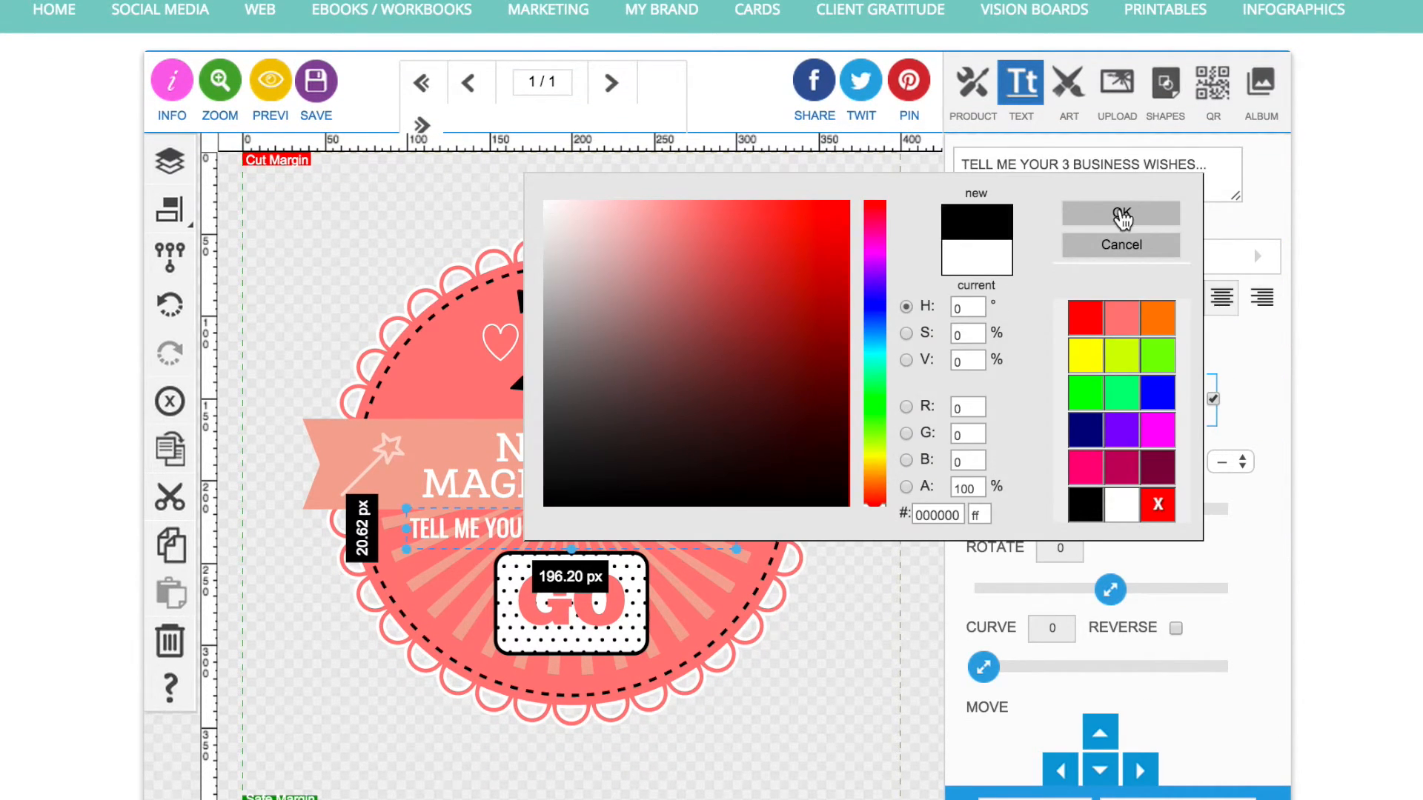
click(1121, 213)
click(828, 261)
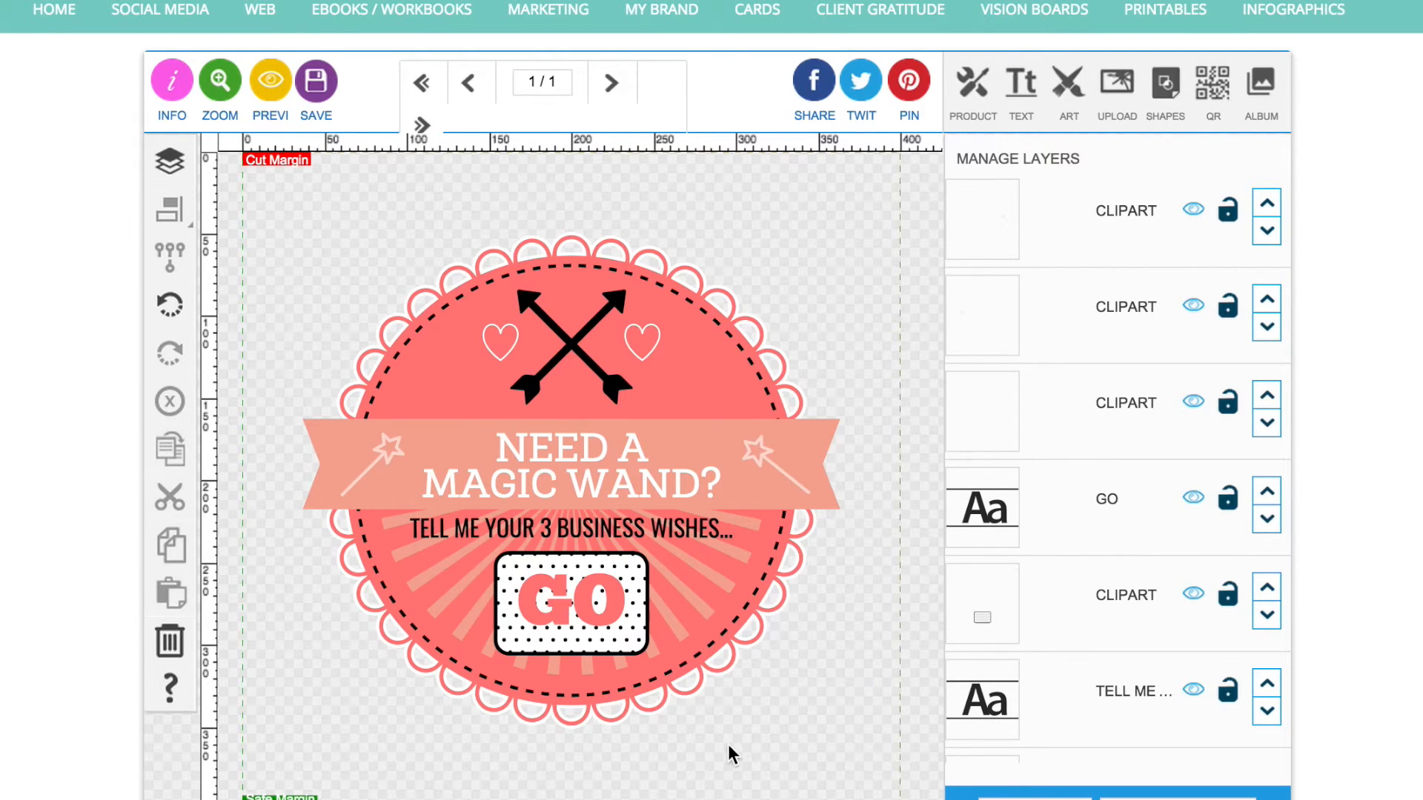
scroll(806, 717, up, 1)
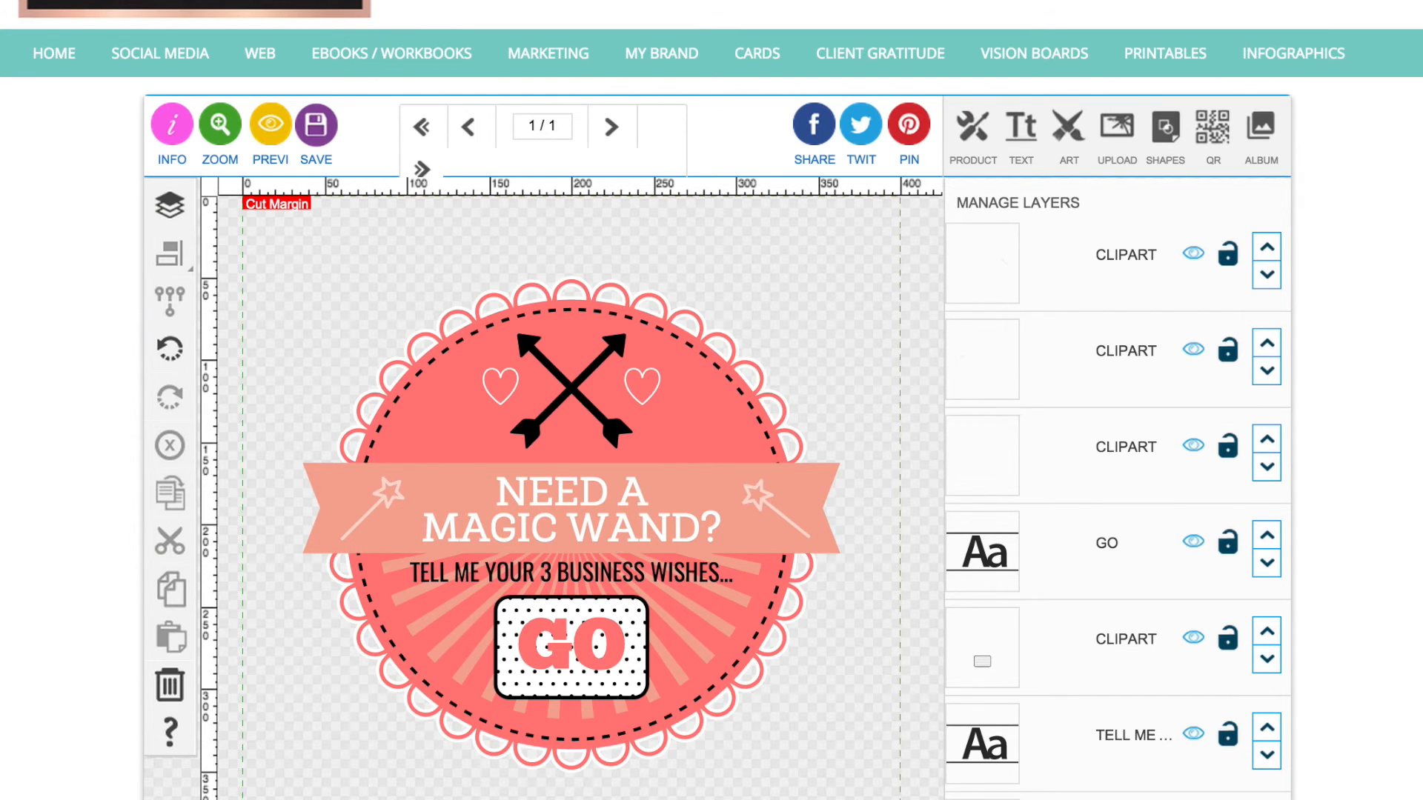
scroll(570, 497, up, 3)
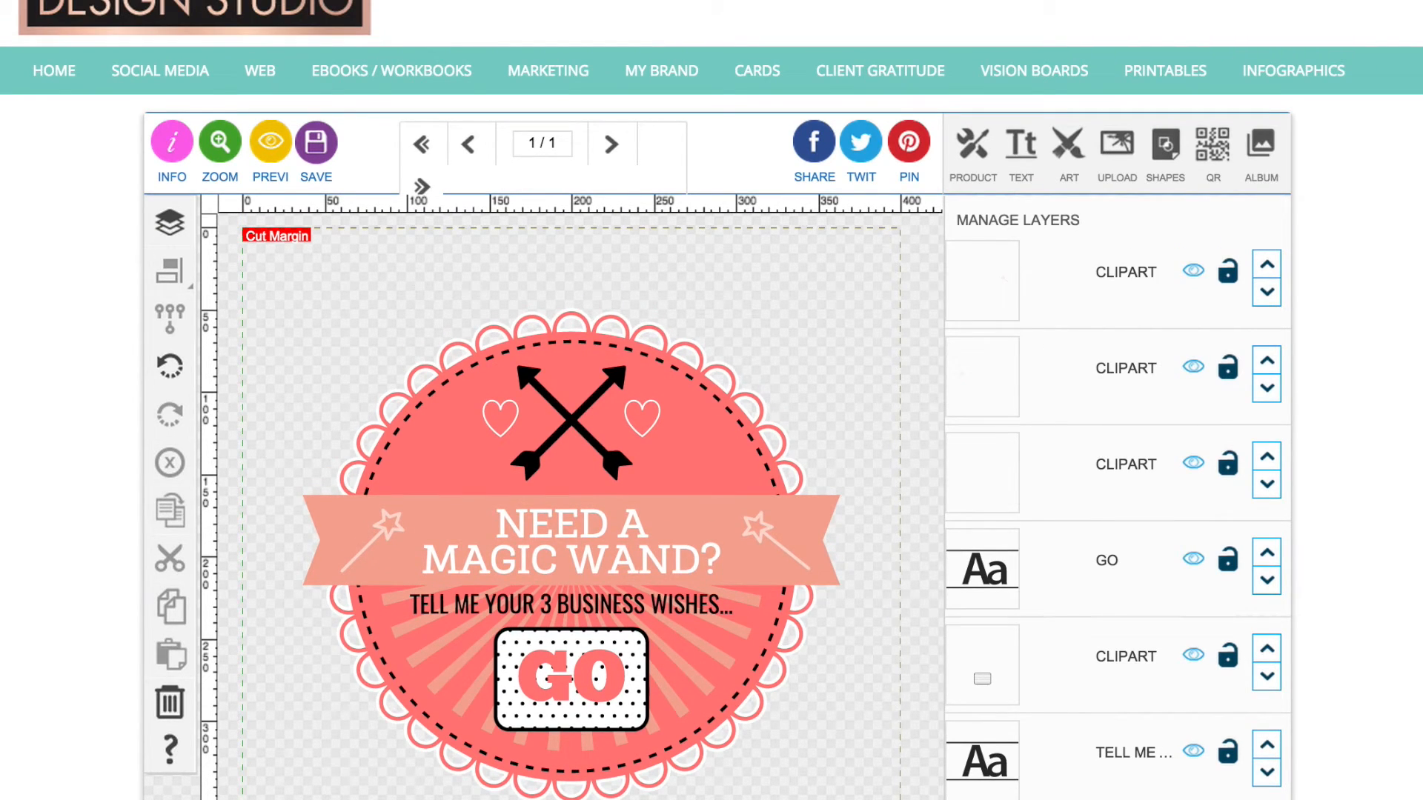
scroll(570, 497, down, 3)
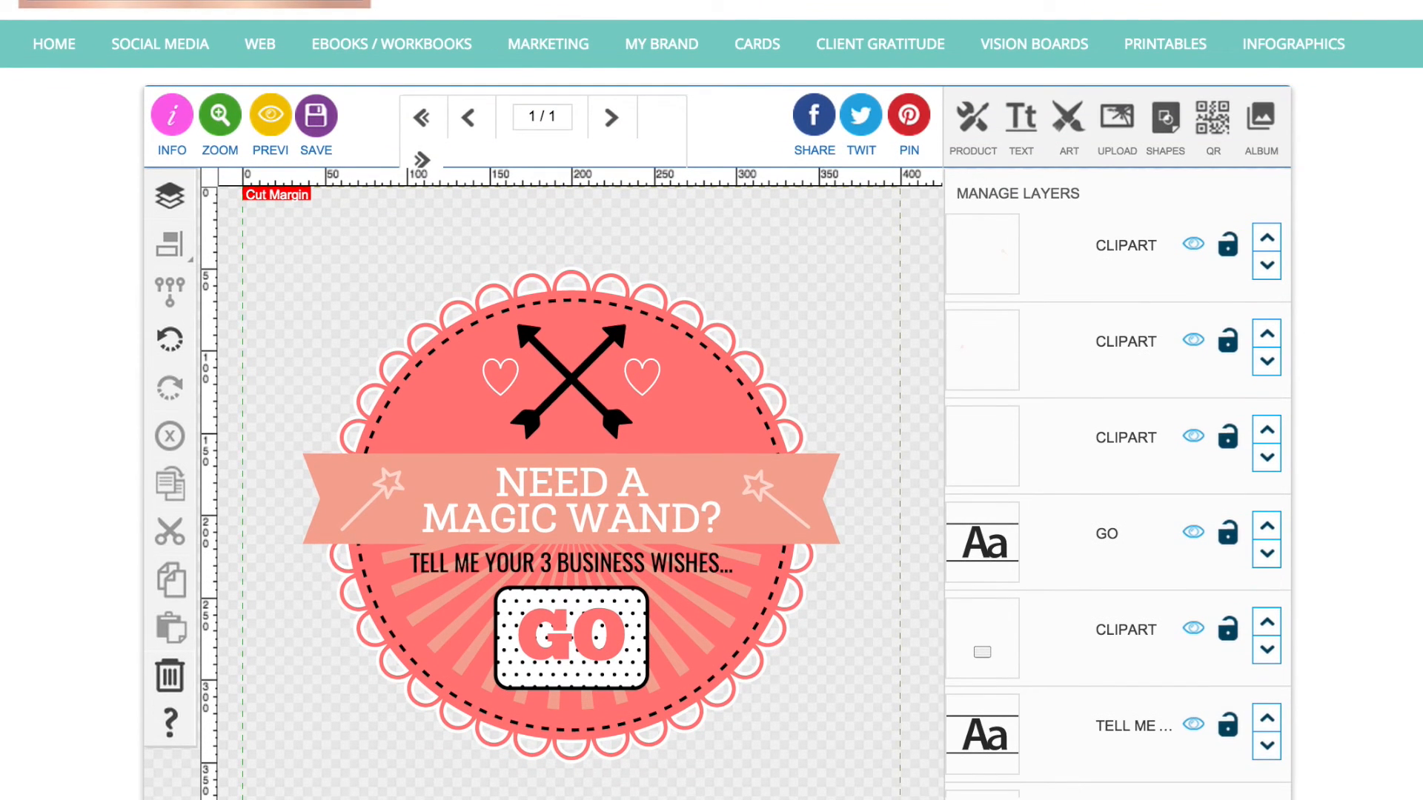
scroll(571, 496, down, 1)
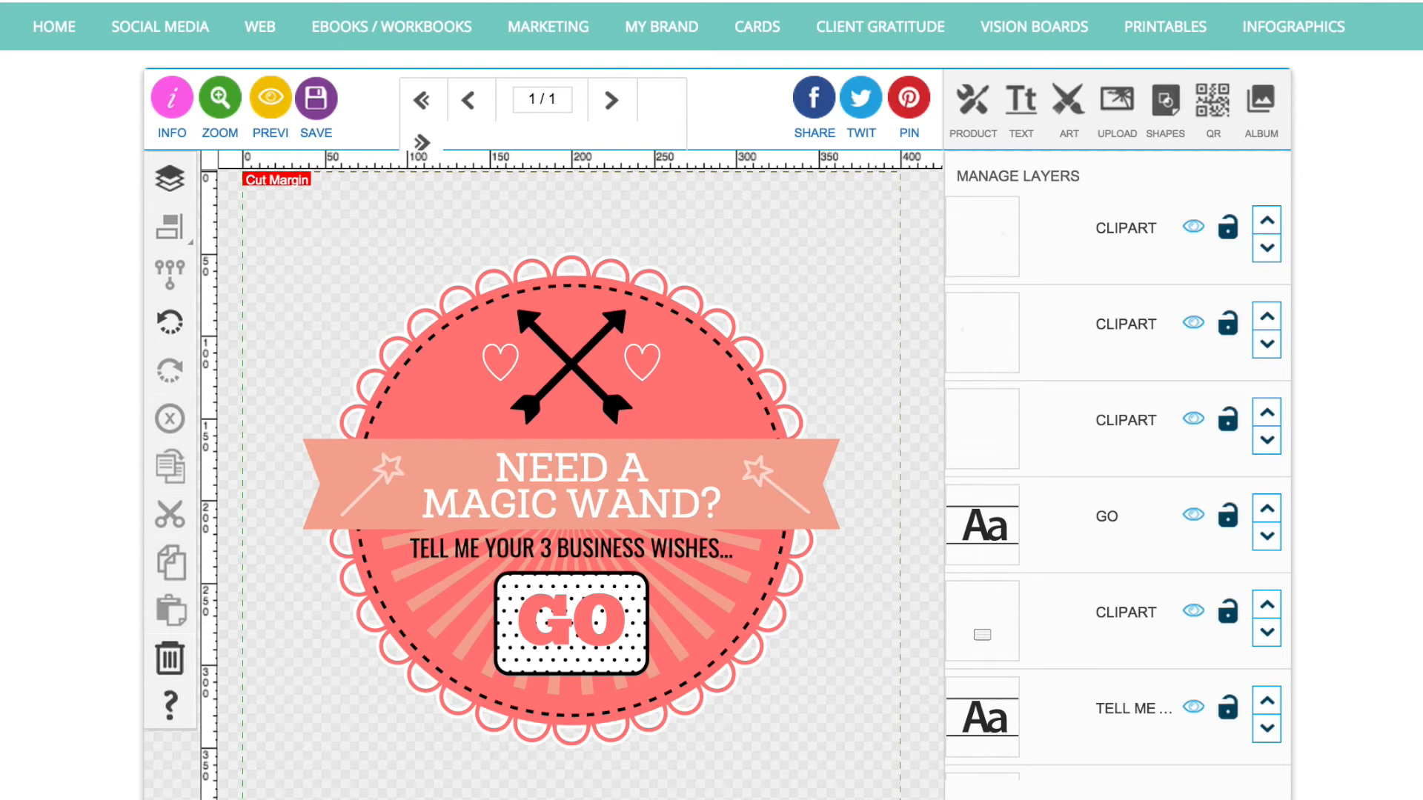
scroll(570, 482, up, 1)
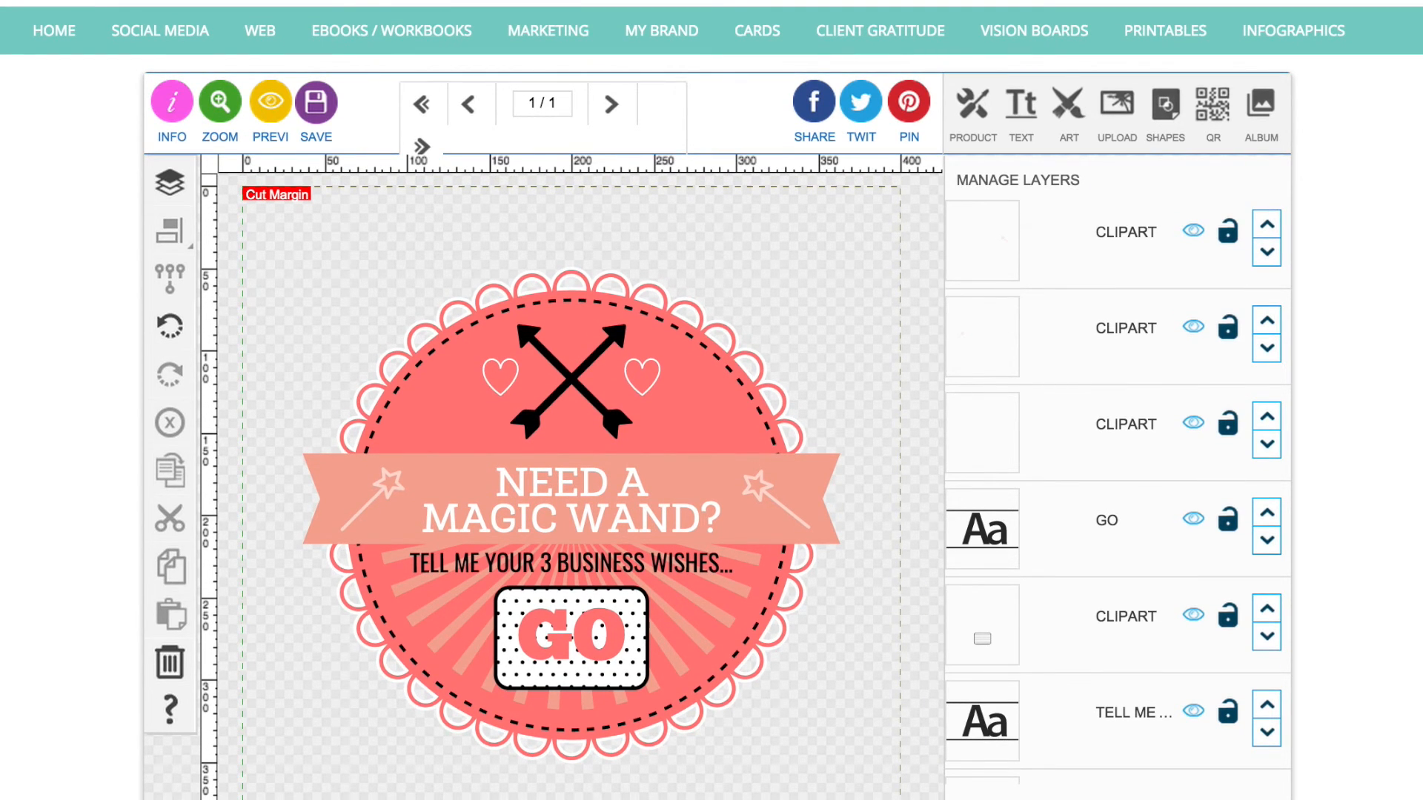